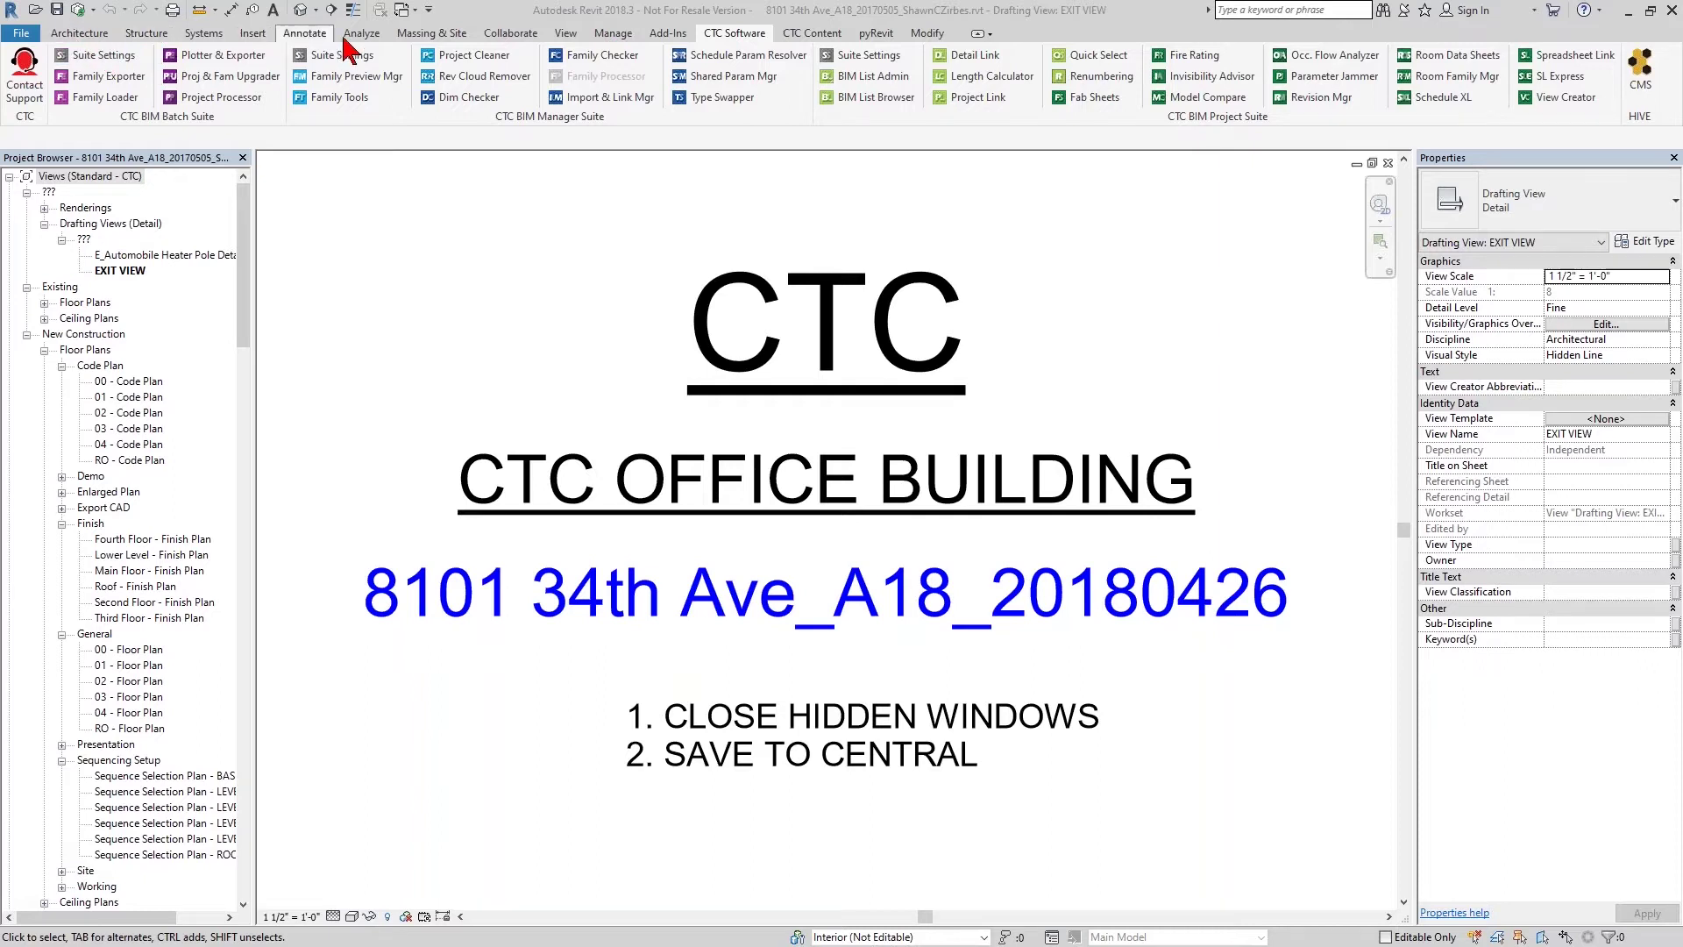
Float the CTC BIM Batch Suite panel over the drafting view and shift the view down slightly.
left_click(80, 33)
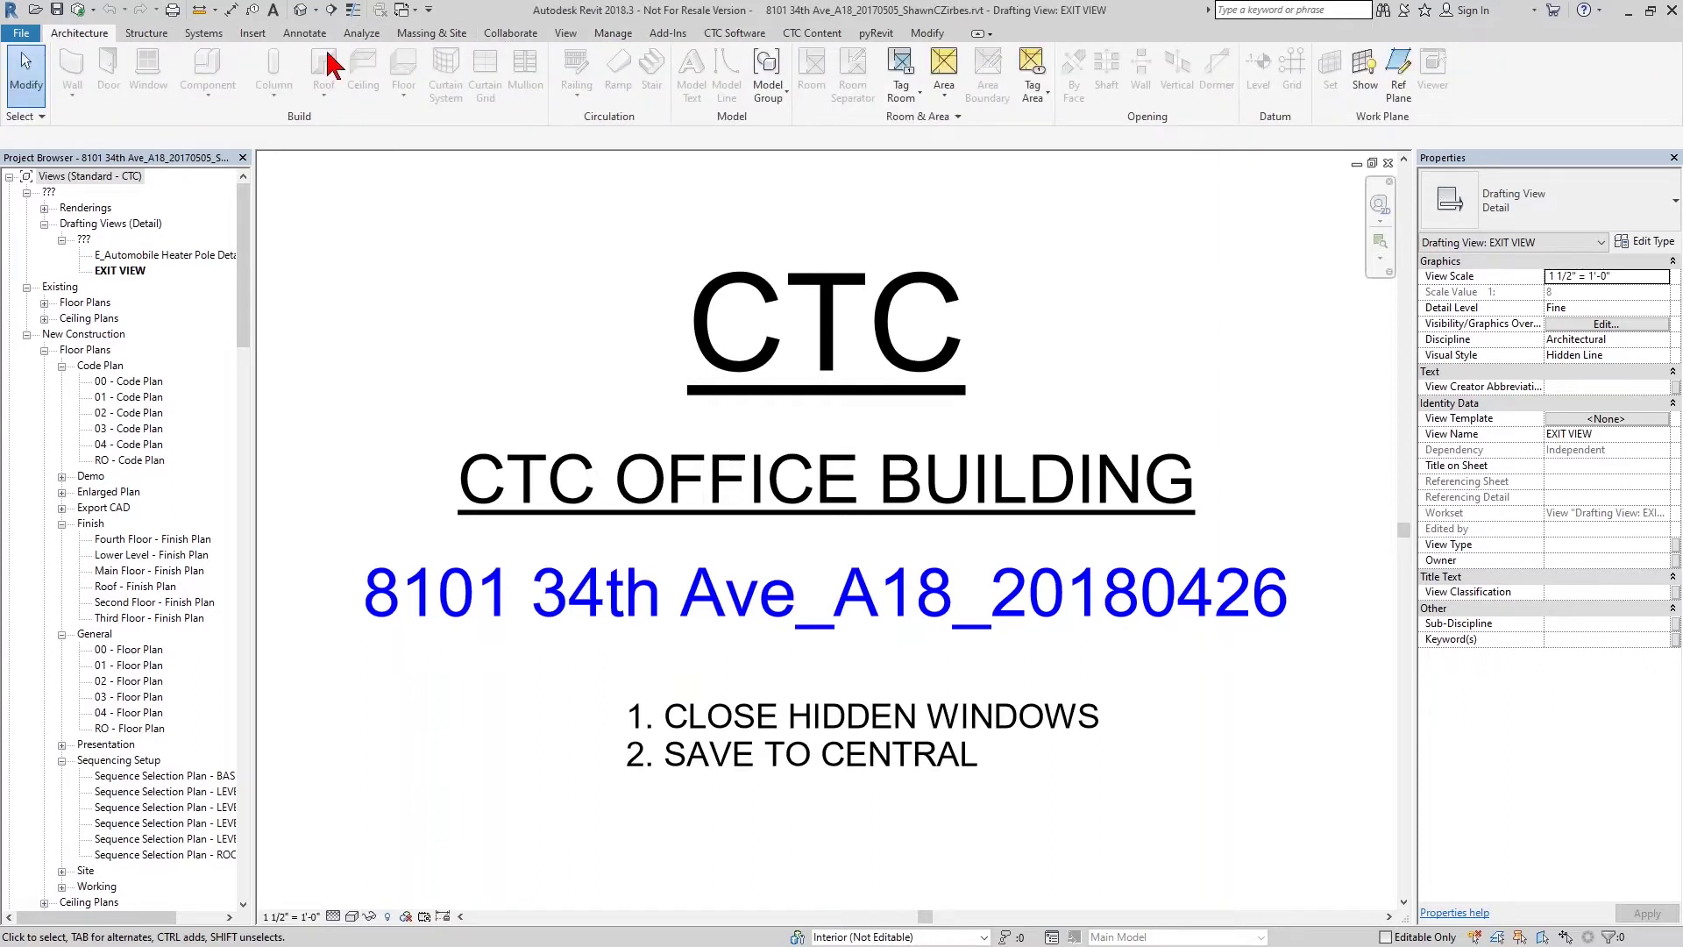
left_click(735, 36)
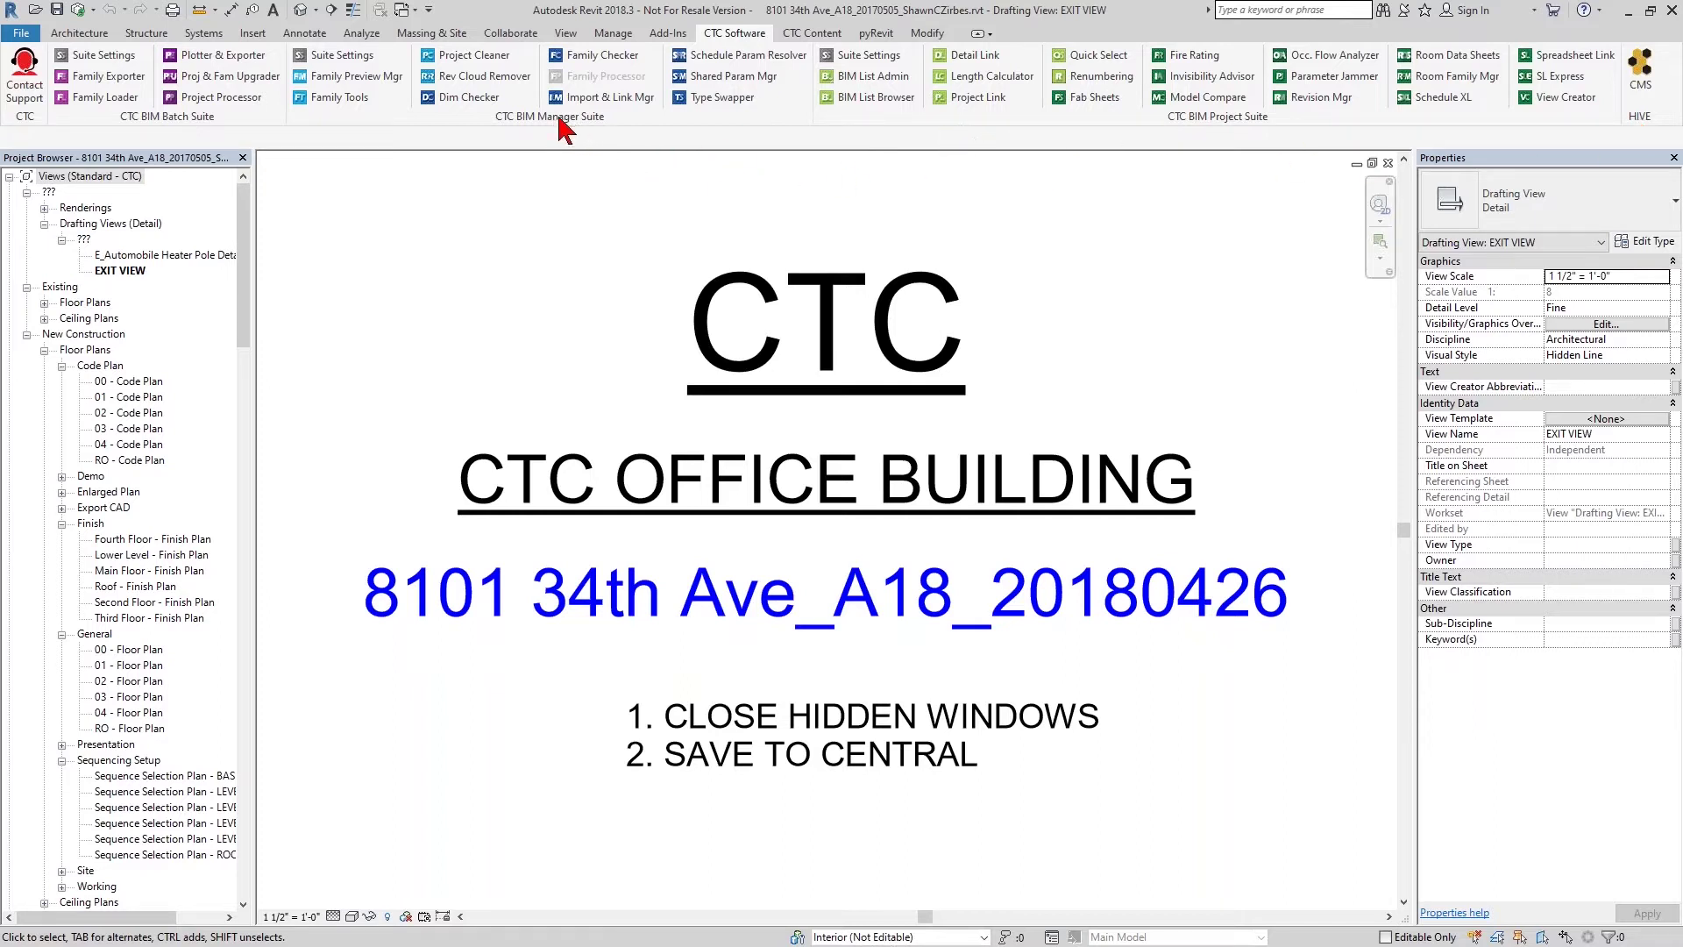
left_click_drag(173, 132, 442, 229)
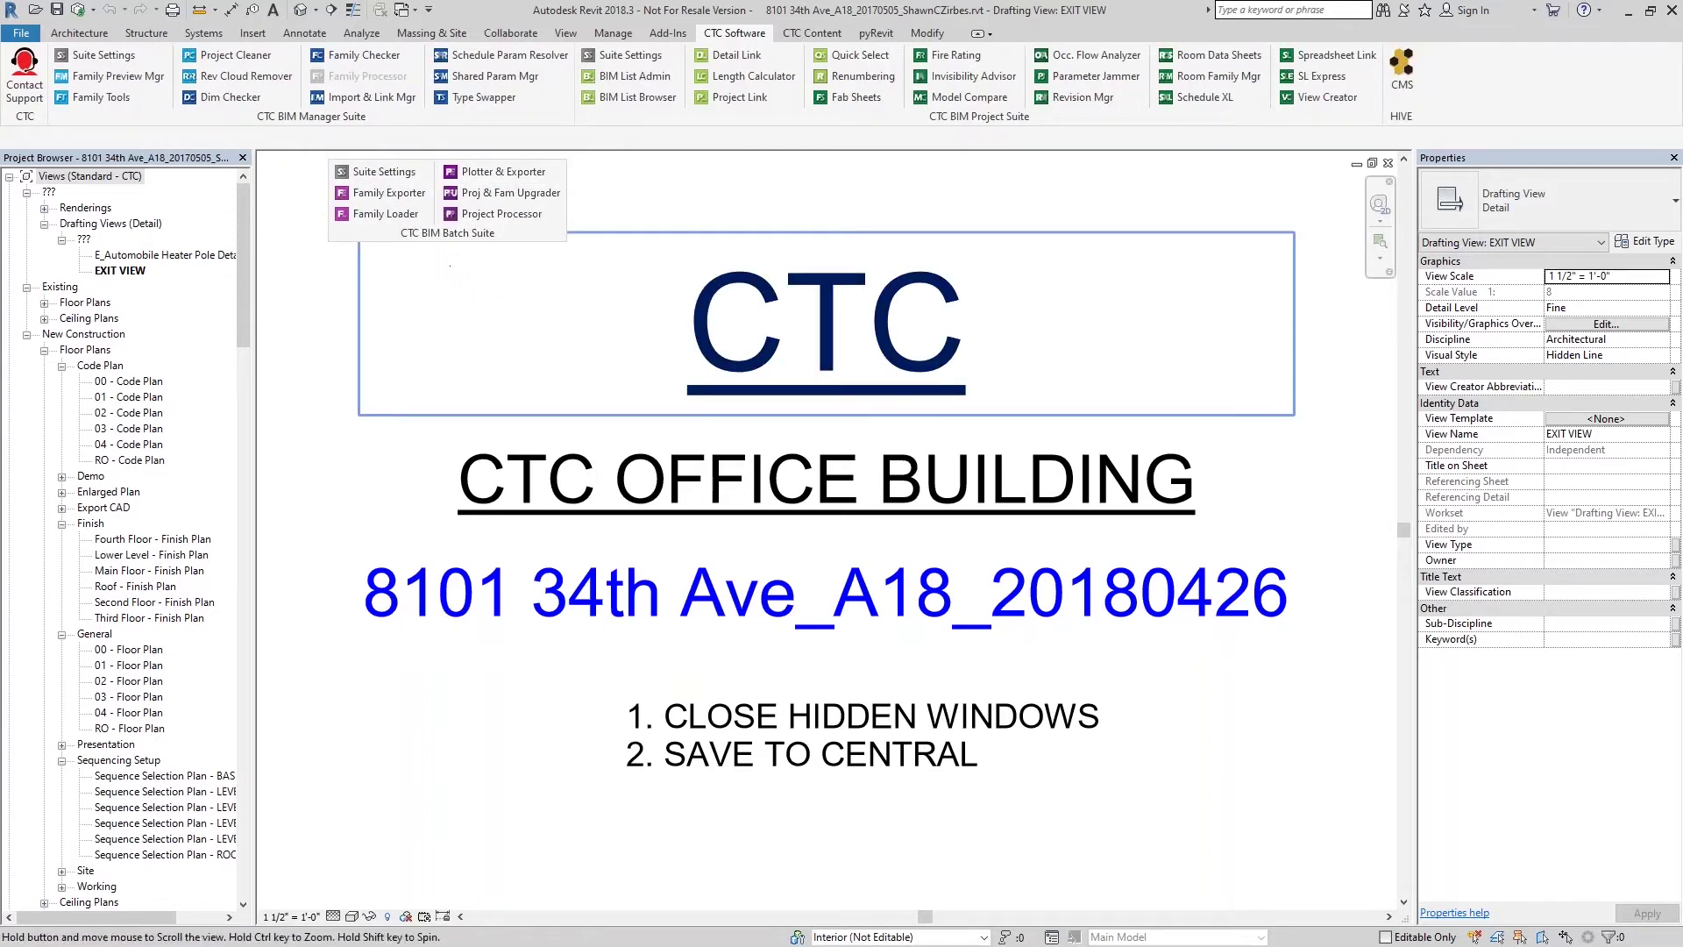
middle_click_drag(450, 266, 471, 352)
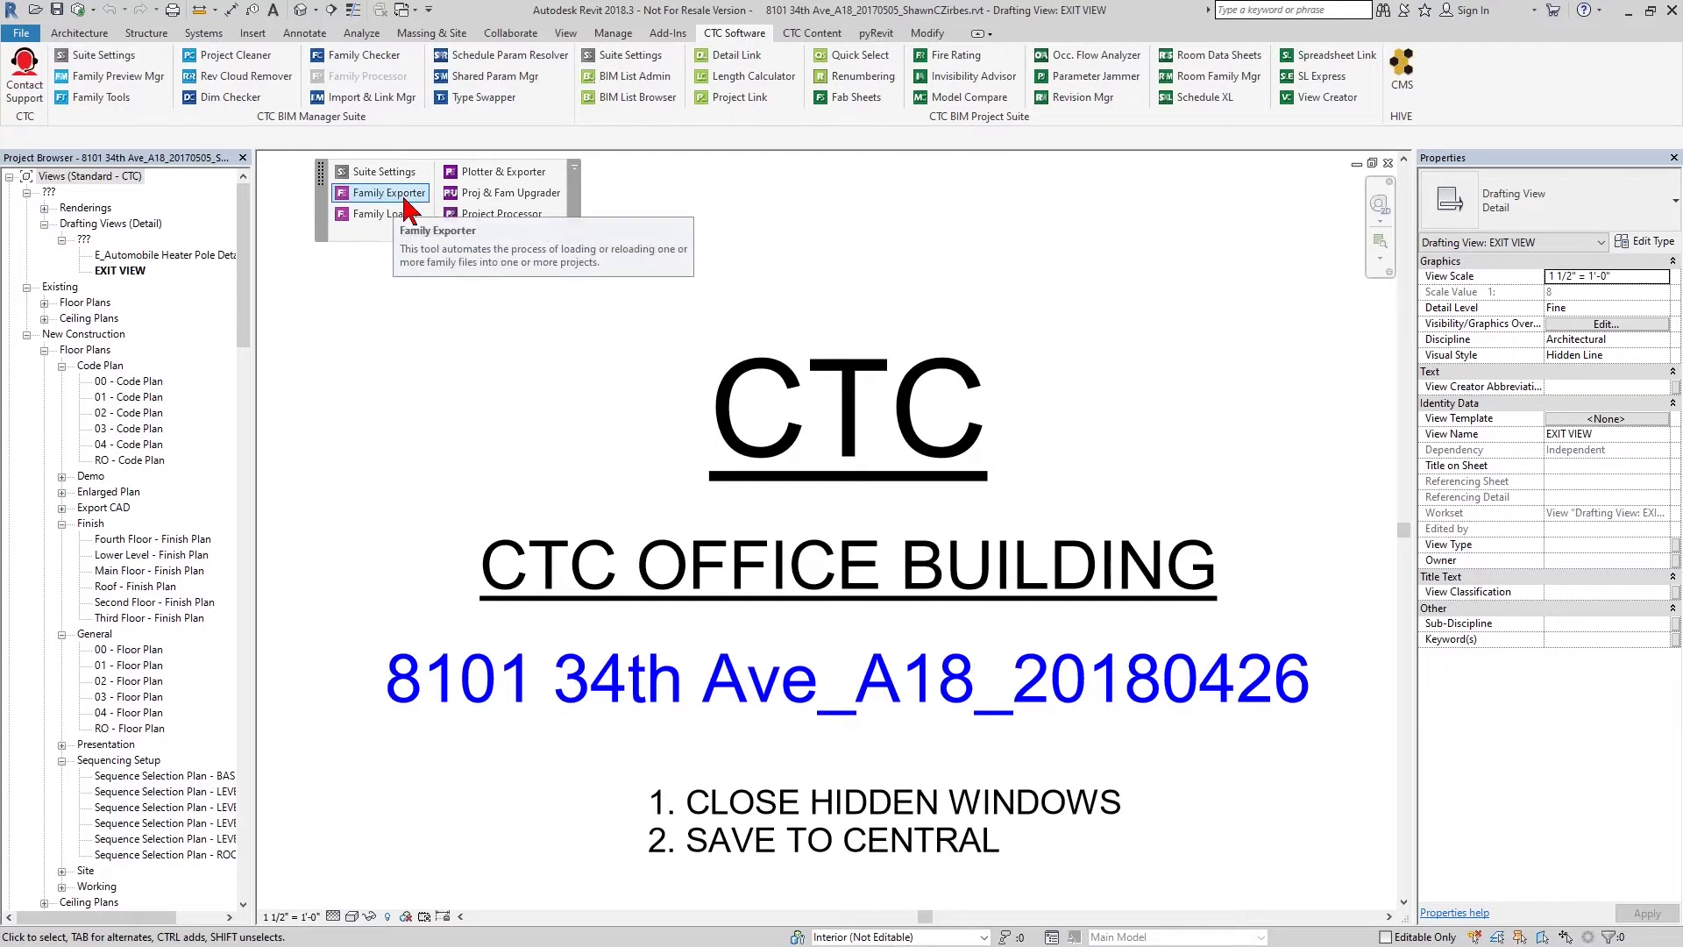
Launch the Family Exporter and bring the Duct Systems families into view in the Project Browser.
left_click(404, 215)
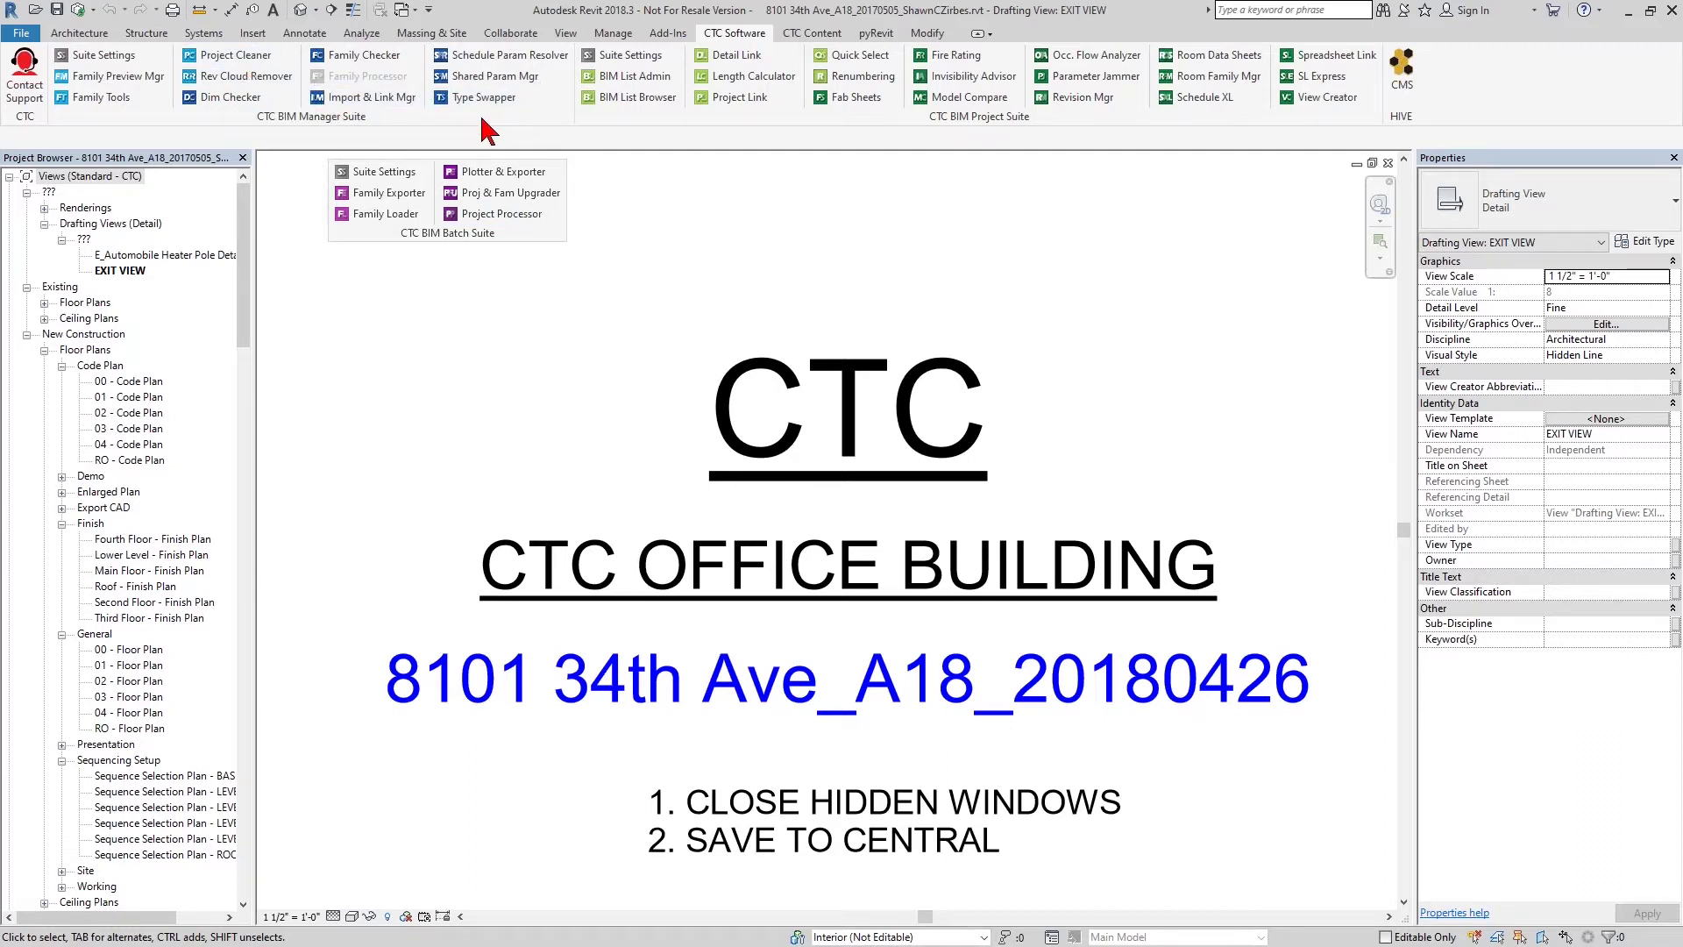
mouse_move(466, 246)
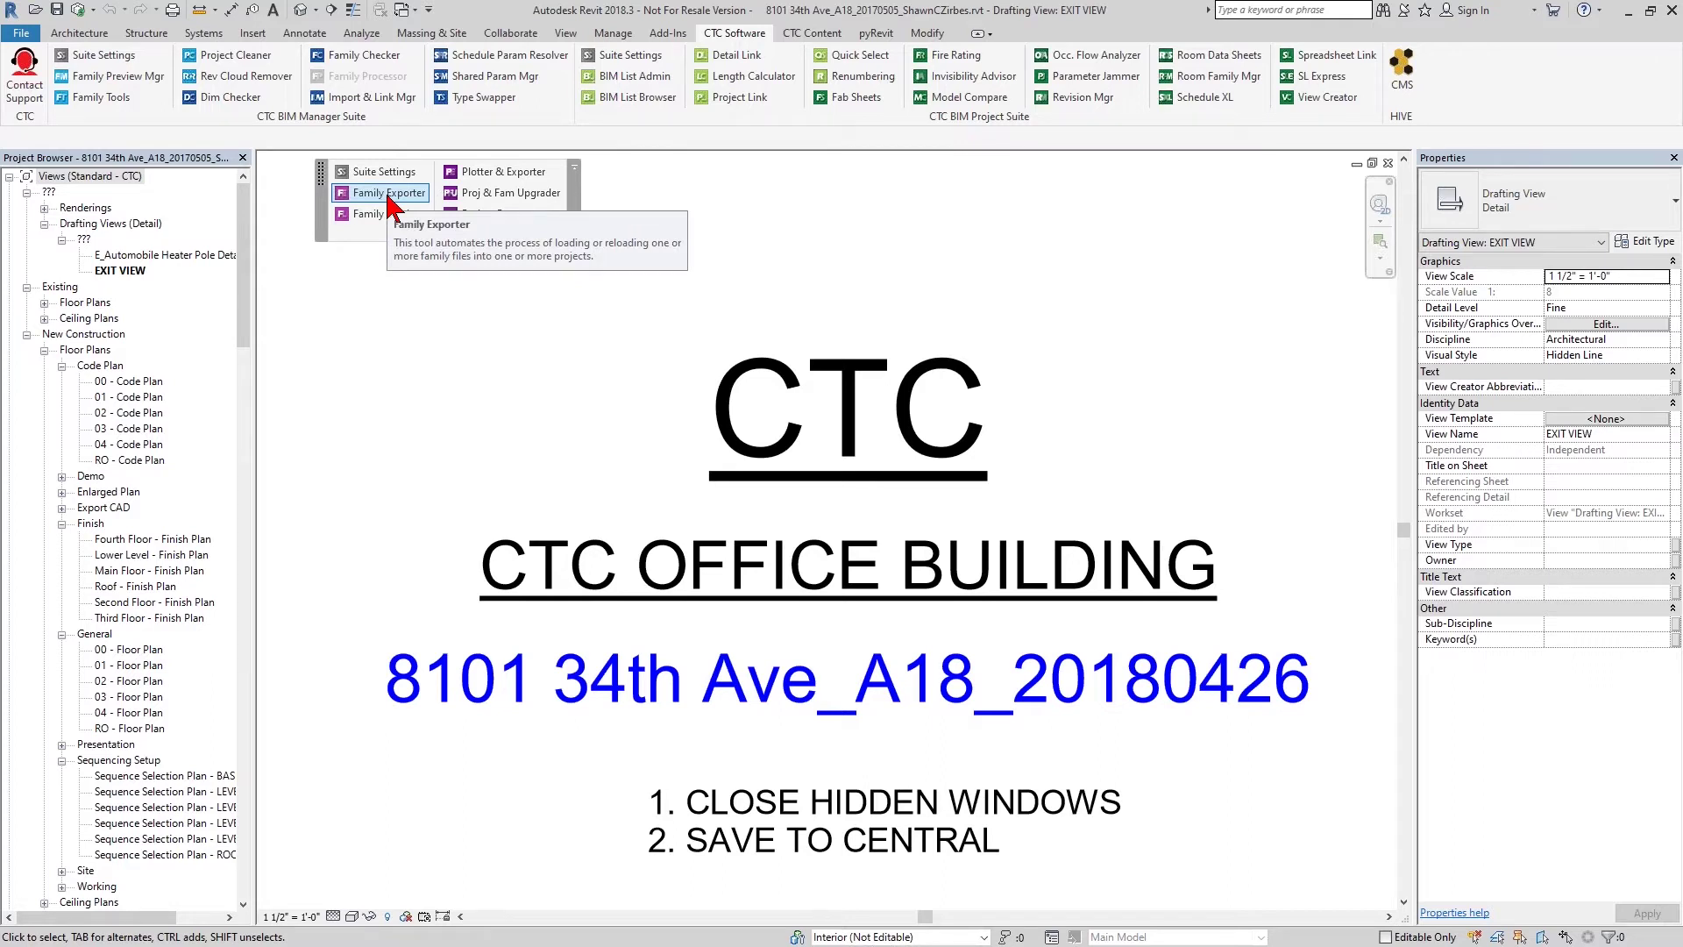
left_click_drag(245, 263, 241, 751)
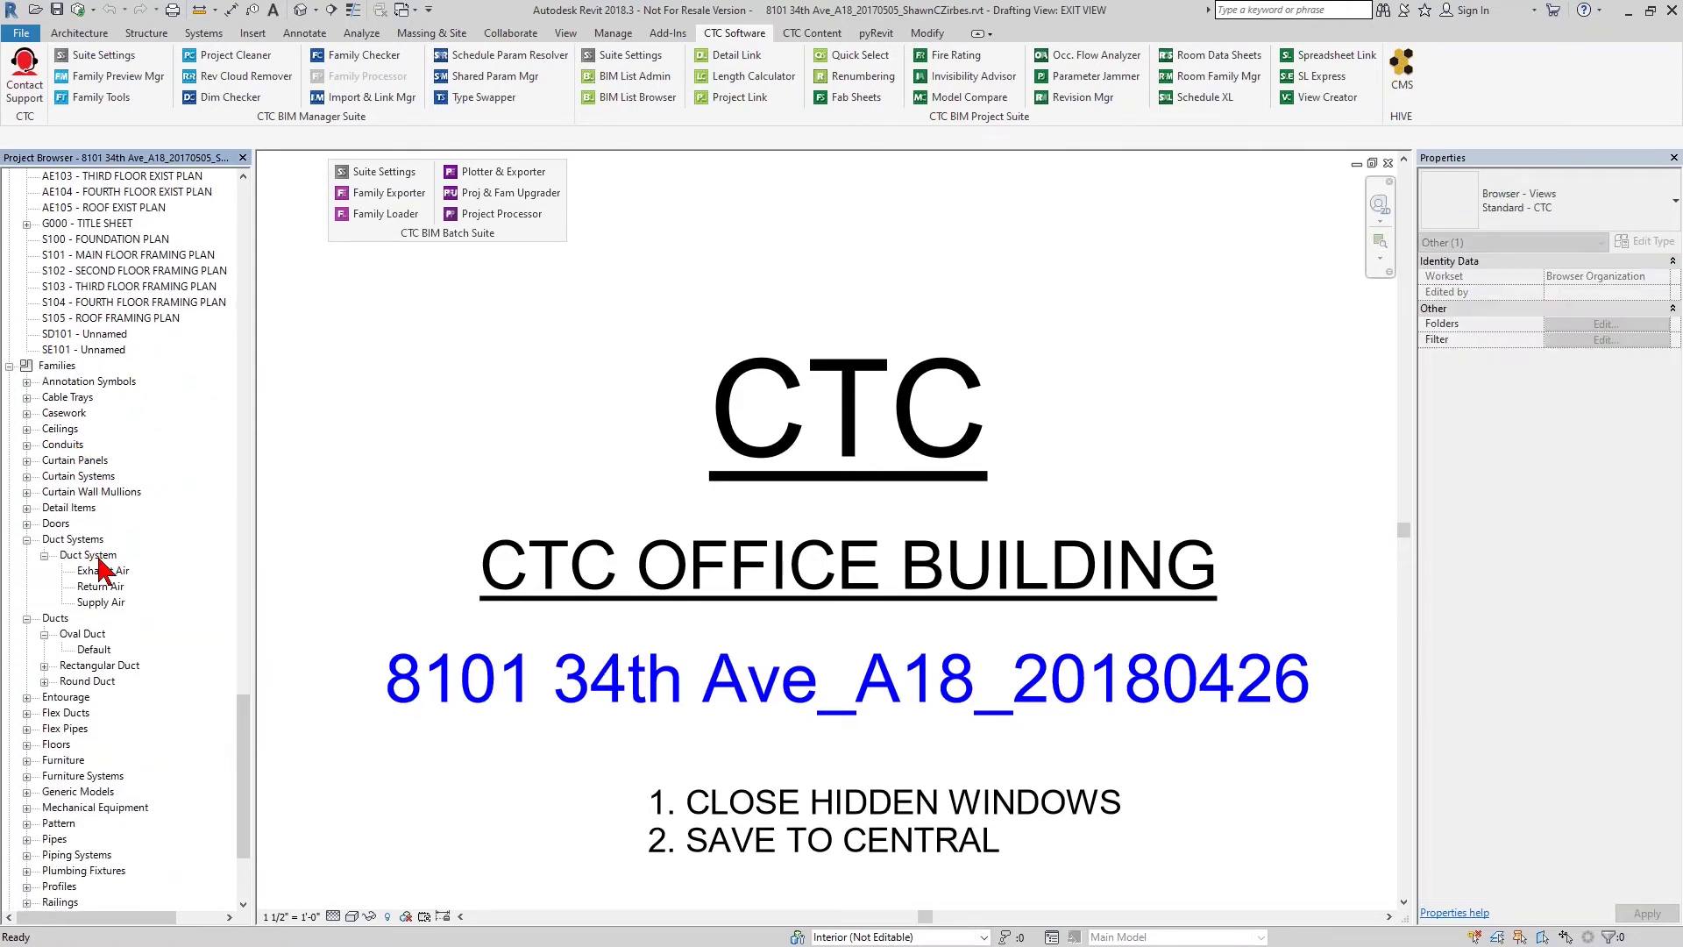
Expand the Doors family category and check the context actions for families and the Doors category.
left_click(27, 524)
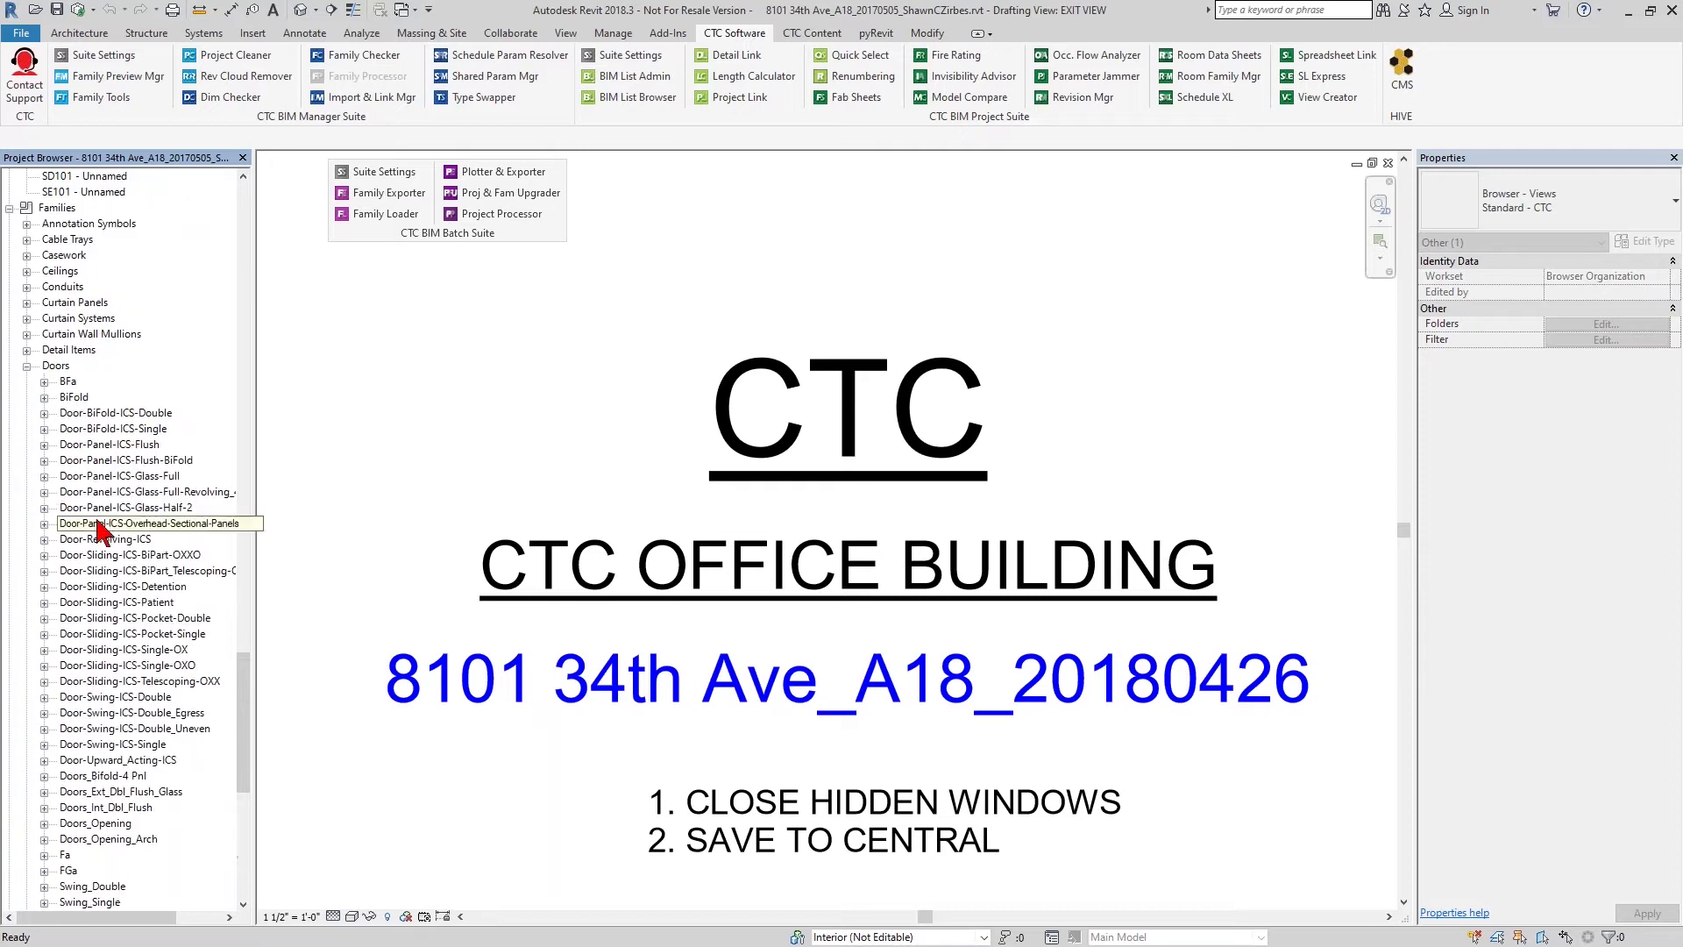
right_click(93, 447)
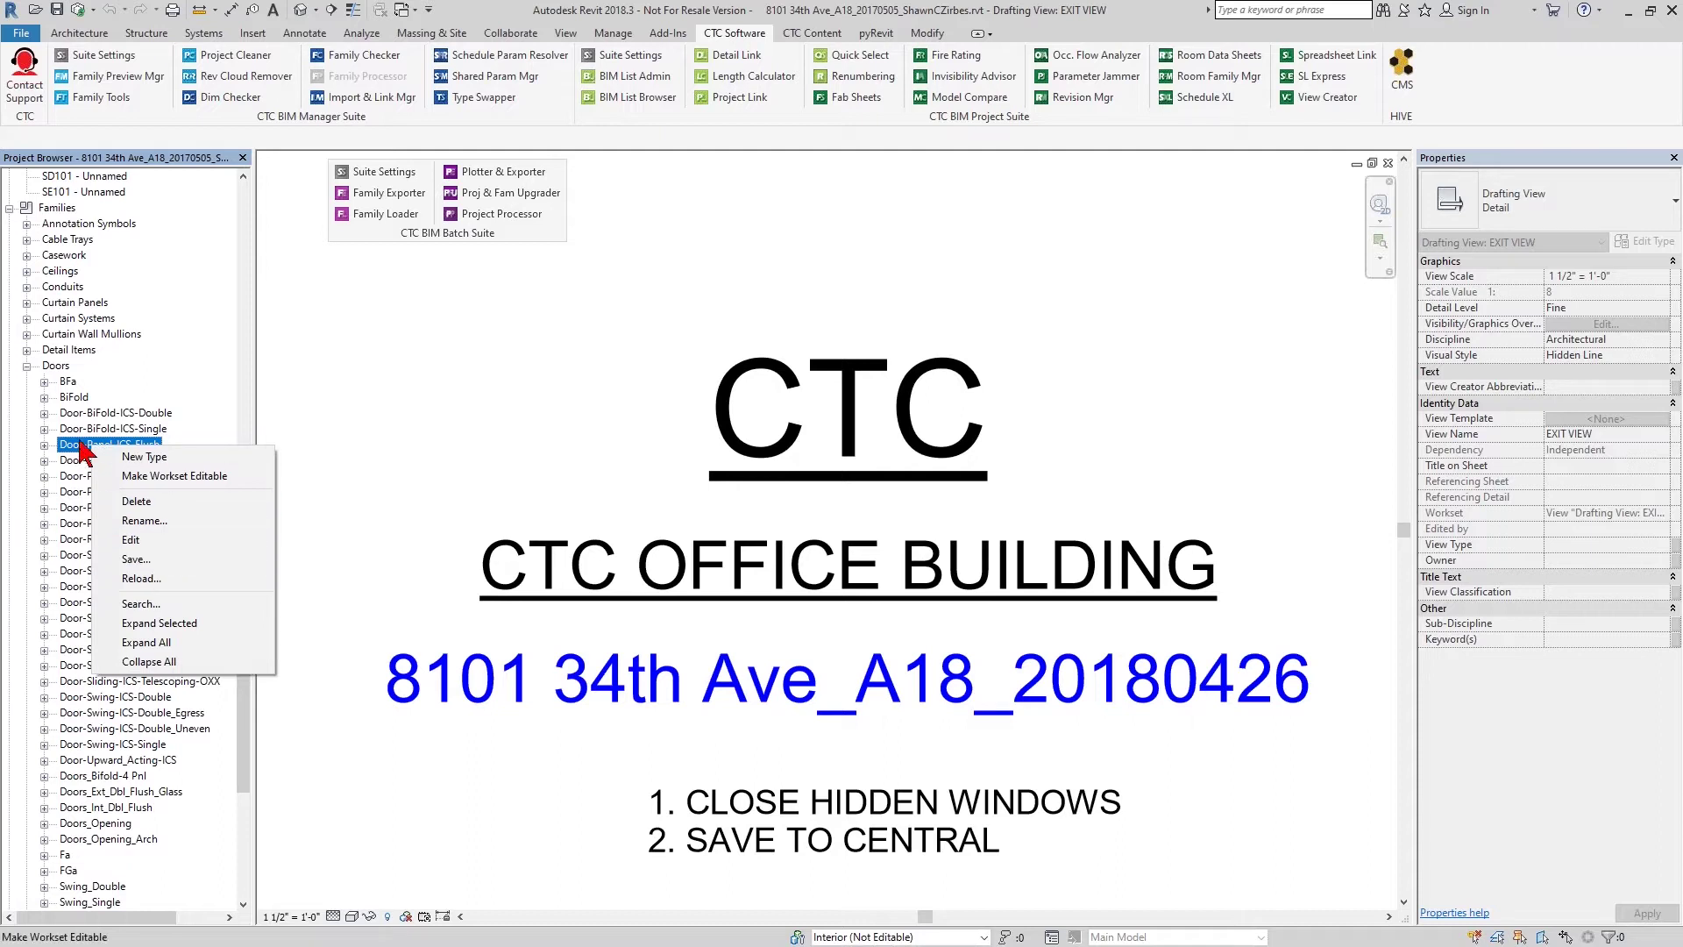
right_click(55, 209)
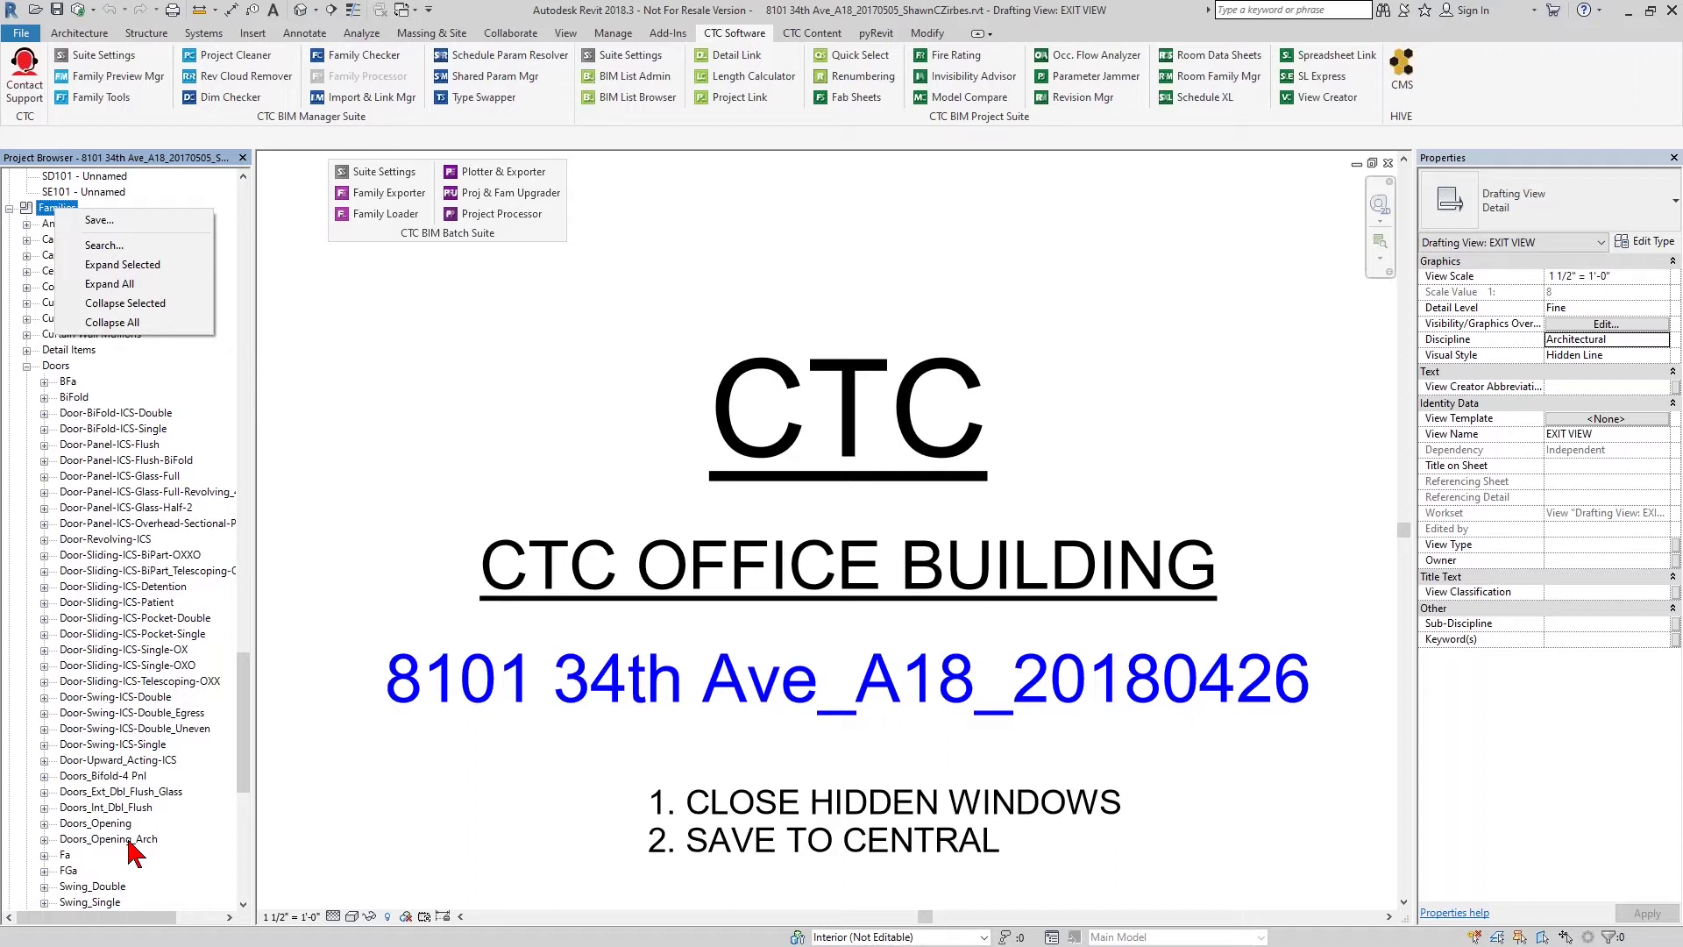
right_click(61, 371)
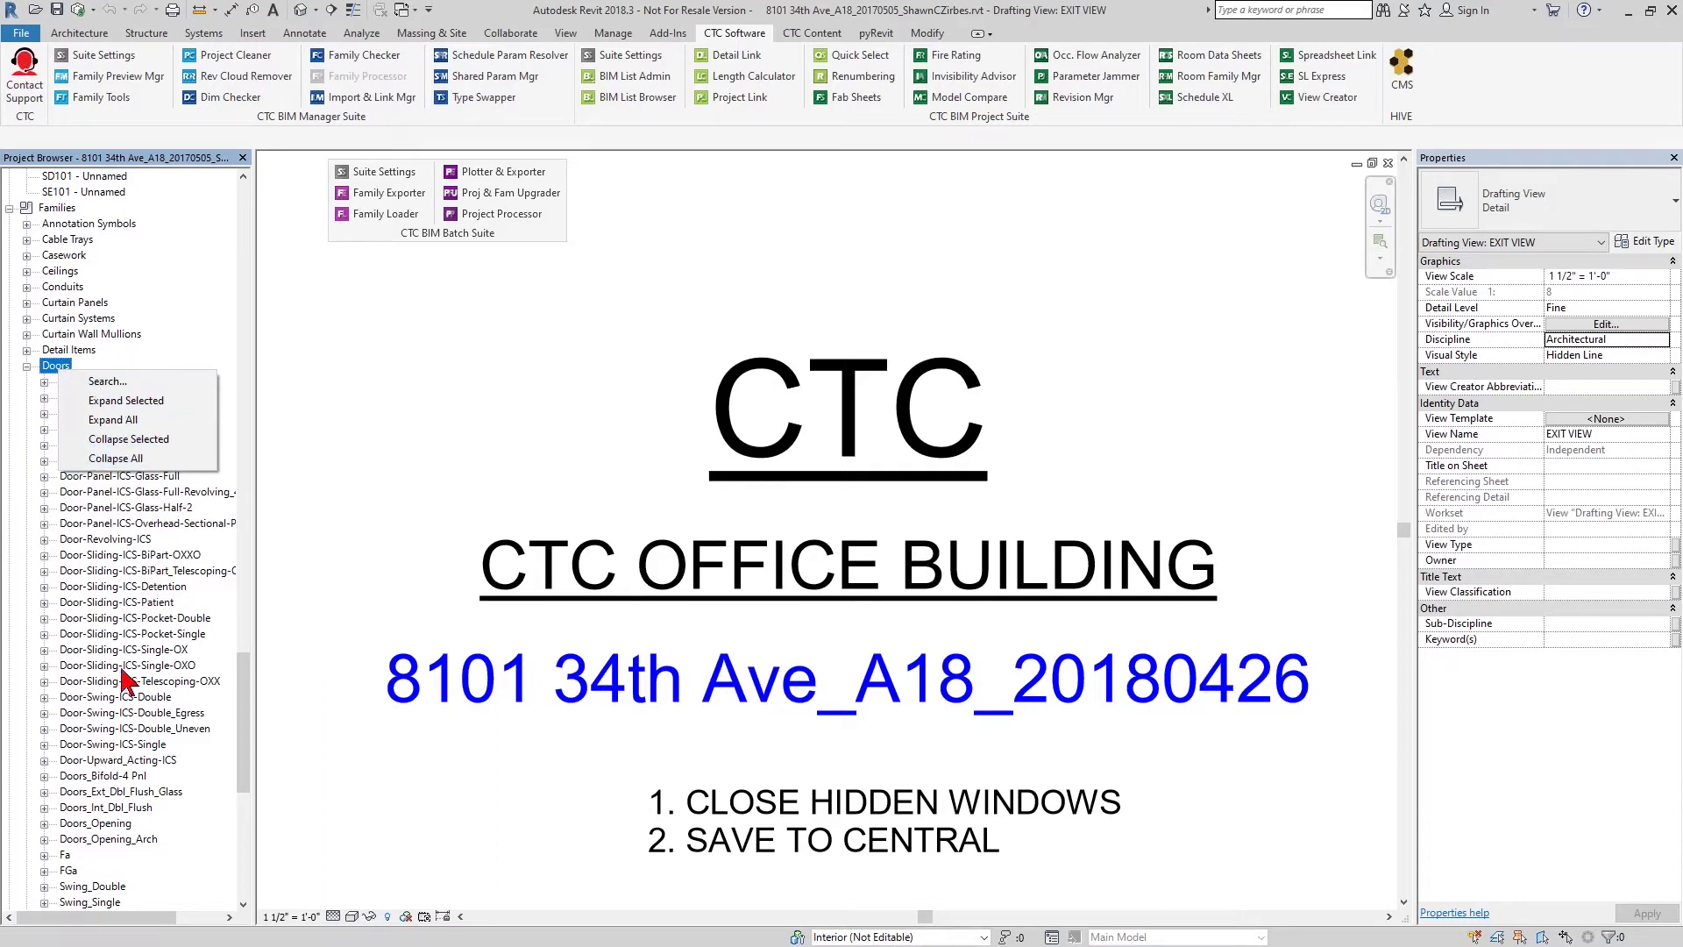
Multi-select door families from Doors_Bifold-4 Pnl to Doors_Int_Dbl_Flush and view their Save option without saving.
left_click(135, 776)
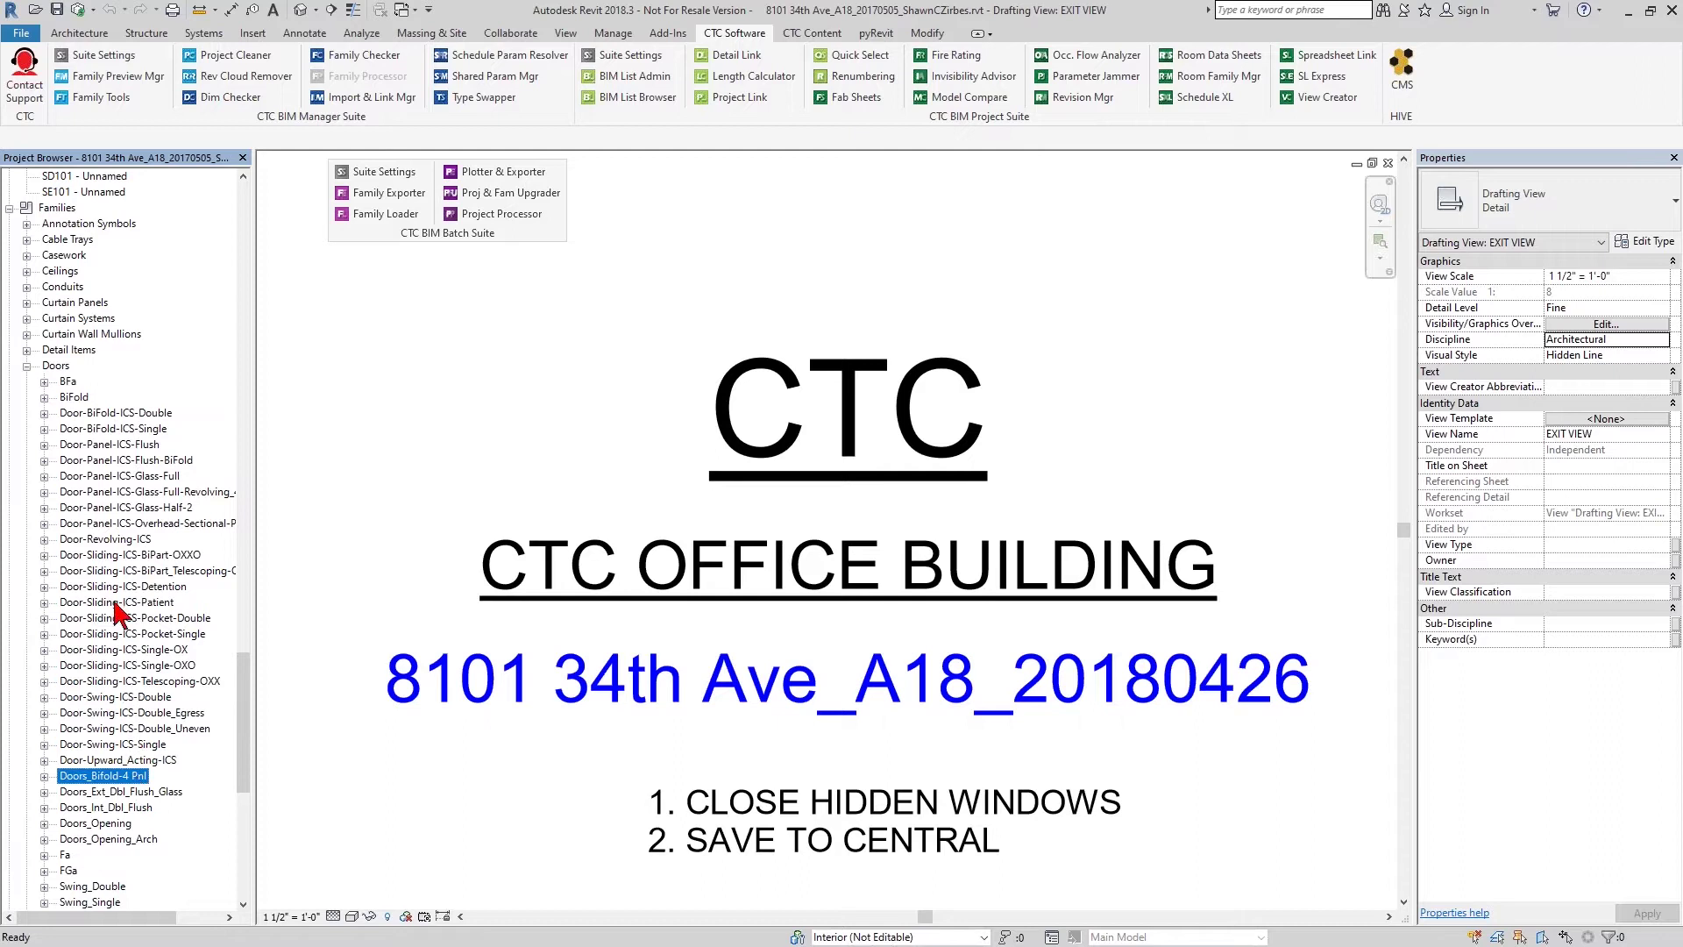
left_click(105, 808)
left_click(106, 839, "ctrl")
left_click(105, 823, "ctrl")
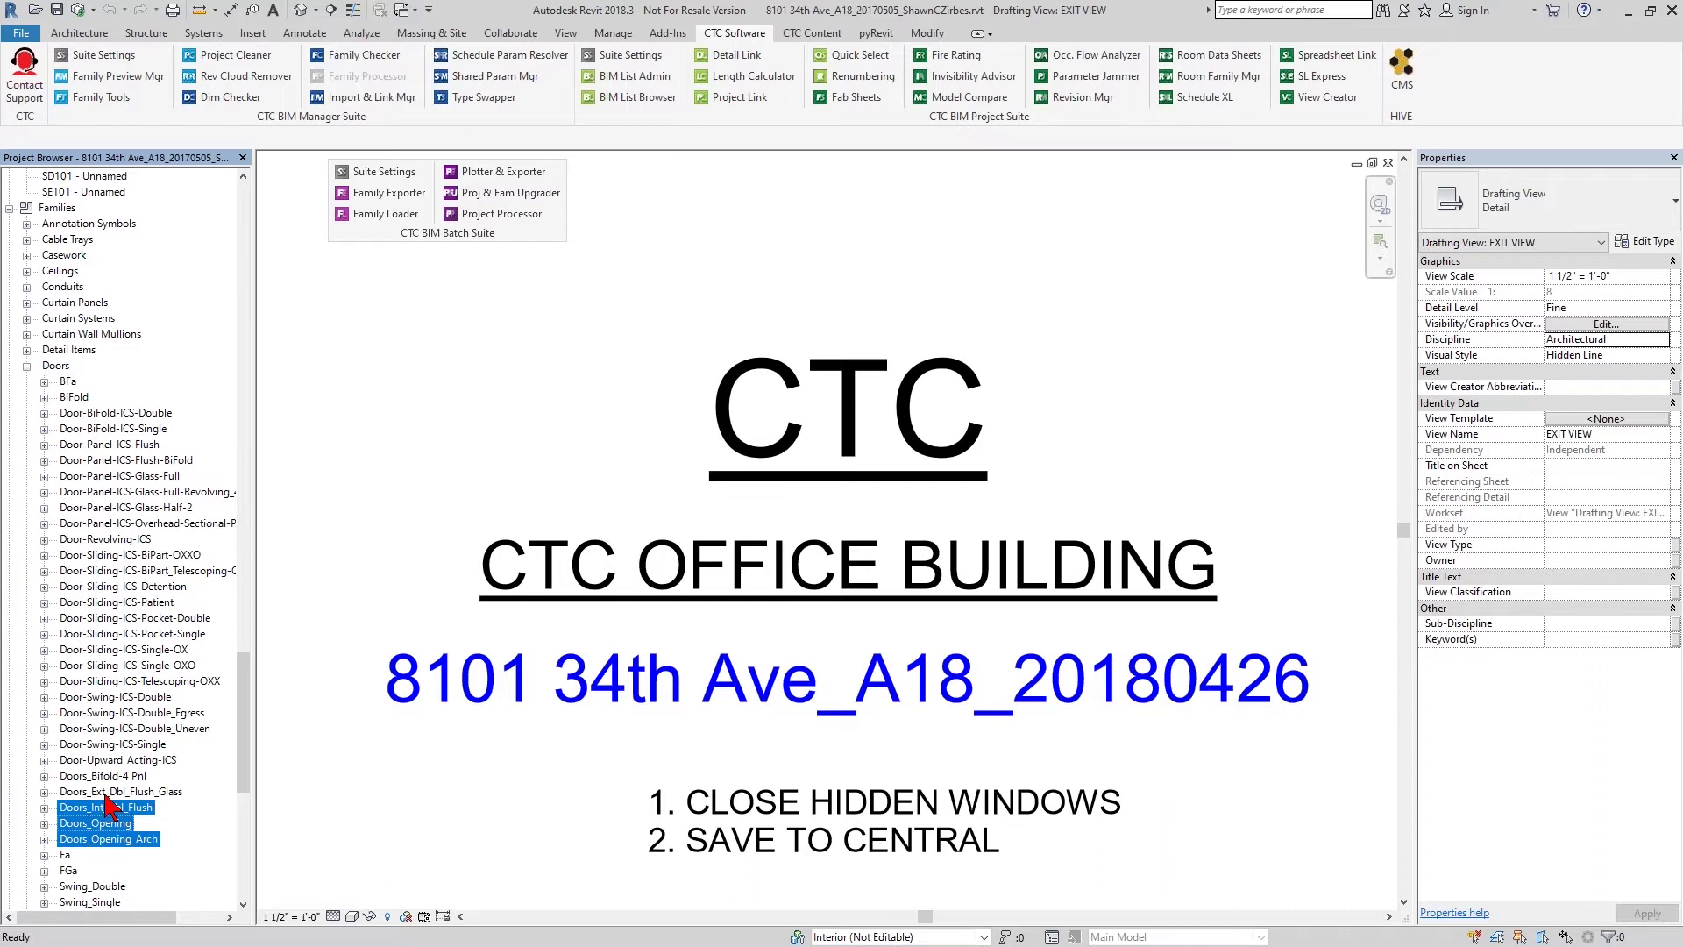
left_click(112, 791, "ctrl")
left_click(107, 776, "ctrl")
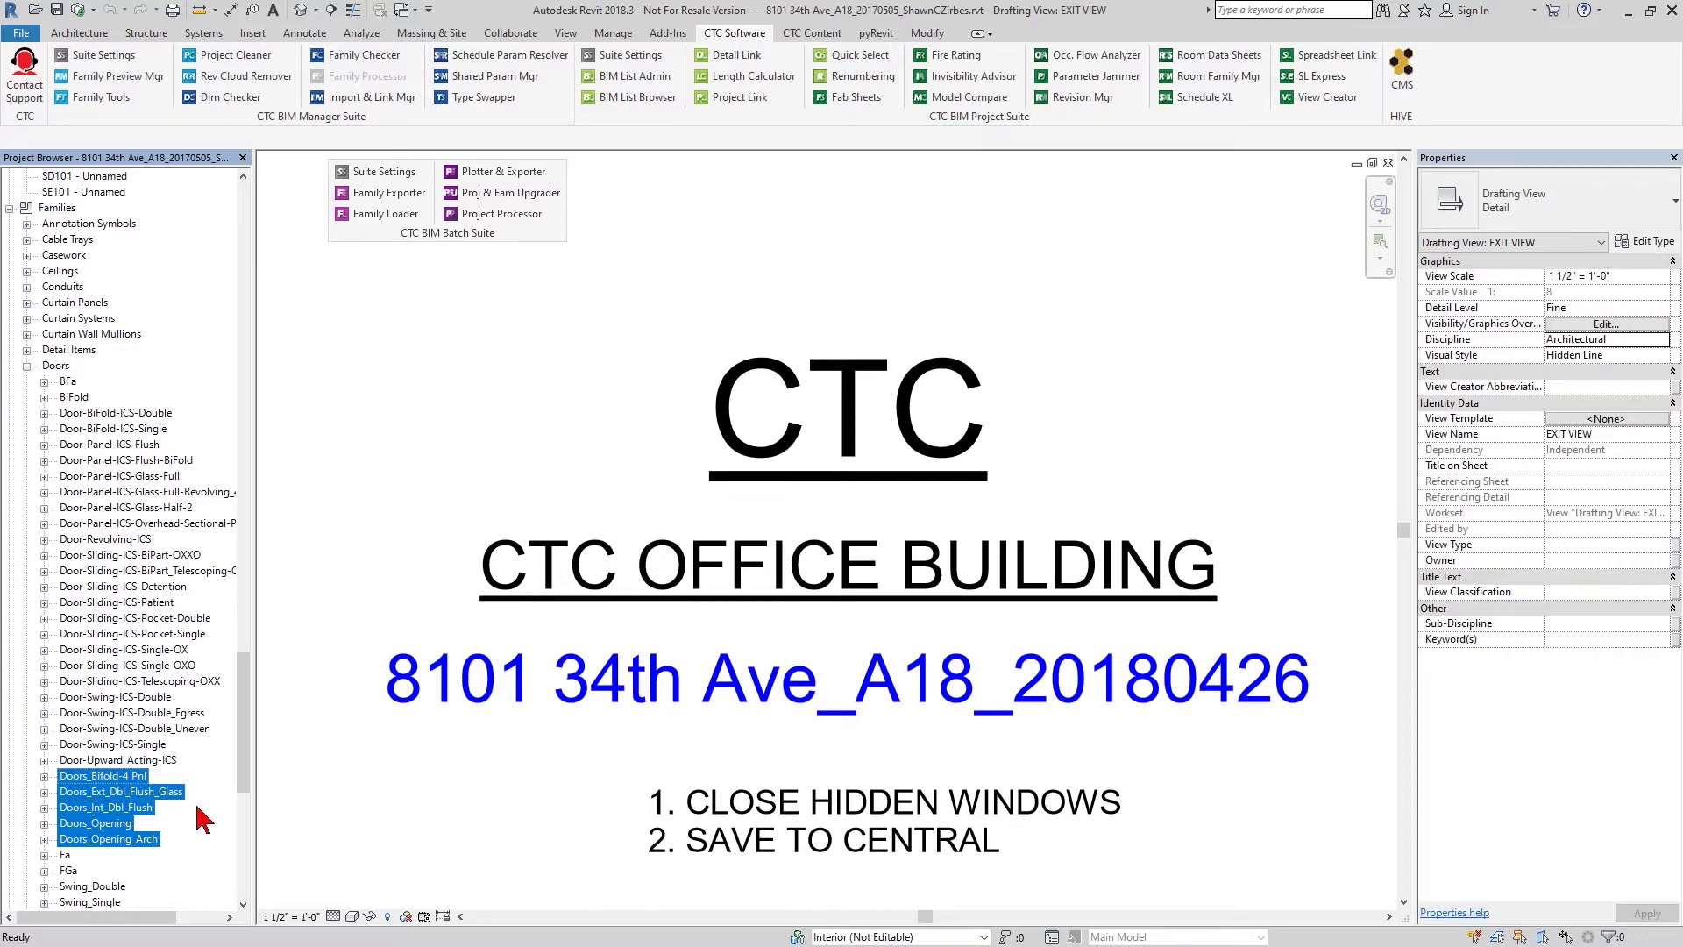
right_click(141, 777)
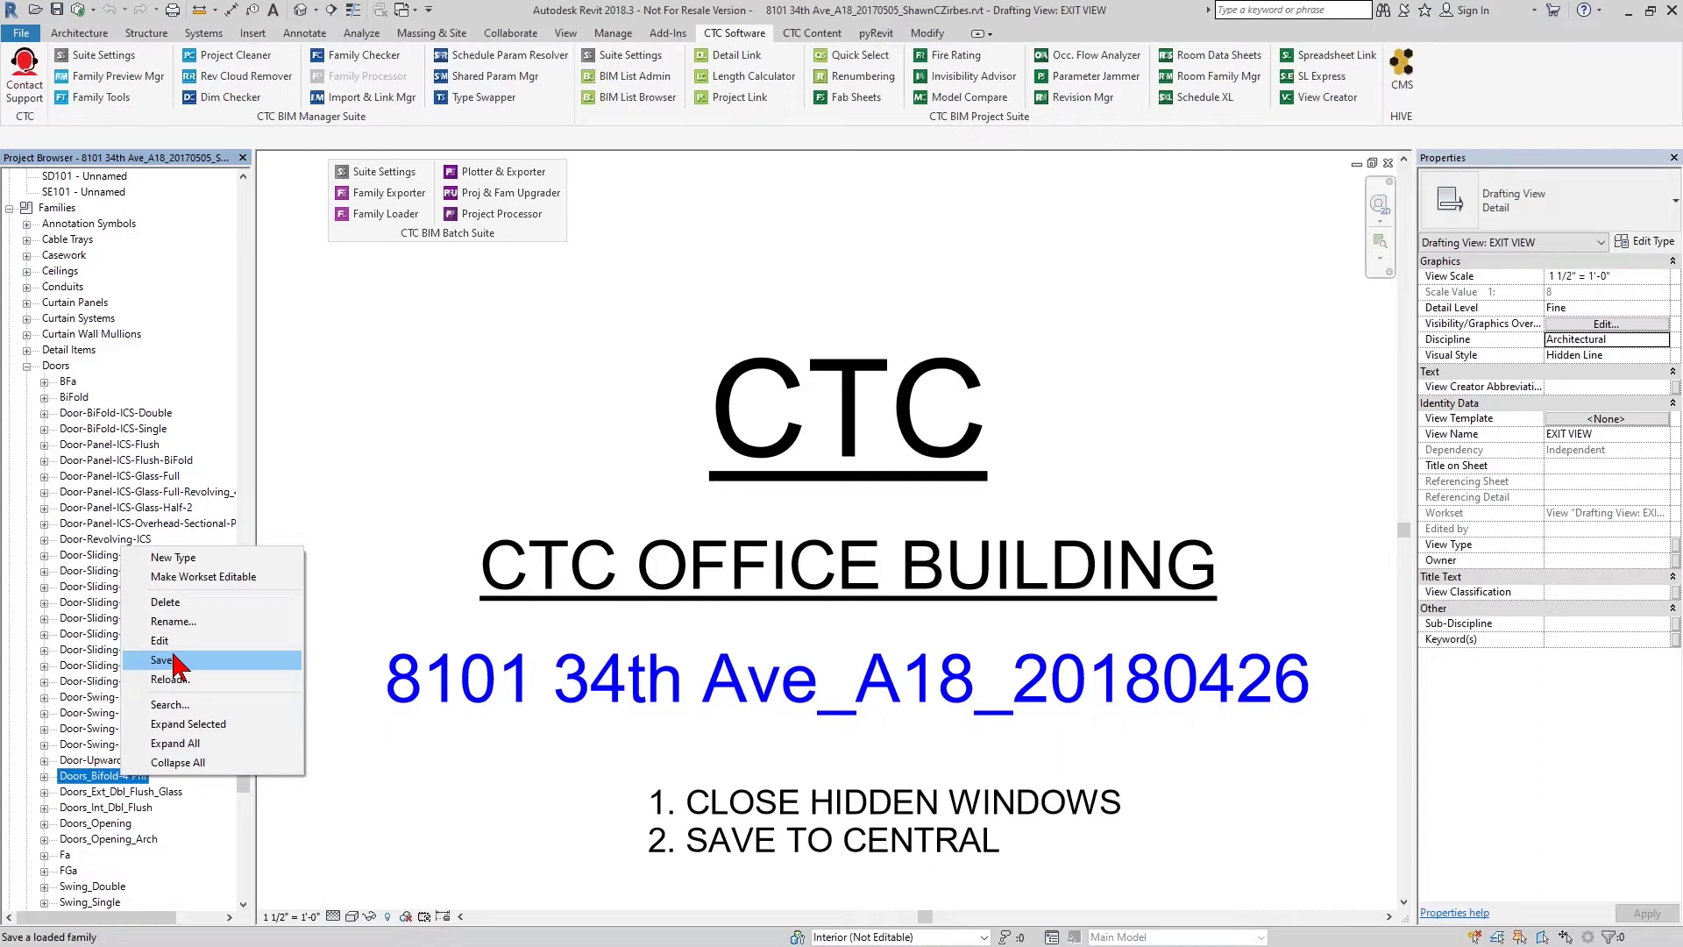
left_click(317, 459)
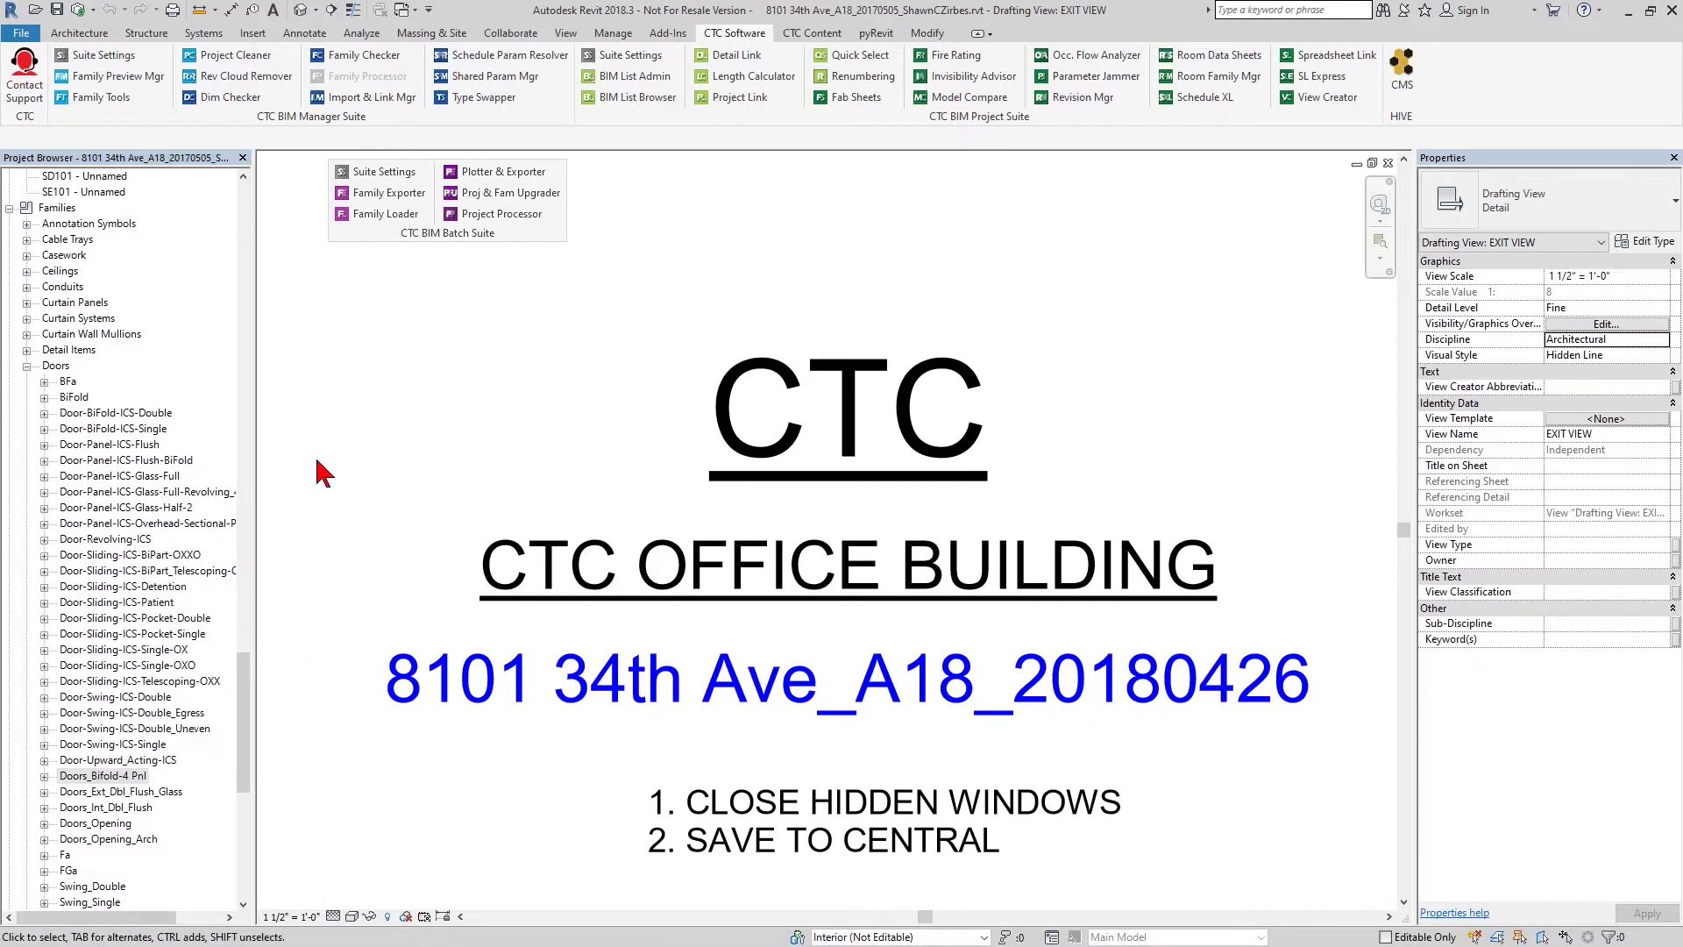
Open the Family Exporter grouped by Category with all 263 families checked.
left_click(387, 194)
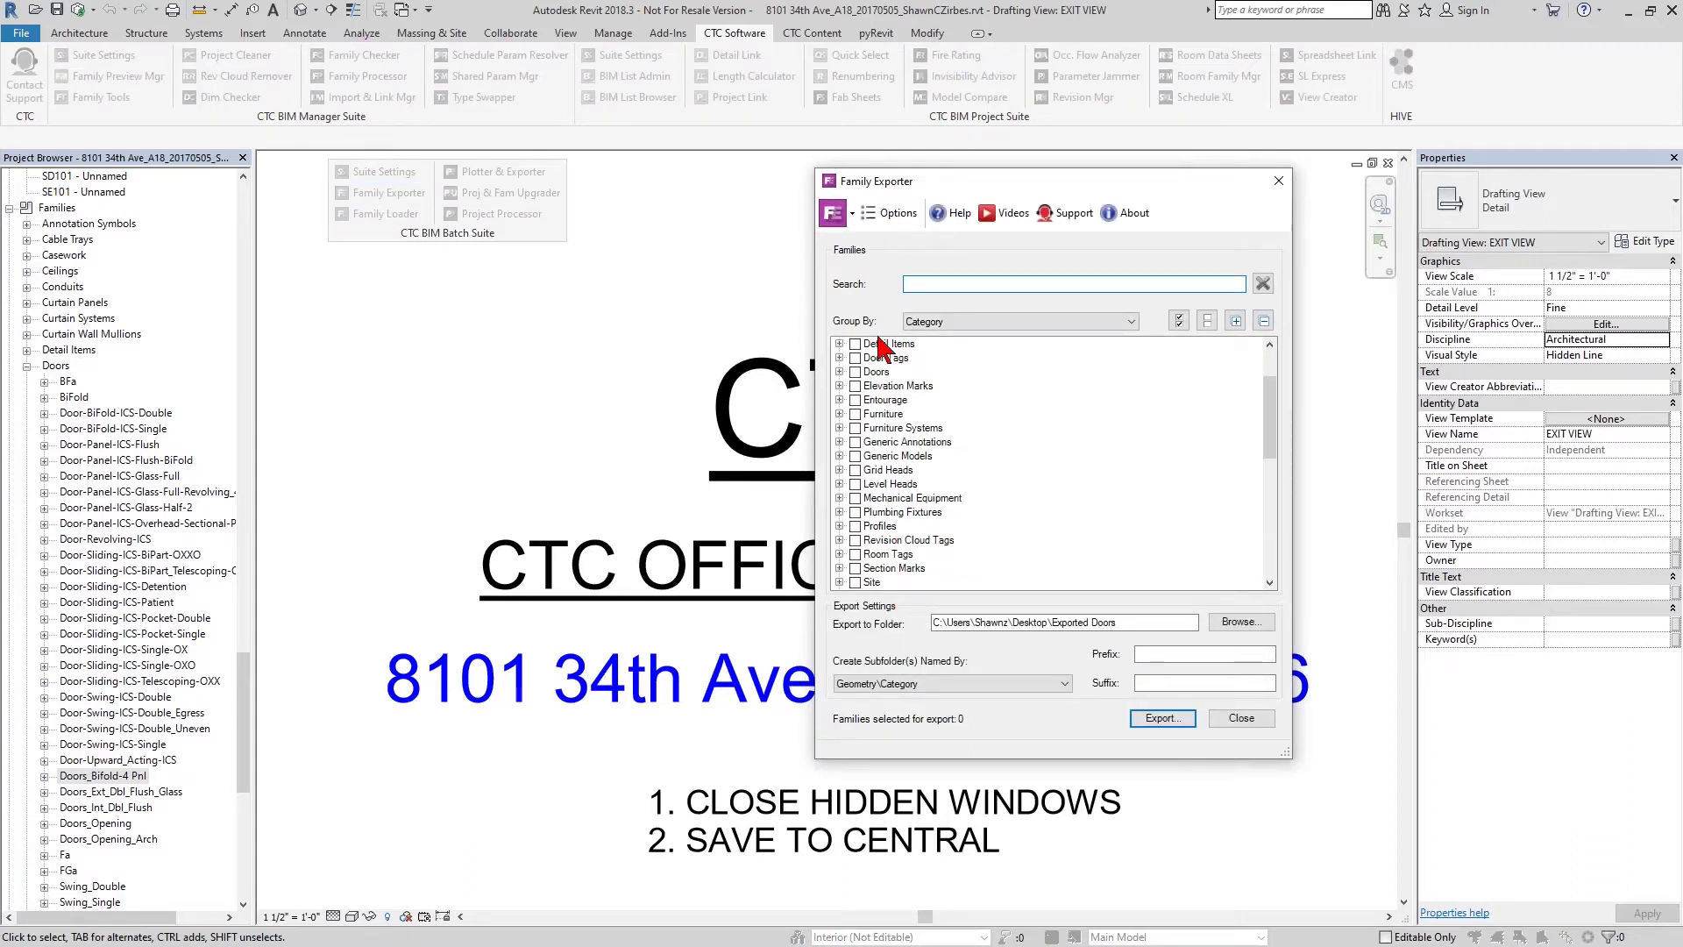
left_click(922, 322)
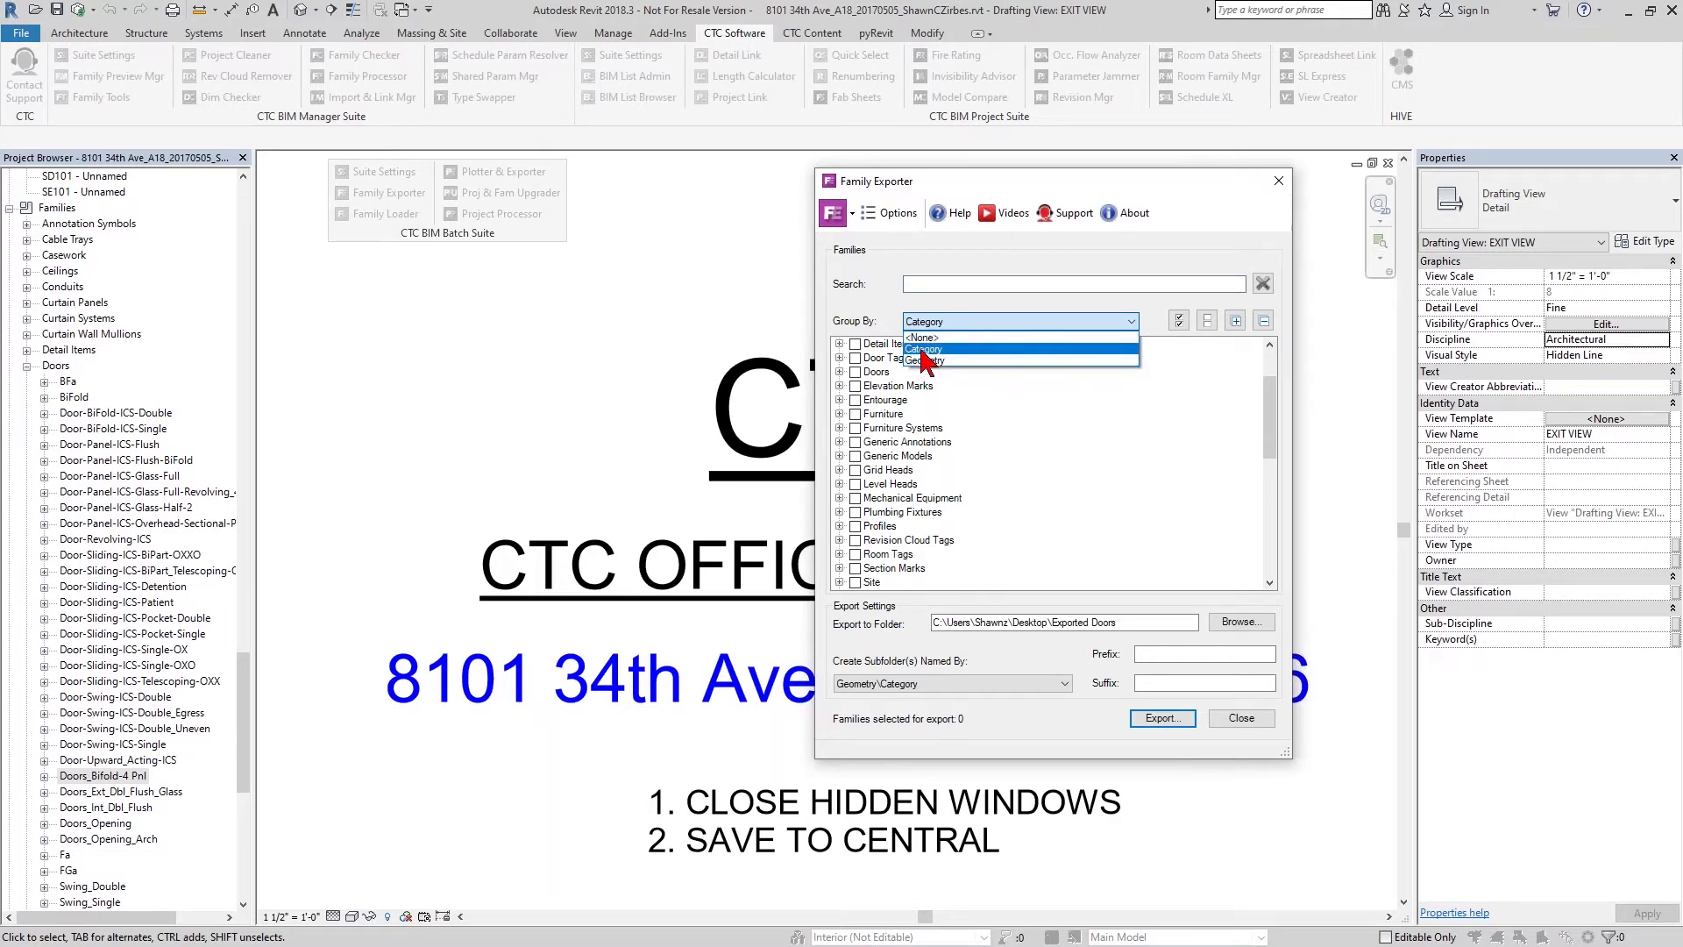
left_click(927, 350)
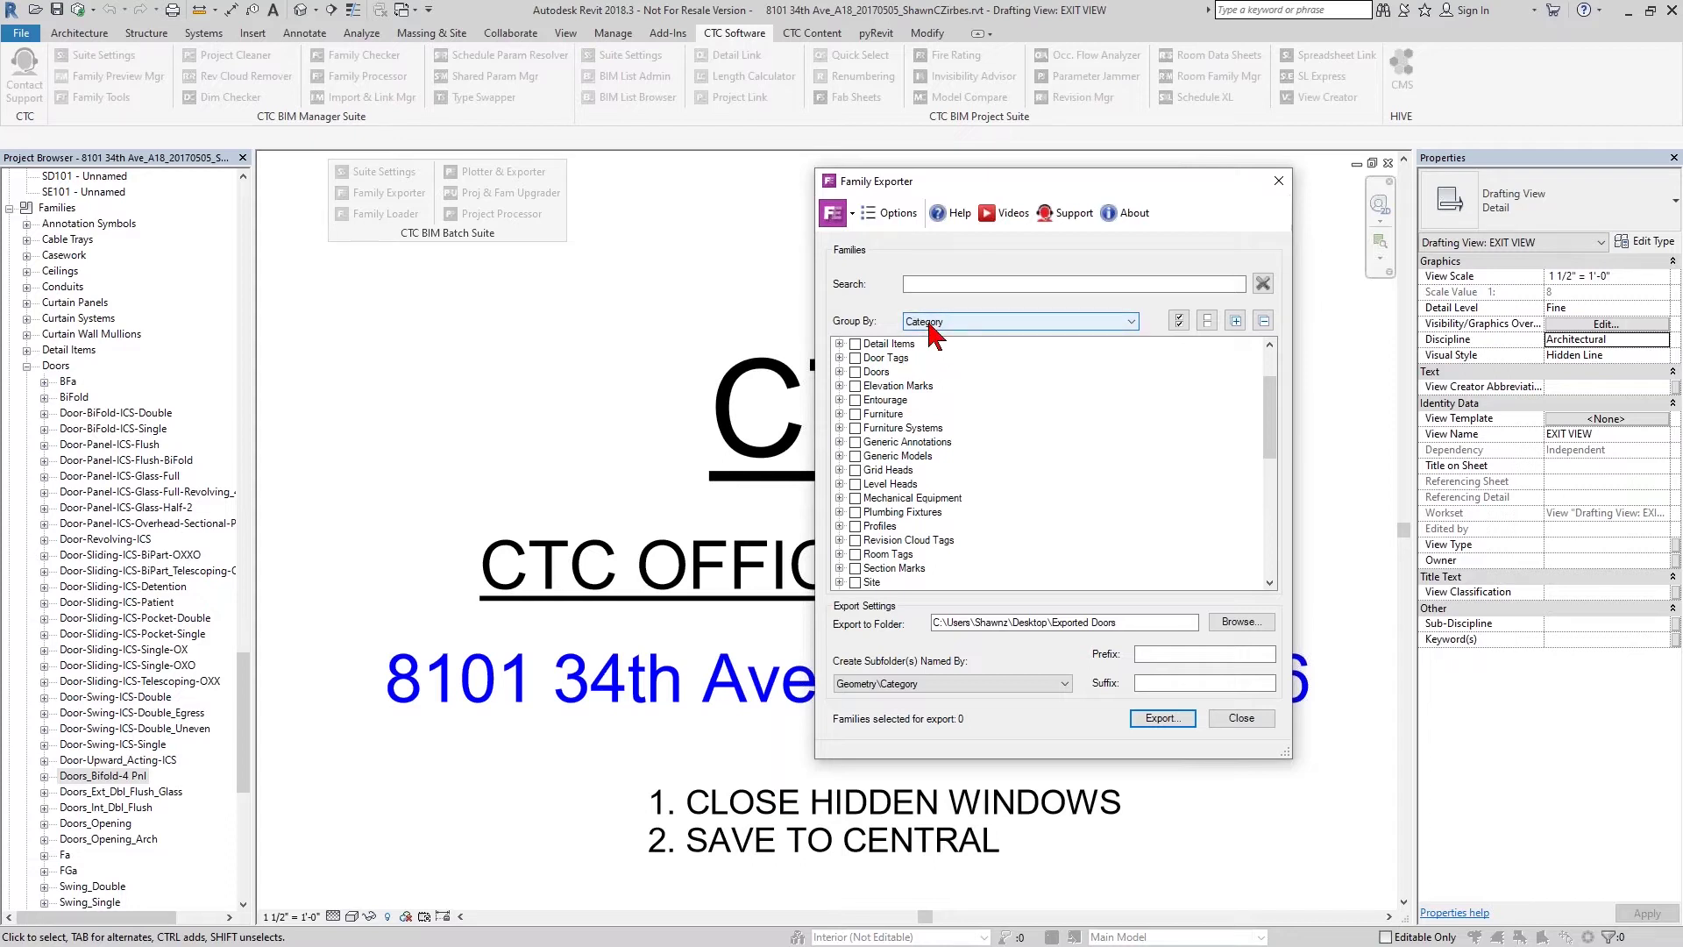
left_click(1180, 321)
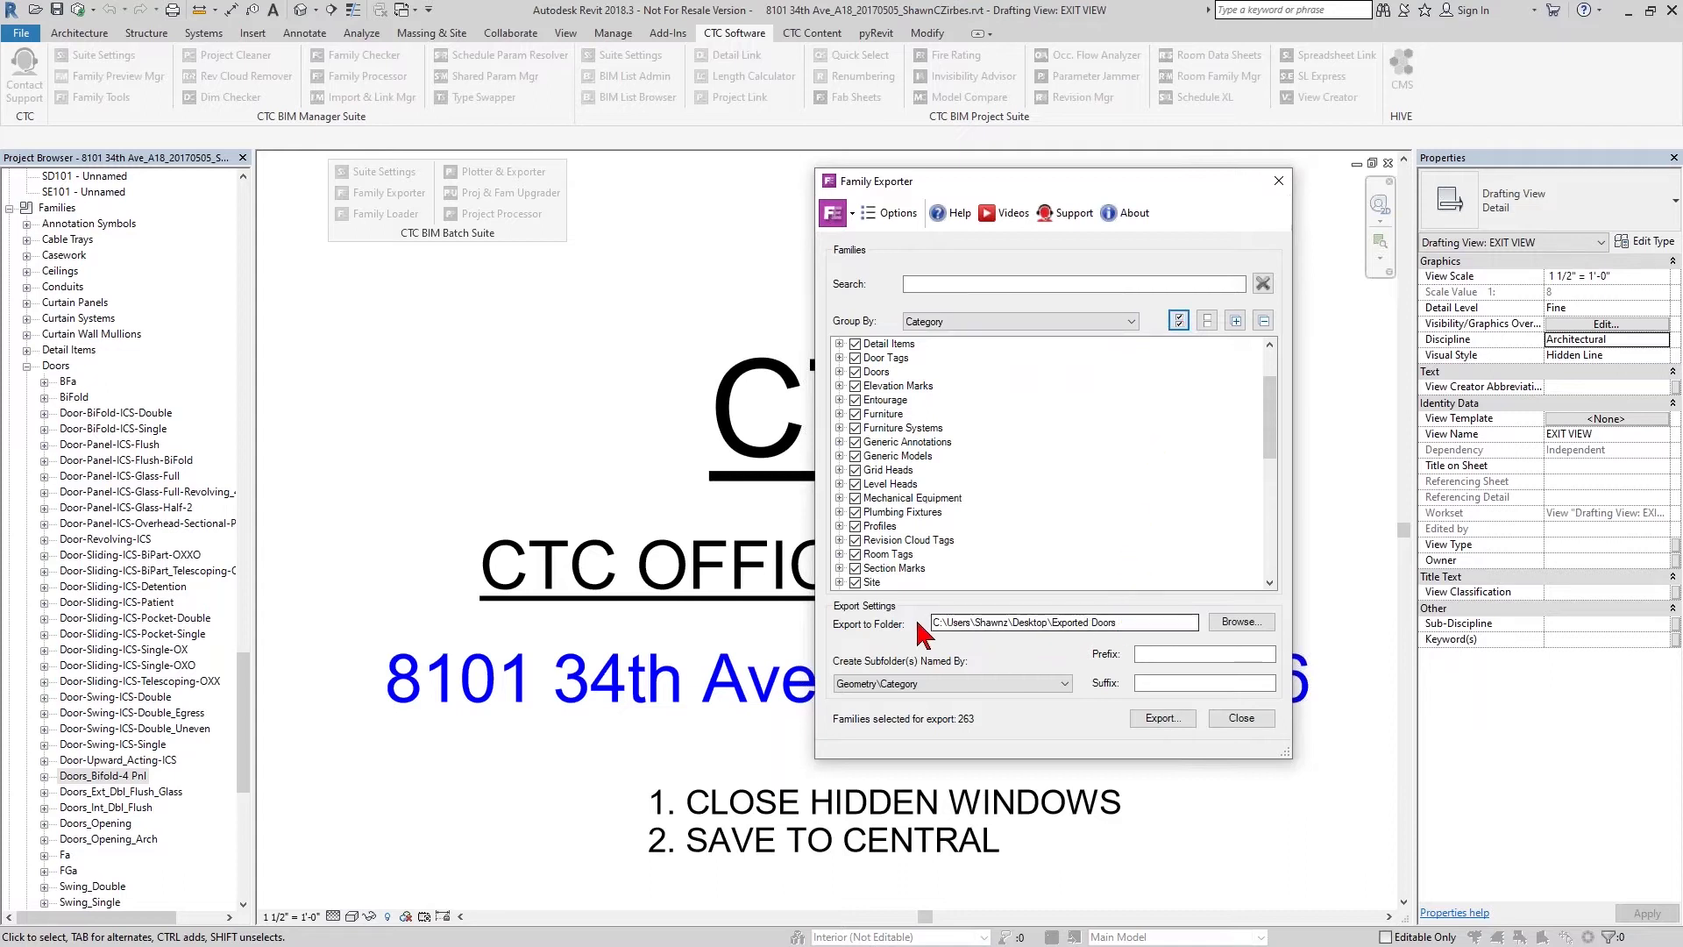
Inspect the Exported Doors destination folder path.
left_click_drag(935, 621, 1122, 623)
left_click(1118, 621)
left_click(1134, 625)
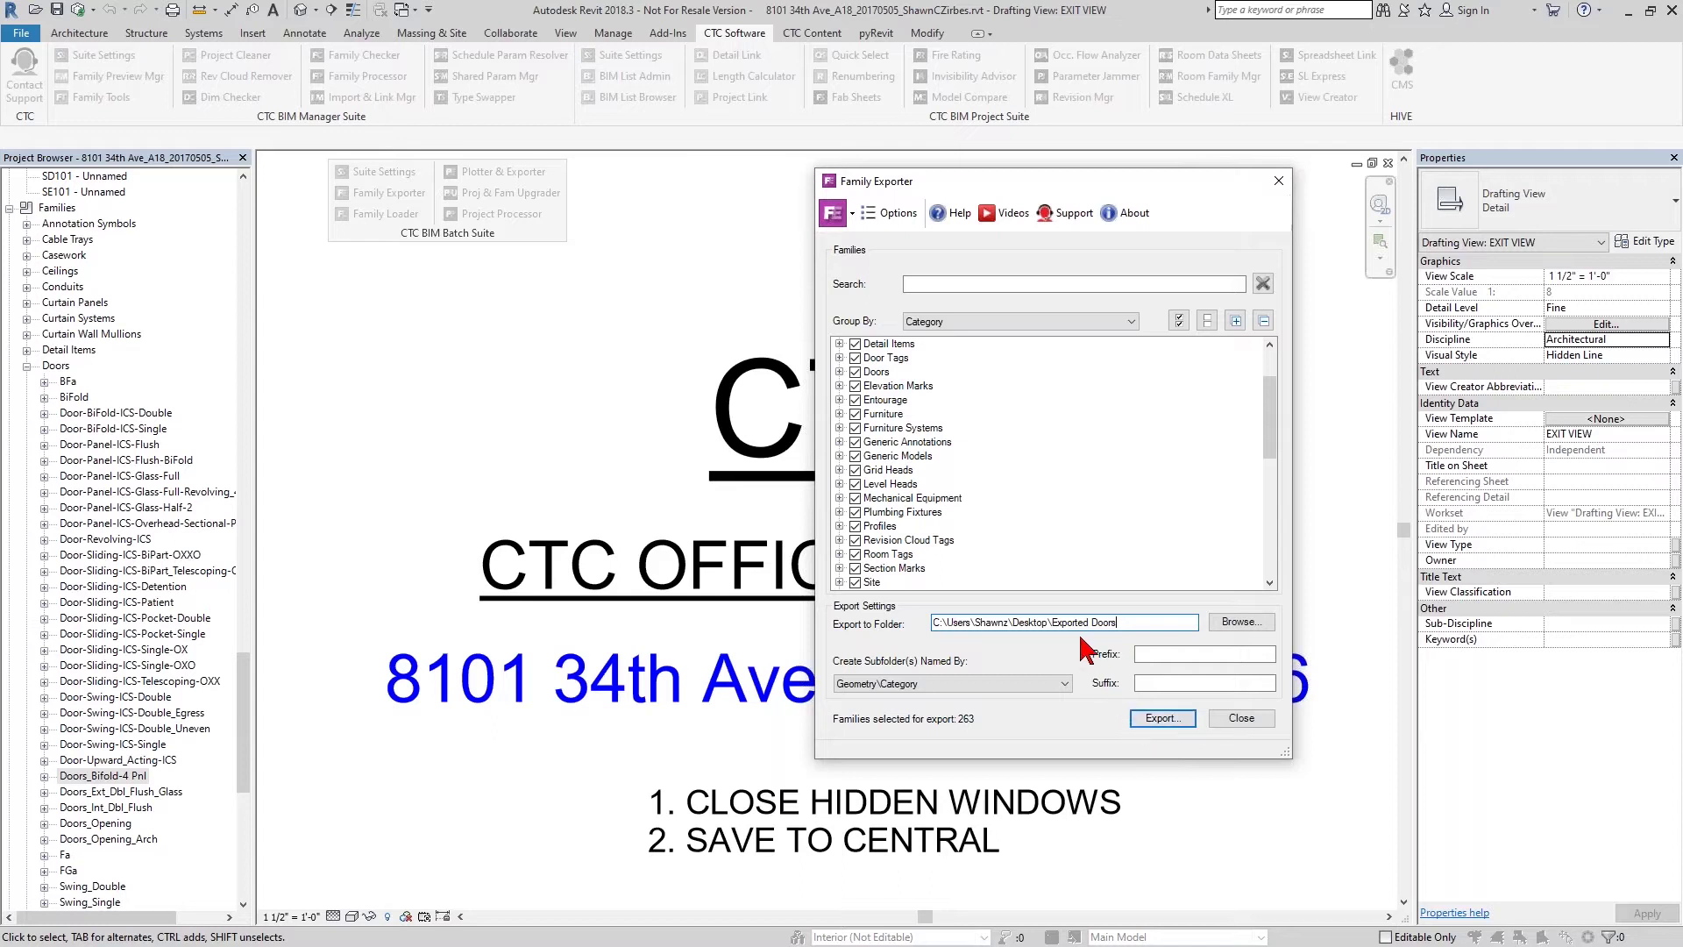
Clear all category checks and expand the Doors category to list its families.
left_click(1206, 321)
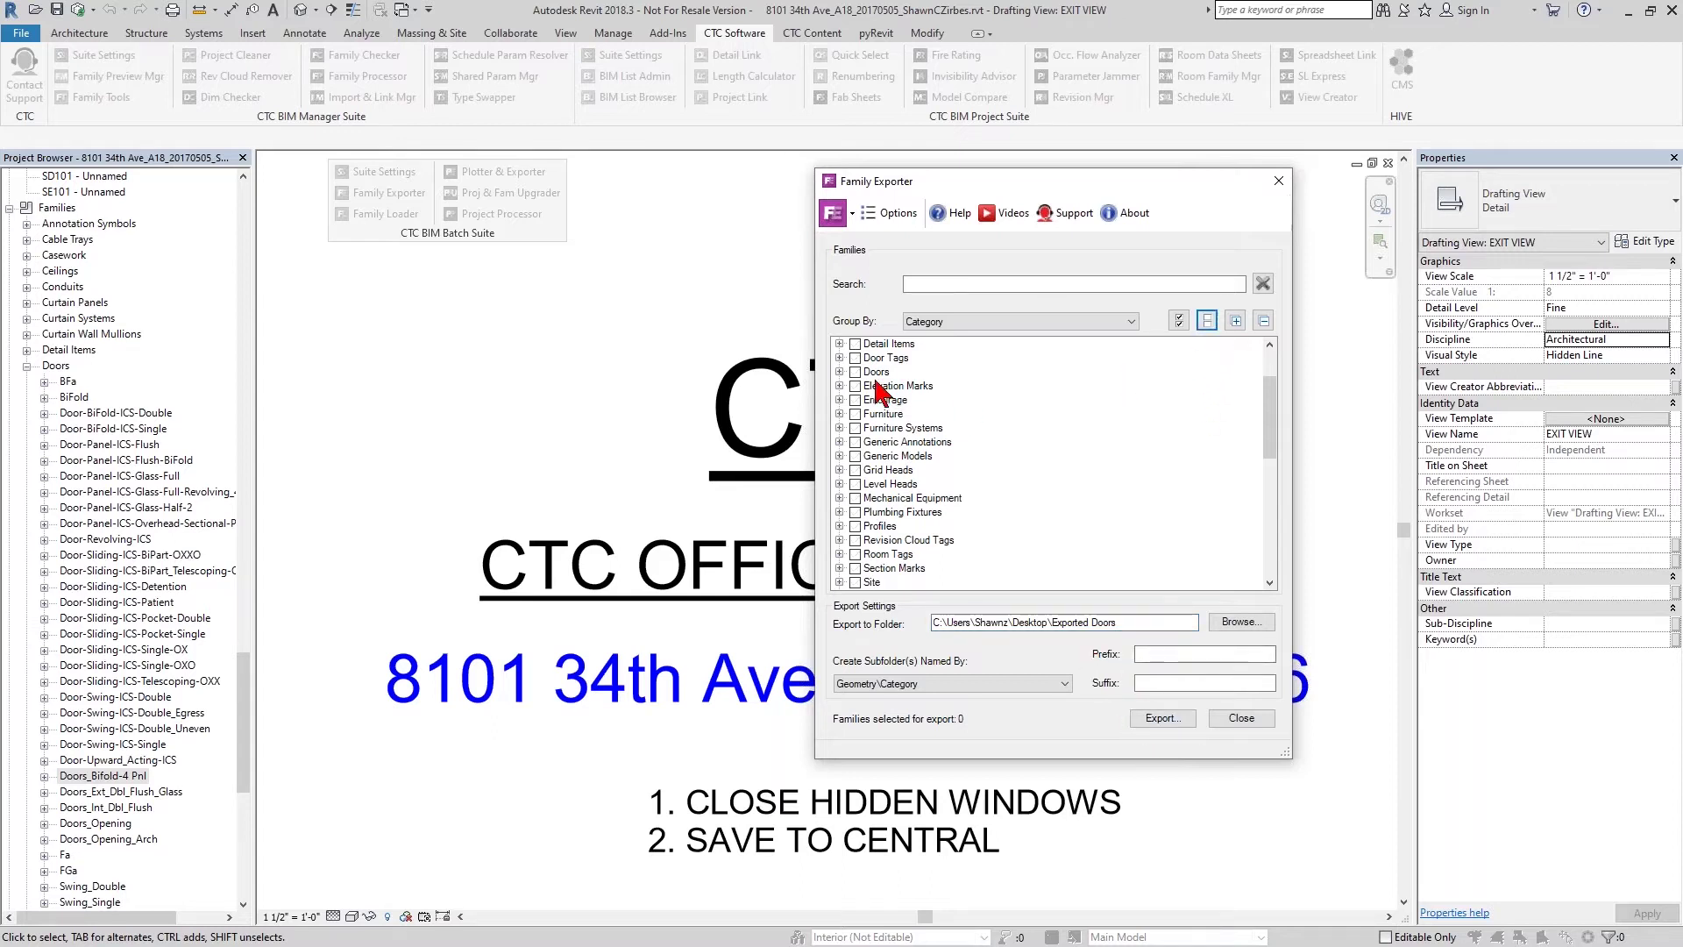
left_click(855, 371)
scroll(903, 539, "down", 1)
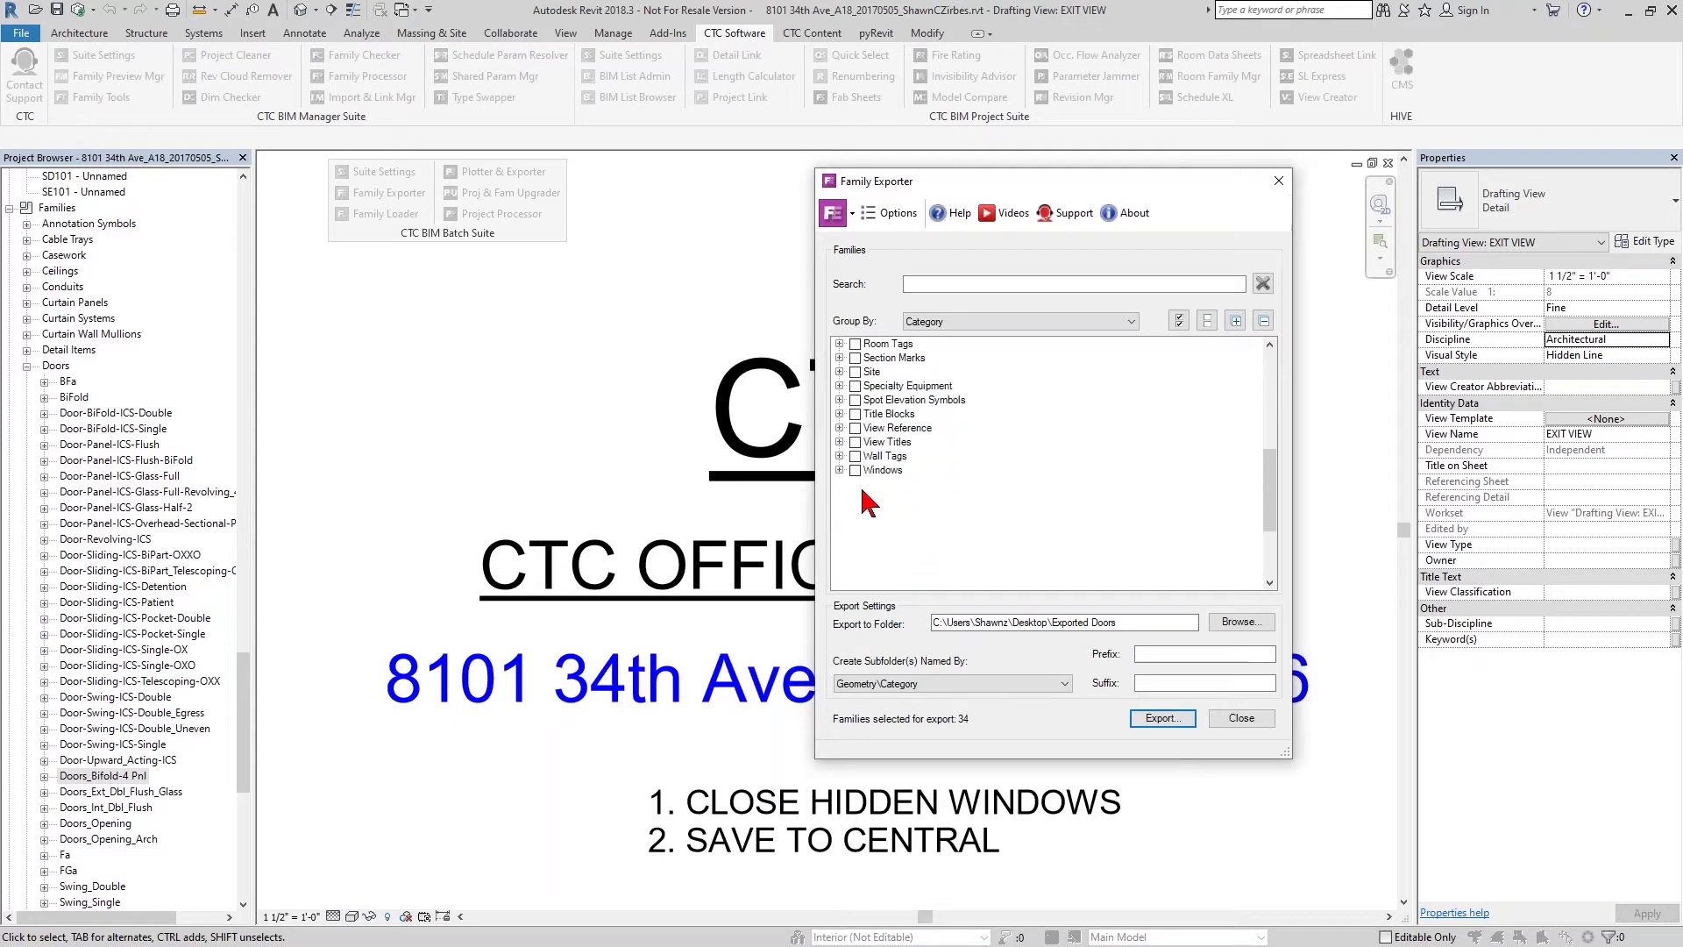
scroll(920, 528, "up", 2)
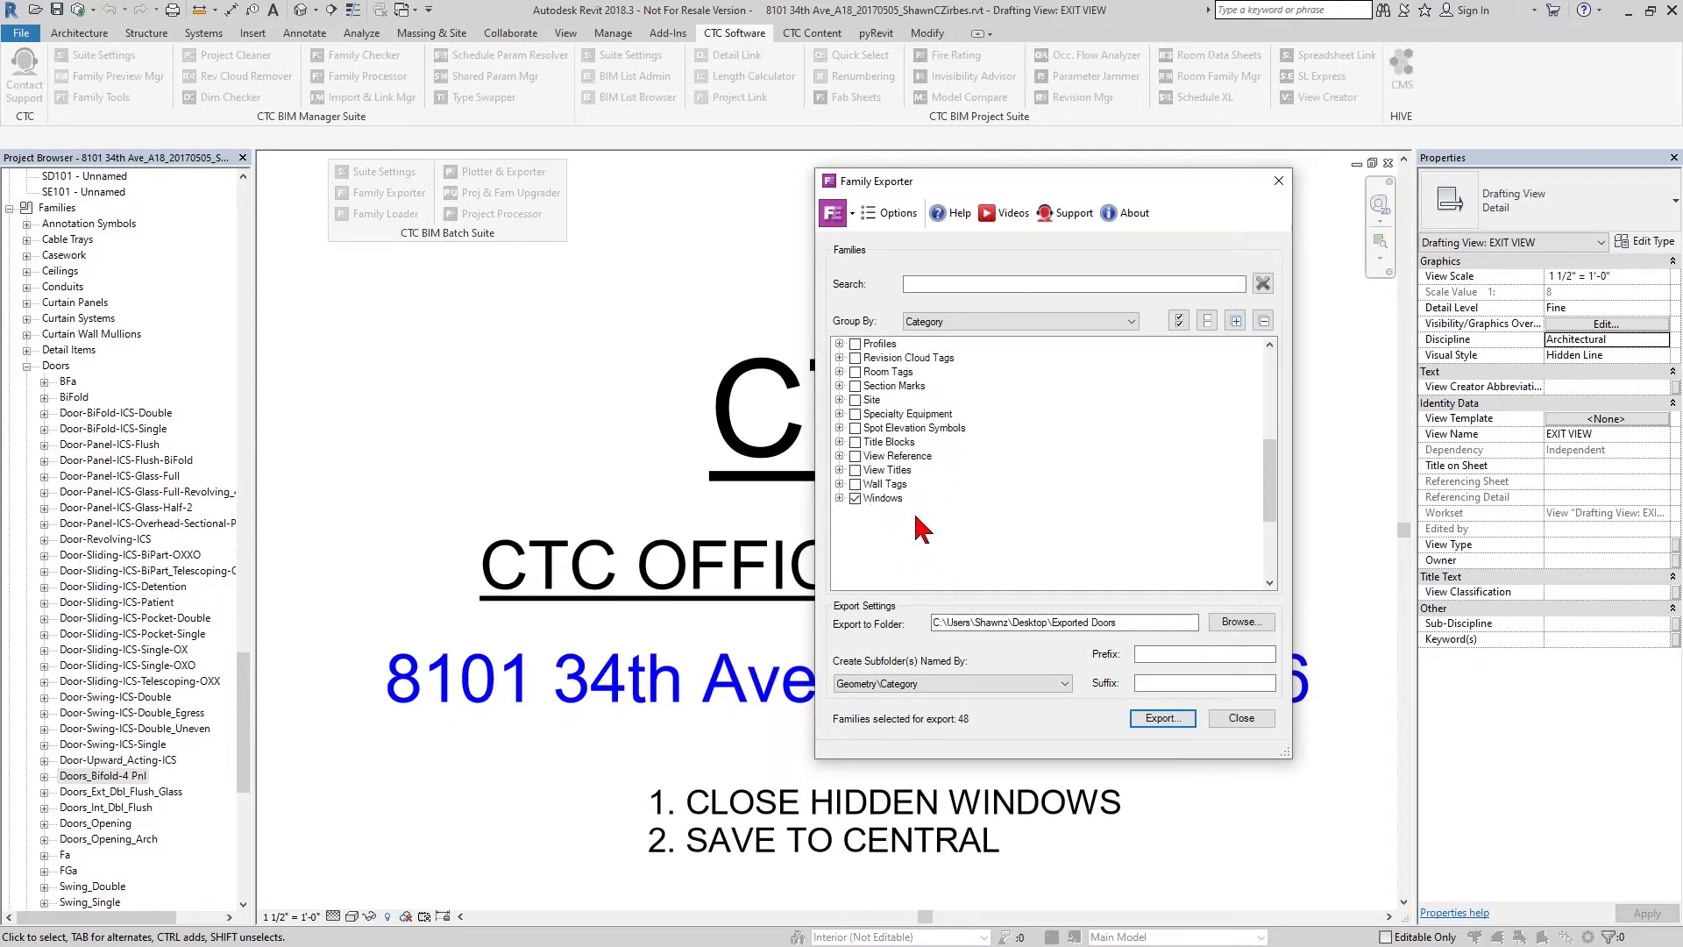
left_click(855, 526)
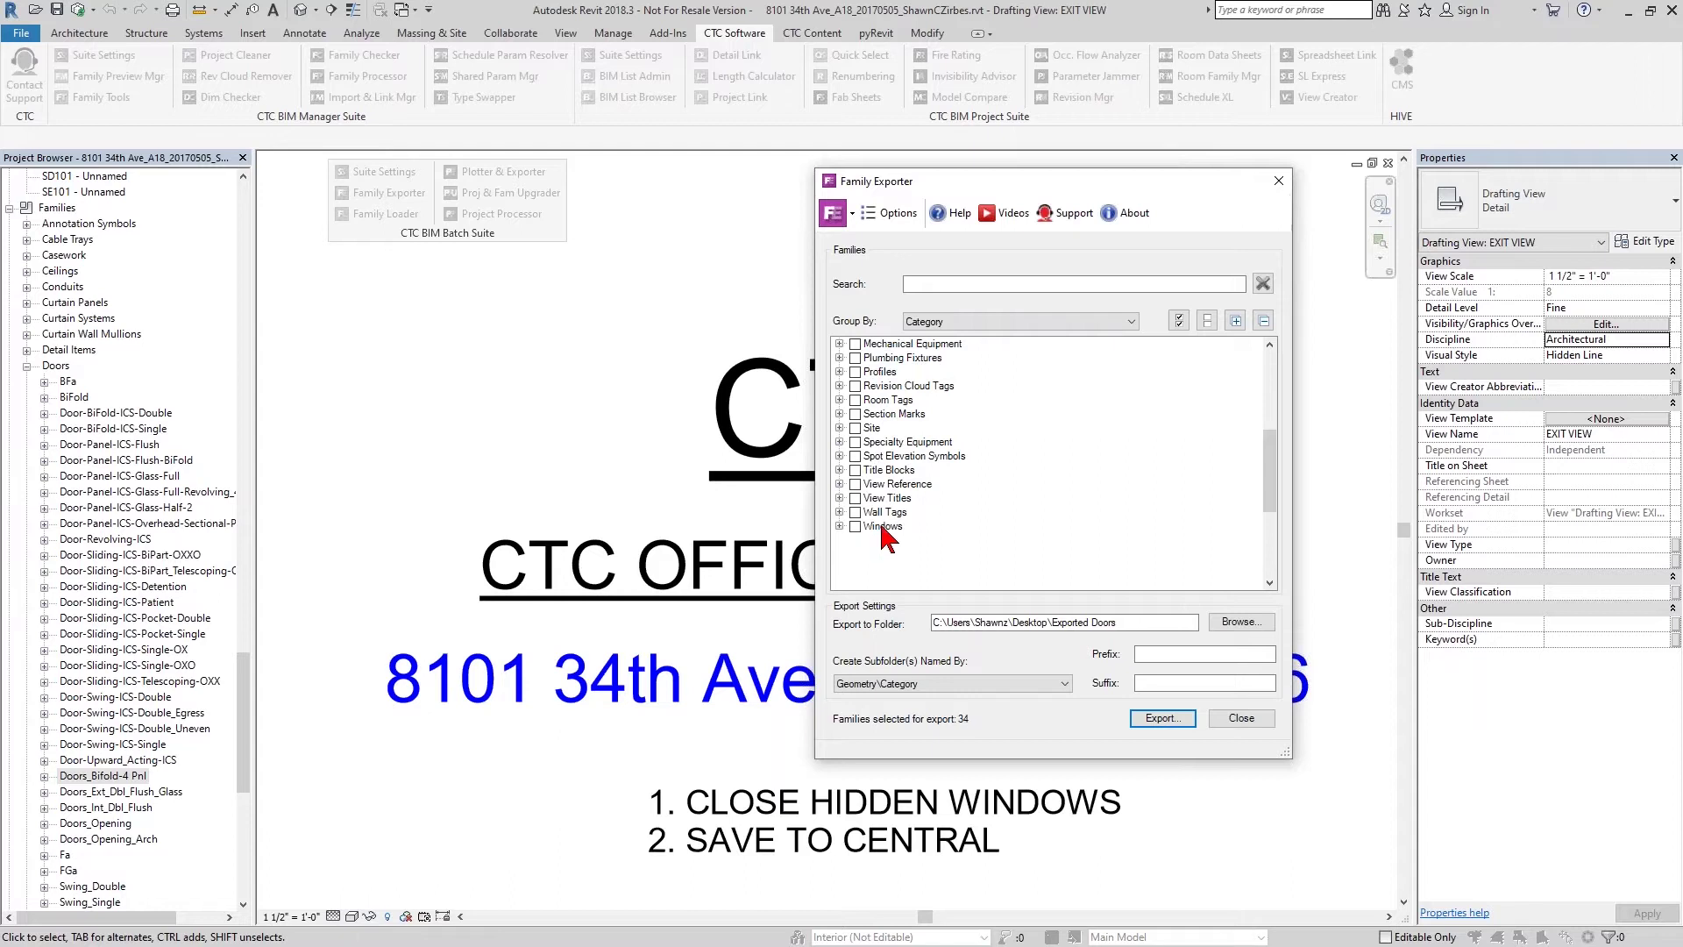
scroll(847, 509, "up", 8)
left_click(839, 442)
left_click(855, 442)
scroll(885, 549, "down", 6)
scroll(885, 551, "down", 2)
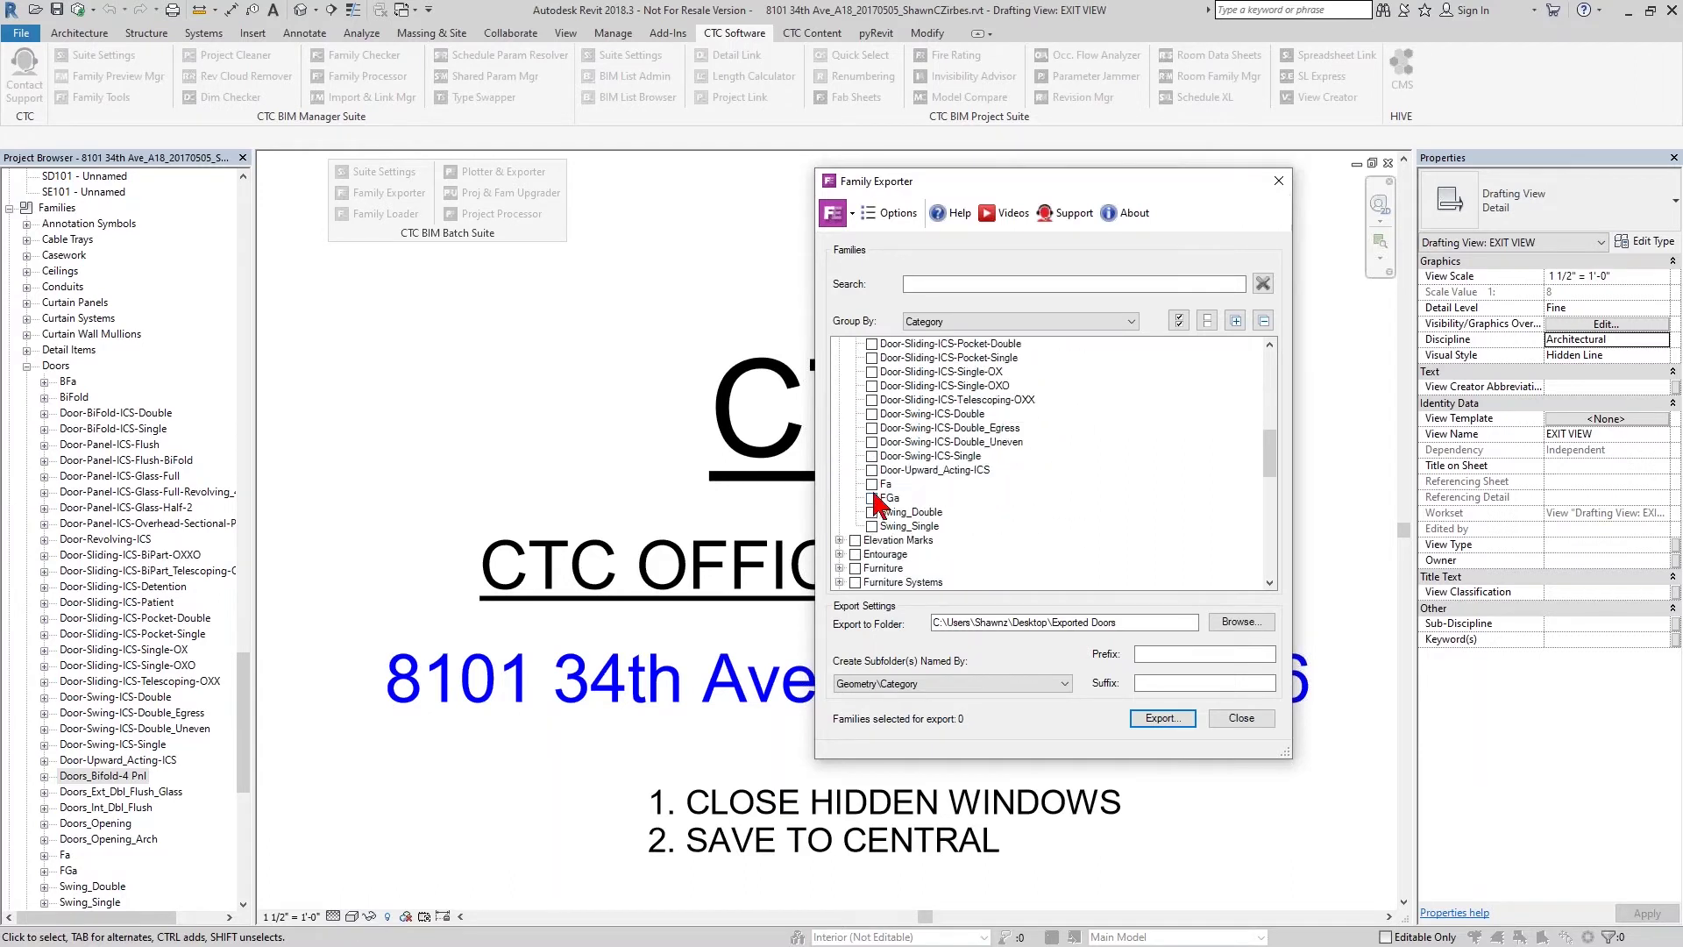
scroll(873, 478, "up", 5)
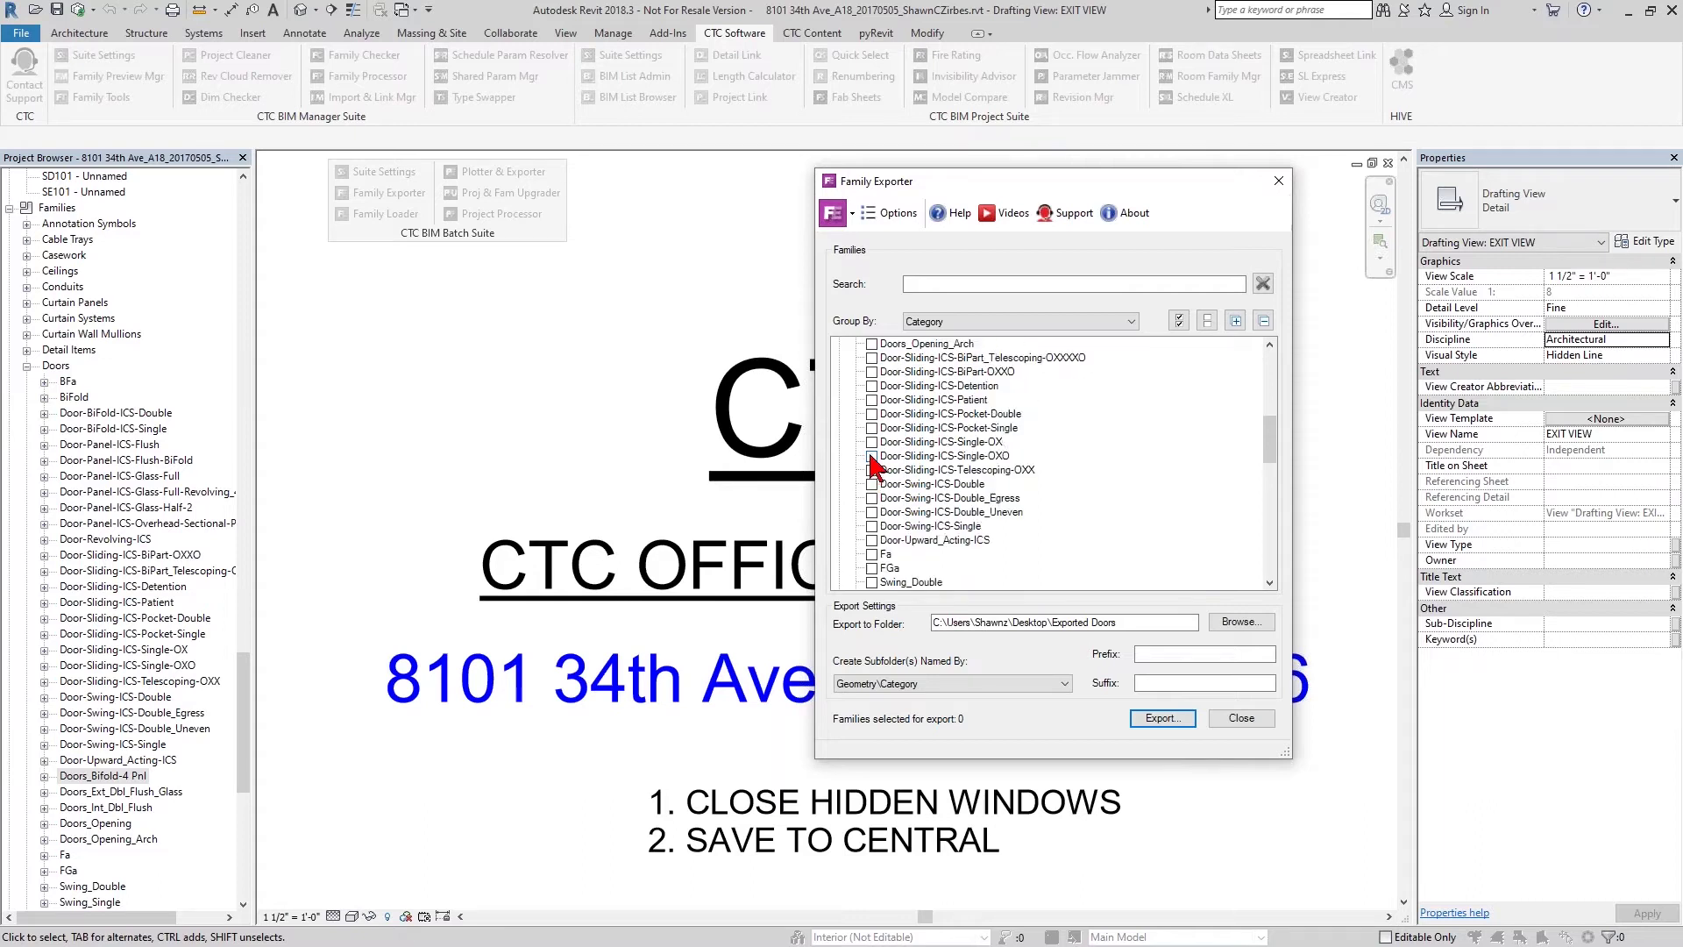
Tick Doors_Ext_Dbl_Flush_Glass, Doors_Int_Dbl_Flush, Doors_Opening and Doors_Bifold-4 Pnl for export.
left_click(871, 414)
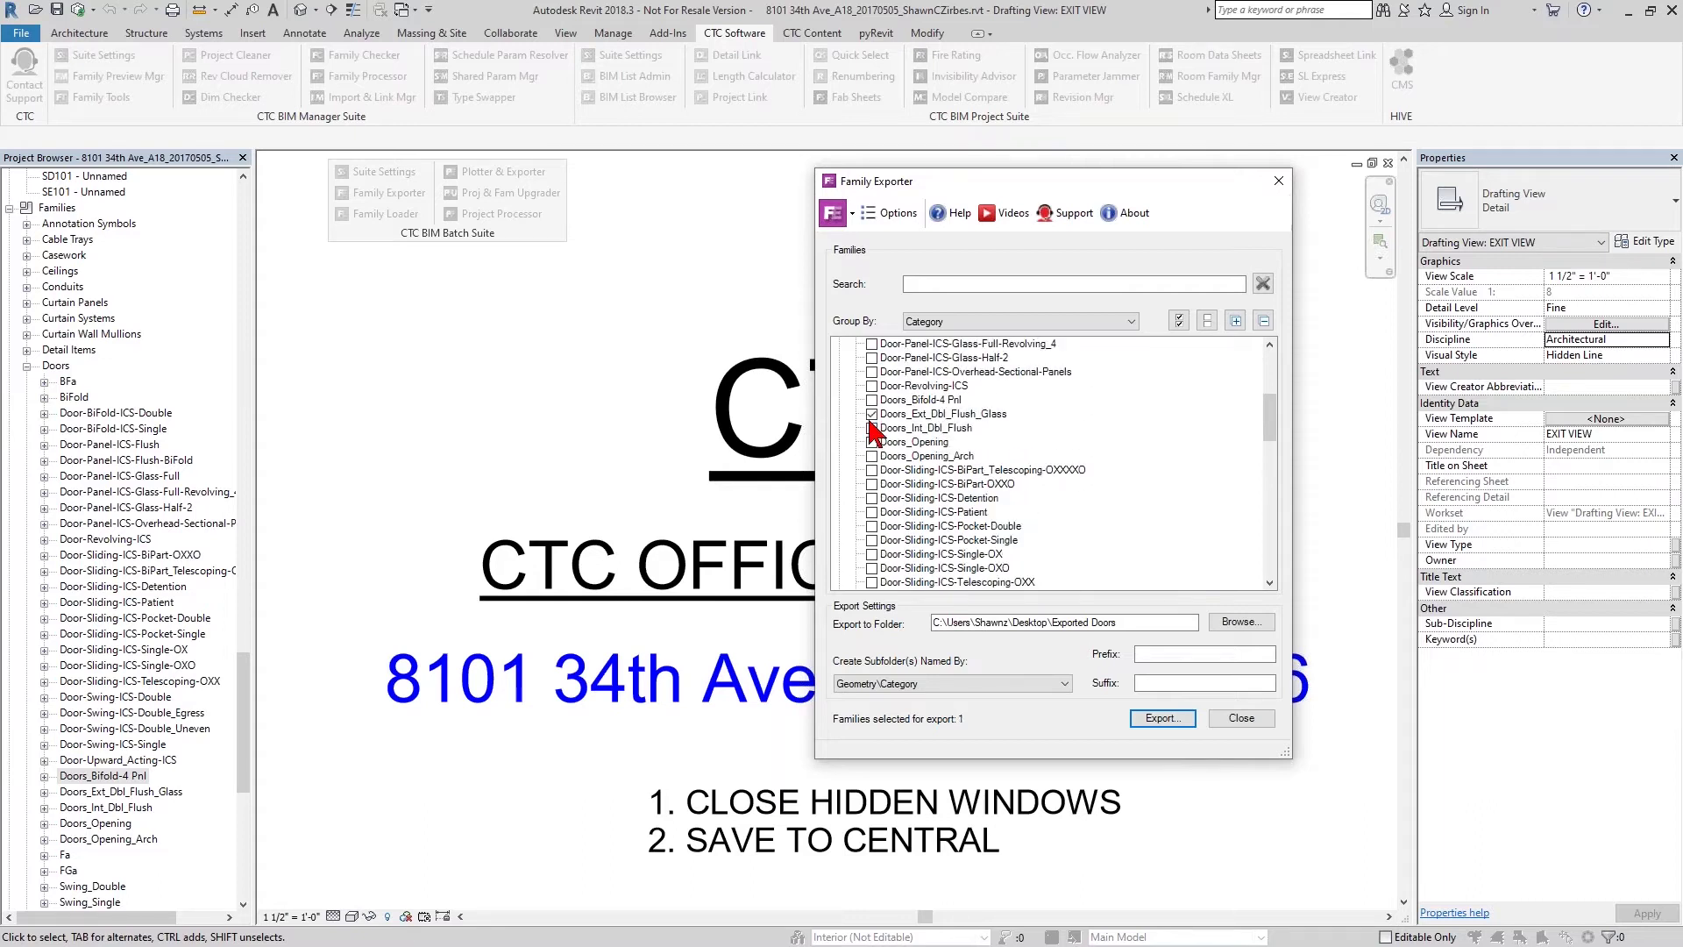
left_click(871, 428)
left_click(871, 442)
left_click(871, 400)
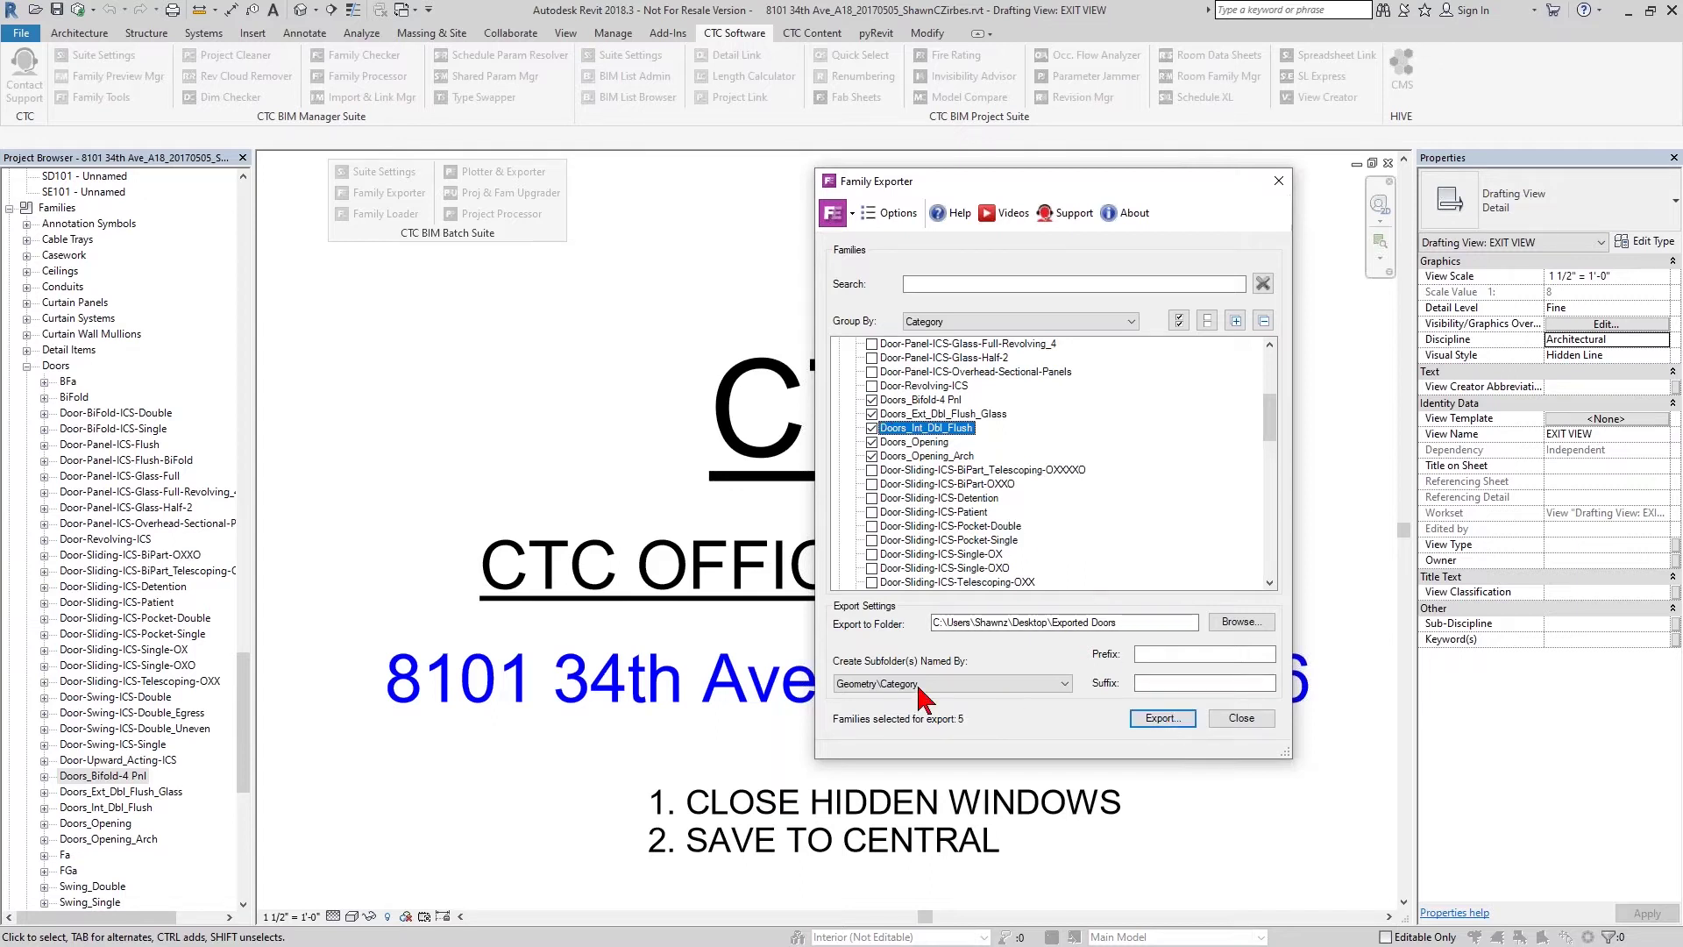
Set subfolder naming to <None>, export the door families to Exported Doors, and close the exporter.
left_click(942, 685)
left_click(944, 699)
left_click_drag(1116, 622, 1052, 622)
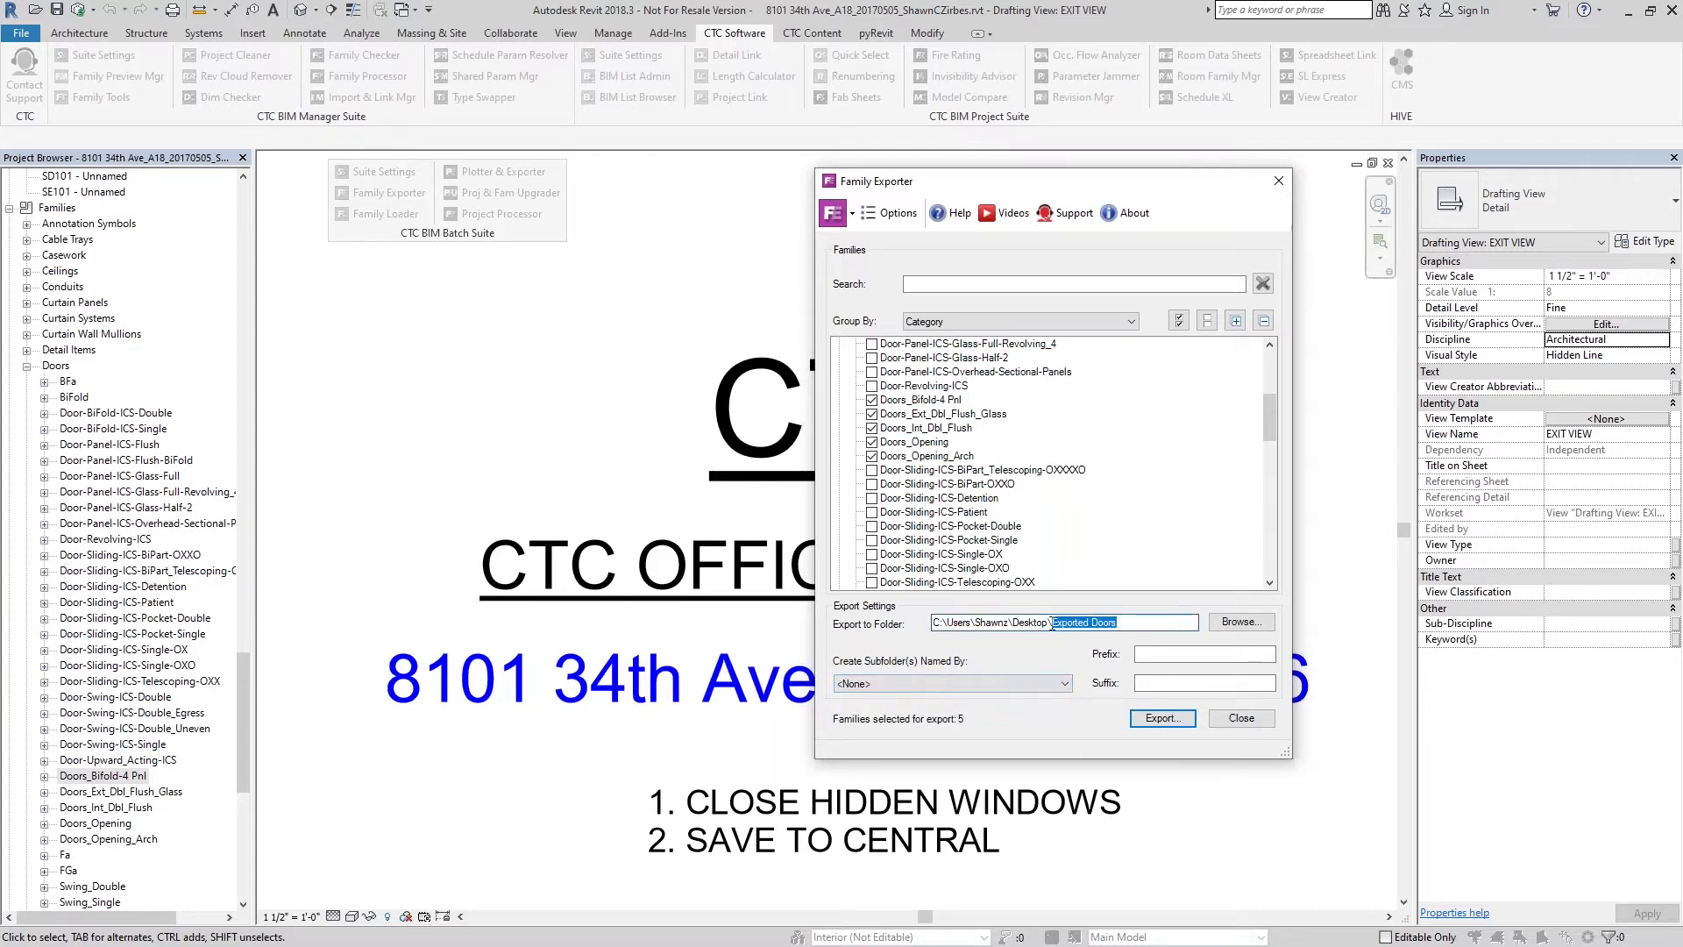
left_click(1166, 719)
left_click(1278, 181)
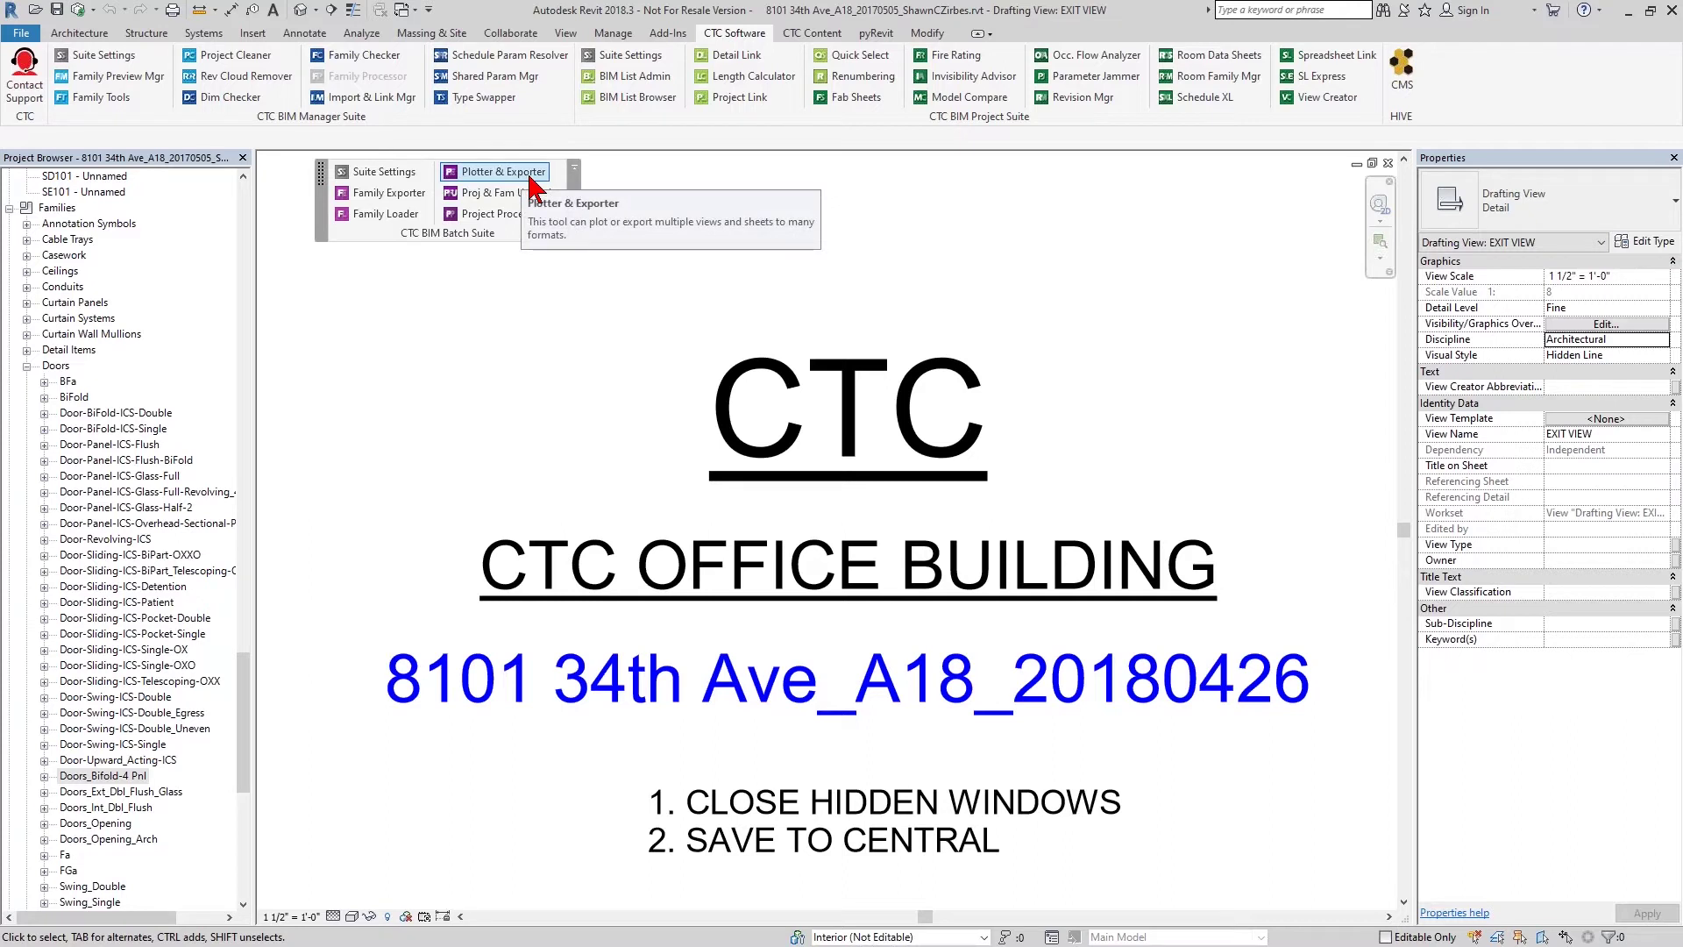
Look over the File menu's Export options, then launch the Plotter & Exporter tool.
left_click(21, 33)
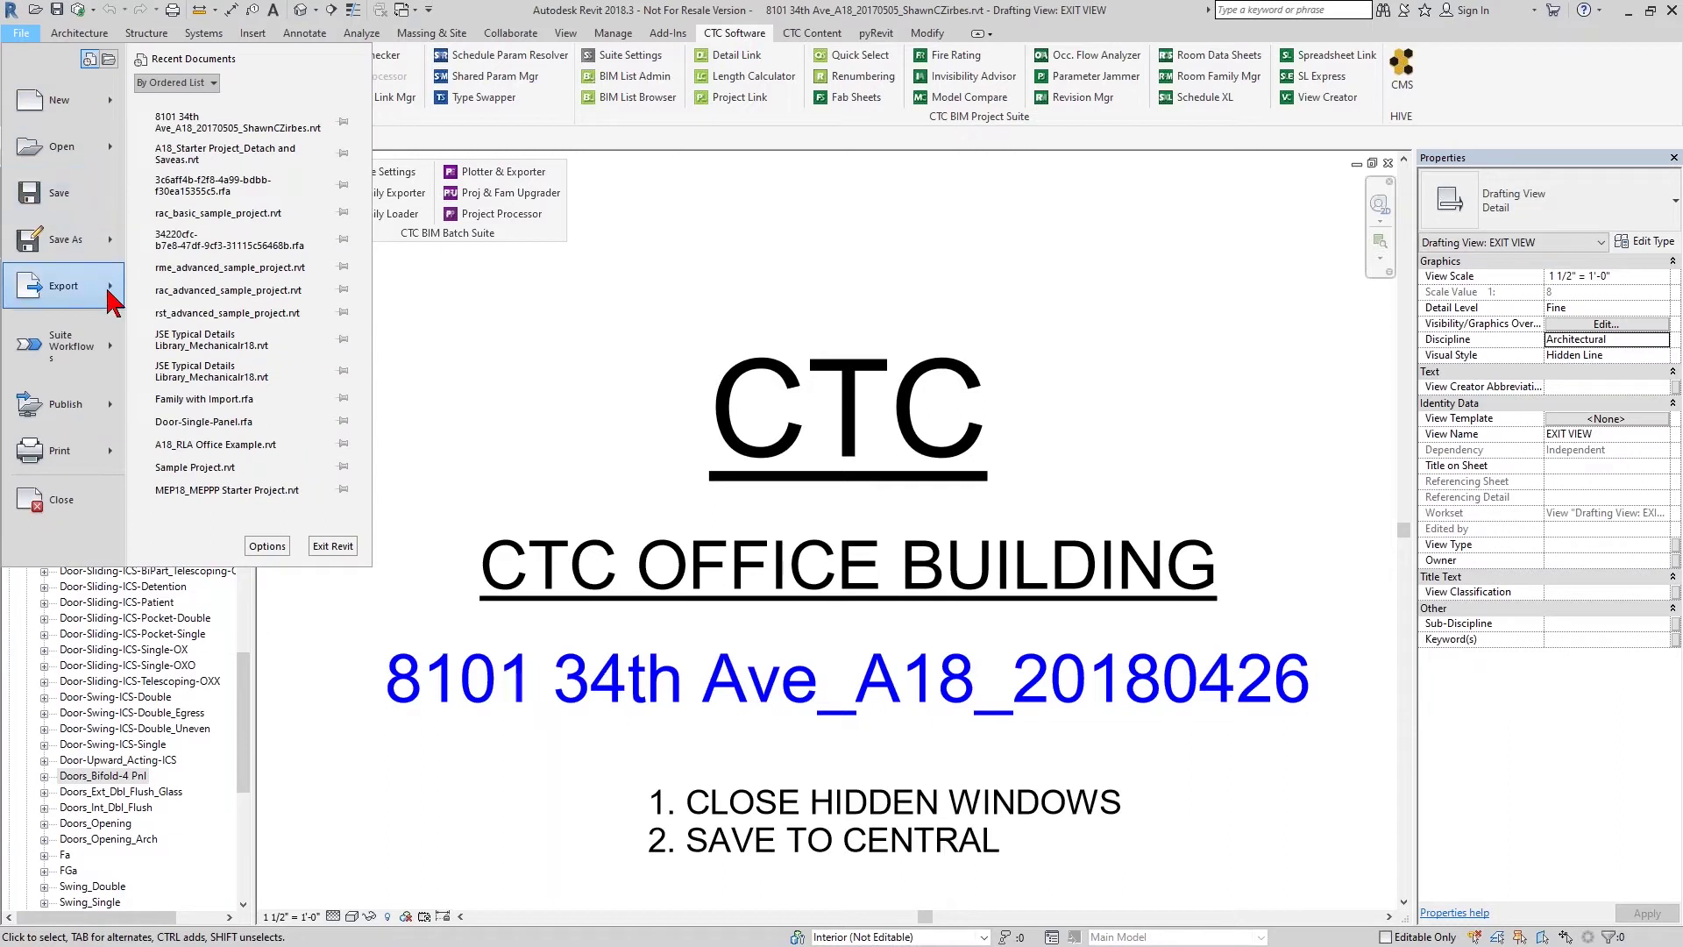
mouse_move(112, 300)
mouse_move(112, 461)
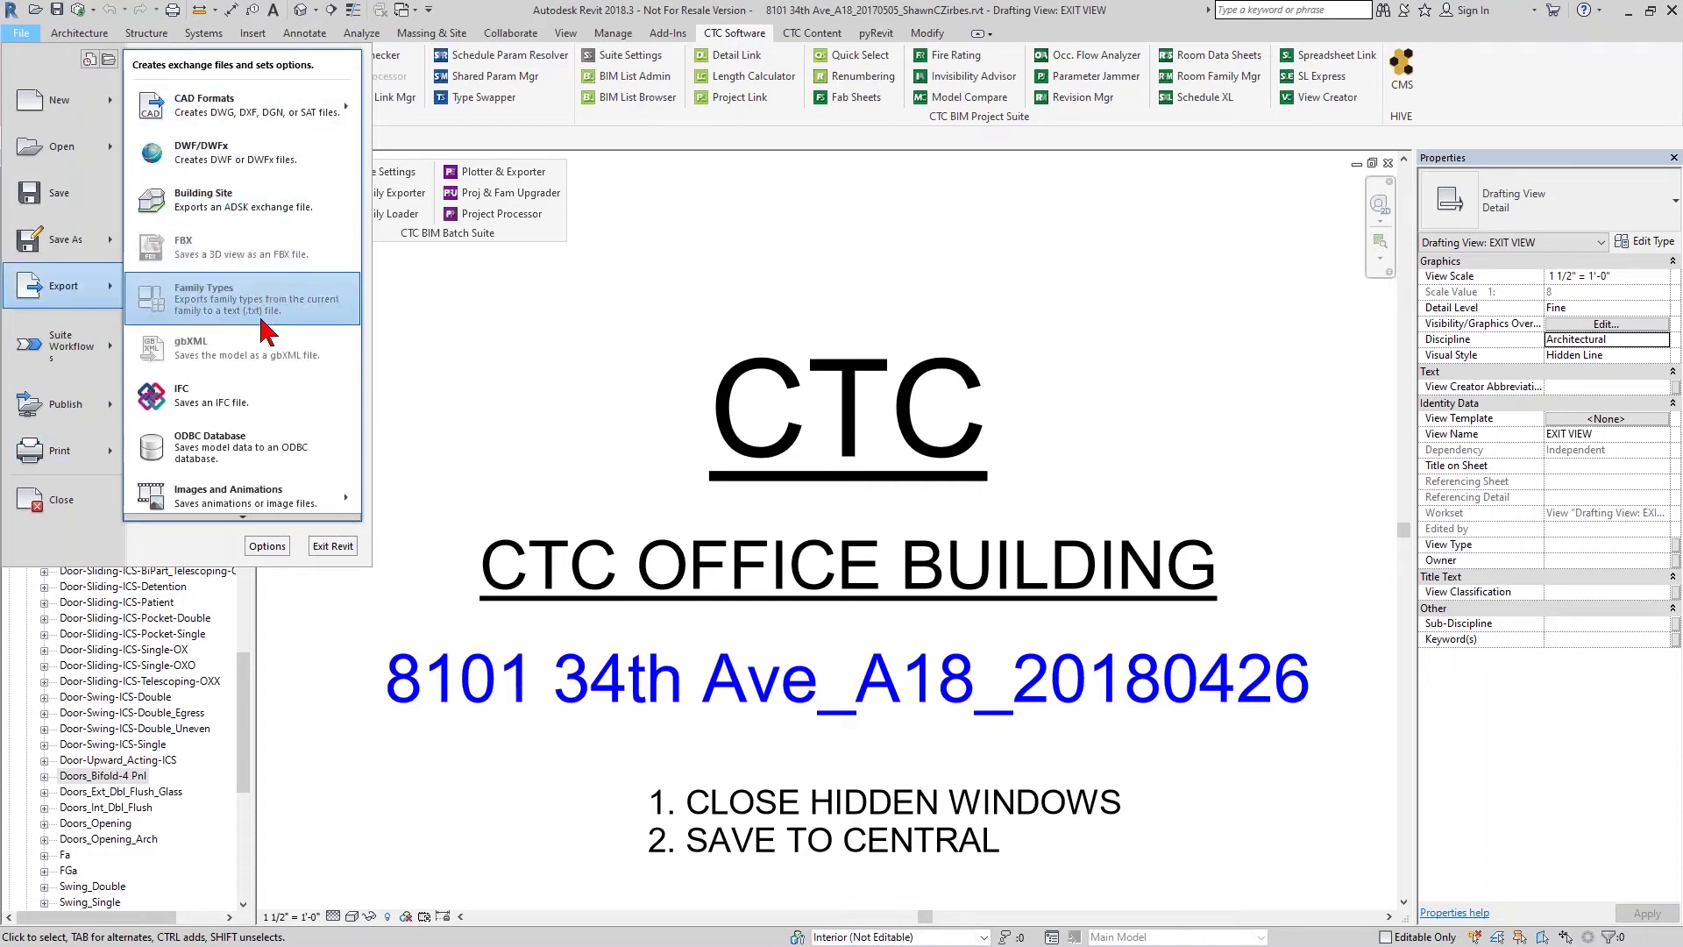
left_click(433, 311)
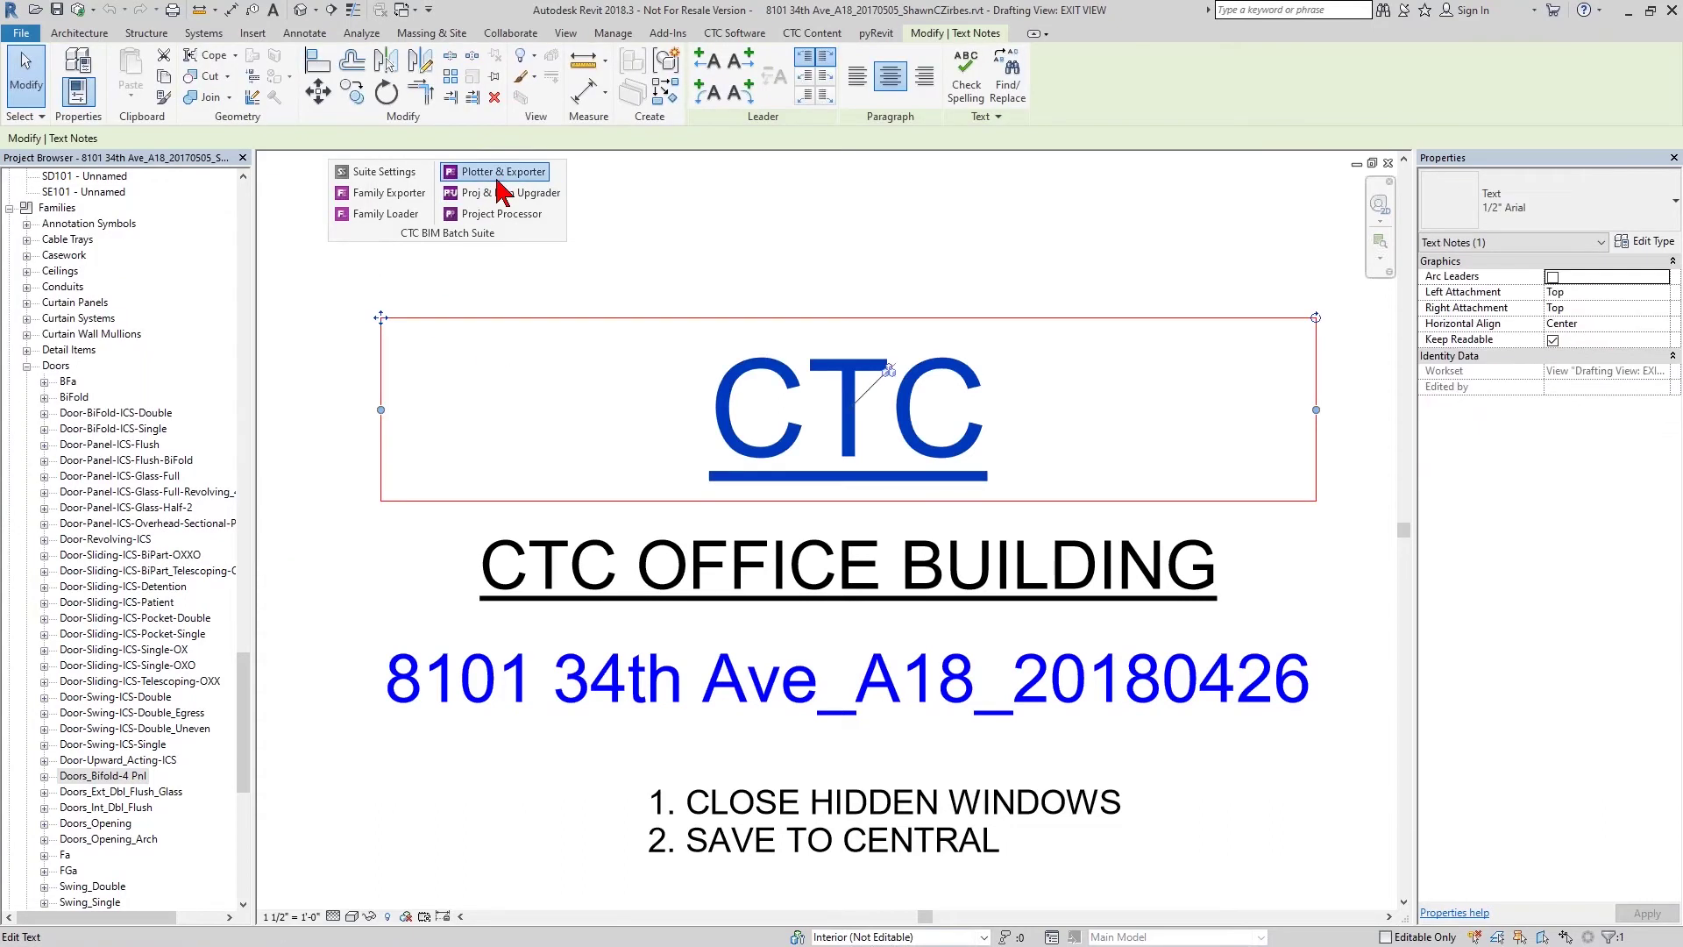
left_click(498, 173)
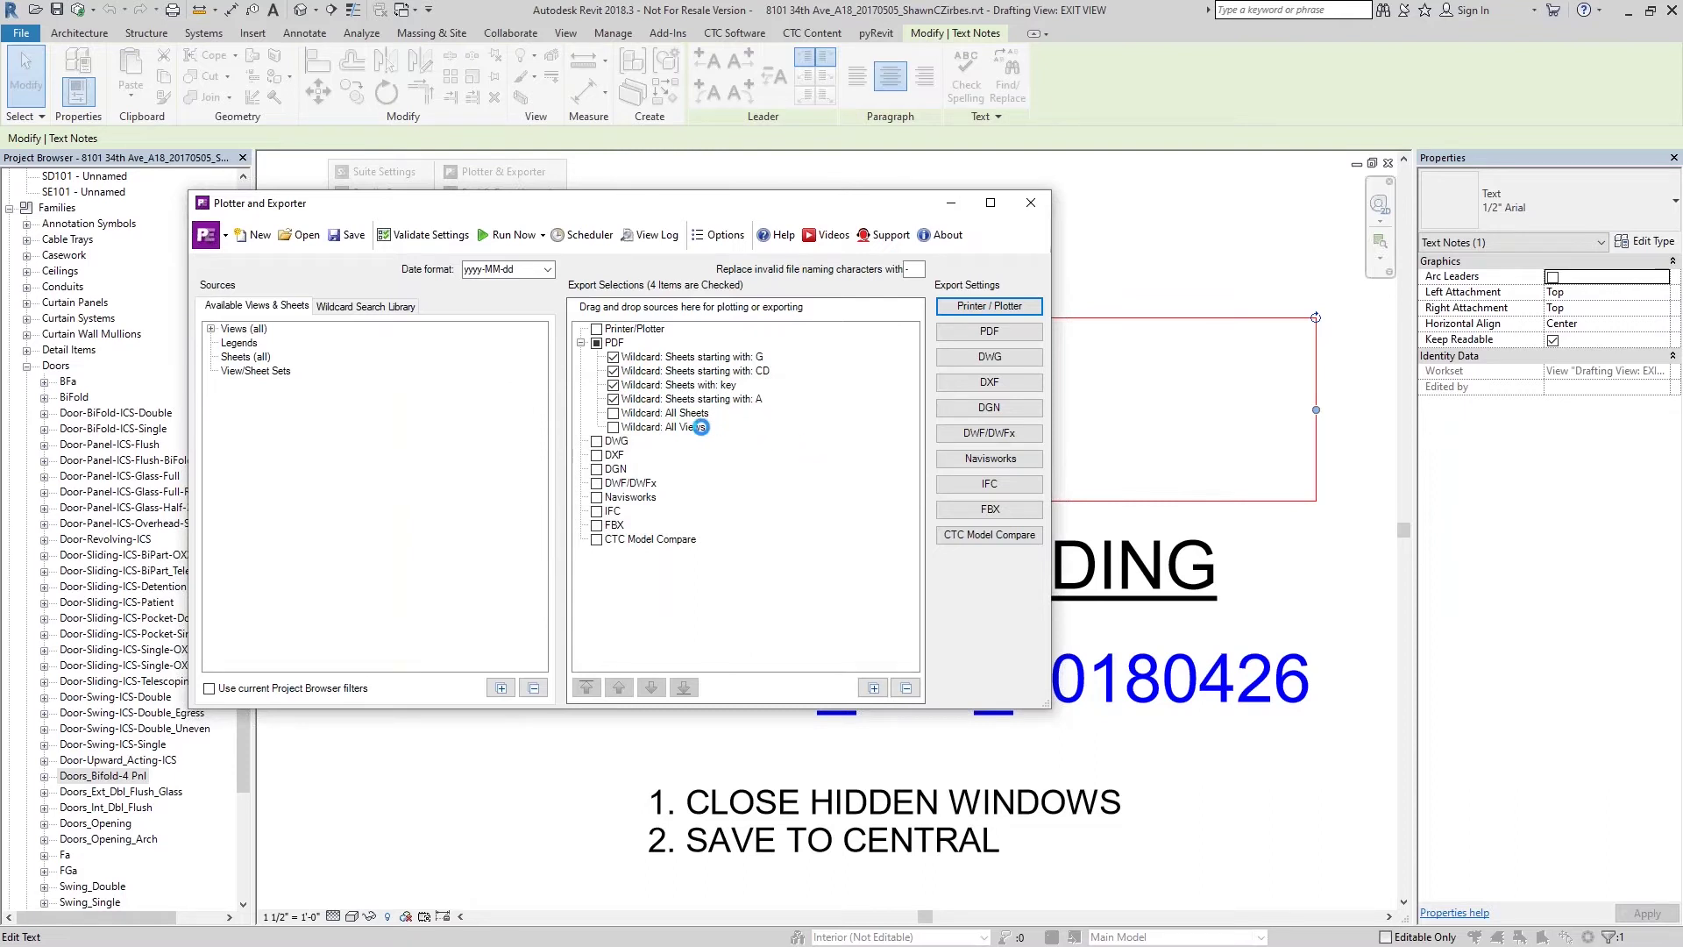
Start a new empty export configuration and select Export Navis in the Wildcard Search Library.
left_click(257, 243)
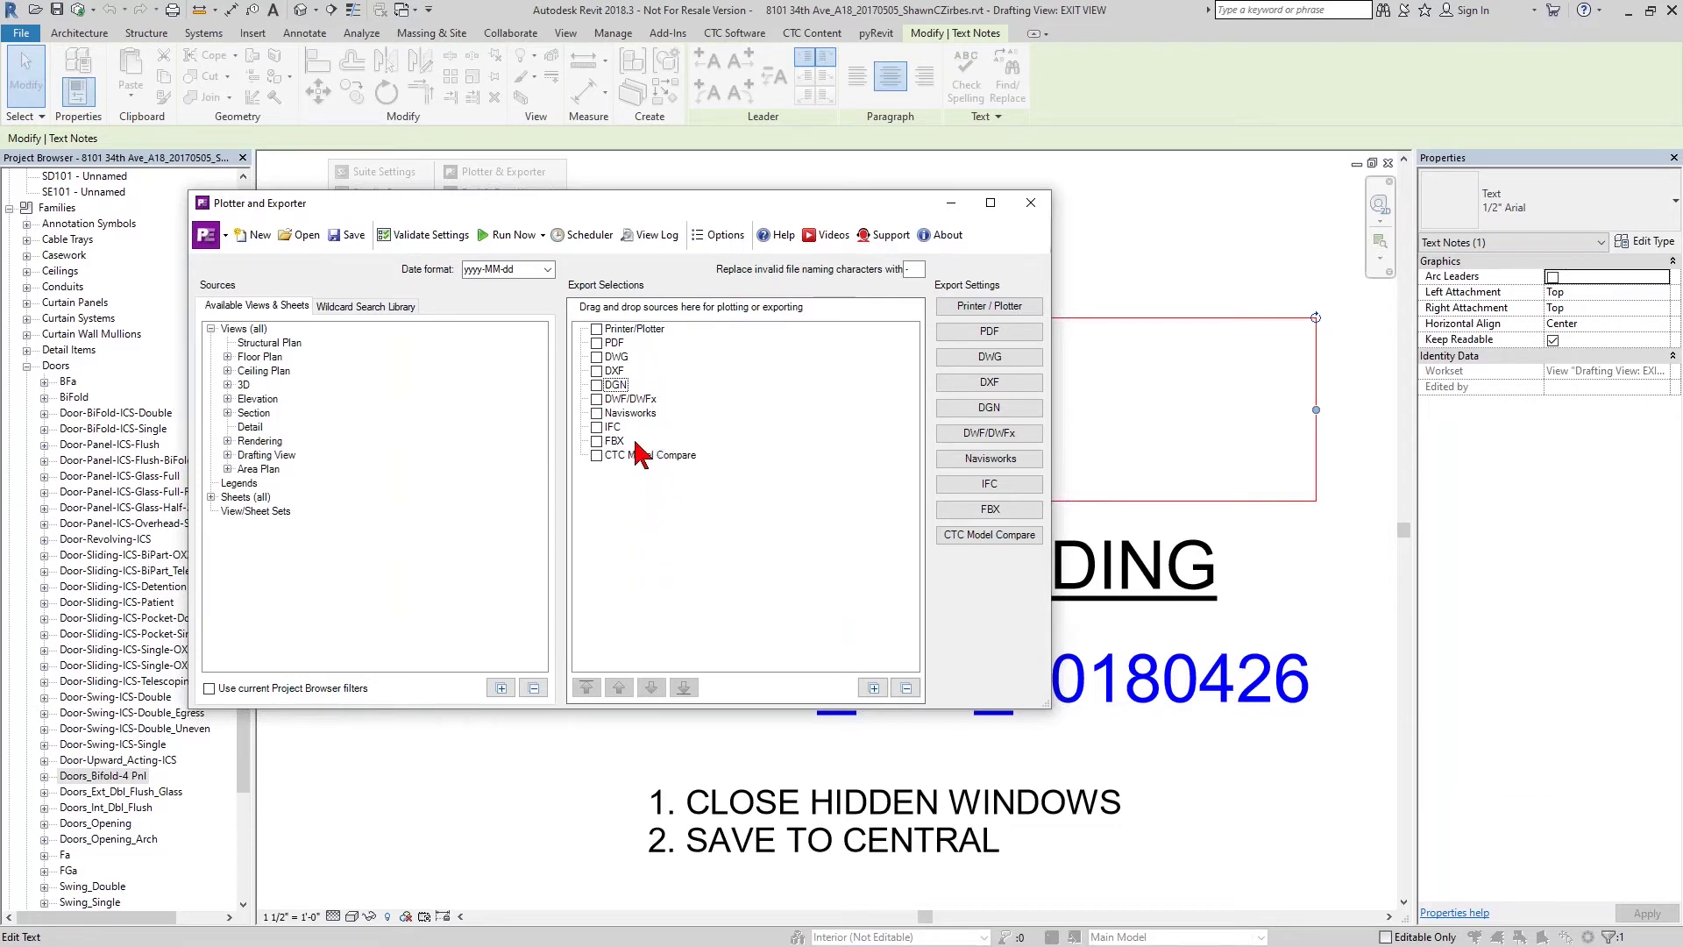
left_click(383, 316)
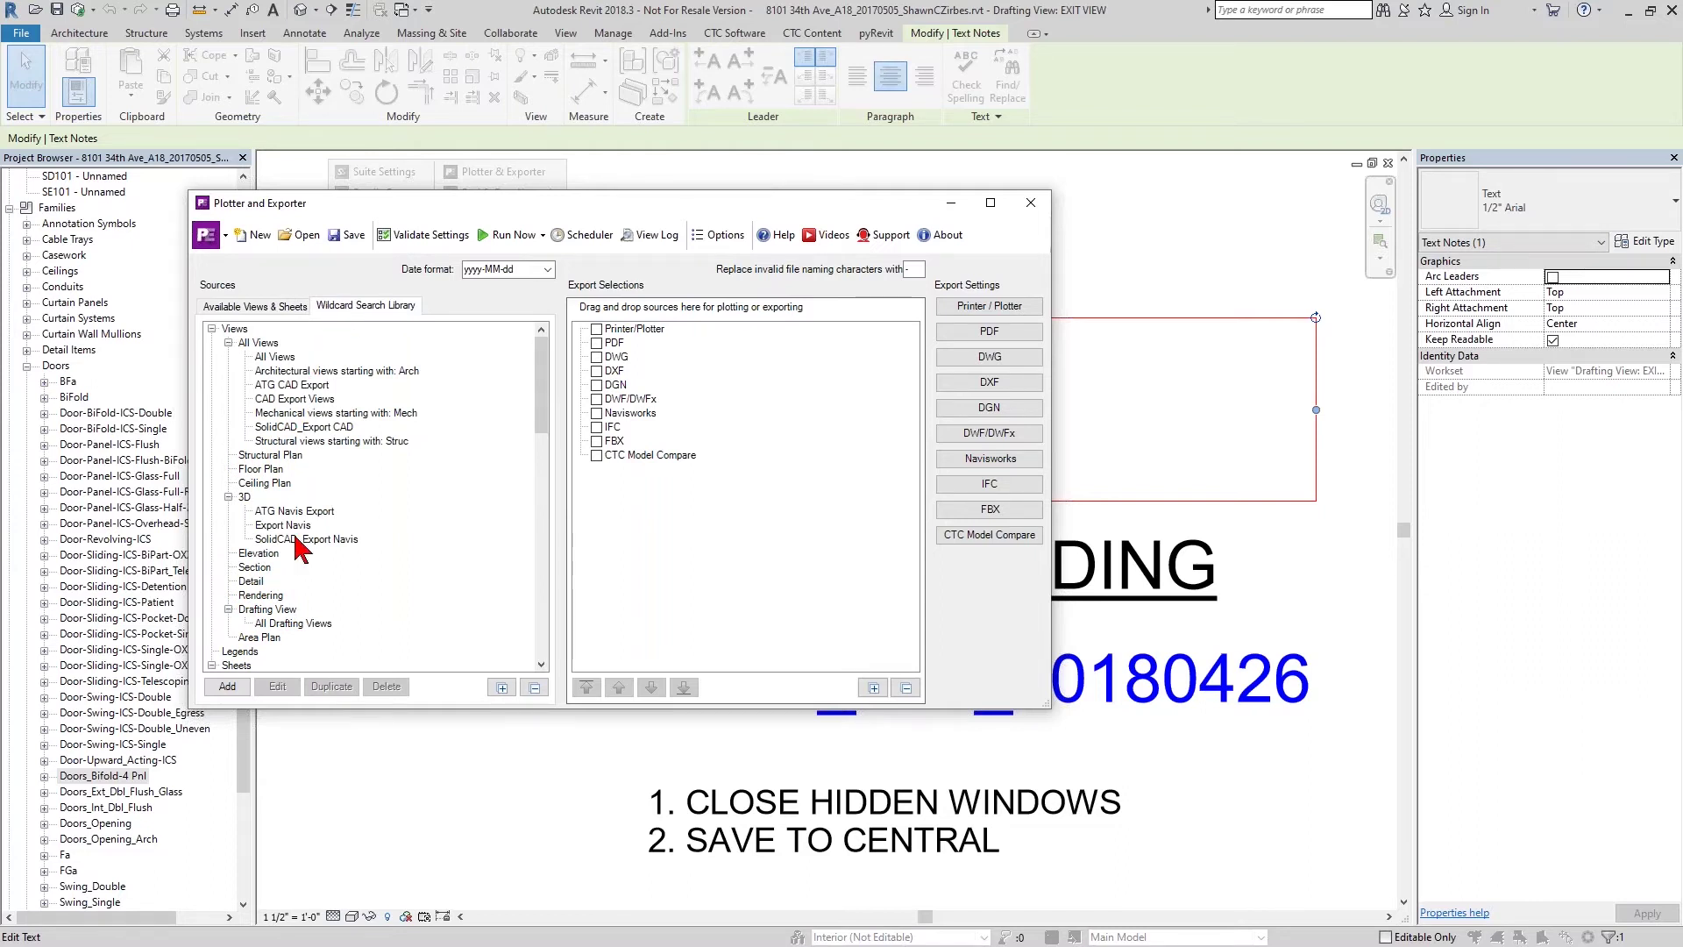
left_click(283, 525)
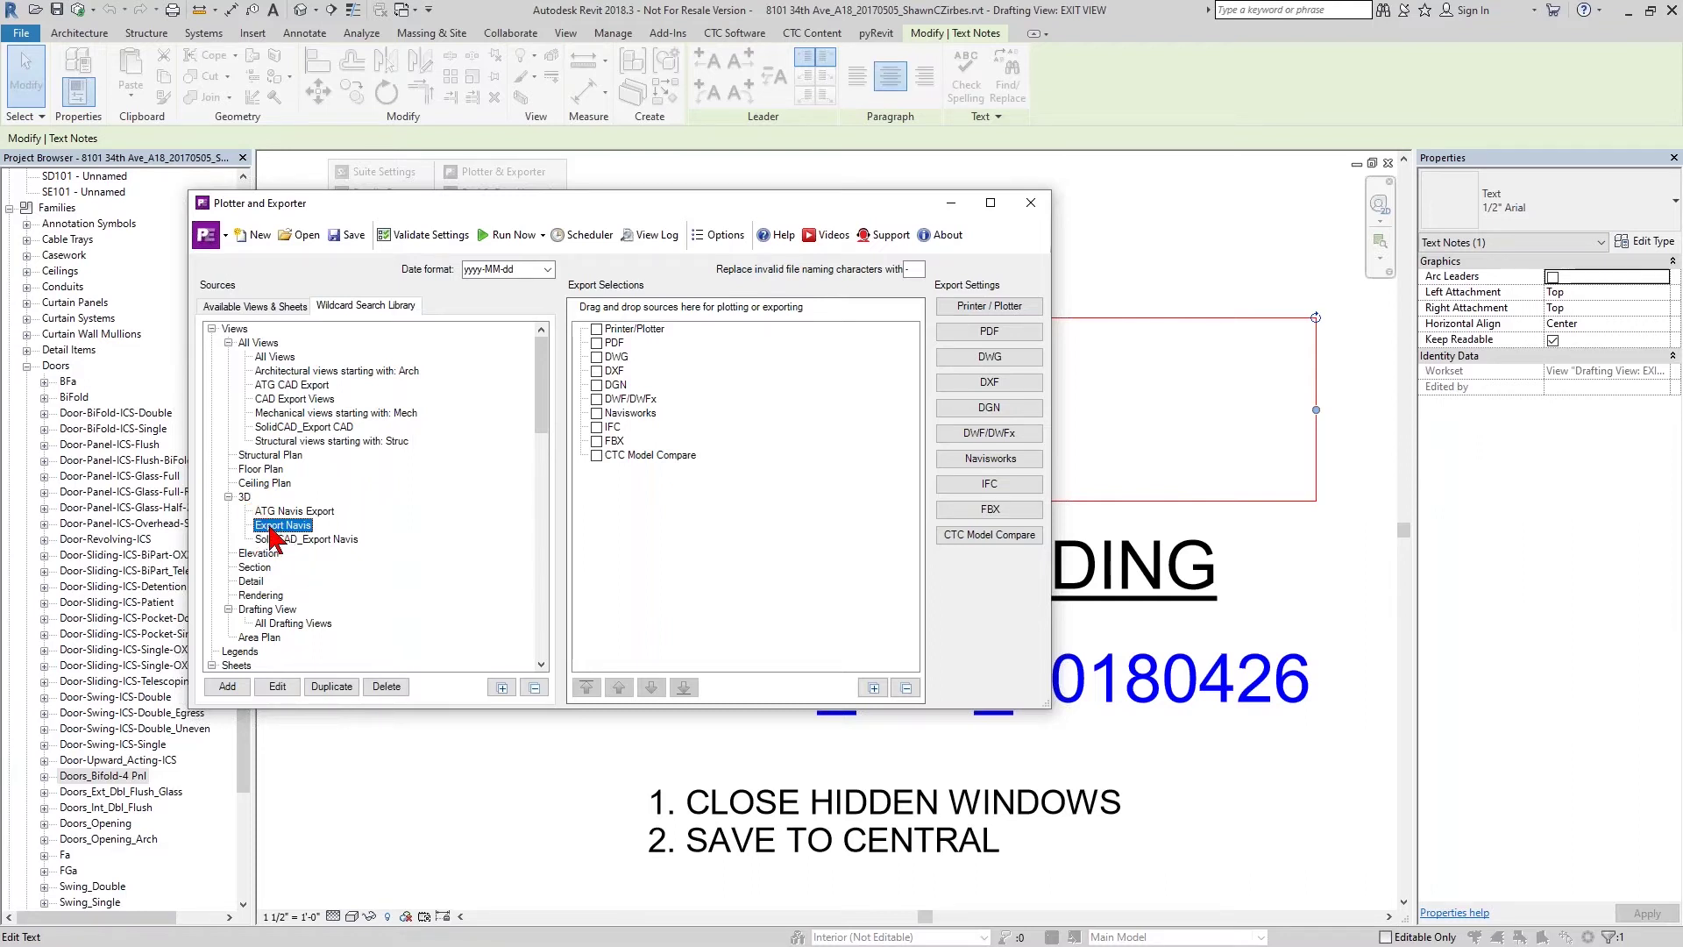
Draft a new wildcard search for 3D views with a parameter filter, then cancel it.
left_click(227, 687)
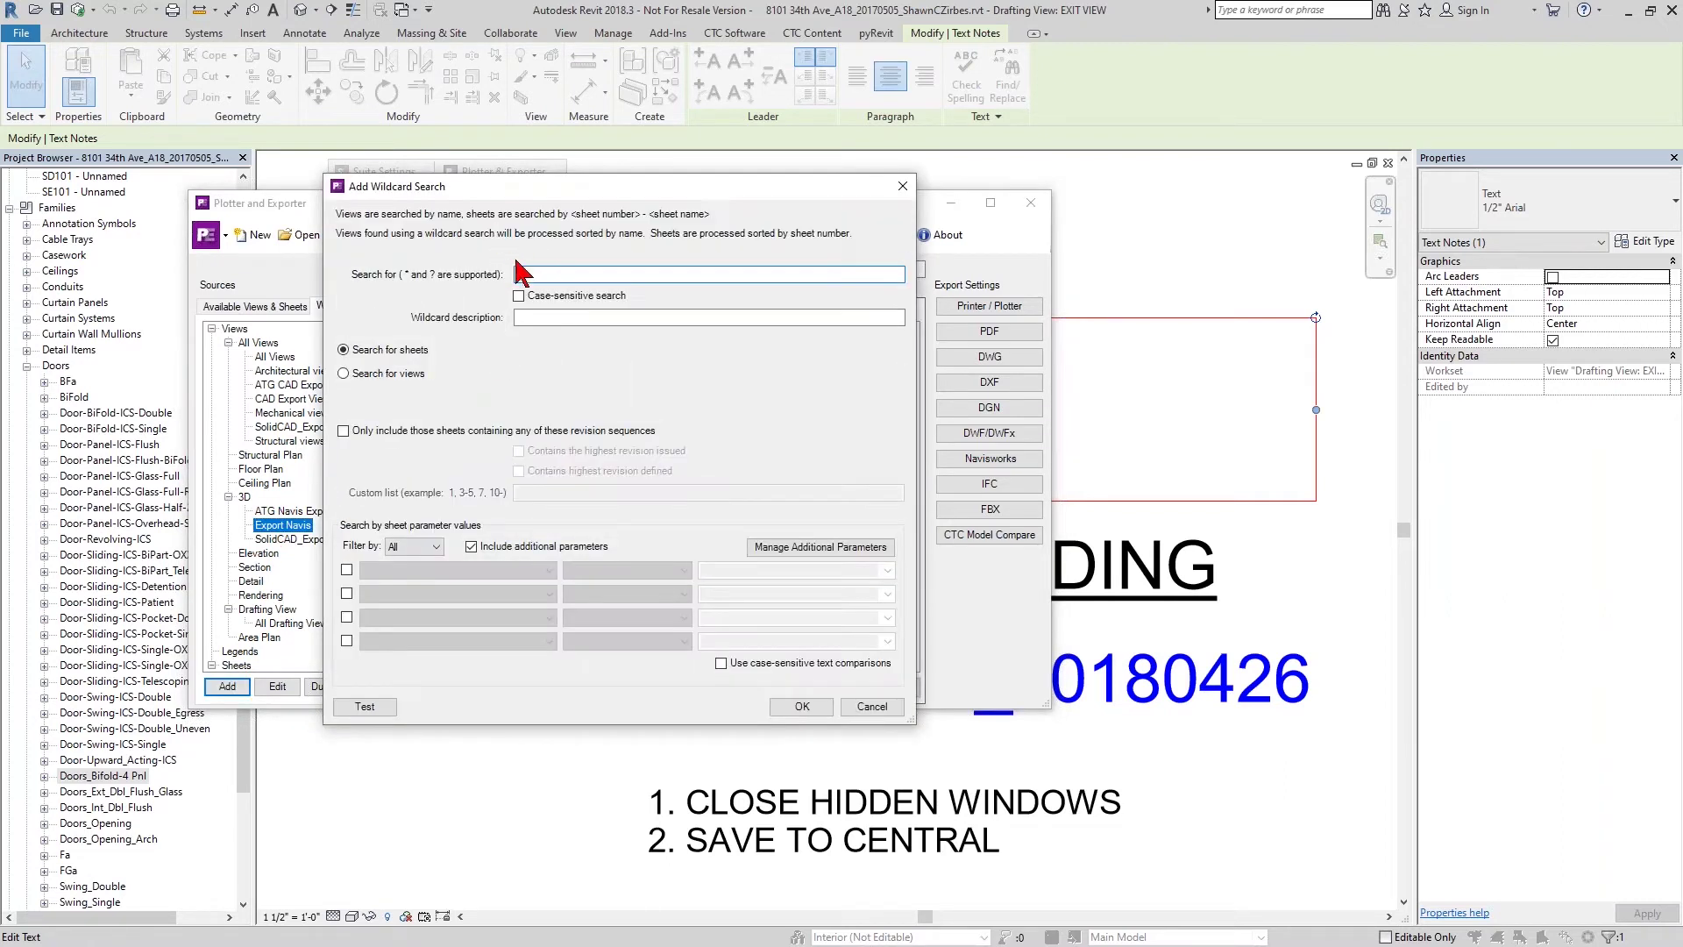
left_click(404, 374)
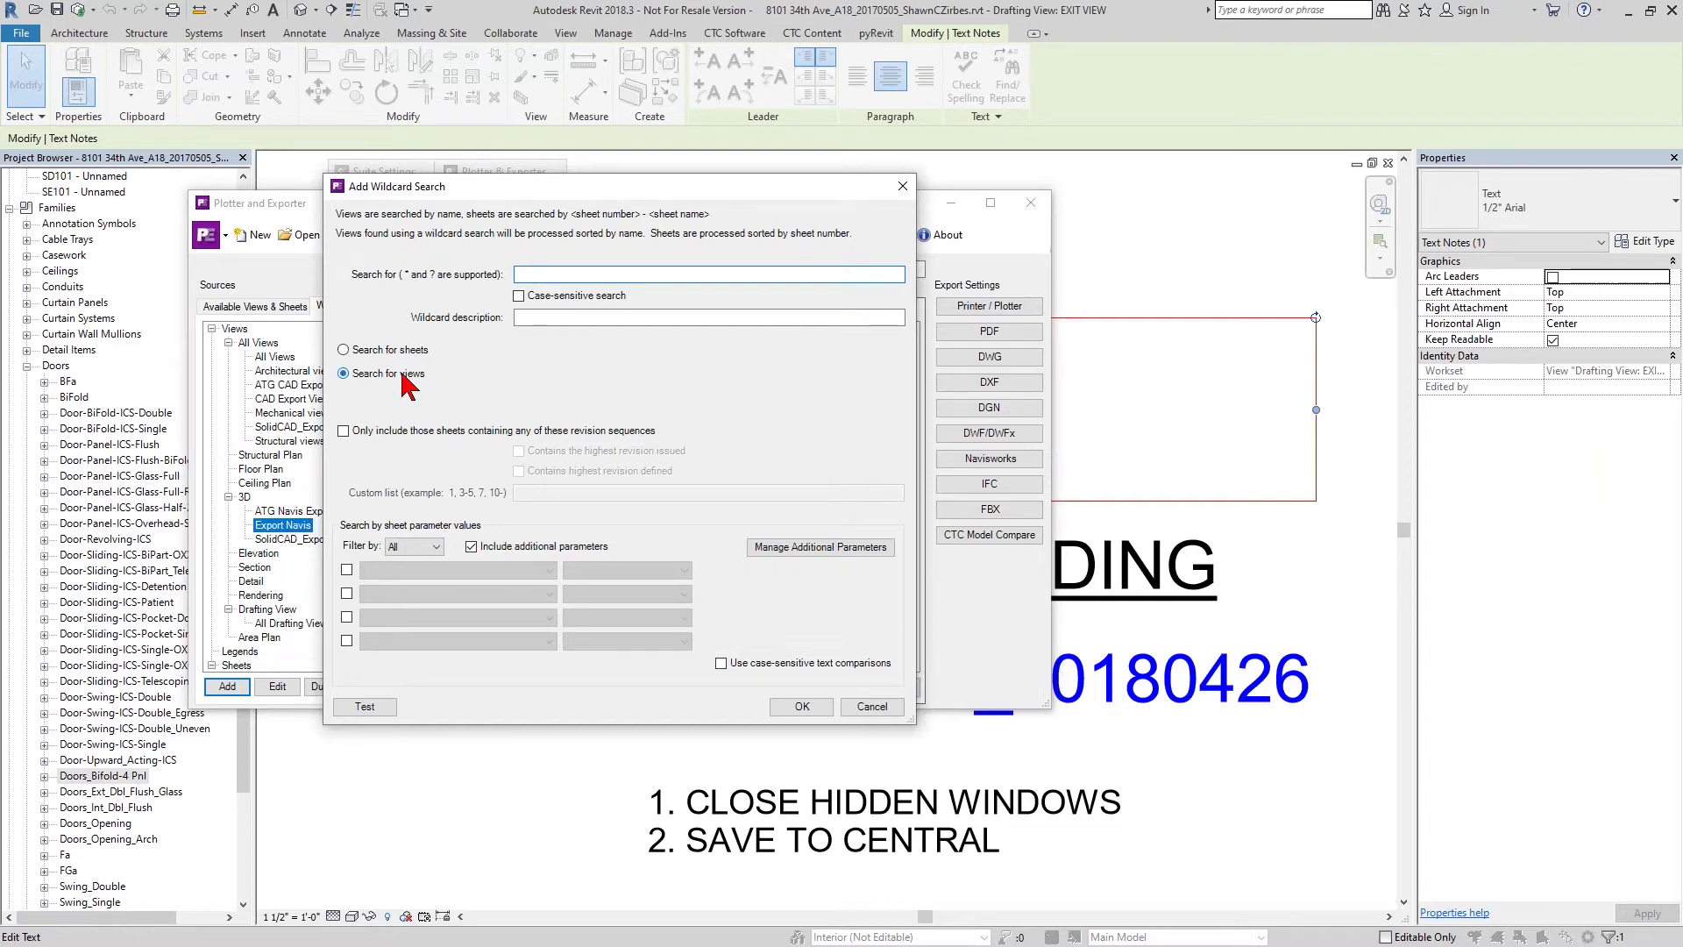
left_click(590, 374)
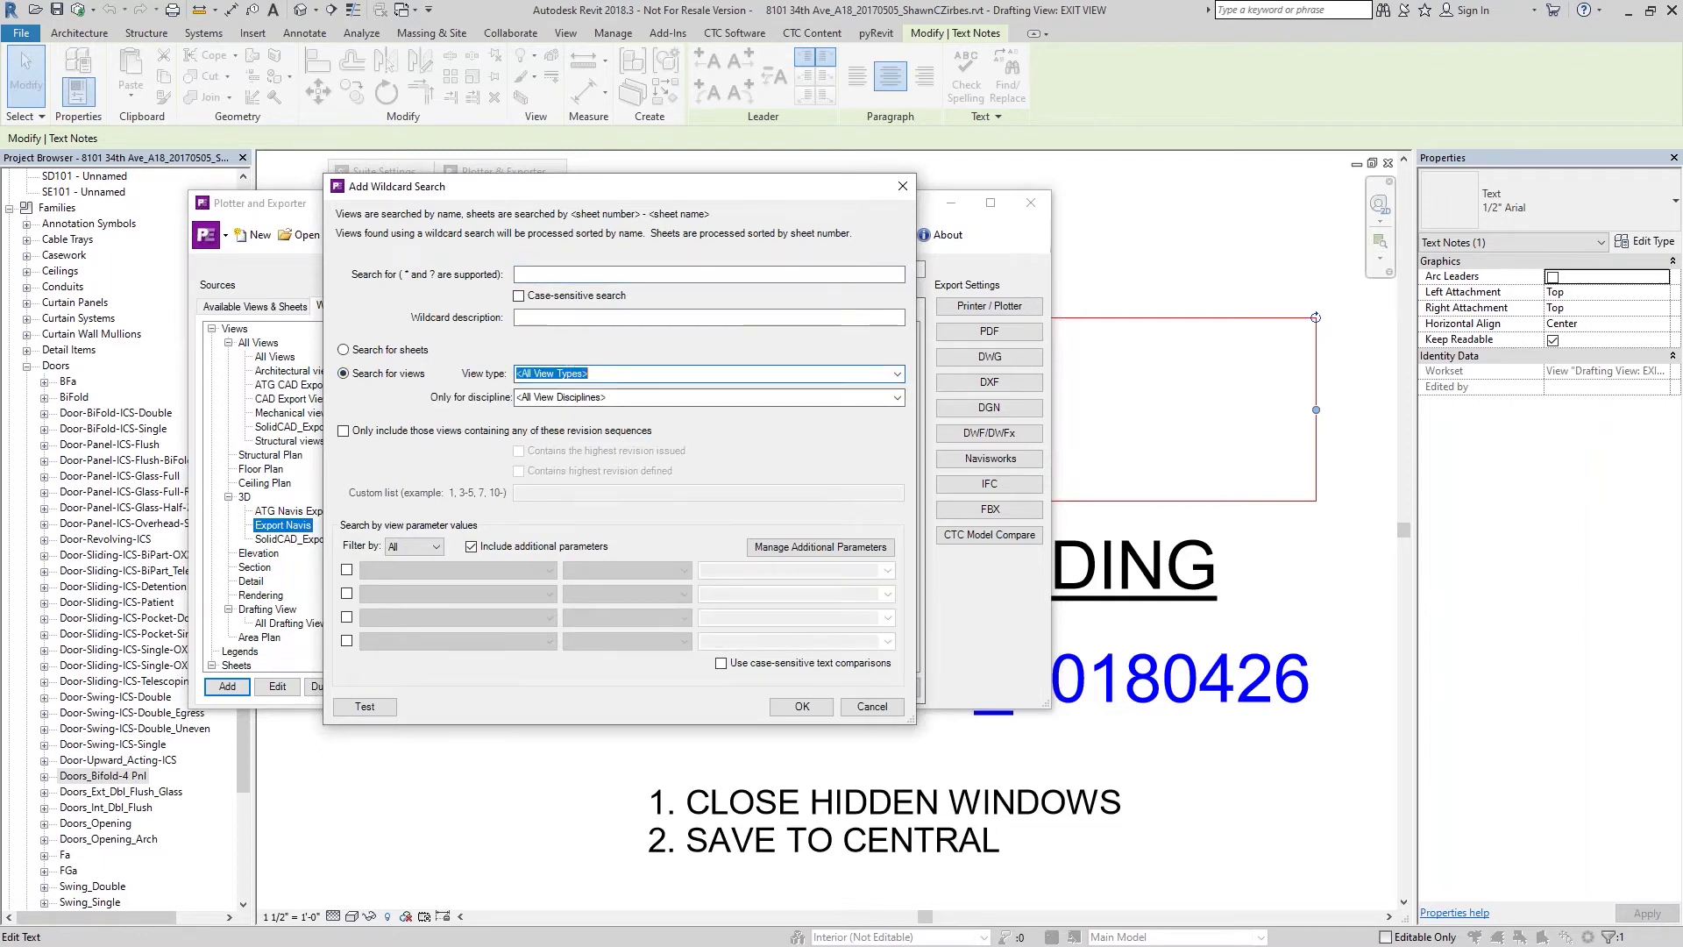
left_click(898, 375)
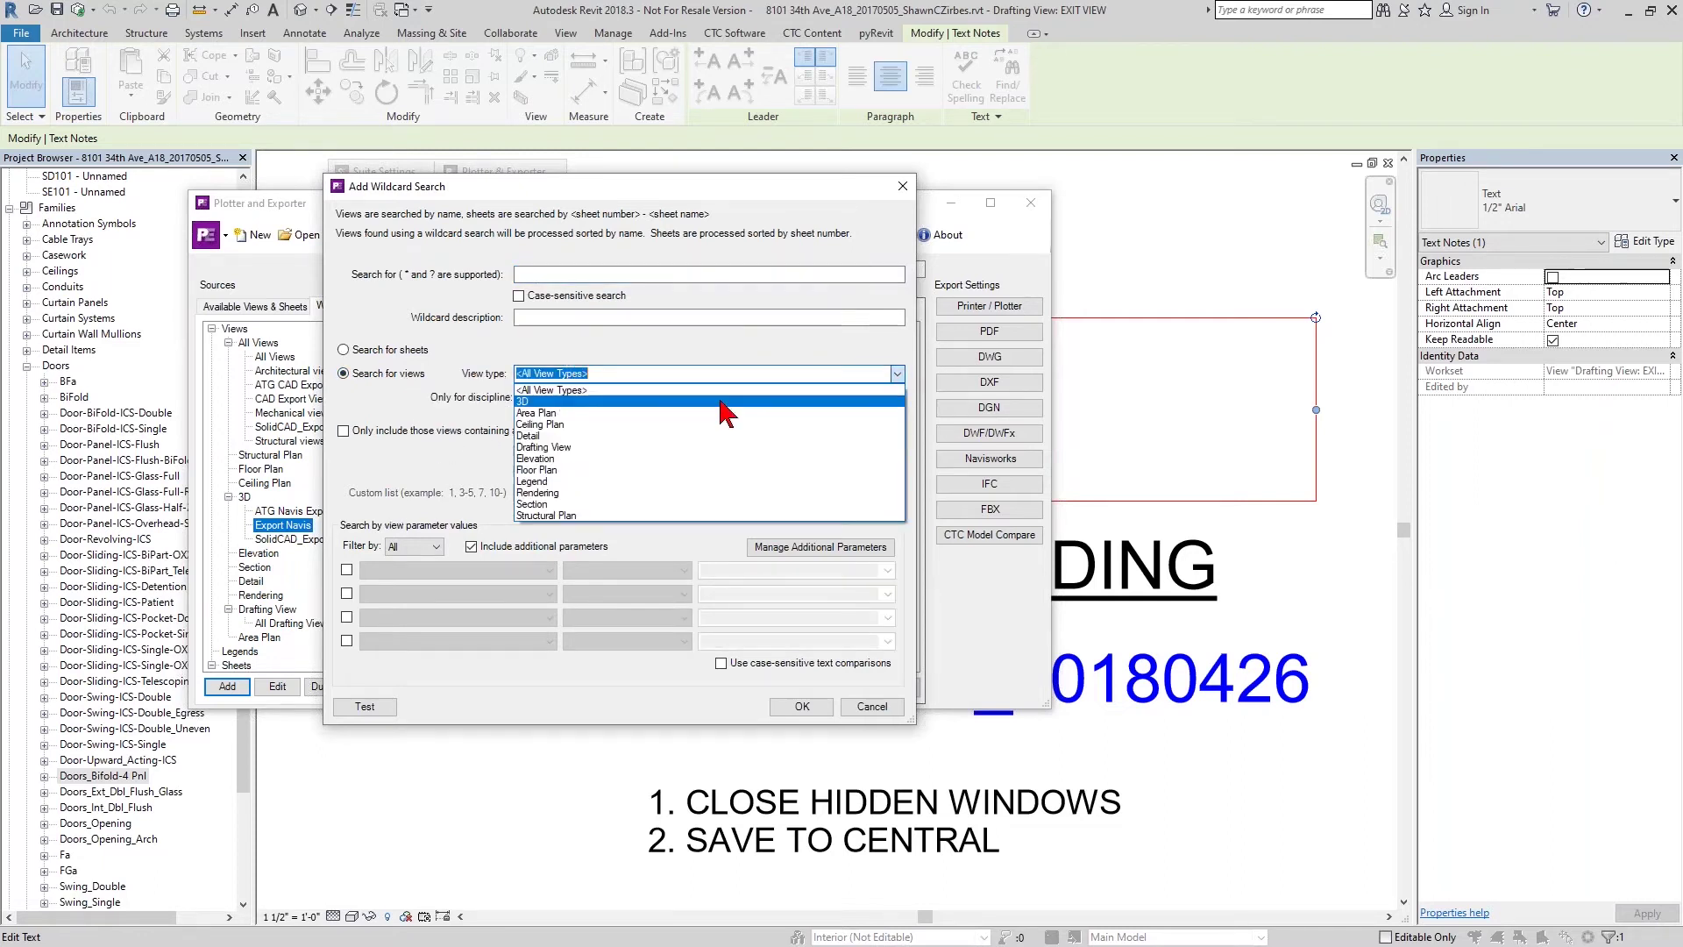
left_click(559, 402)
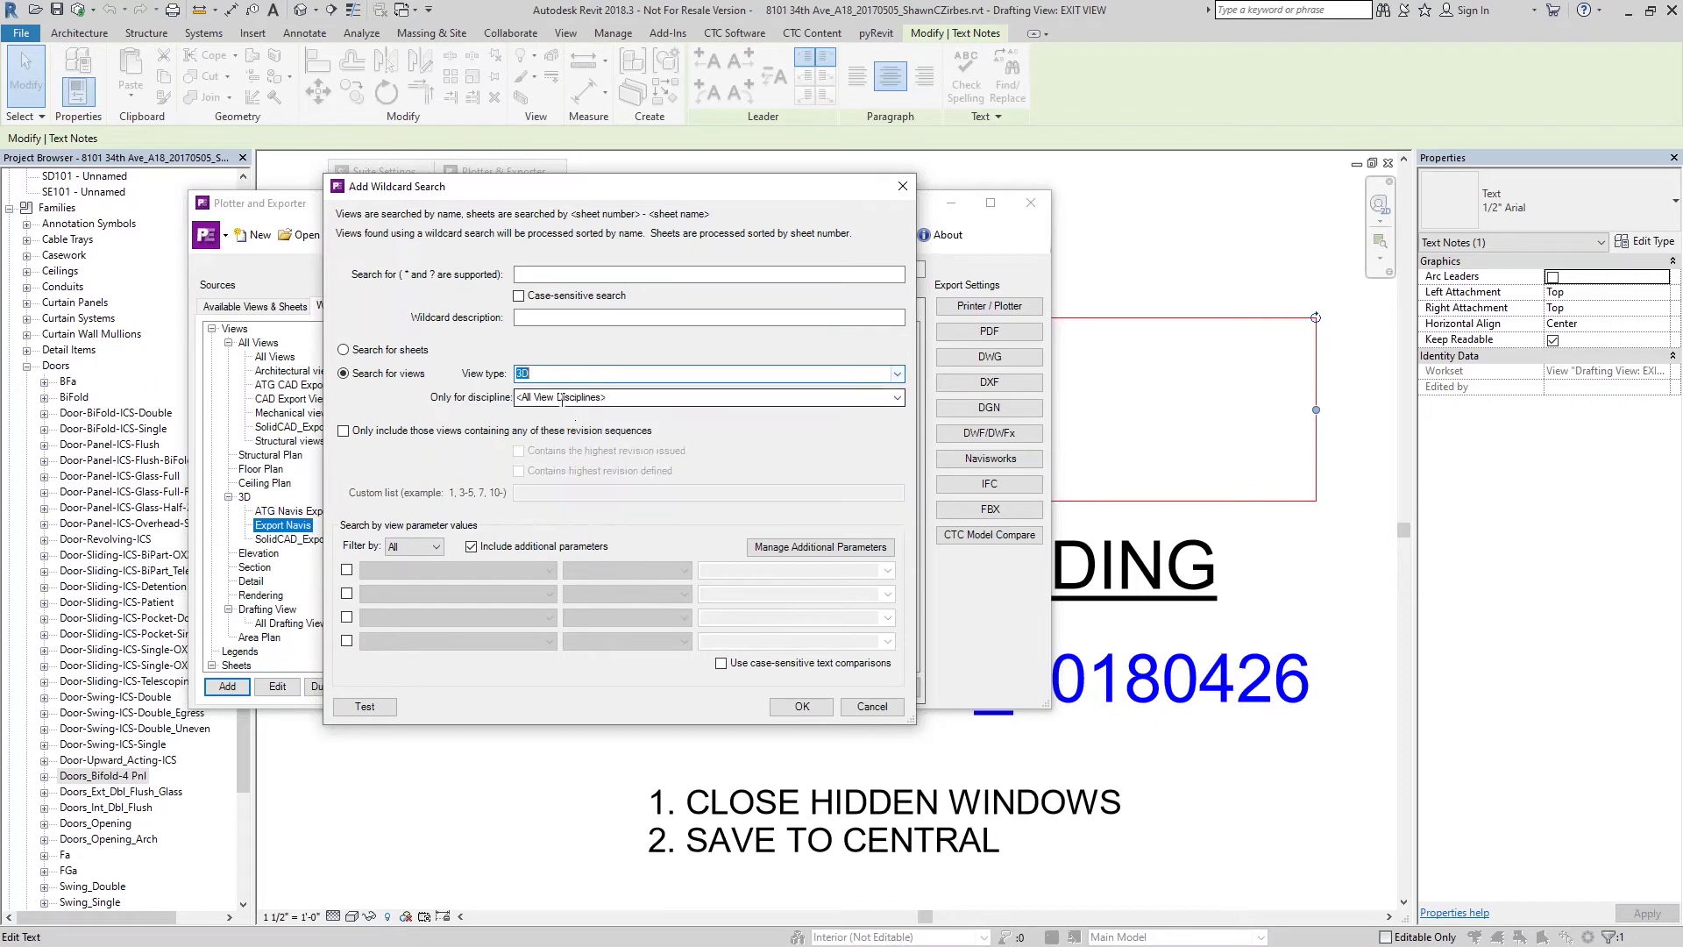
left_click(889, 397)
left_click(605, 410)
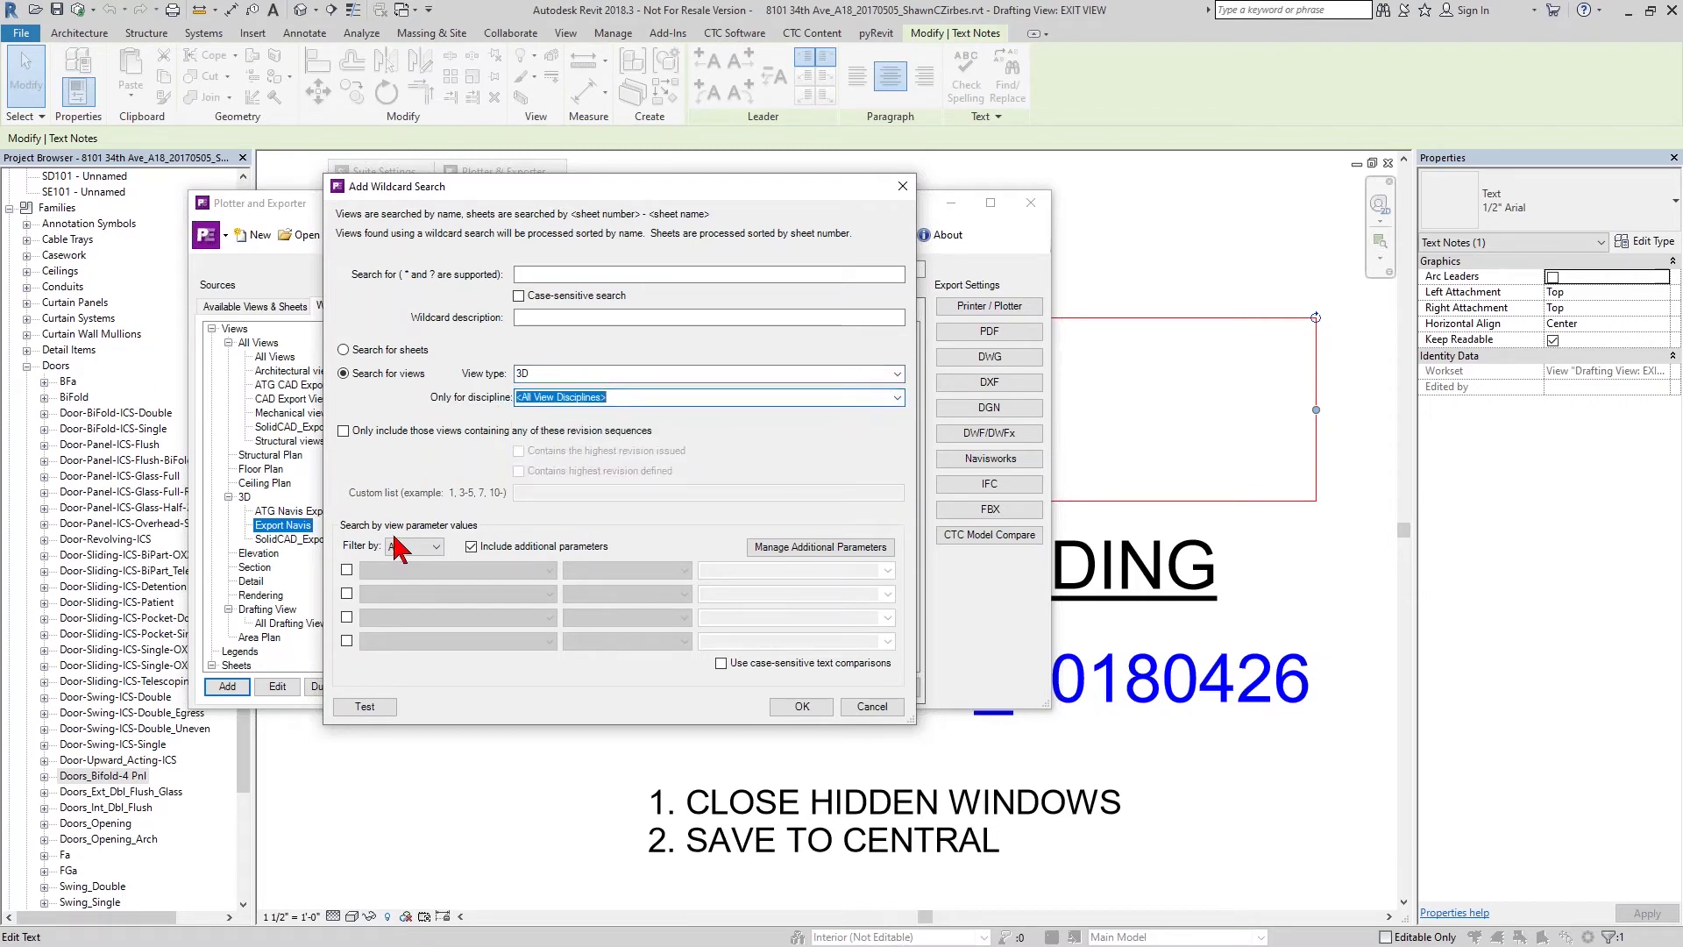
left_click(346, 570)
left_click(406, 571)
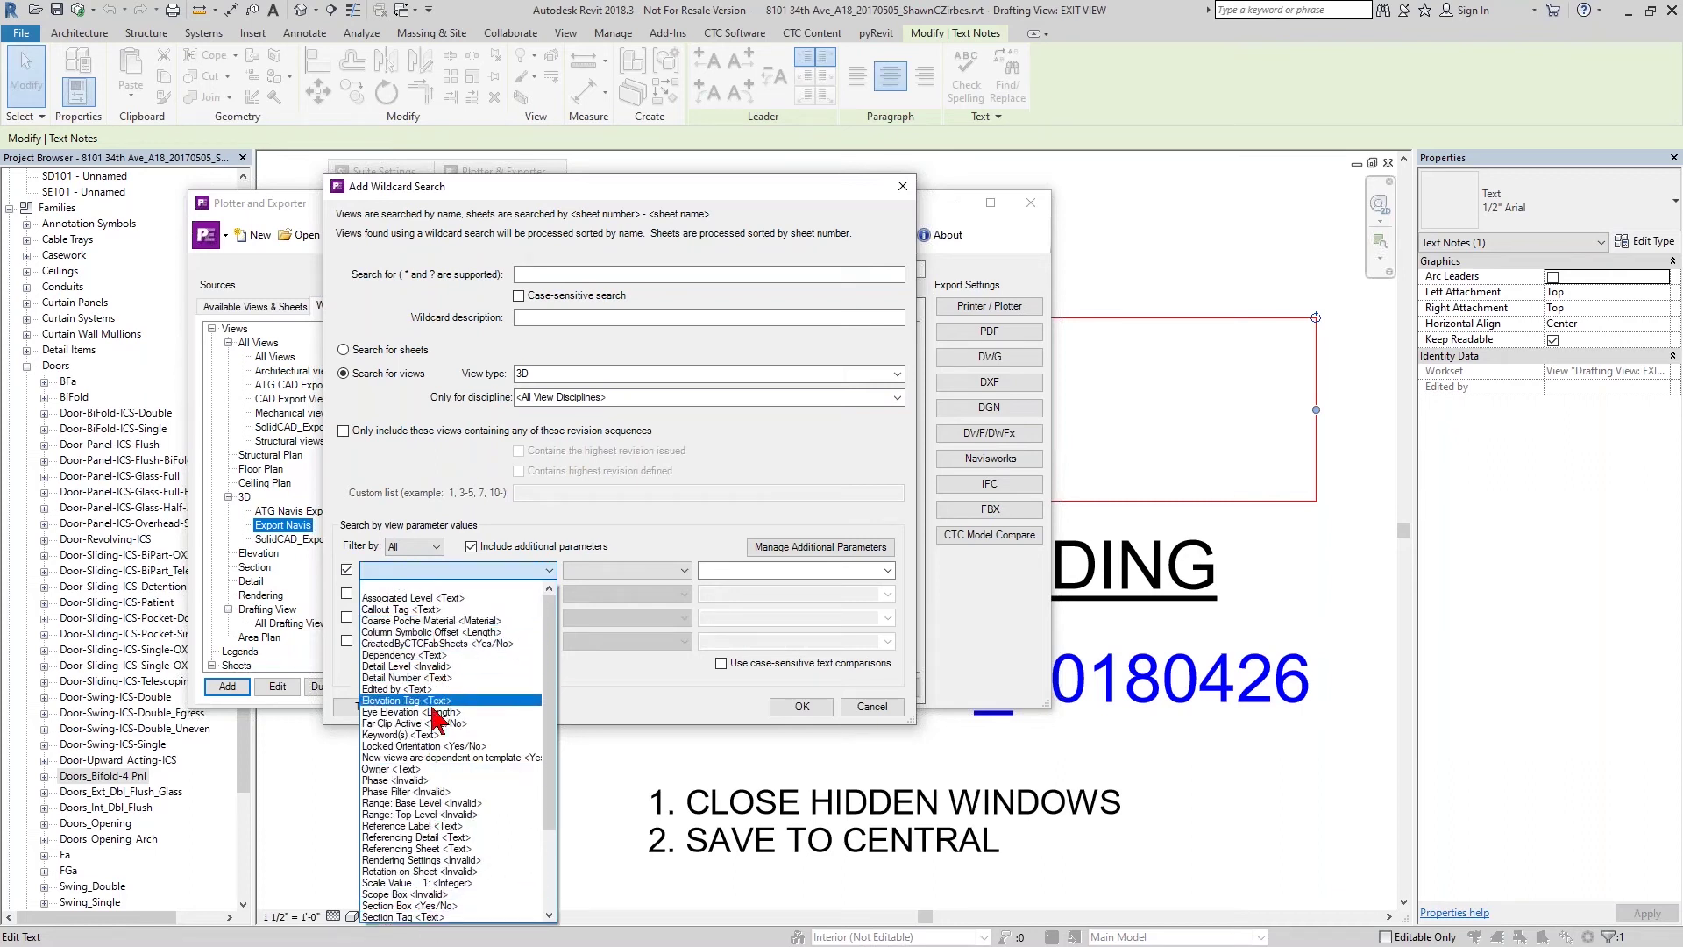
scroll(436, 719, "down", 3)
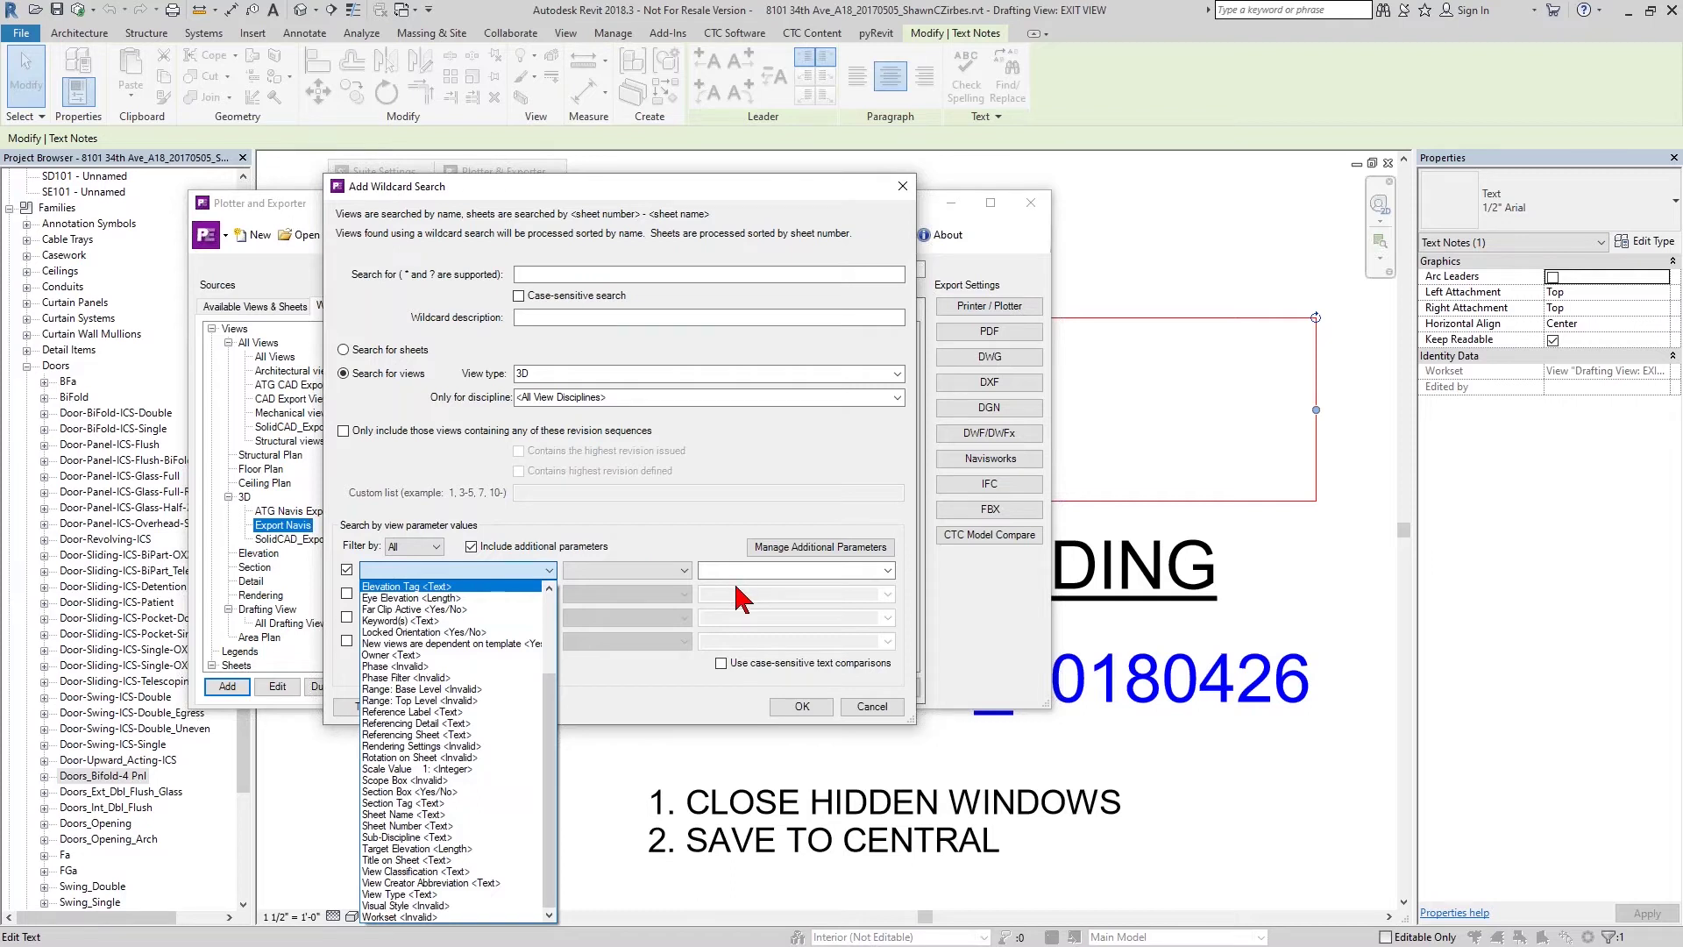
left_click(715, 519)
left_click(872, 706)
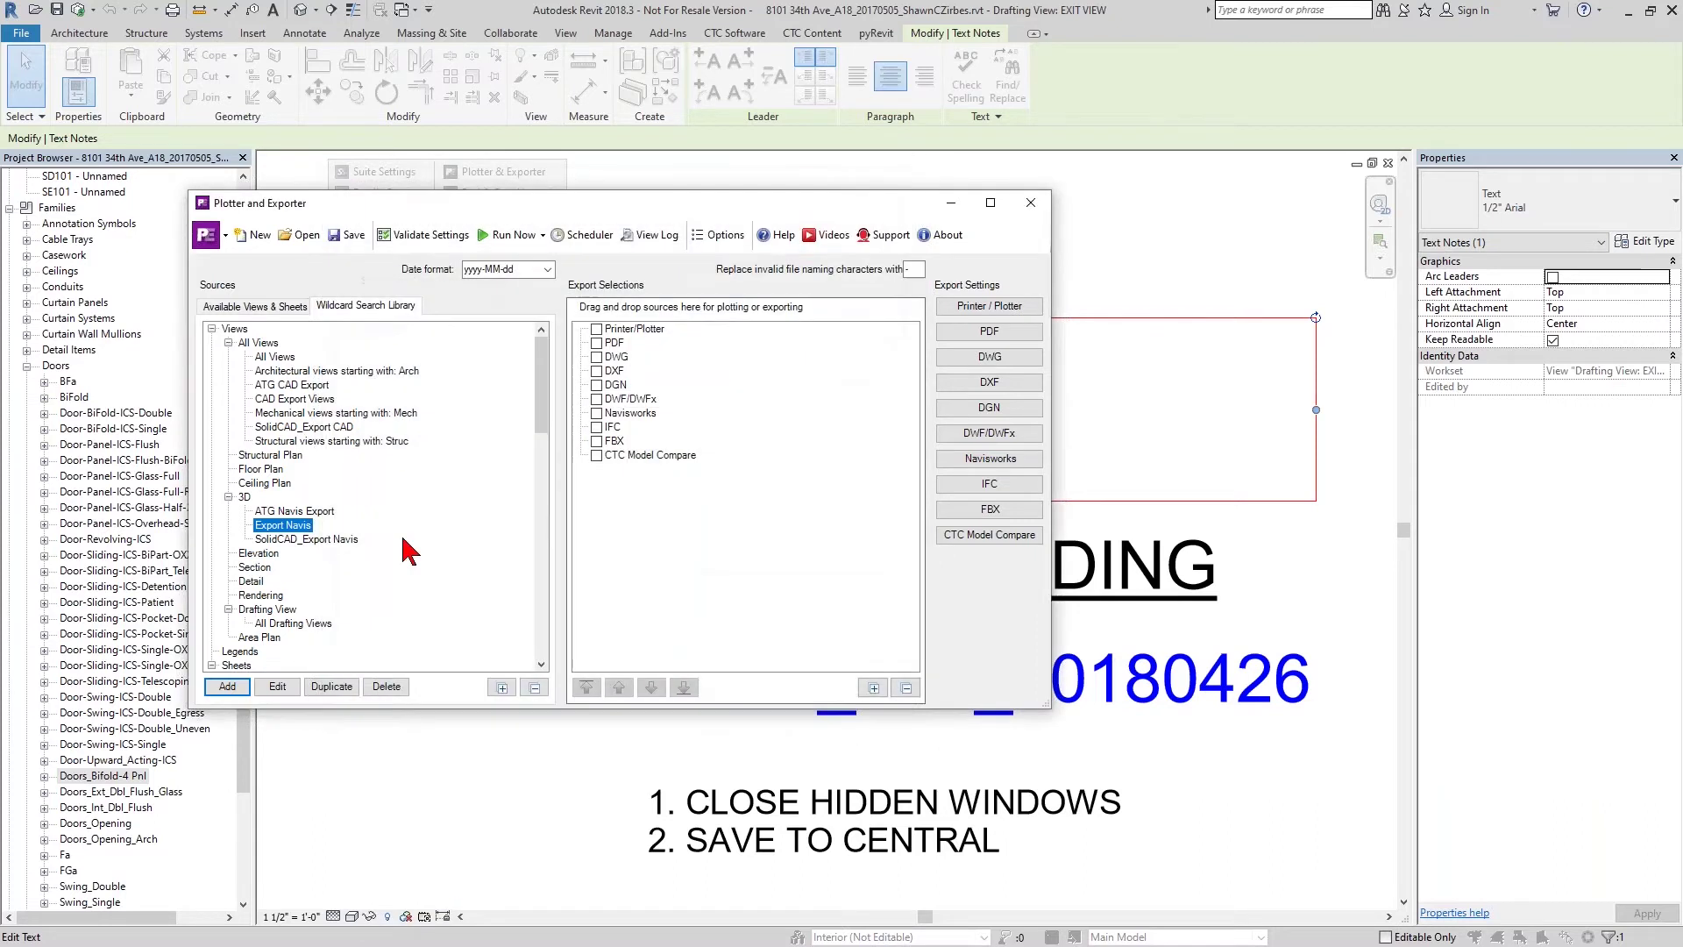
Review the Export Navis search's filter, then add it under Navisworks in the export selections.
left_click(289, 528)
double_click(289, 527)
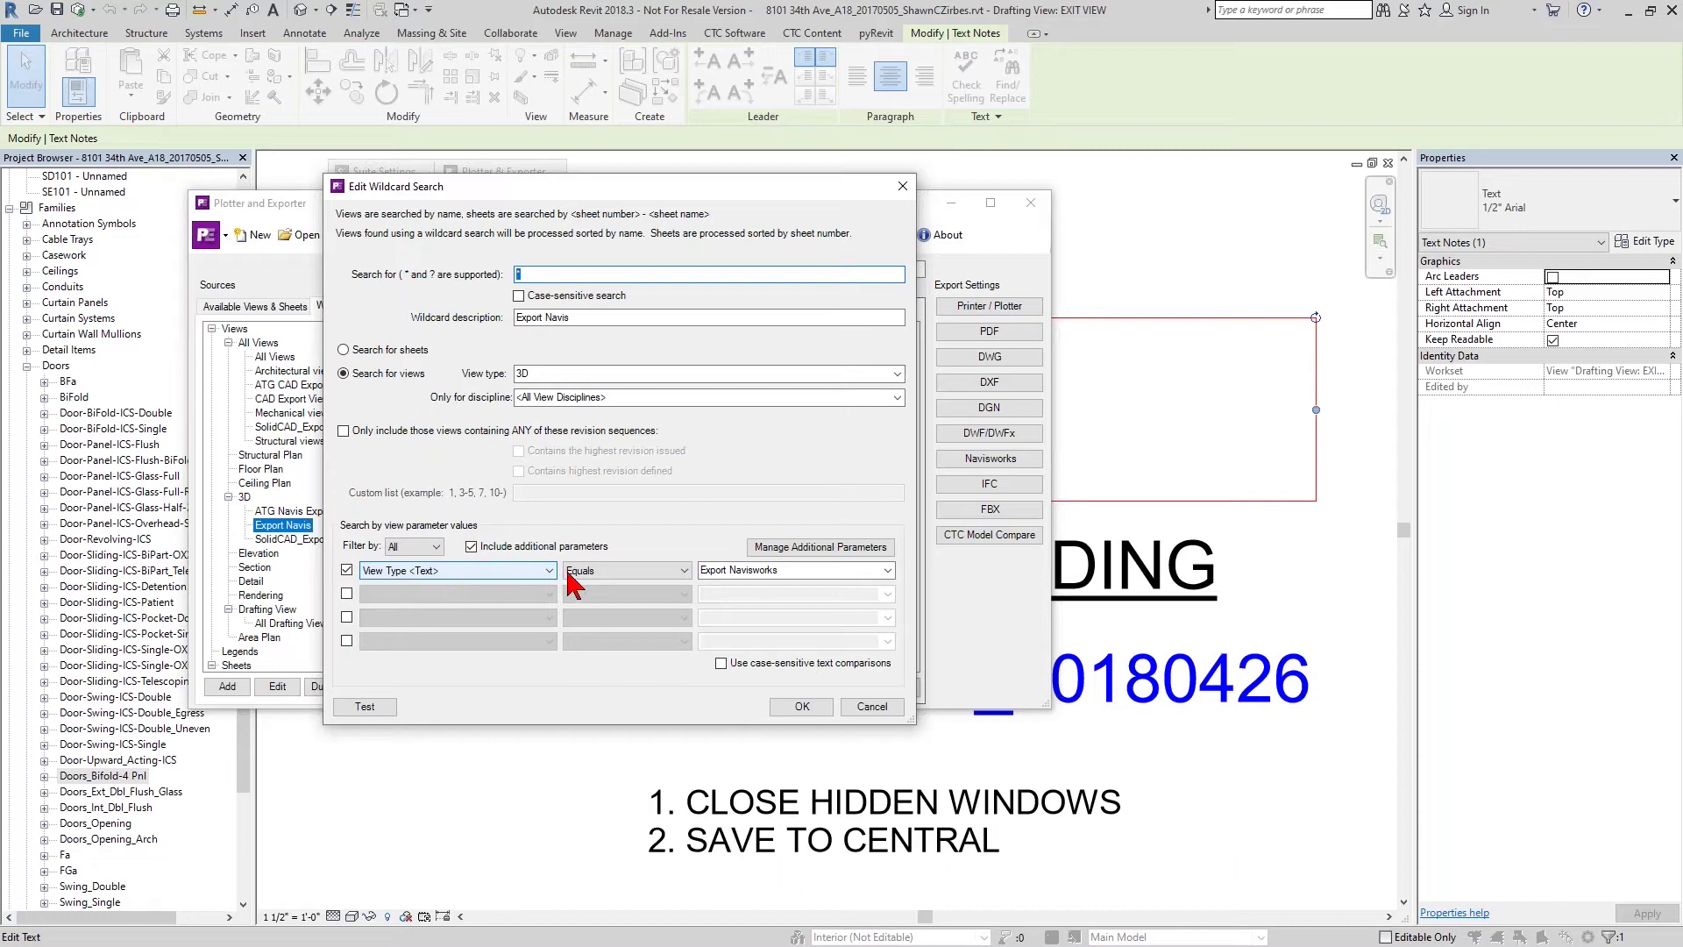
left_click(786, 575)
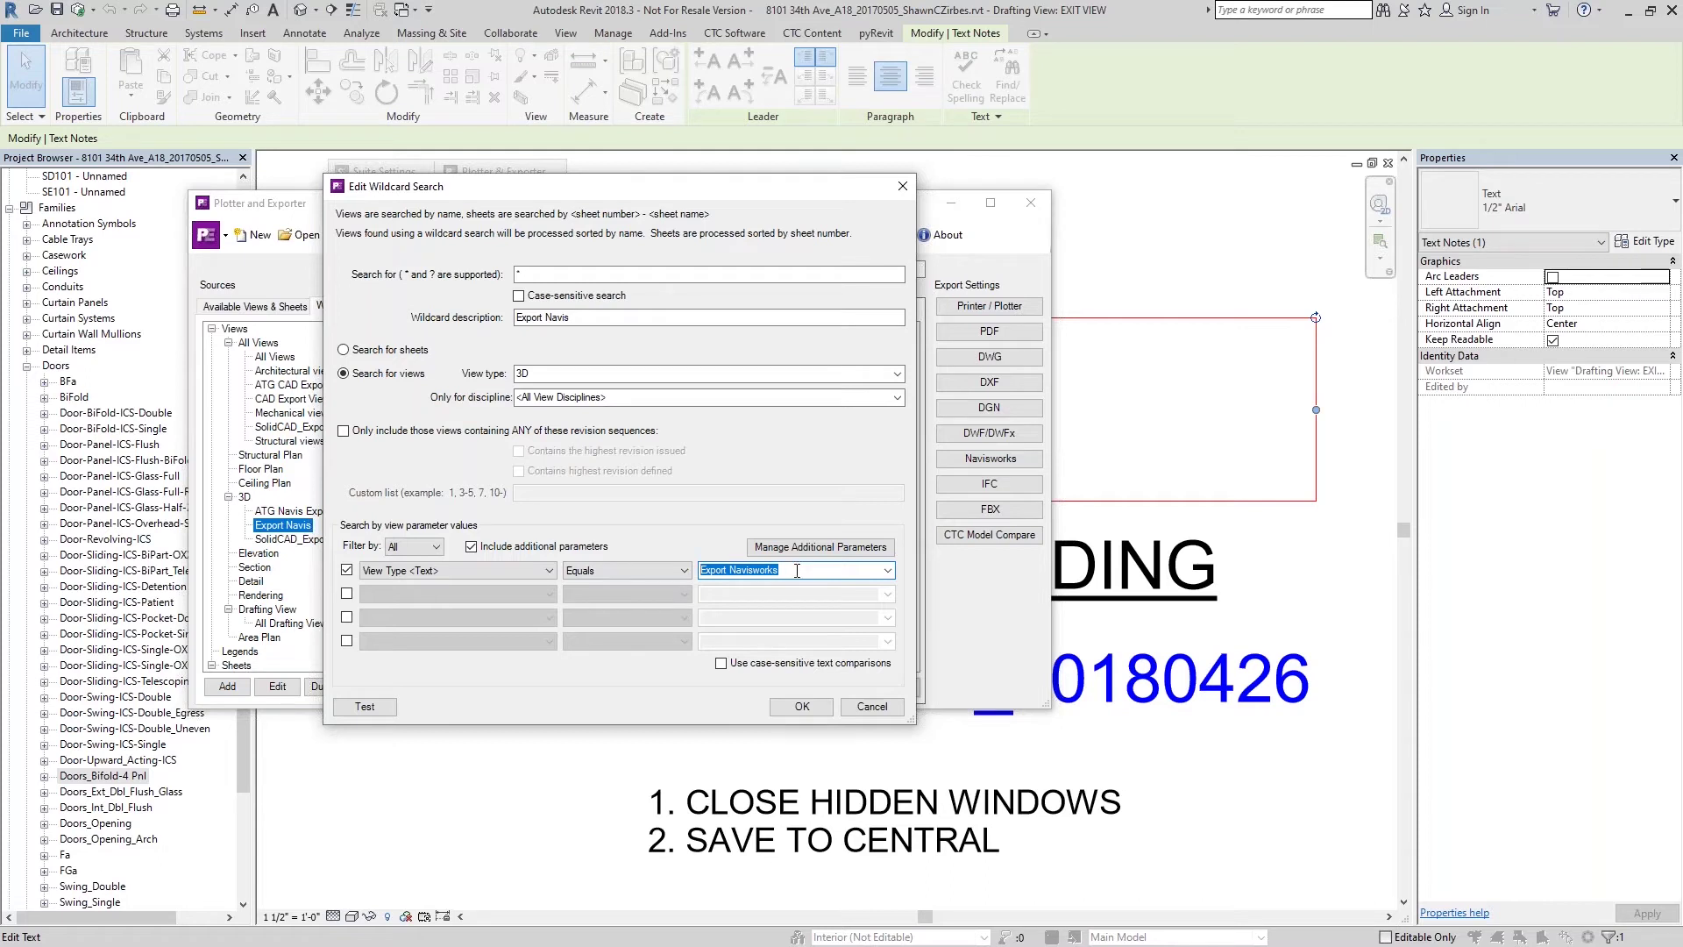
left_click(871, 705)
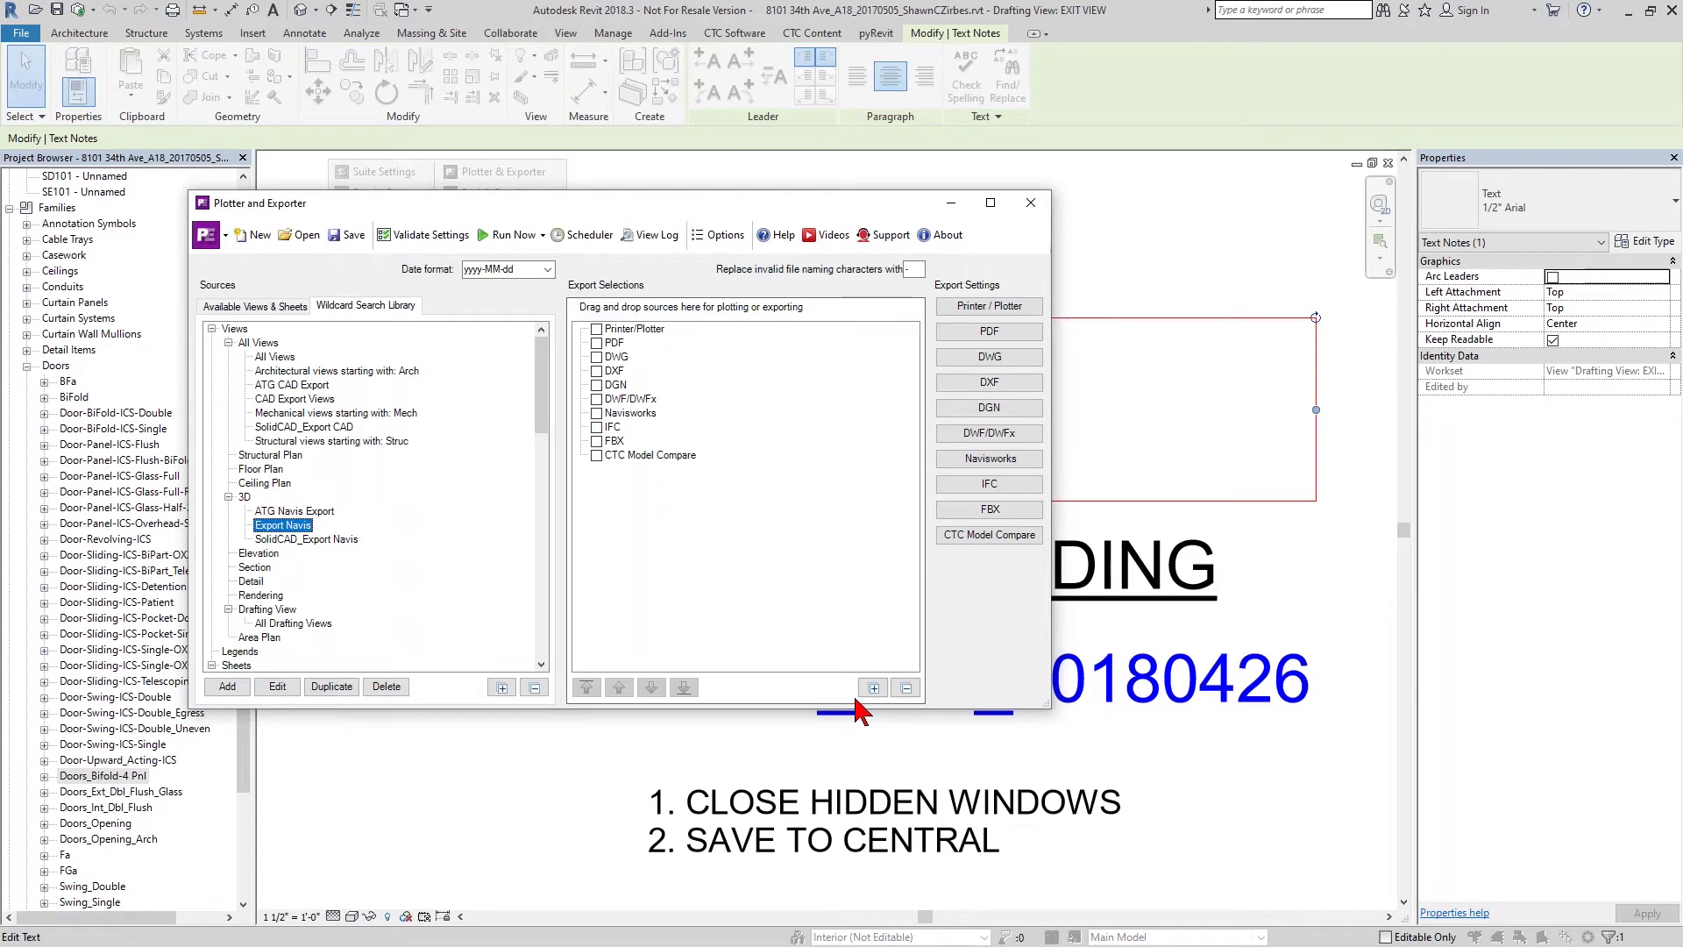
left_click_drag(277, 529, 635, 414)
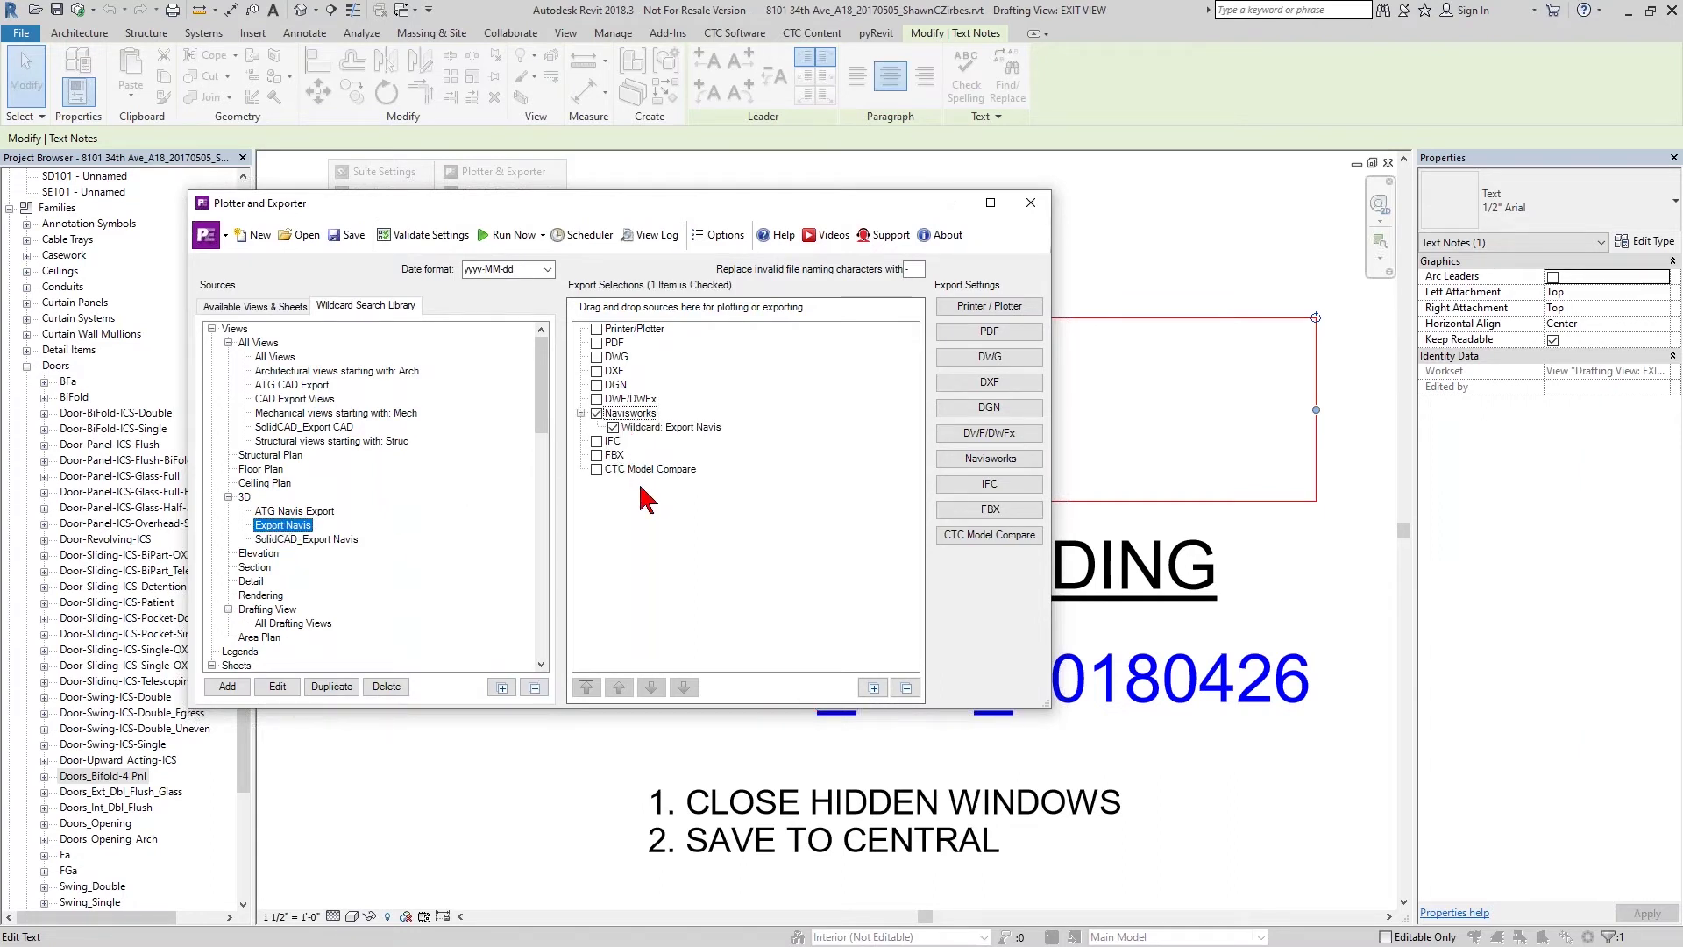
left_click(296, 400)
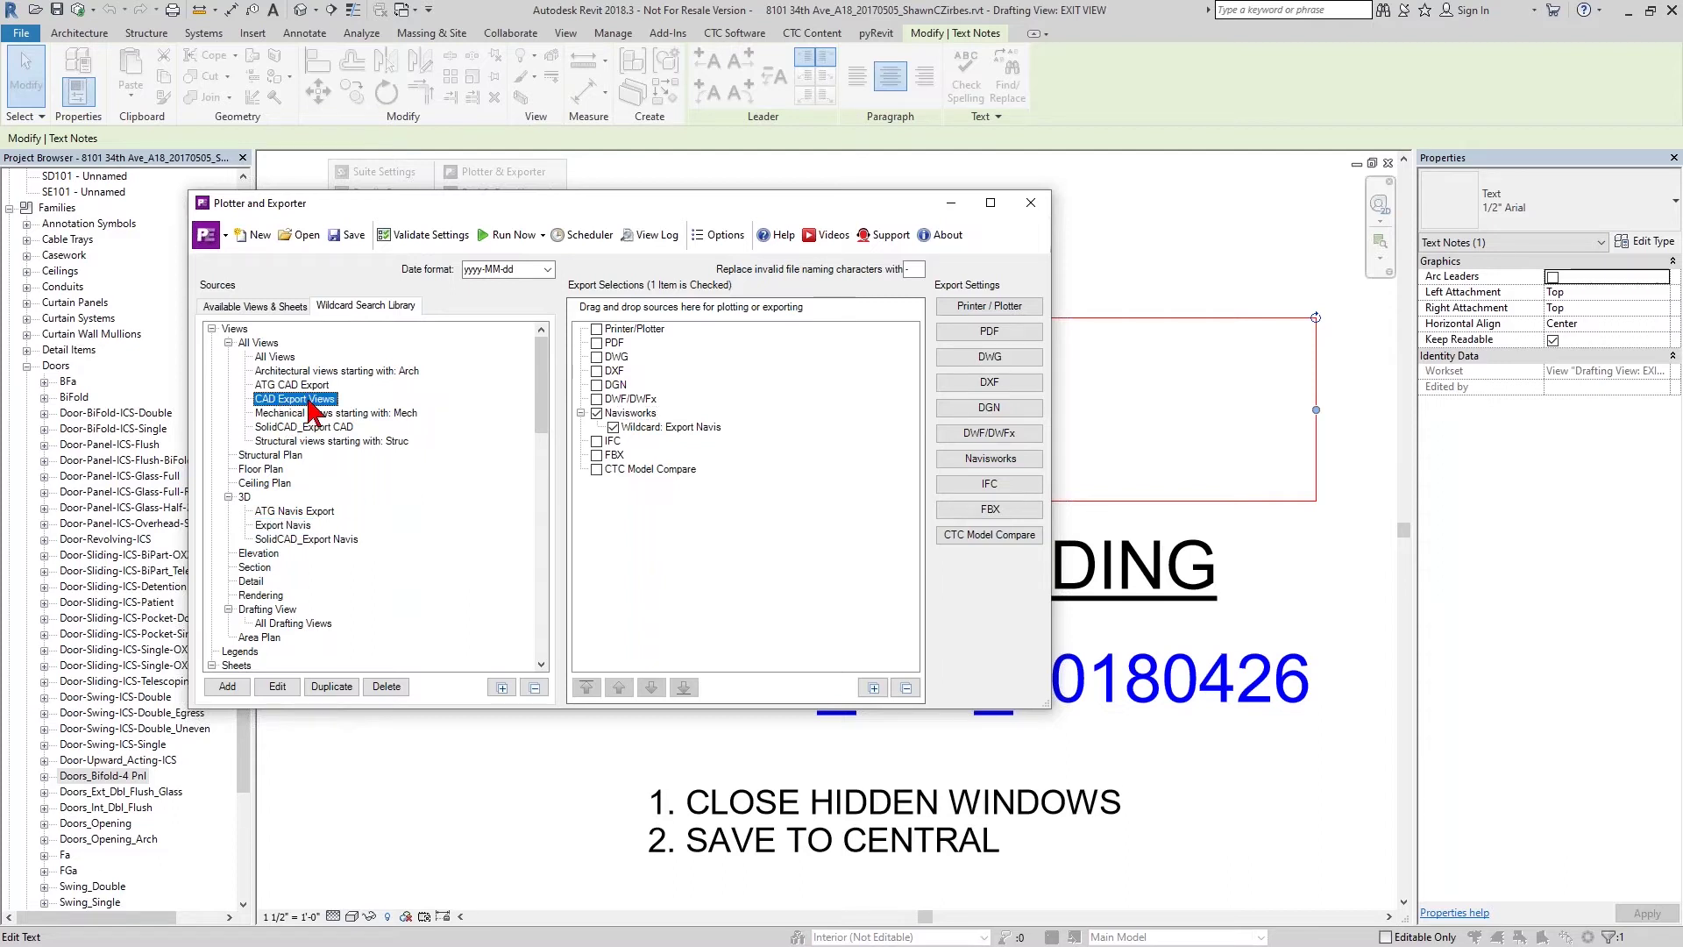
Review the CAD Export Views filter (View Type contains Export CAD) and cancel without changes.
double_click(309, 402)
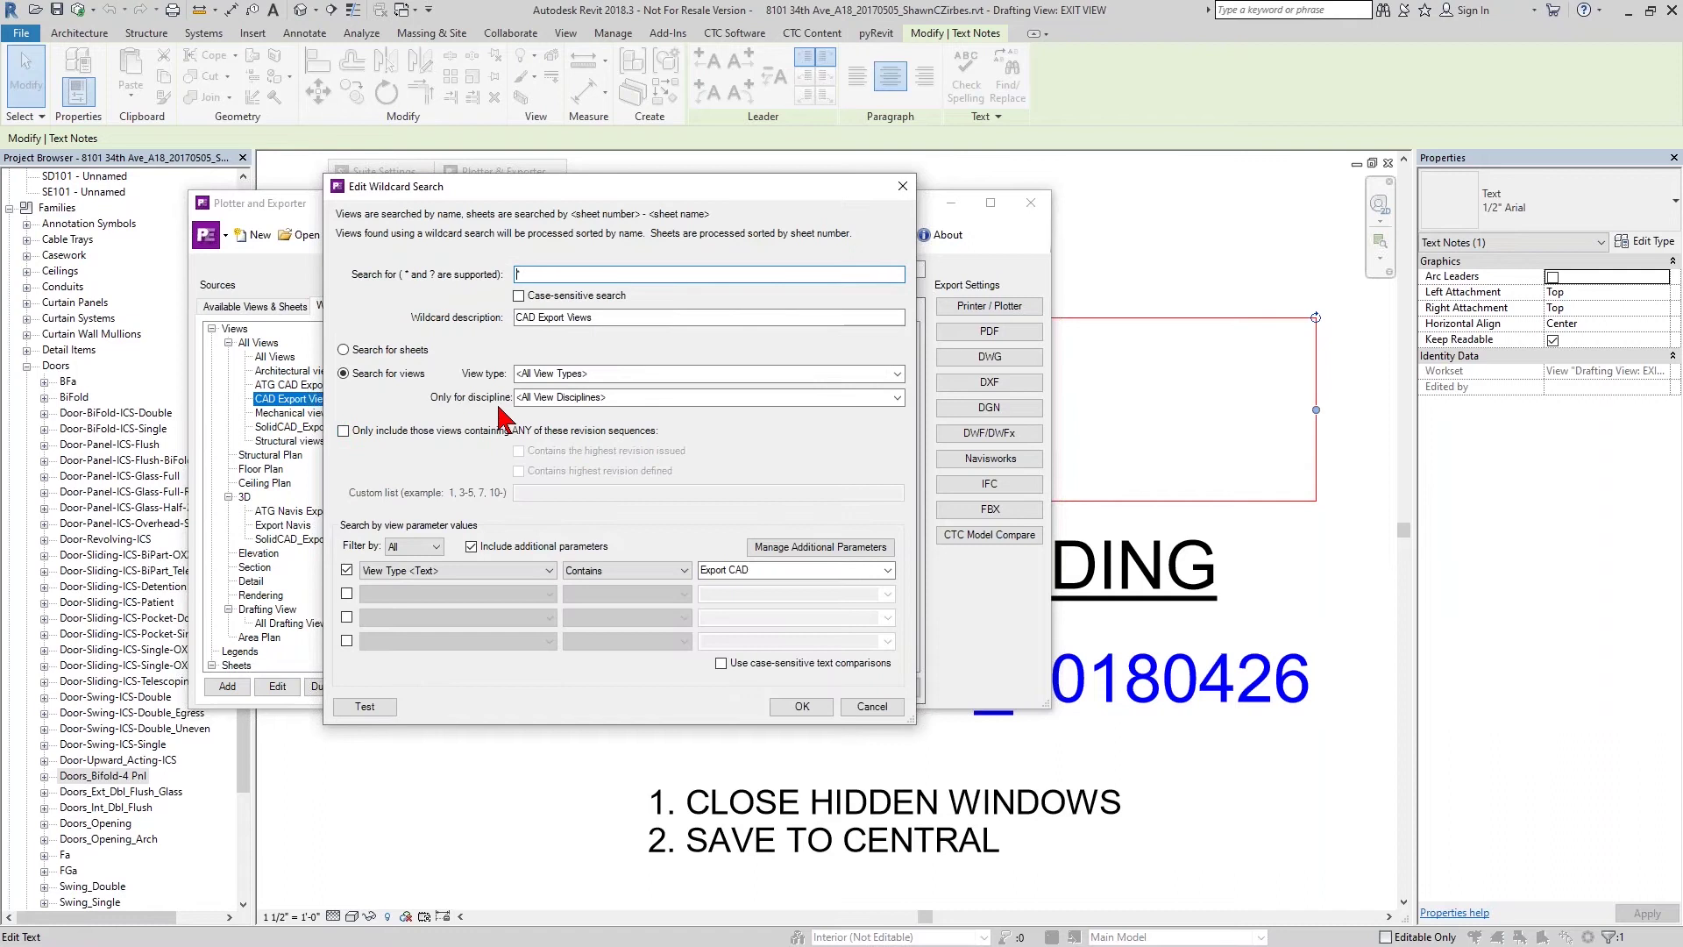
left_click(773, 570)
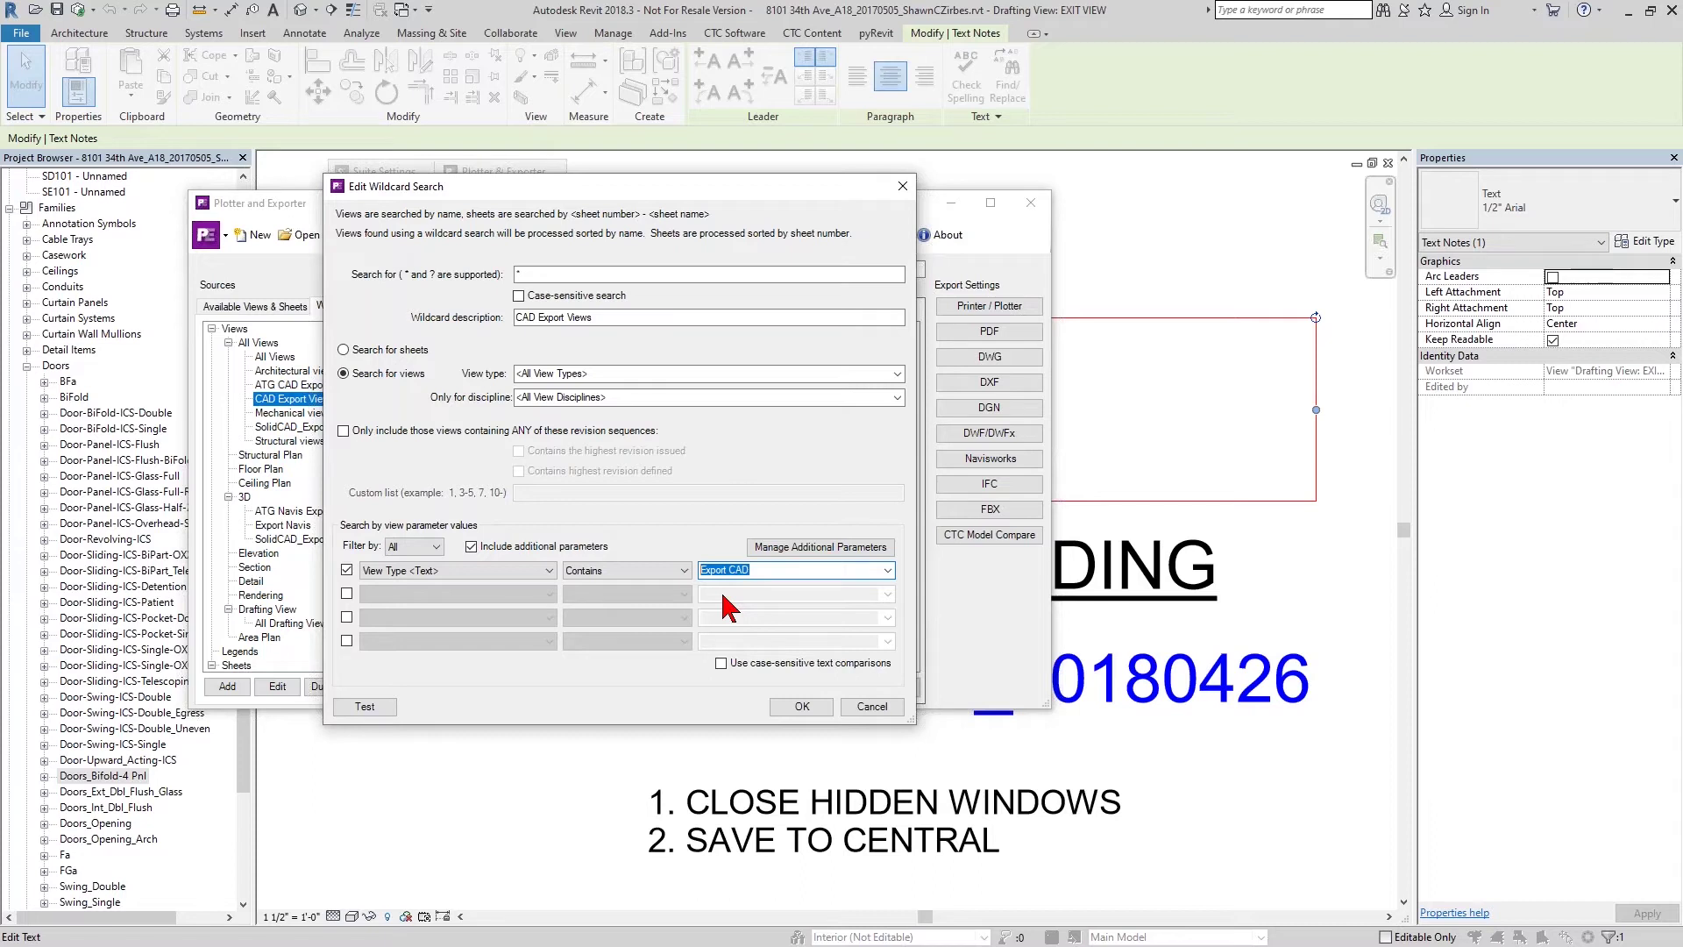
left_click(765, 570)
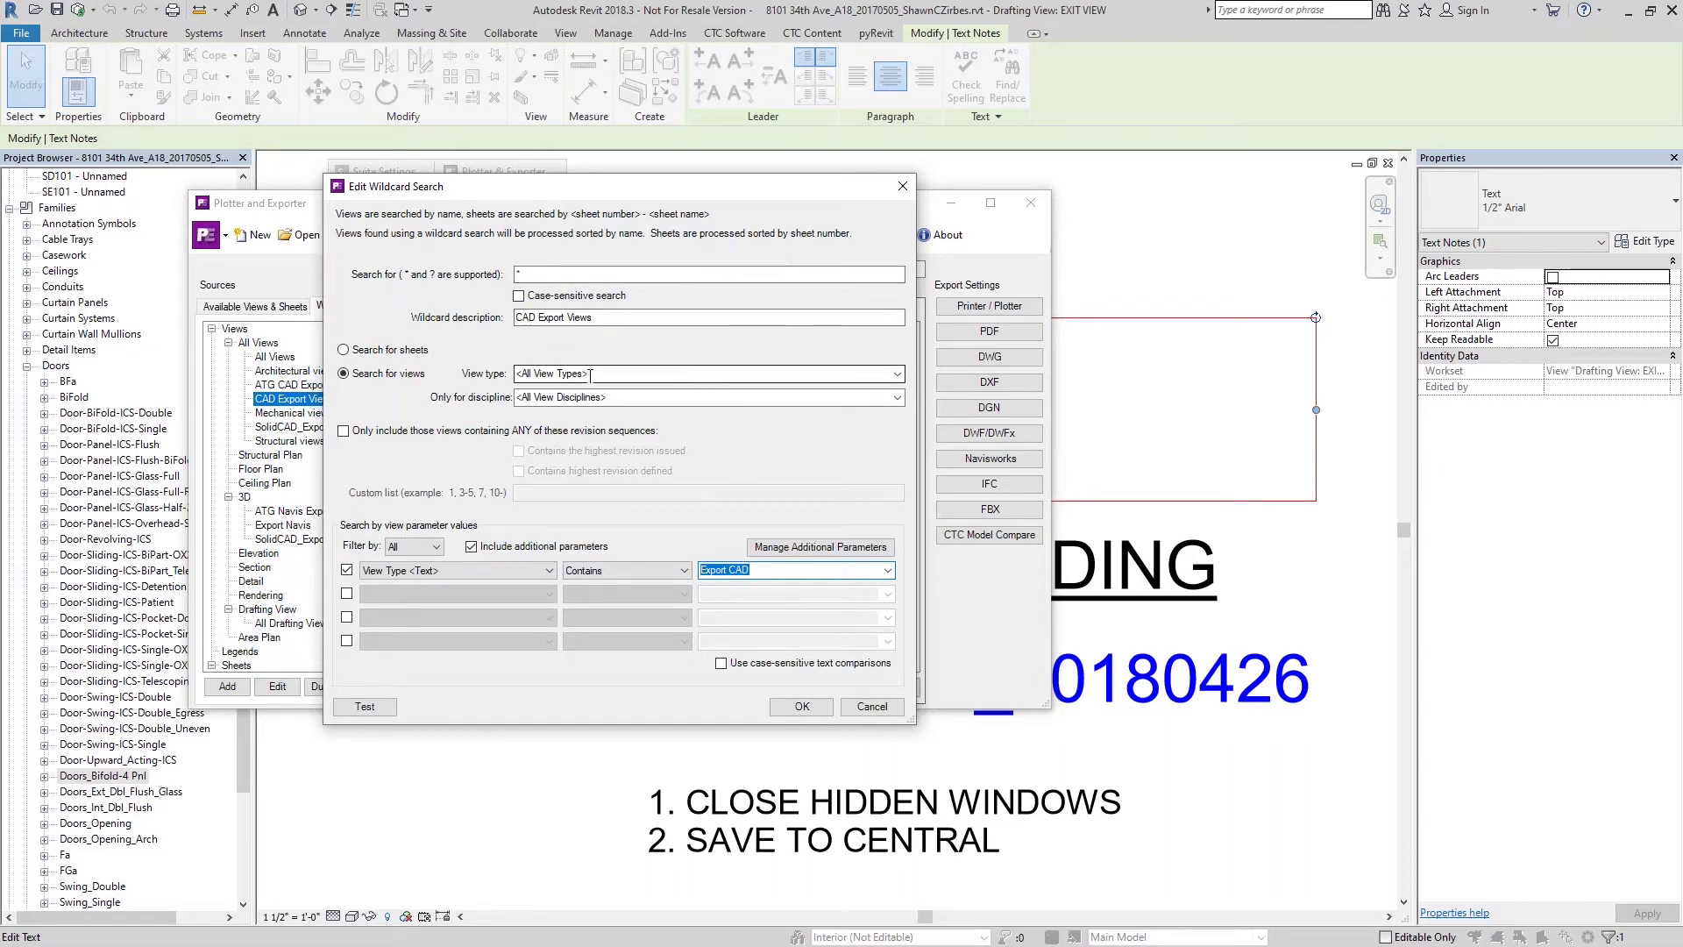
left_click(769, 570)
left_click(866, 710)
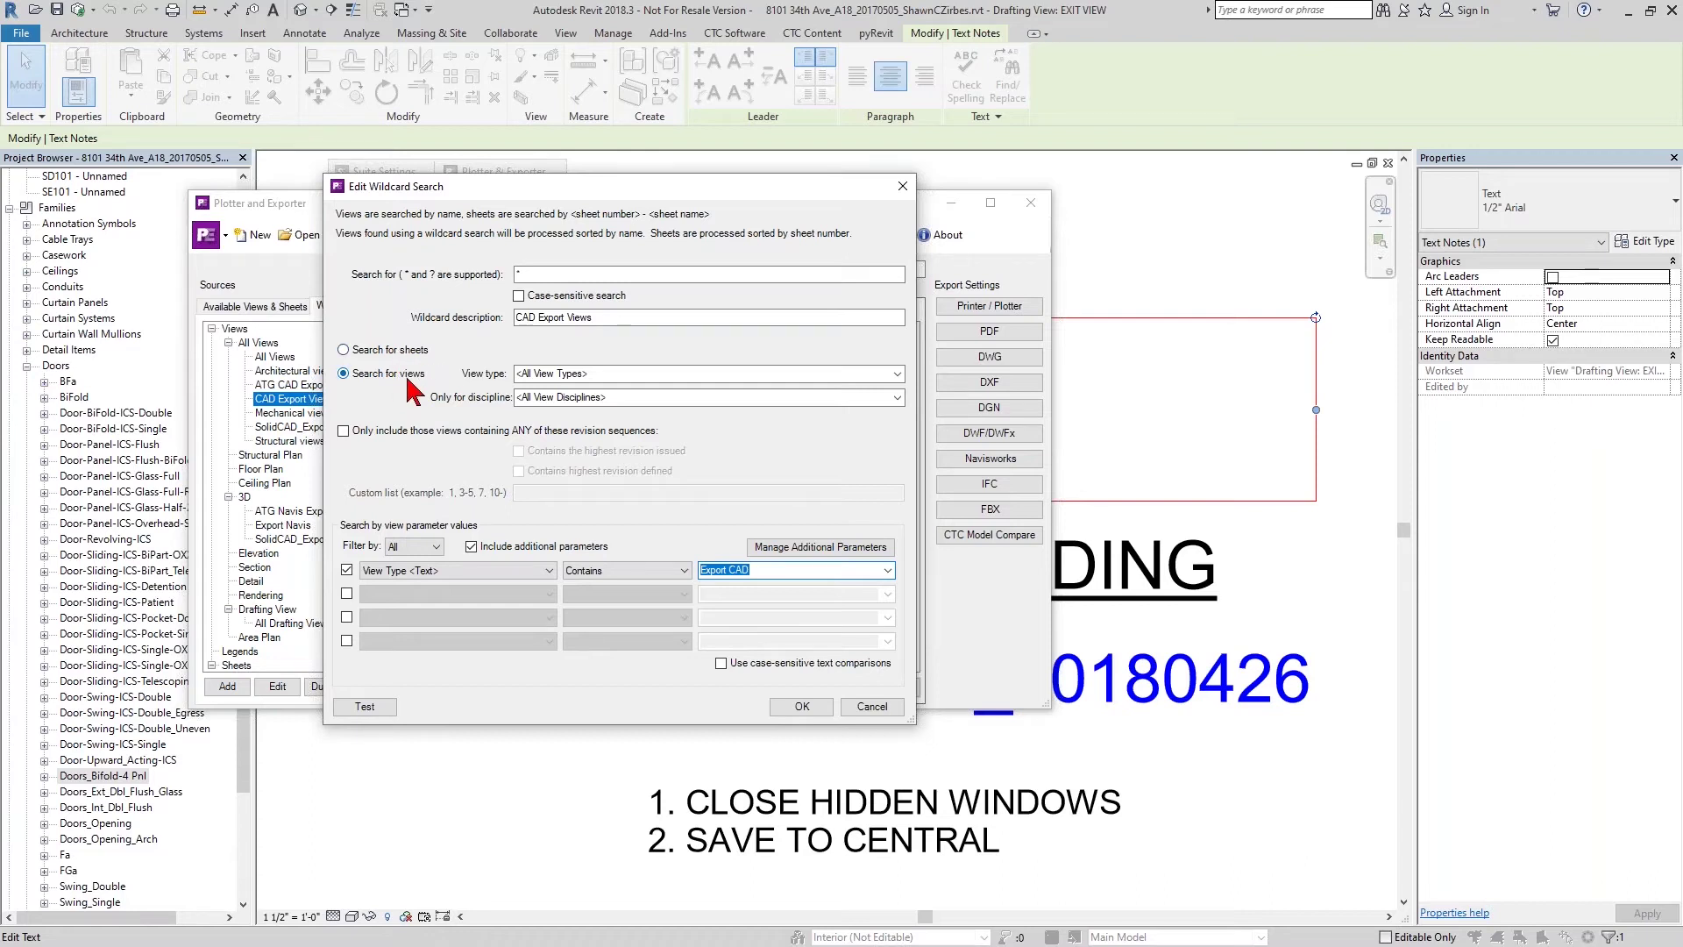
left_click(869, 707)
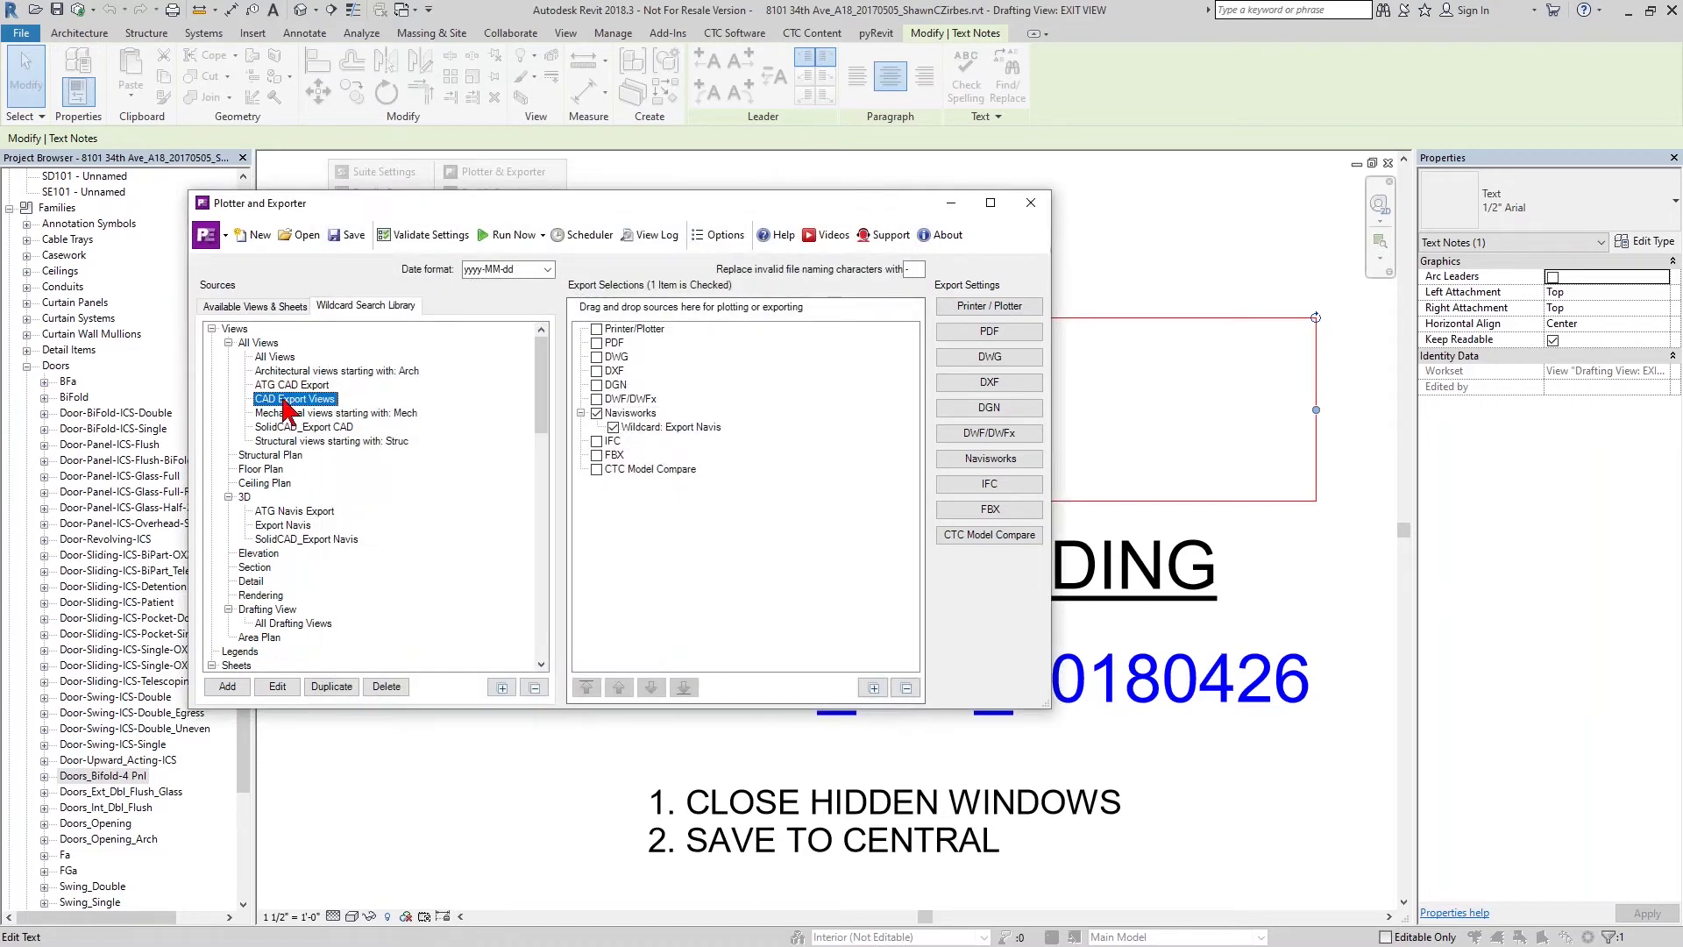
Add CAD Export Views under DWG, DGN and DXF in the export selections.
left_click_drag(517, 453, 621, 363)
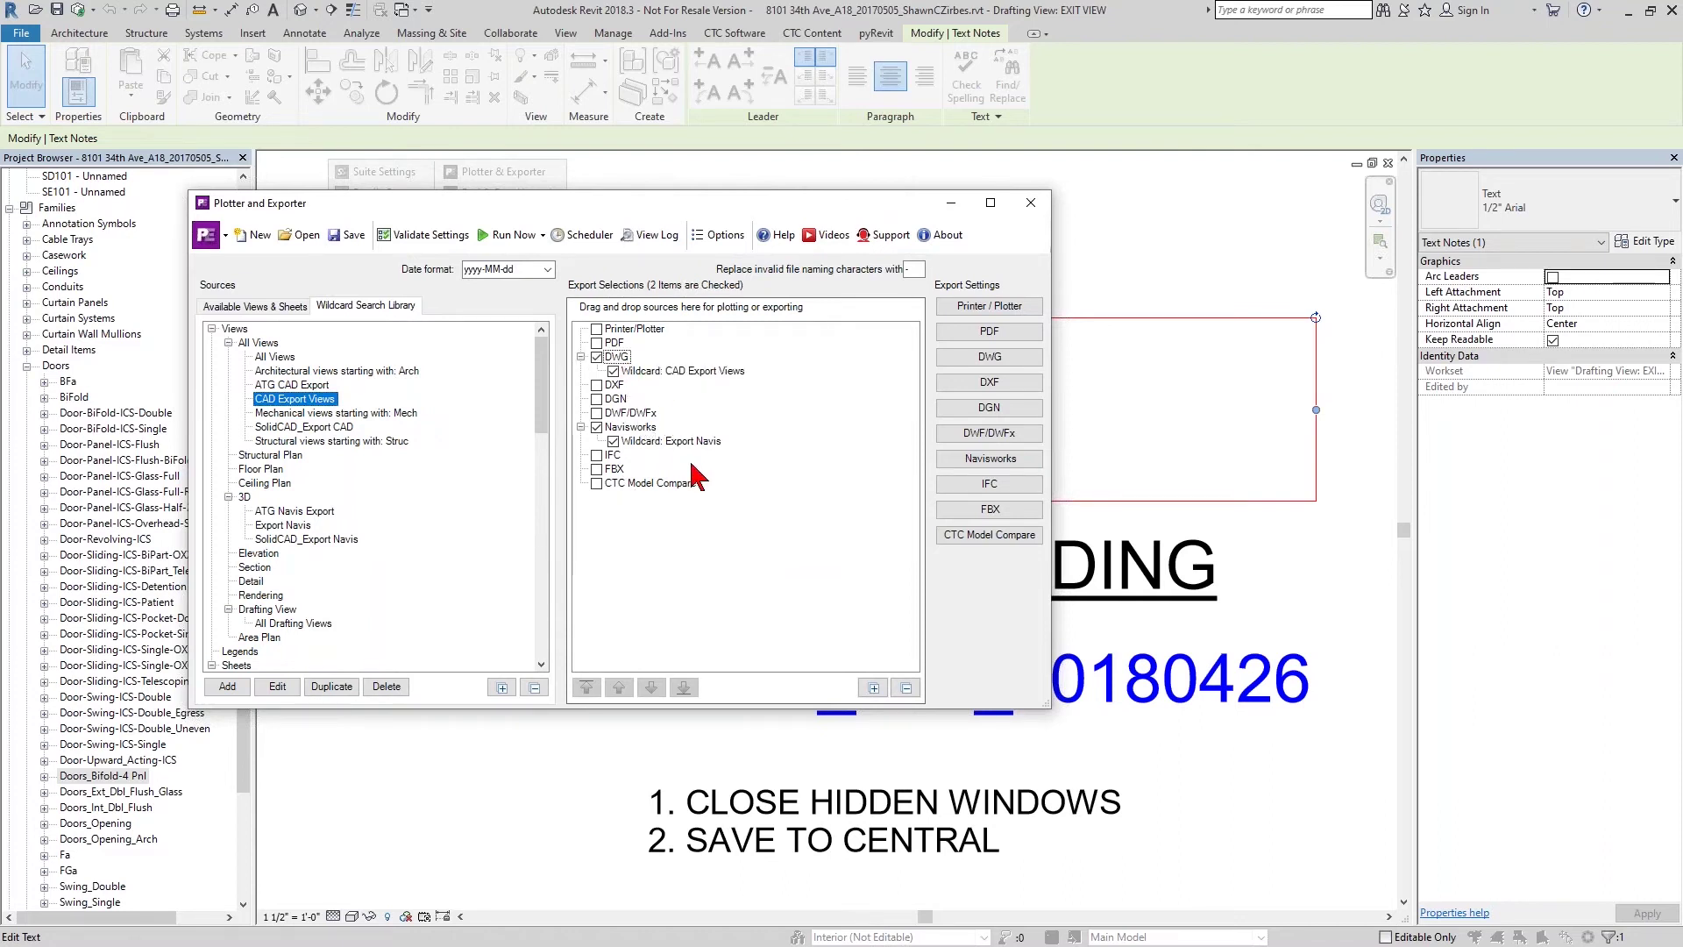
mouse_move(647, 384)
left_mouse_down()
mouse_move(331, 403)
mouse_move(627, 412)
mouse_move(618, 400)
left_mouse_up()
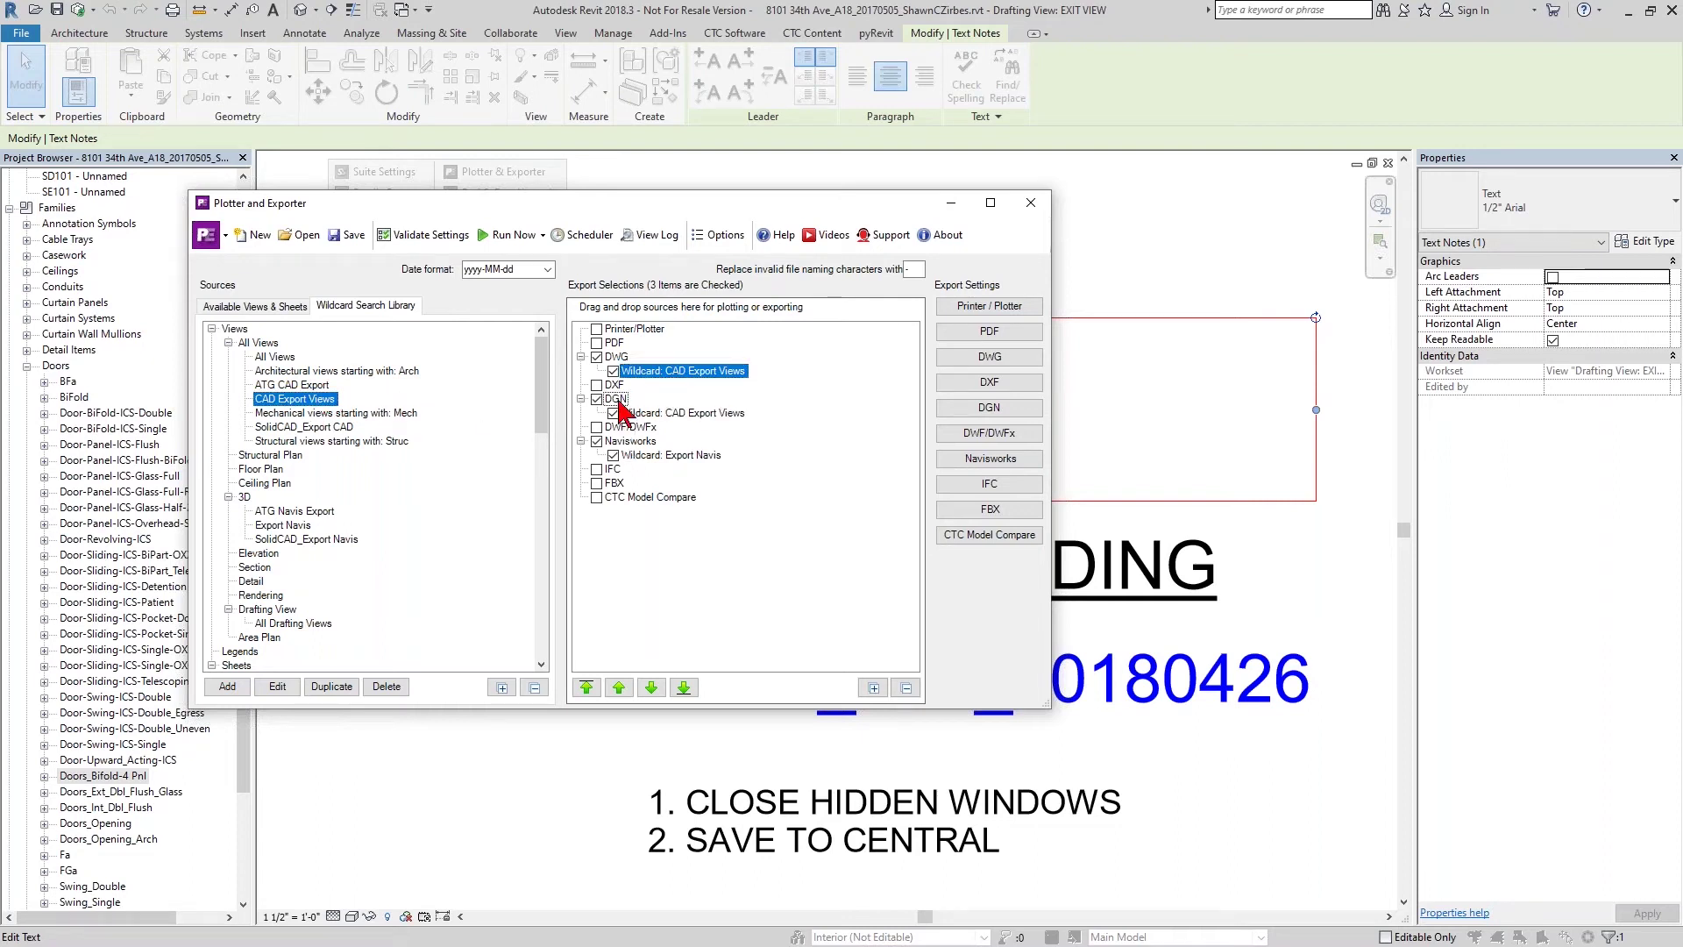
left_click_drag(313, 408, 618, 391)
left_click(629, 429)
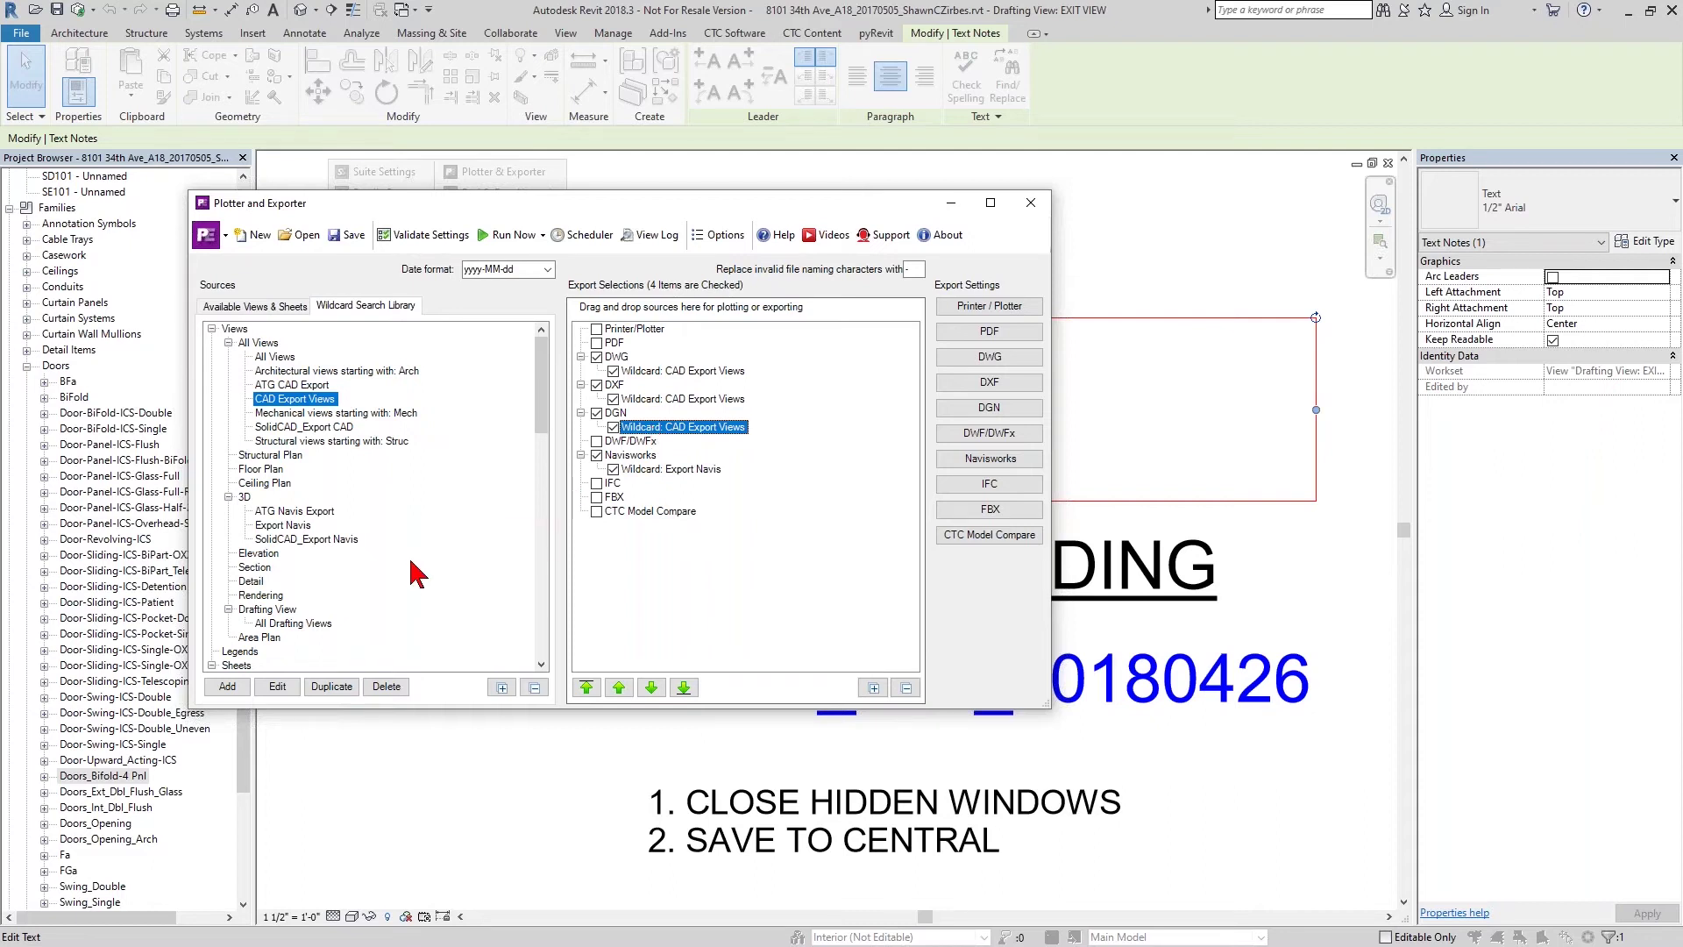
left_click_drag(539, 369, 530, 592)
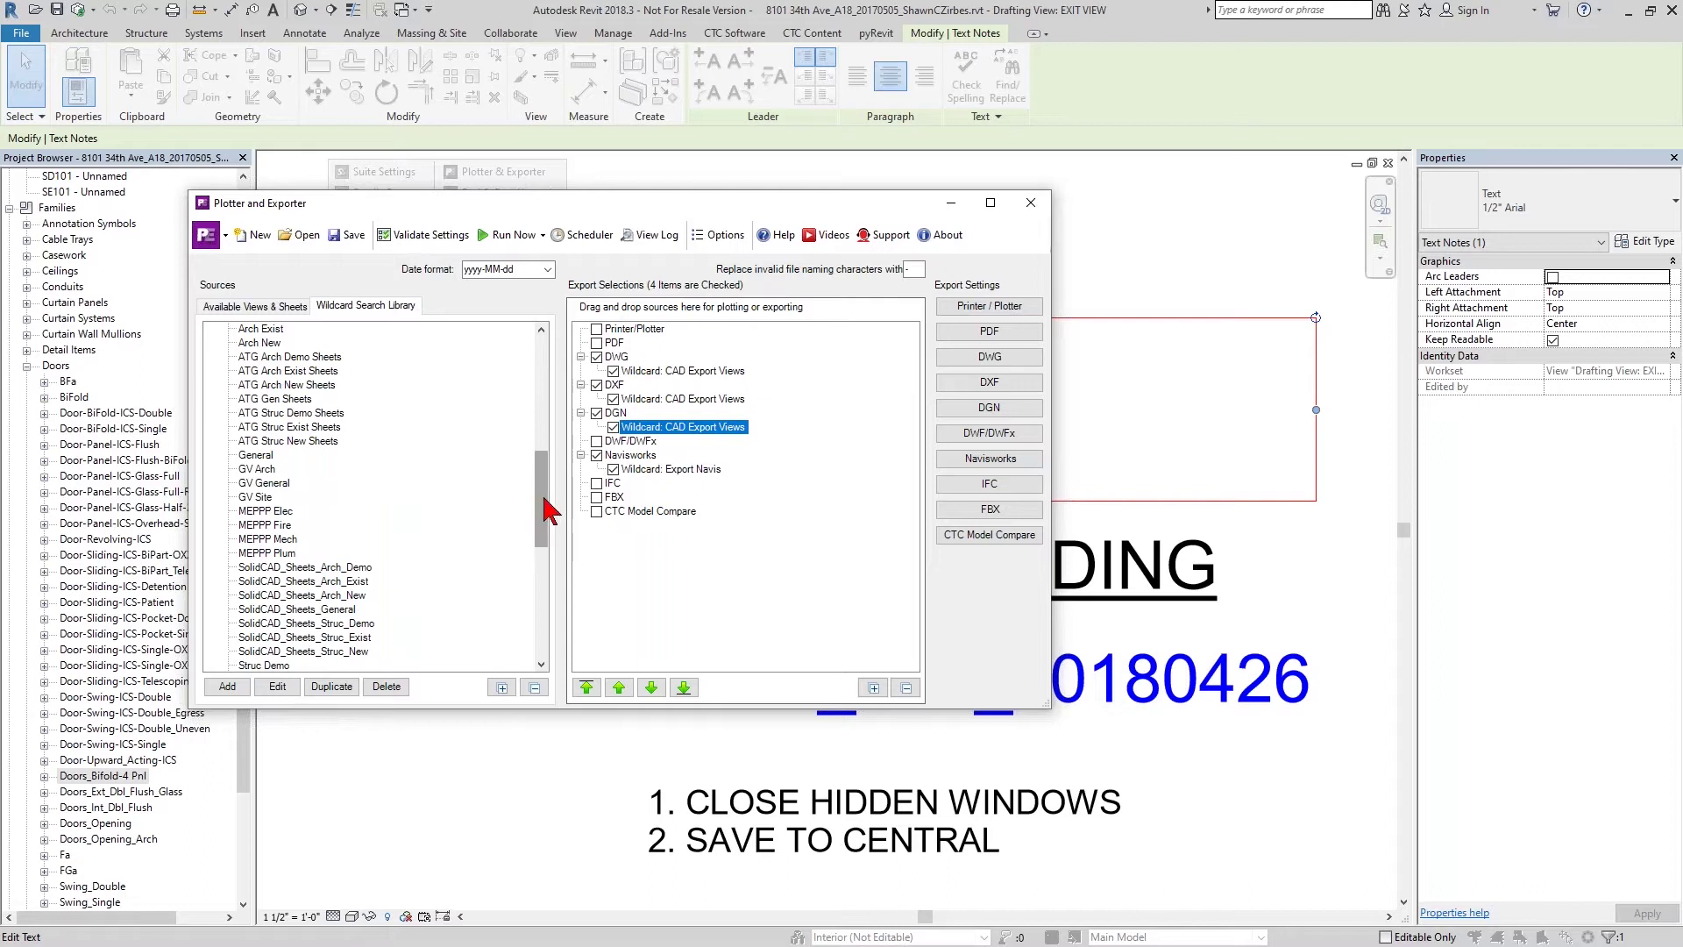
Drag the General search, then the Arch Demo through Arch New searches, onto the PDF export.
scroll(550, 508, "up", 3)
left_click(237, 413)
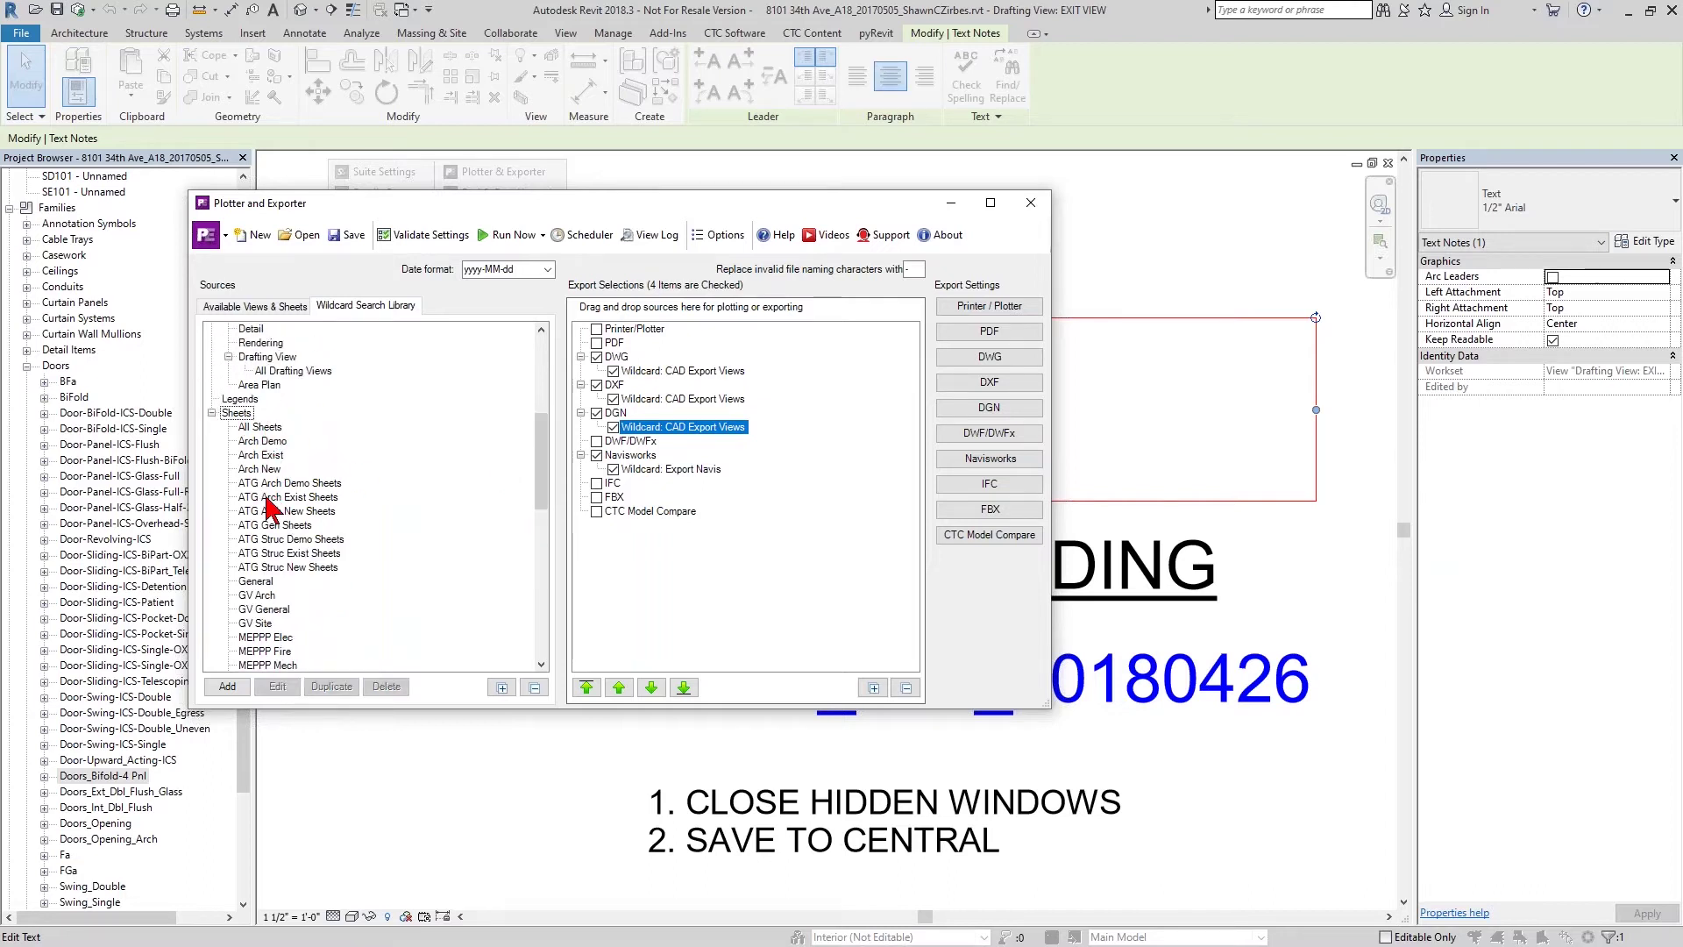
left_click(261, 469)
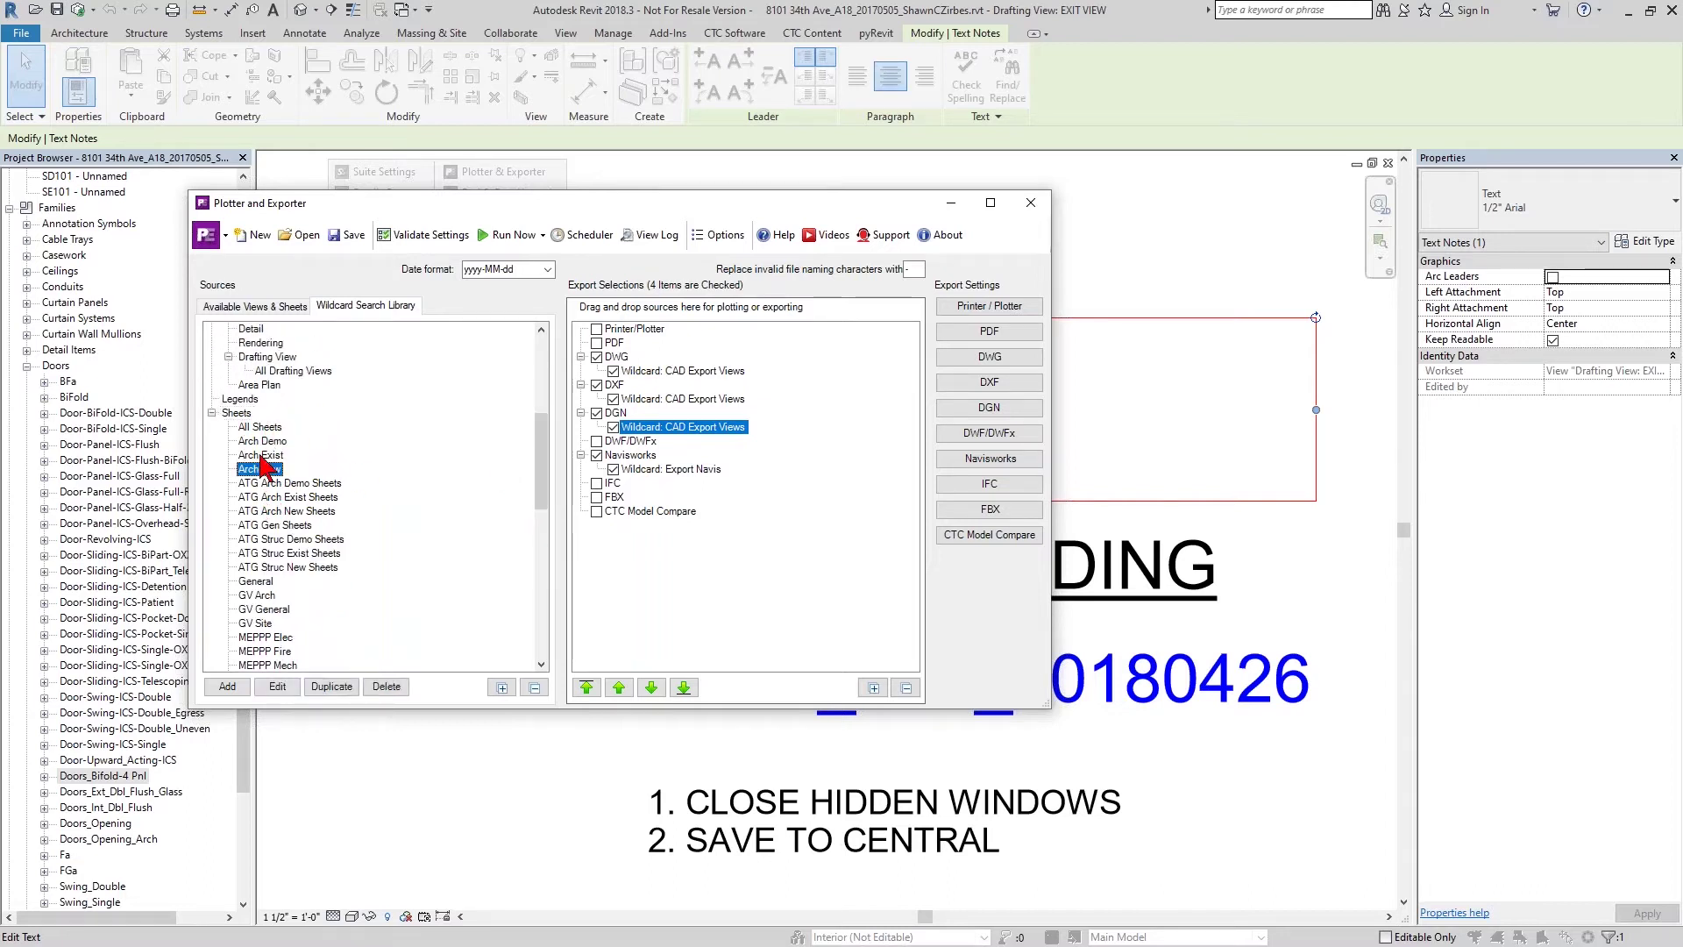
left_click(263, 441)
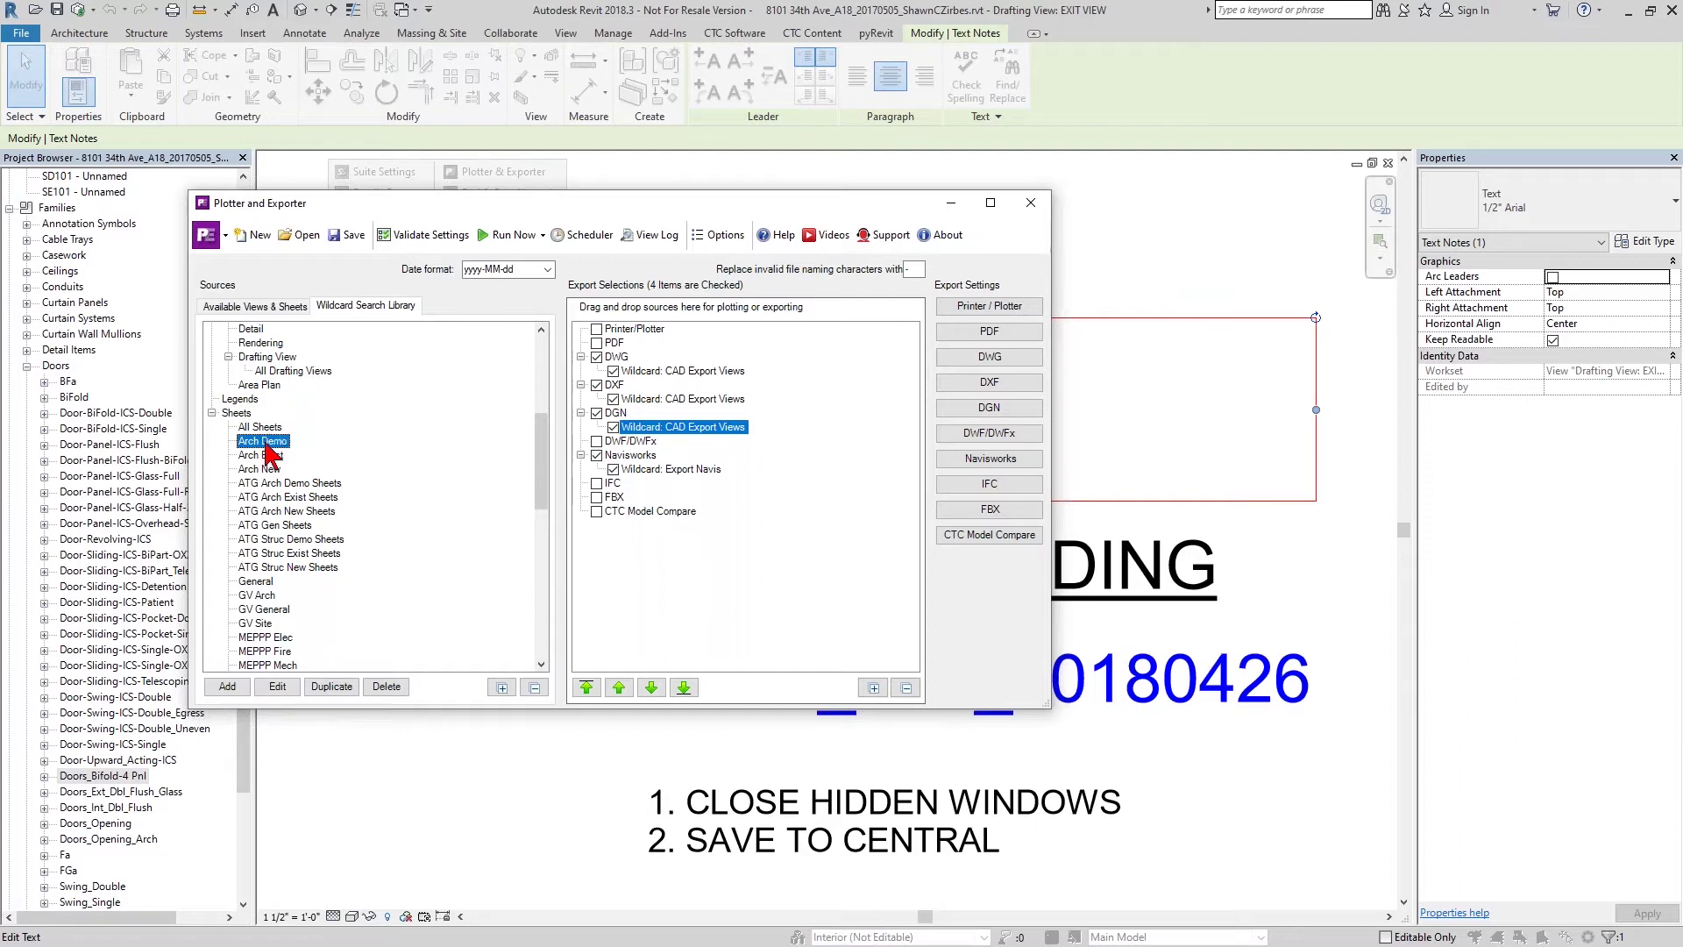
left_click(263, 582)
left_click_drag(574, 366, 616, 344)
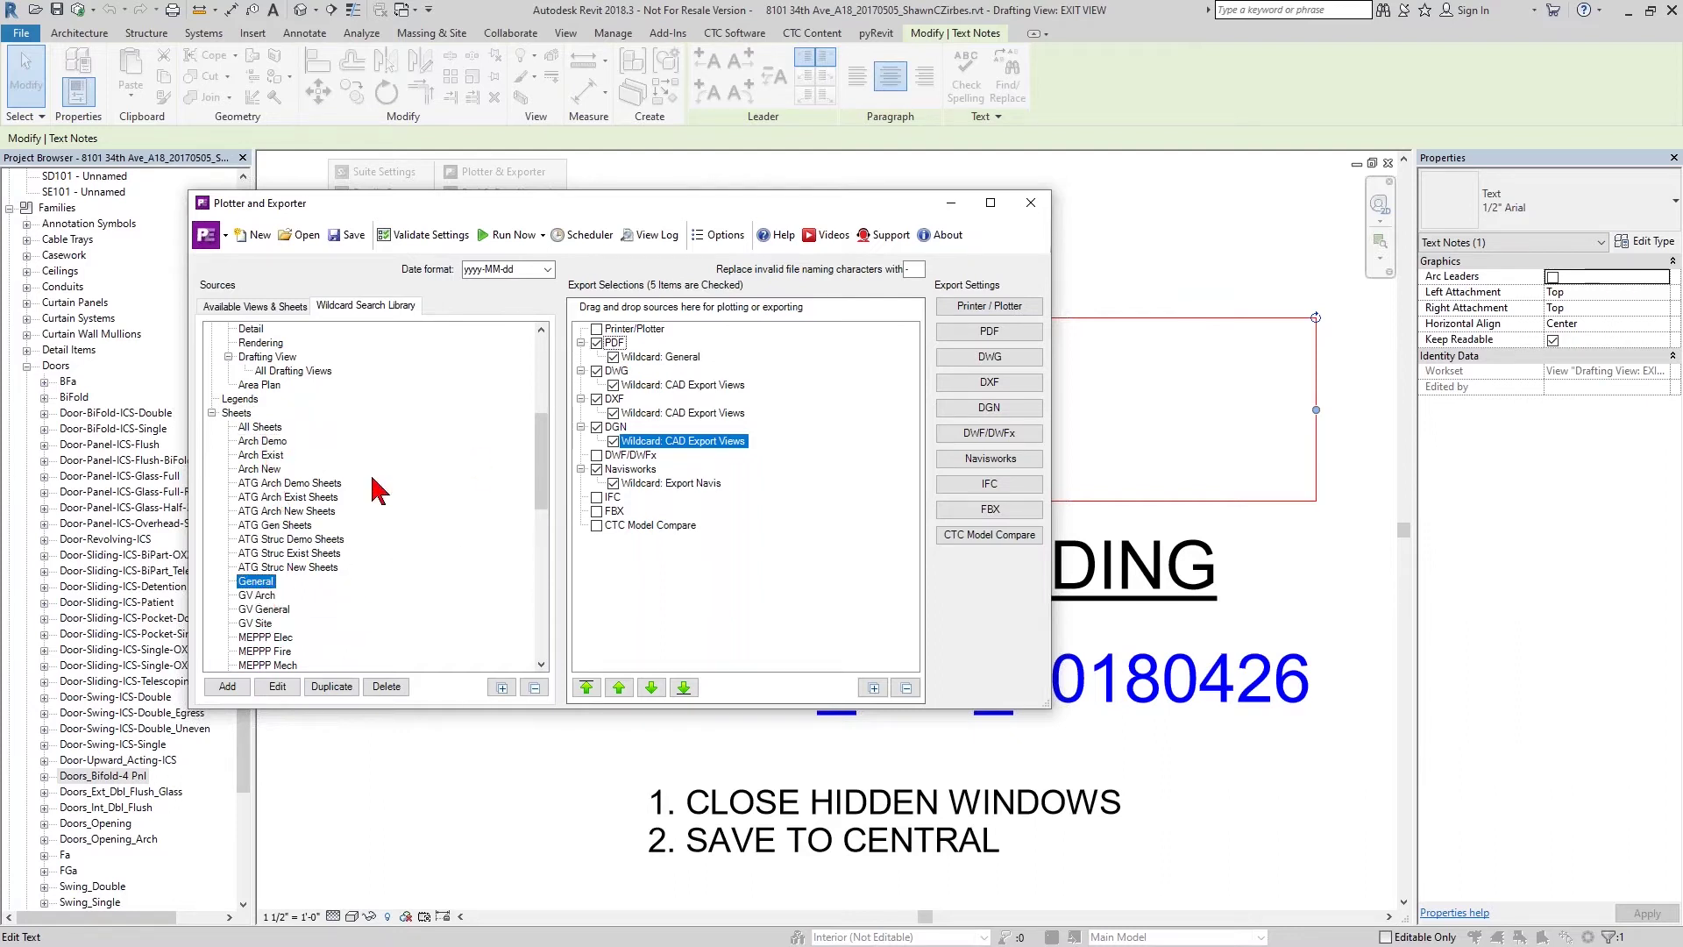
left_click(269, 443)
left_click(263, 469, "shift")
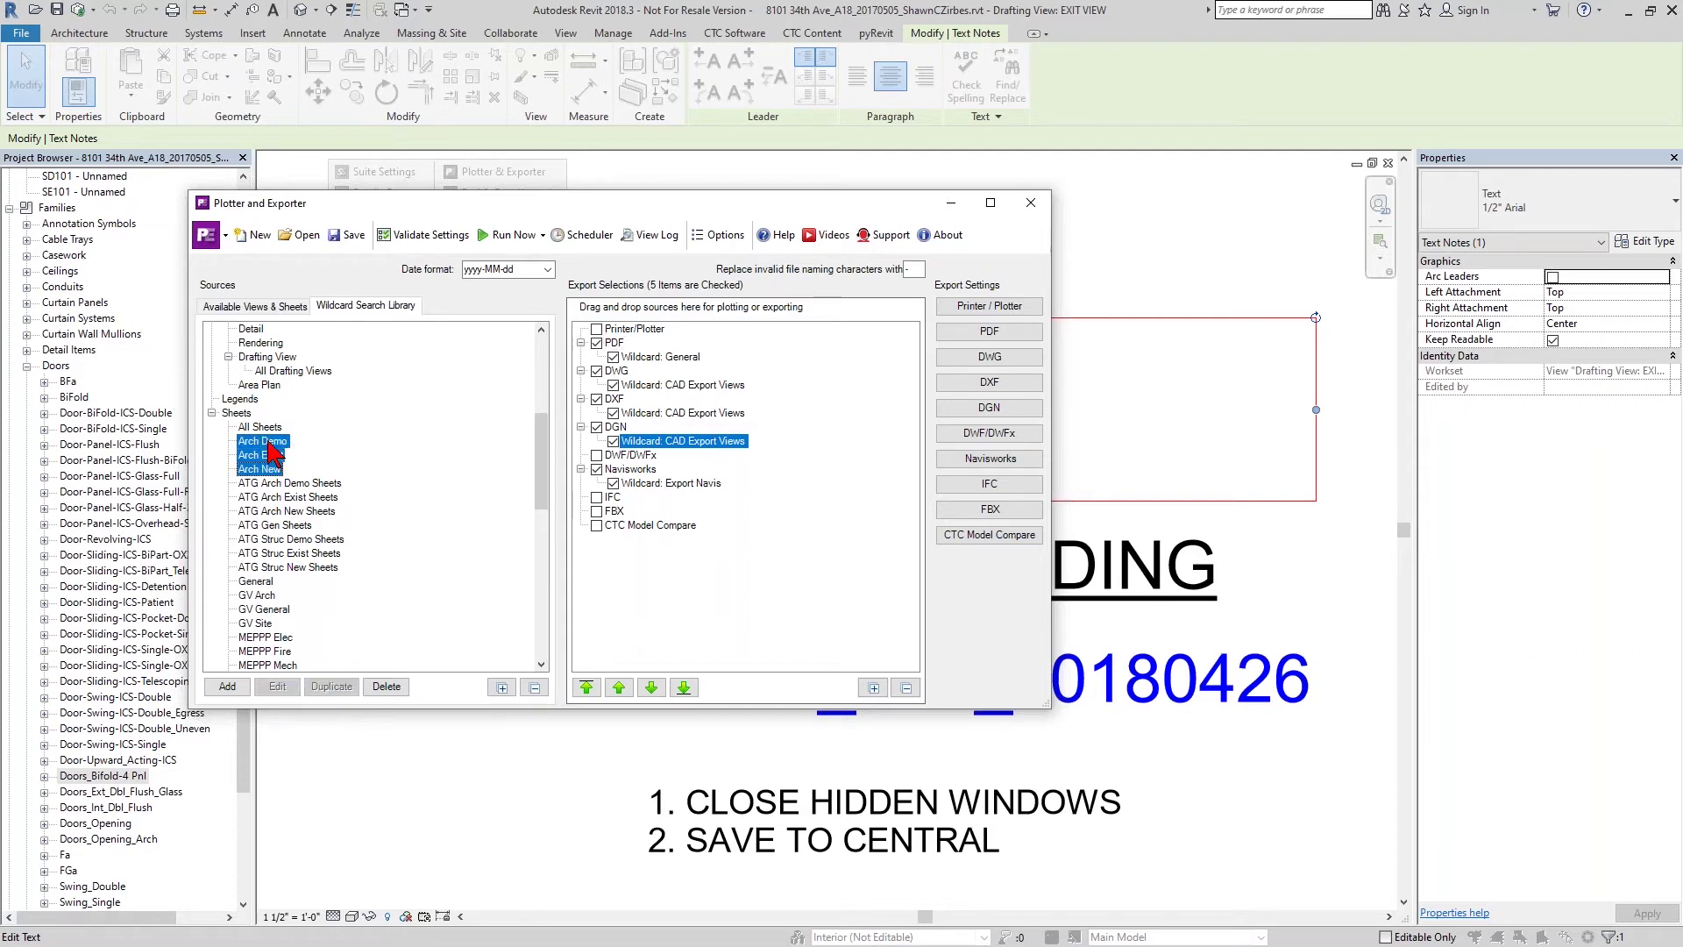
left_click_drag(274, 451, 616, 346)
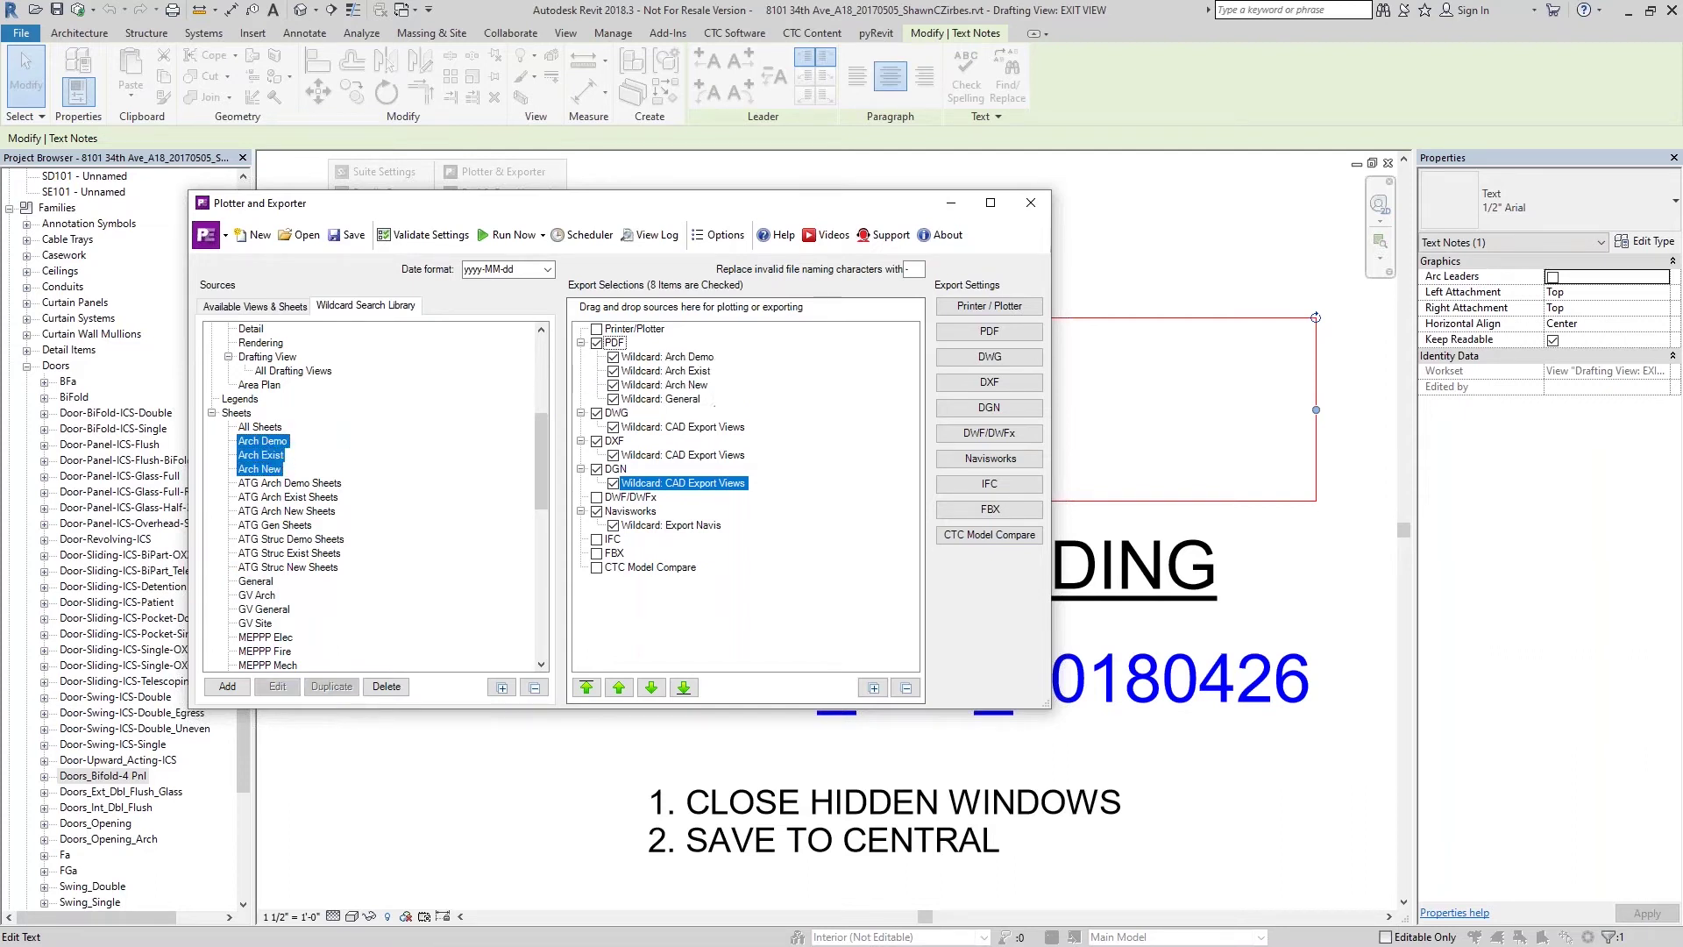
Review the Arch Exist wildcard search criteria and close them unchanged.
left_click(667, 371)
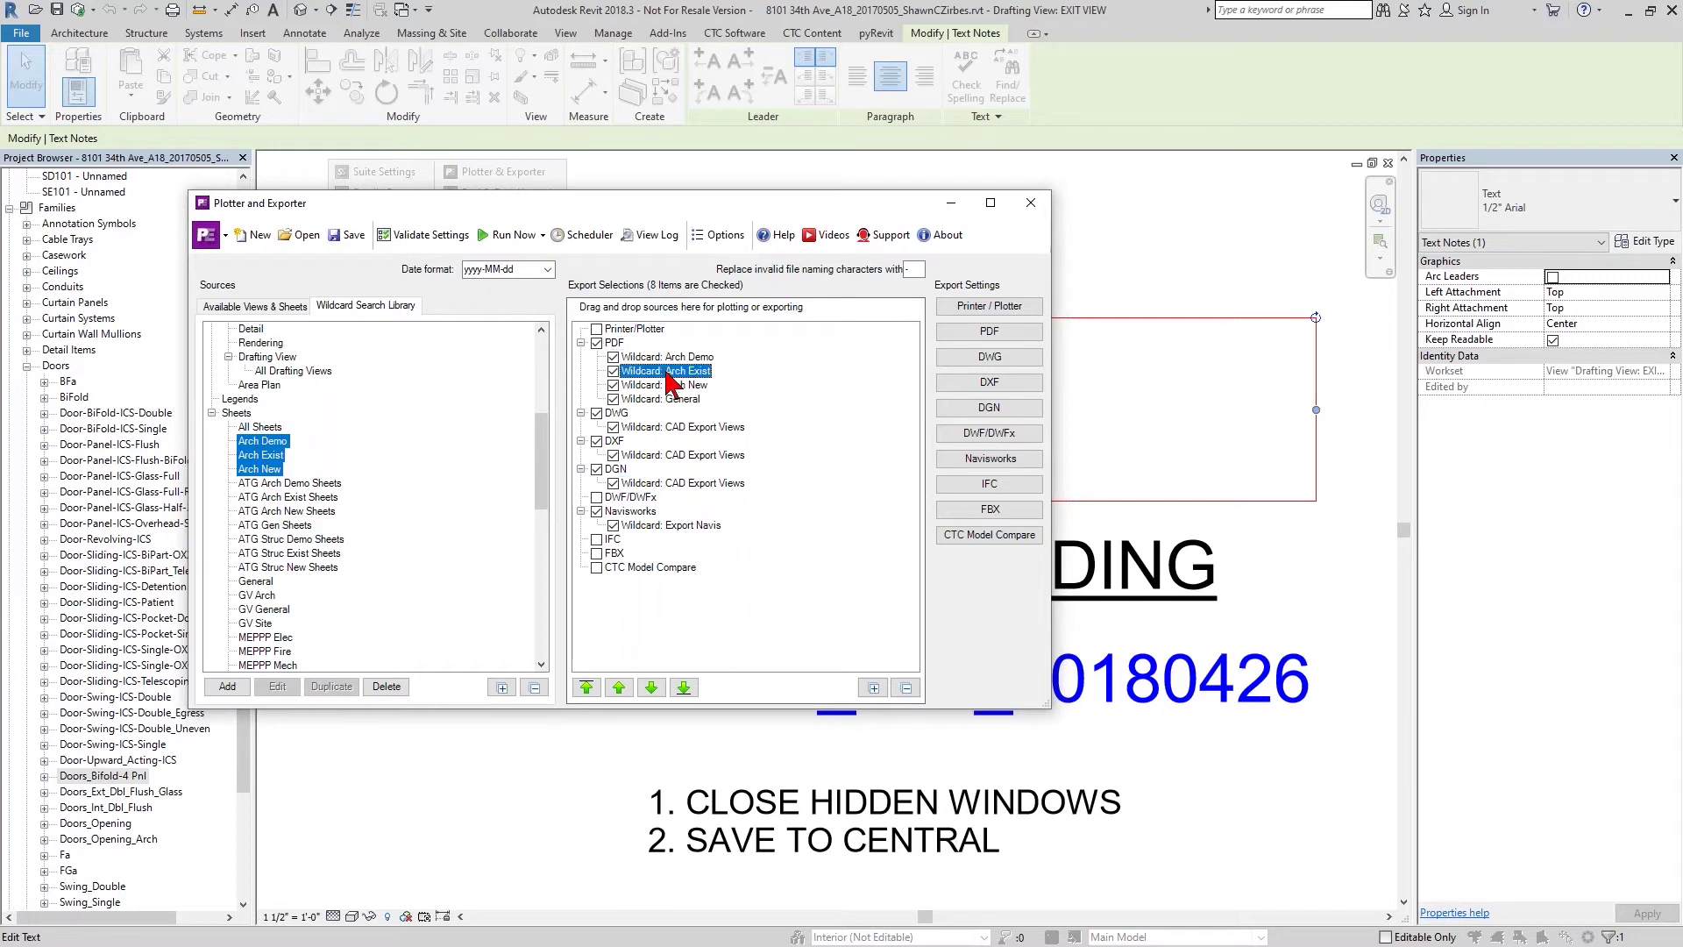
double_click(666, 373)
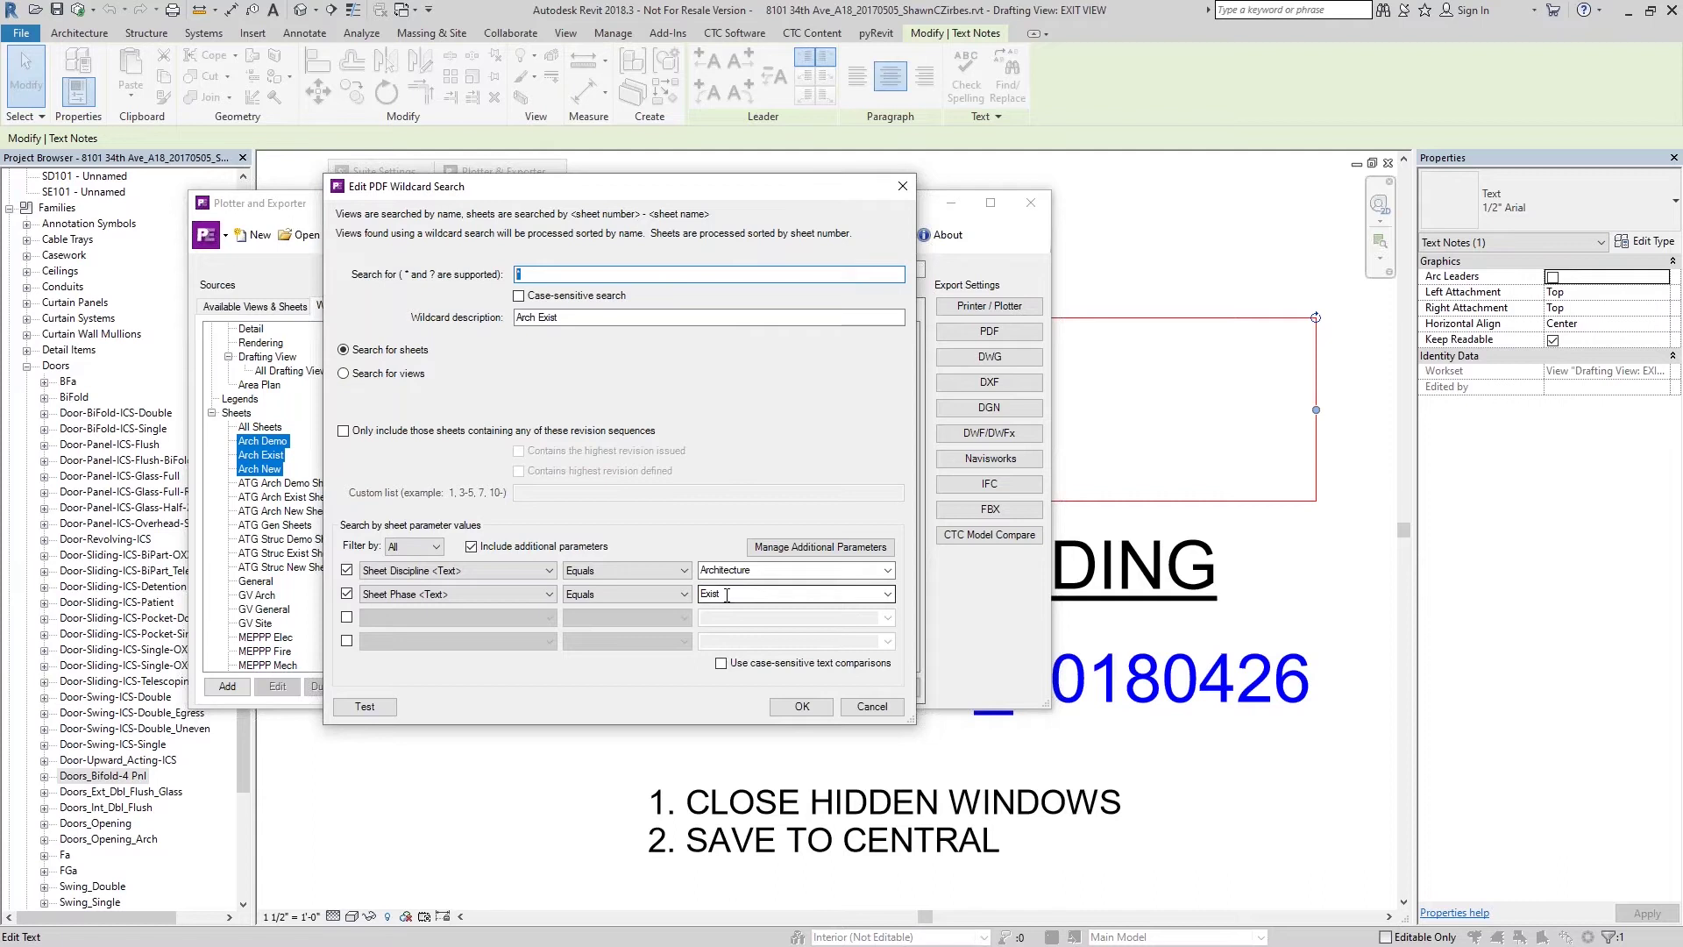
left_click(859, 709)
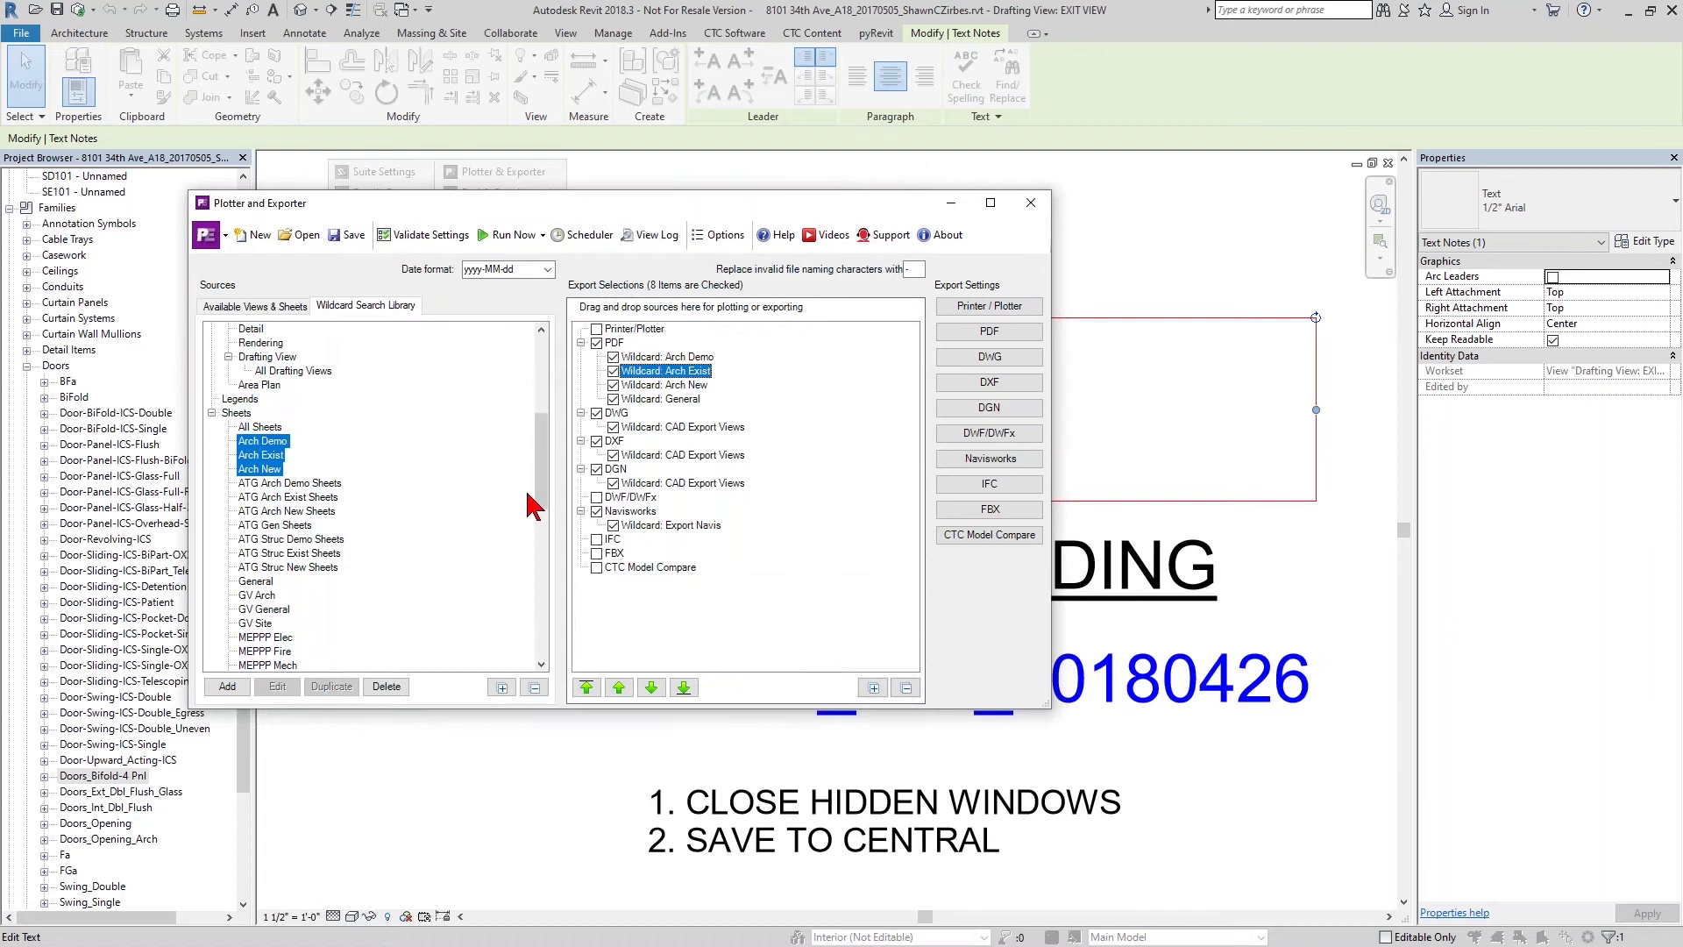
Drag the Struc Demo, Struc Exist and Struc New searches onto the PDF export.
left_click(305, 540)
scroll(298, 561, "down", 7)
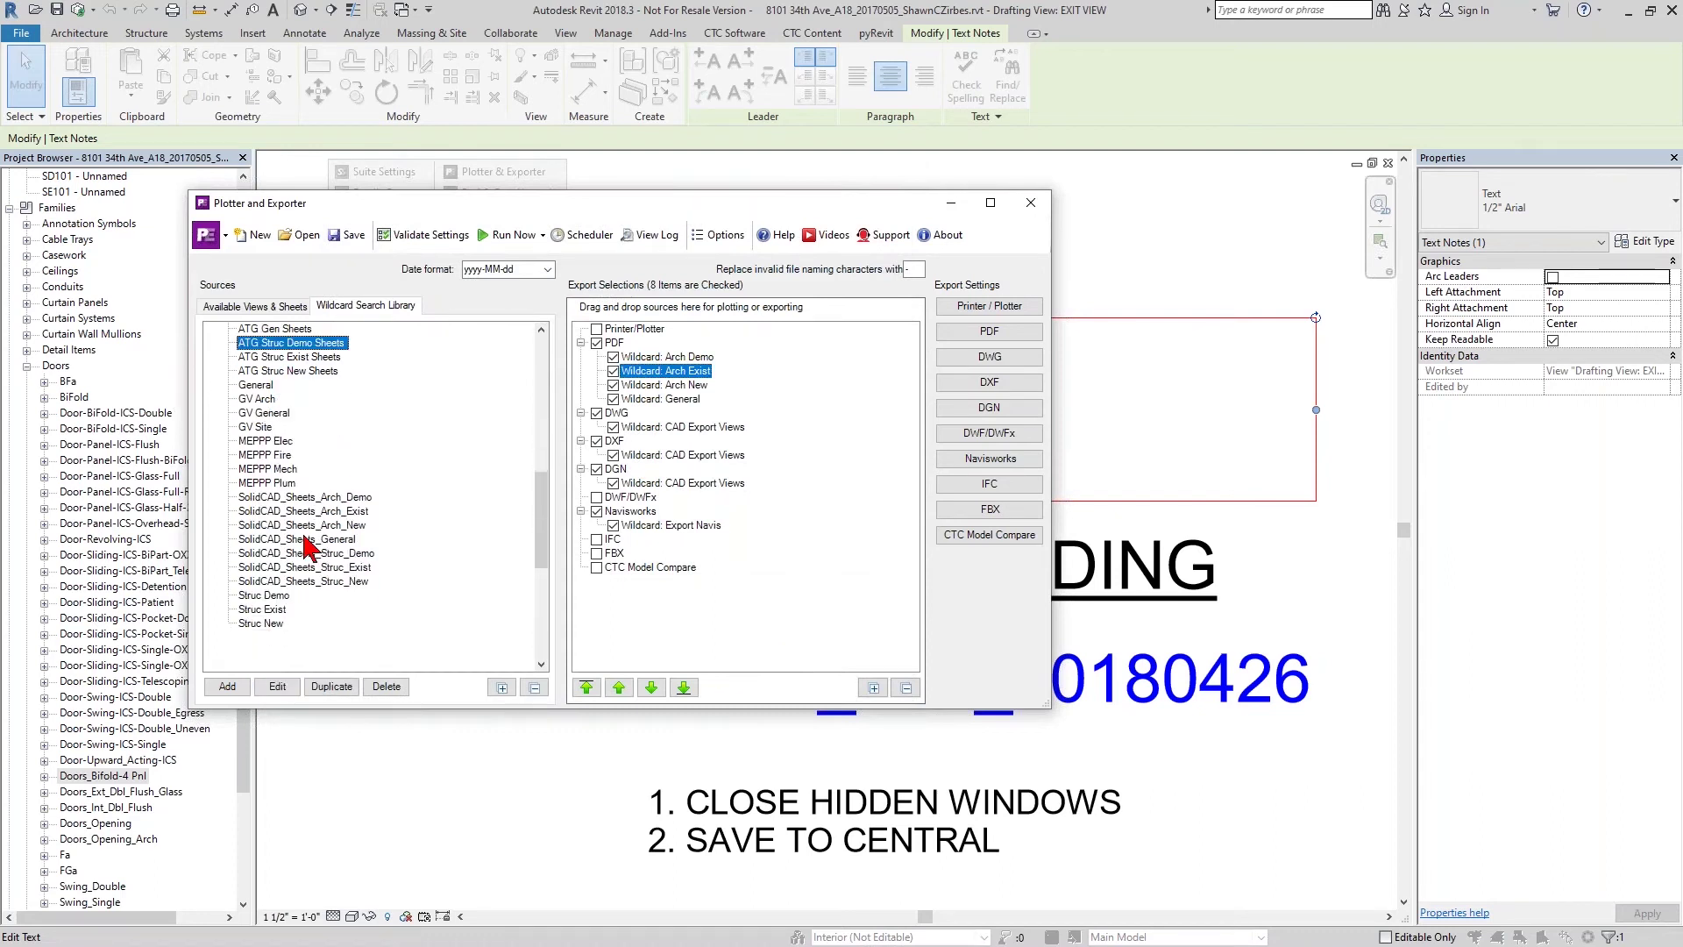
left_click(269, 513)
left_click(273, 539, "shift")
left_click_drag(557, 426, 615, 343)
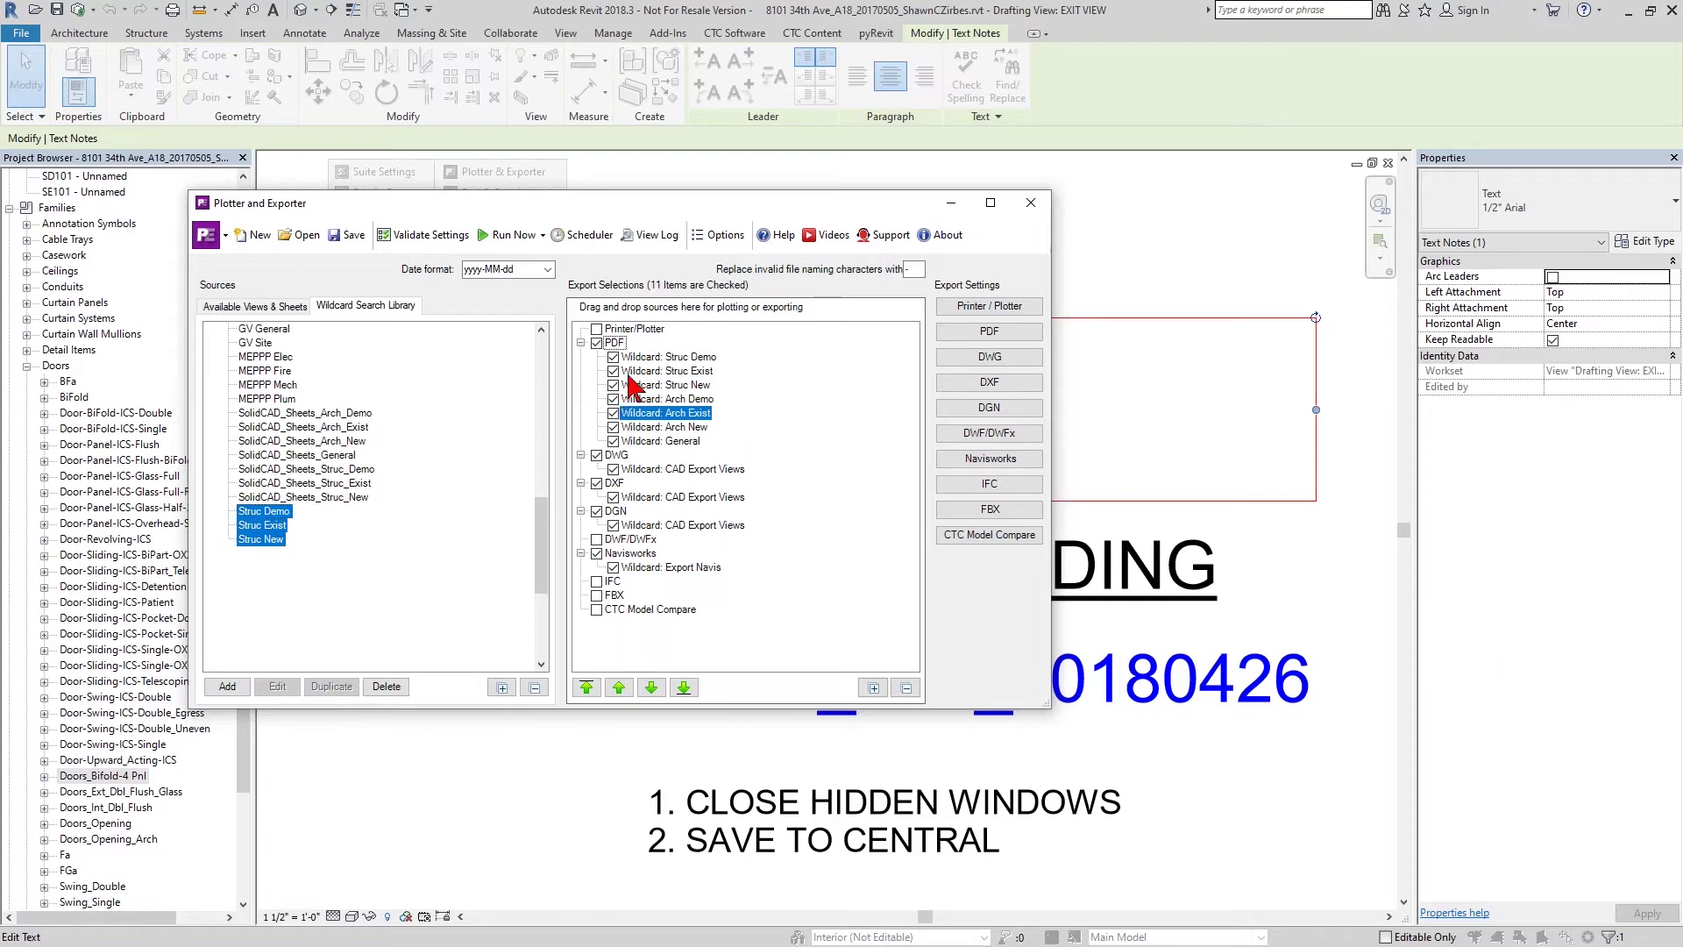
Reorder the PDF list: General to the top, Struc Exist above Struc Demo, Arch Exist above Arch Demo.
left_click(688, 357)
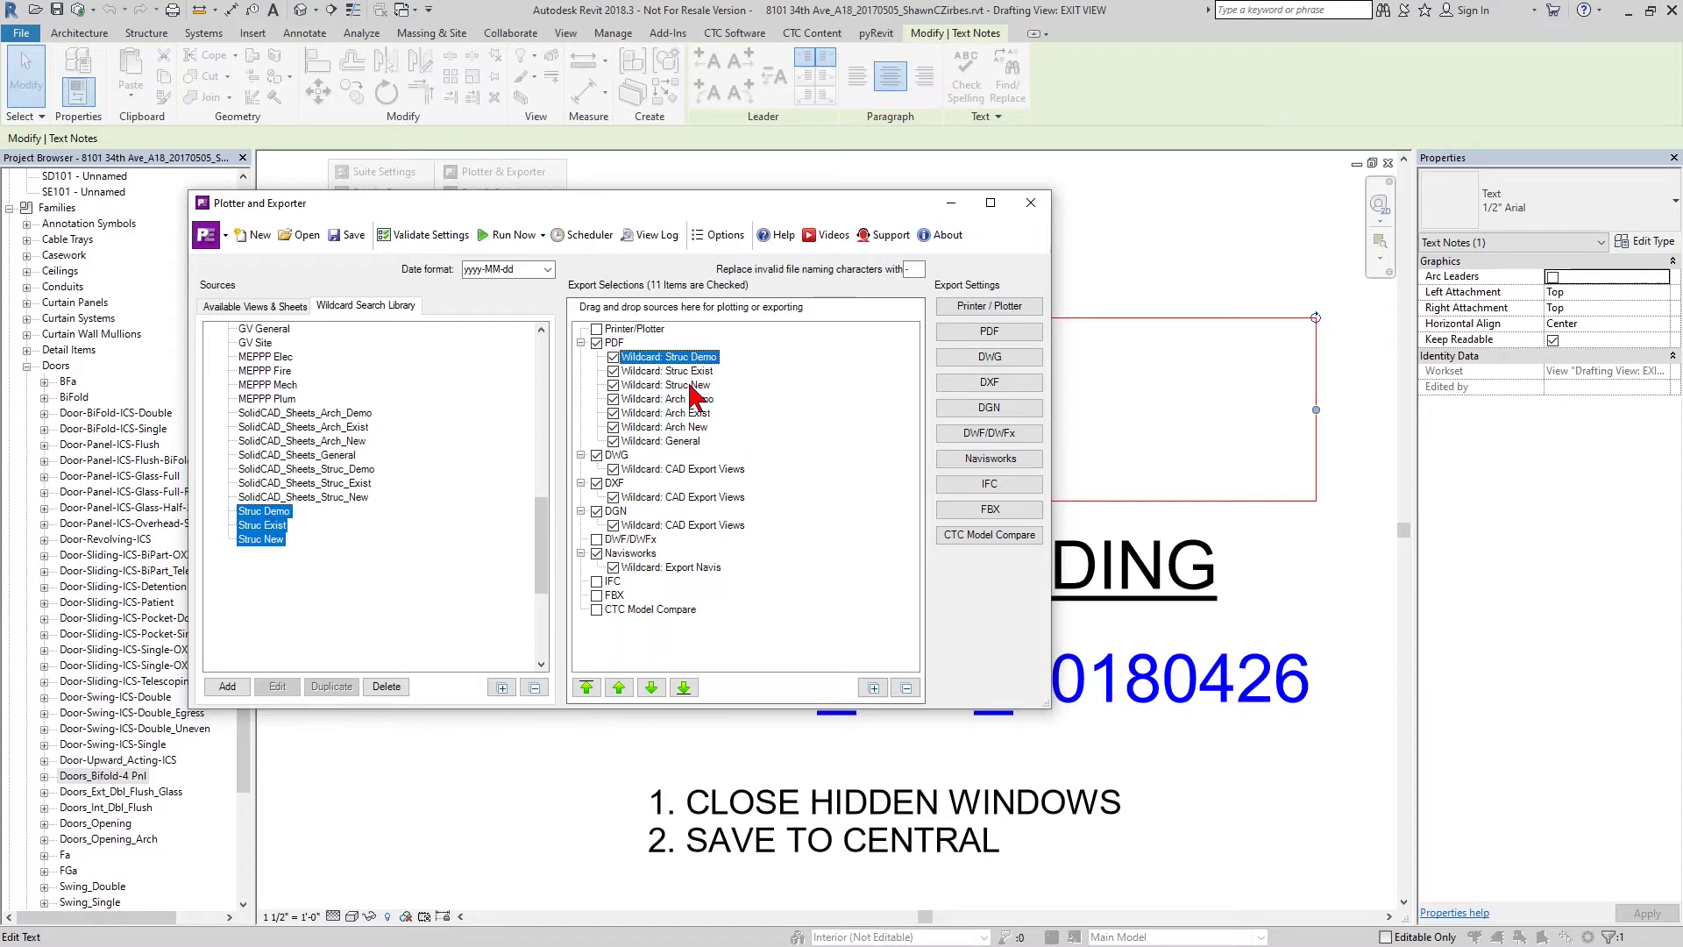
left_click(698, 441)
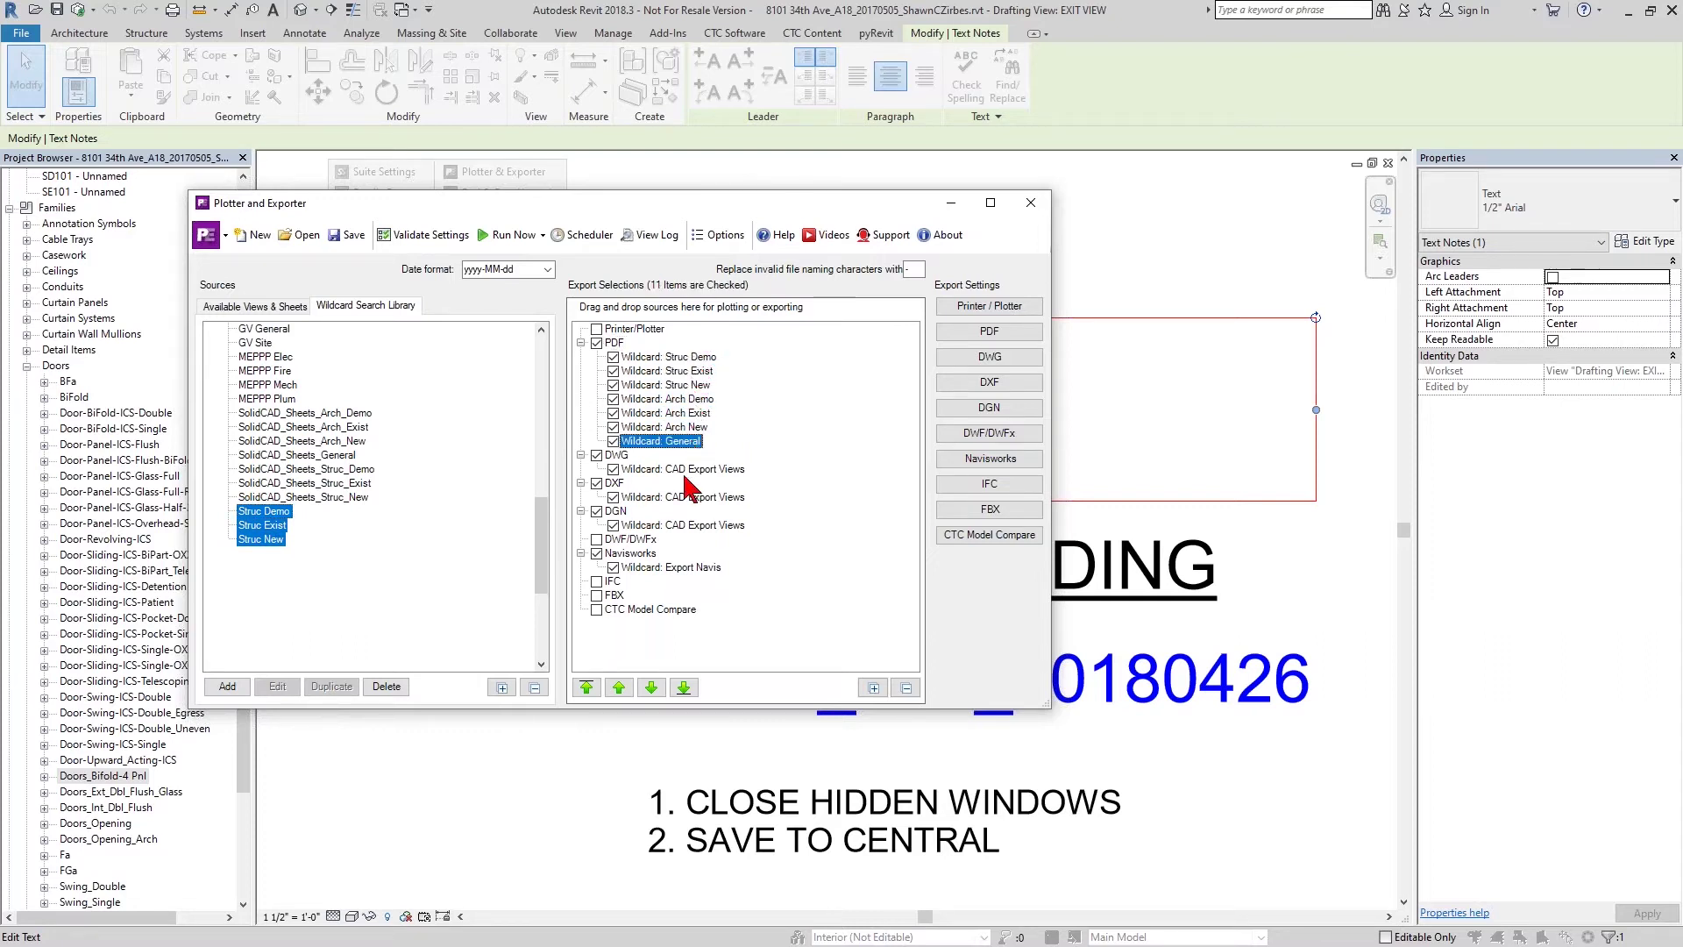
left_click(586, 688)
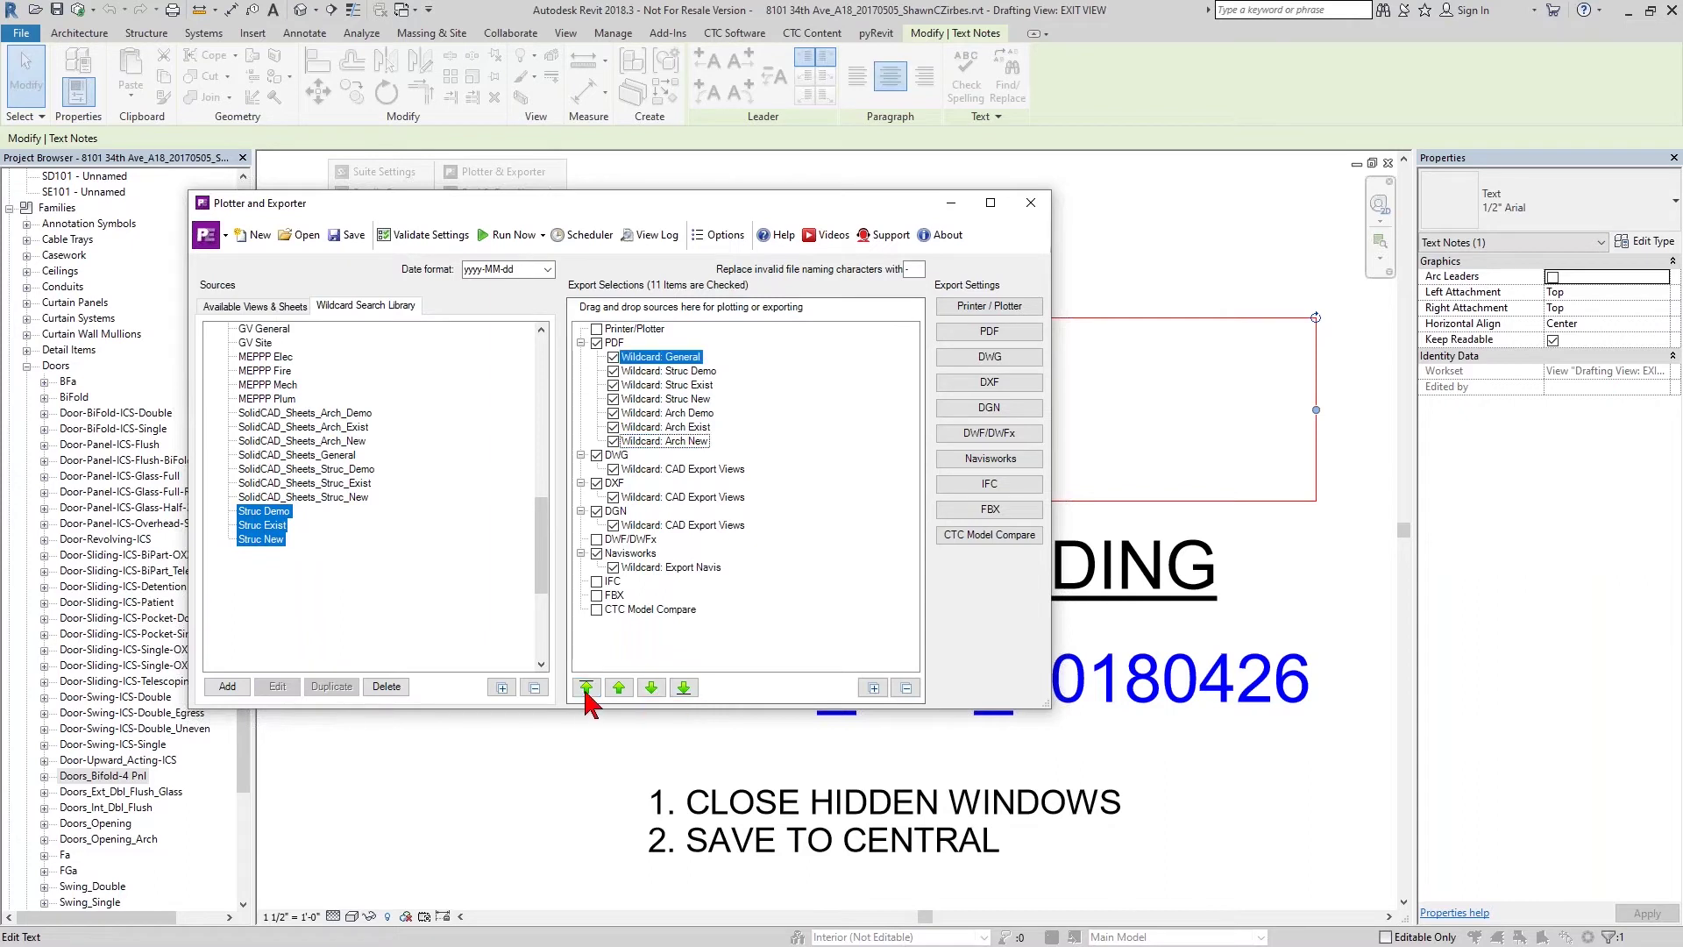
left_click(701, 386)
left_click(618, 688)
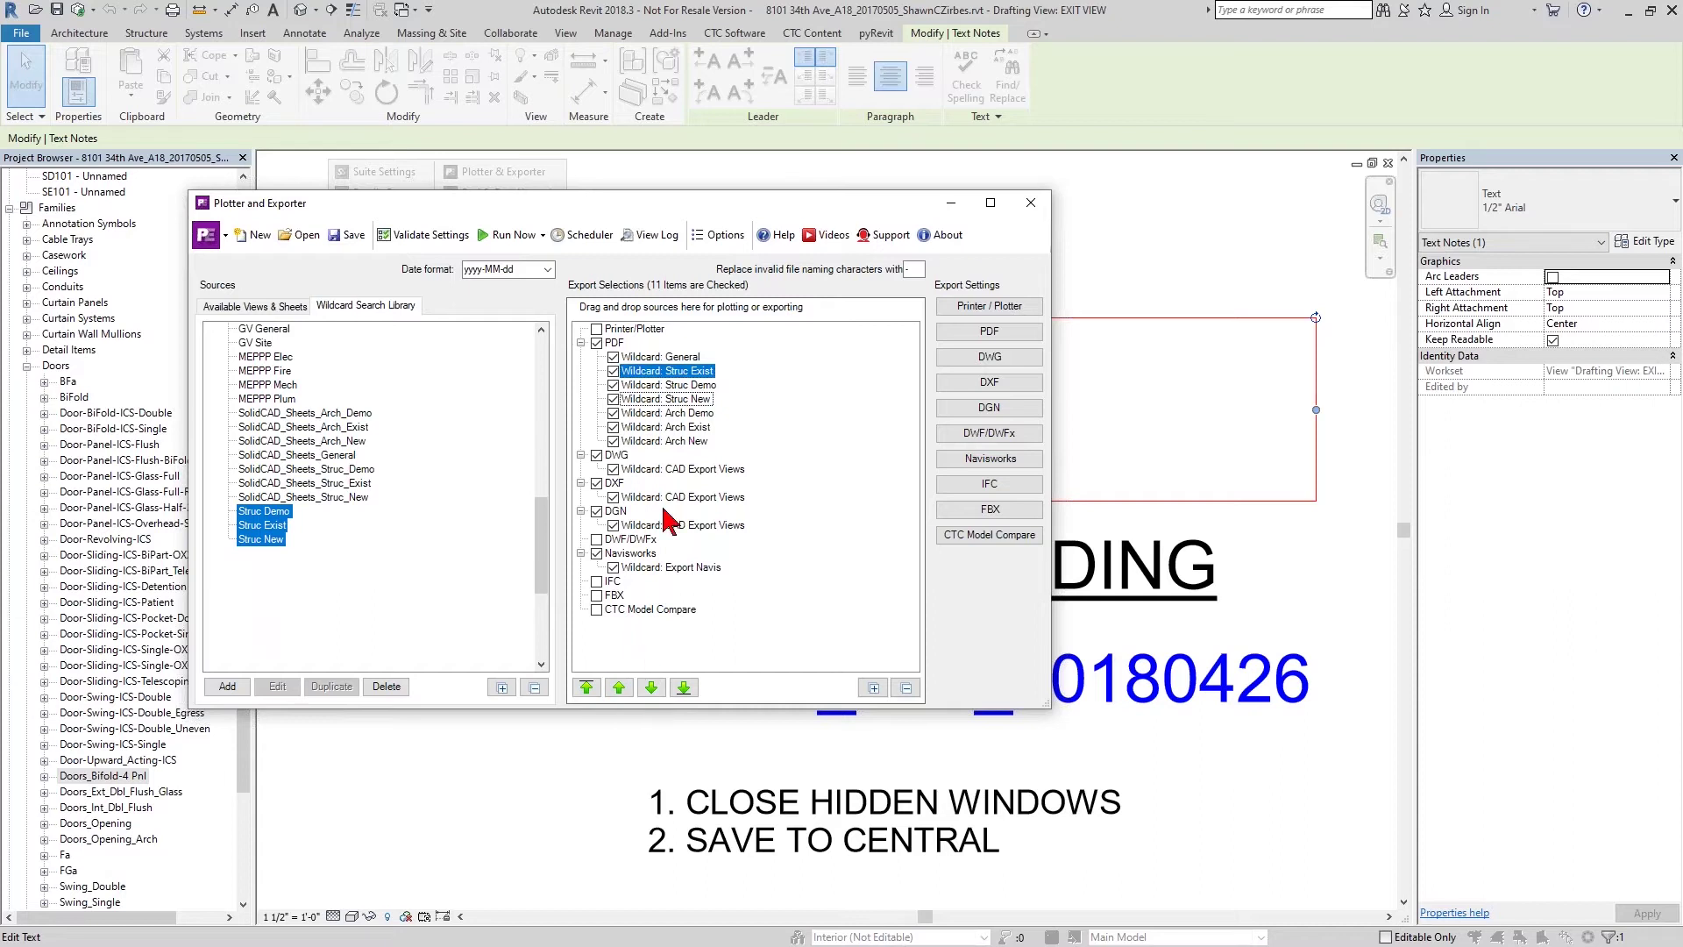
left_click(688, 415)
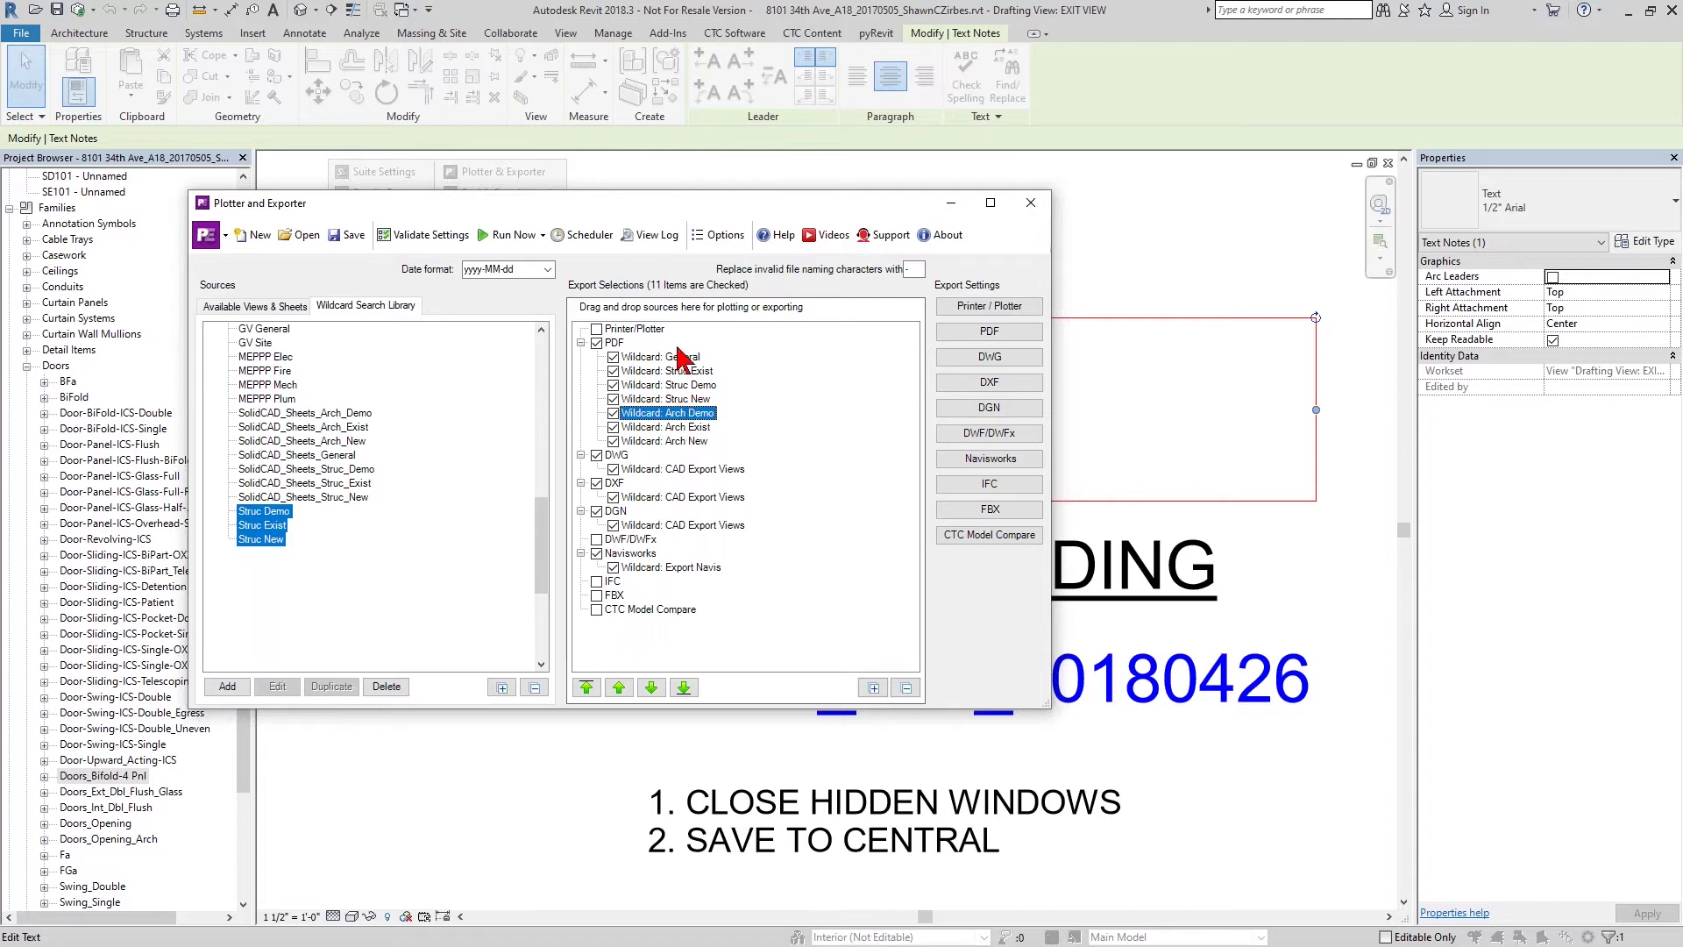
left_click(680, 427)
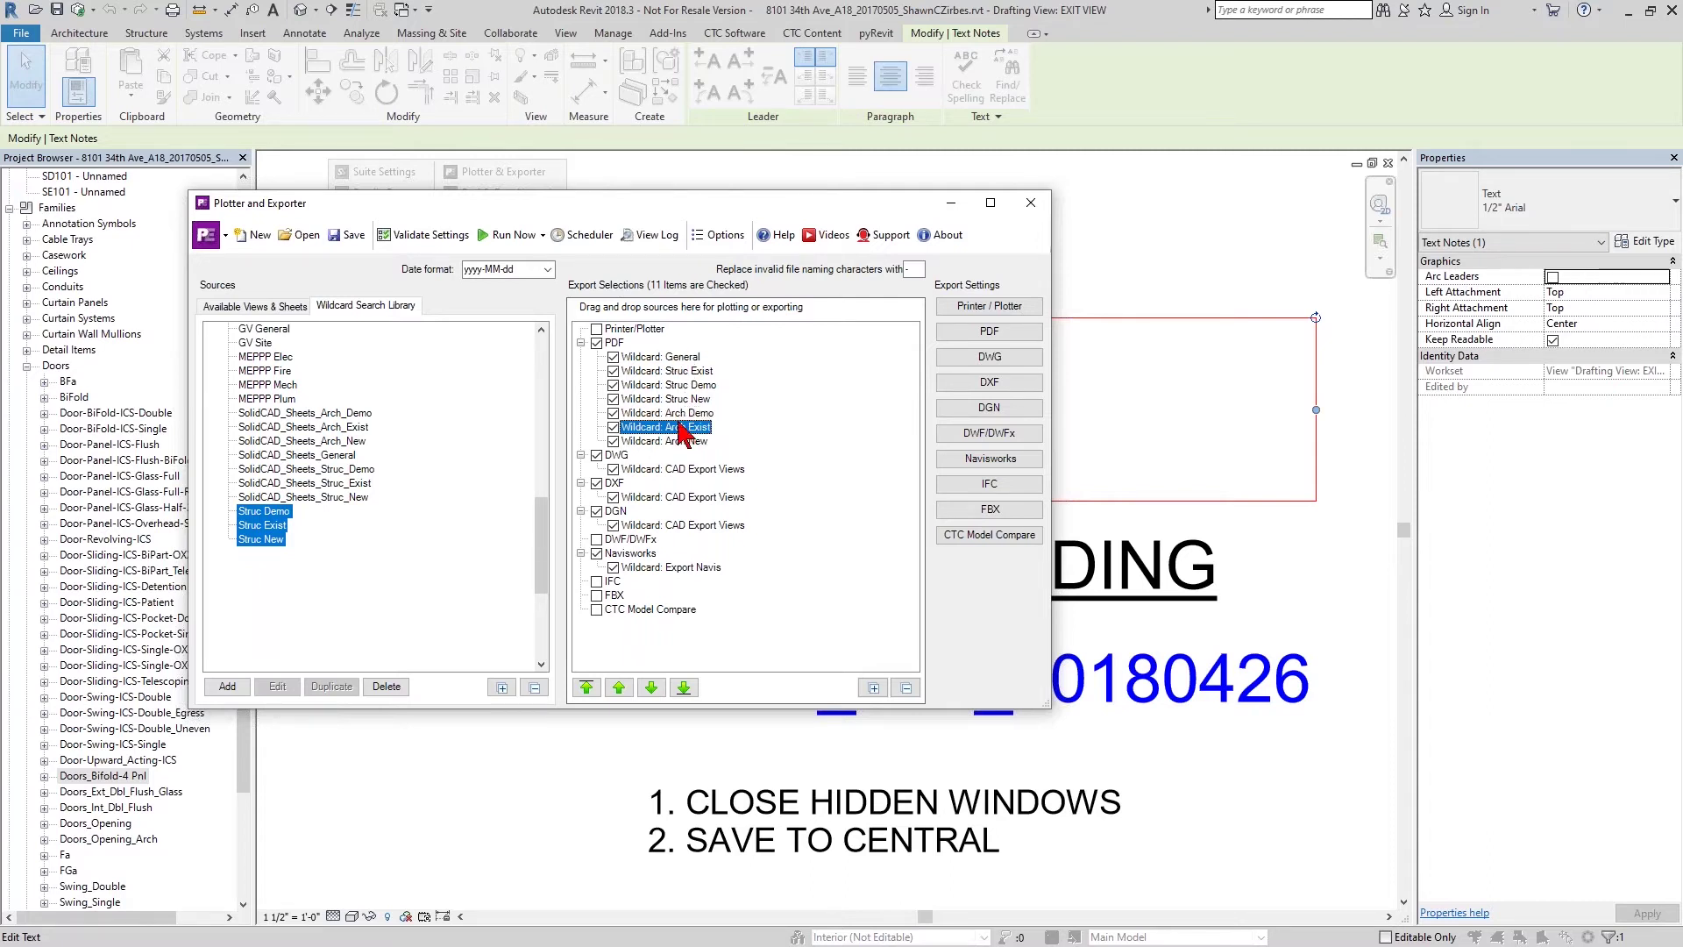
left_click(621, 687)
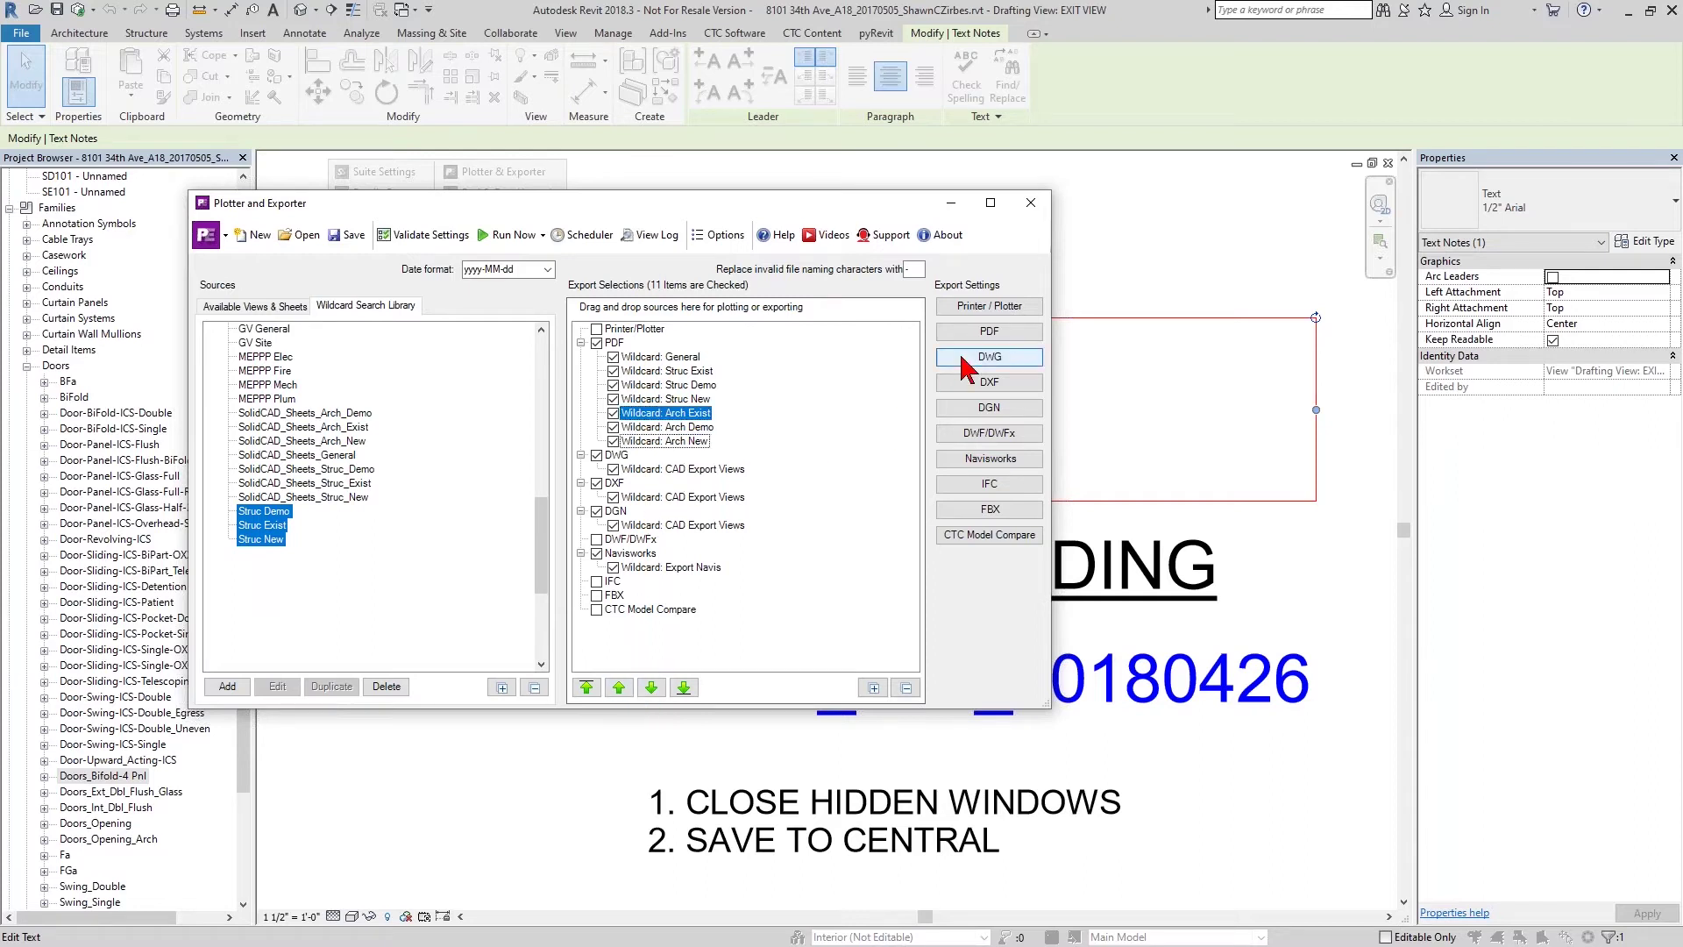
In PDF Export Settings, choose the CTC PDF Writer printer and PDF-Arch E1 print settings.
left_click(1006, 336)
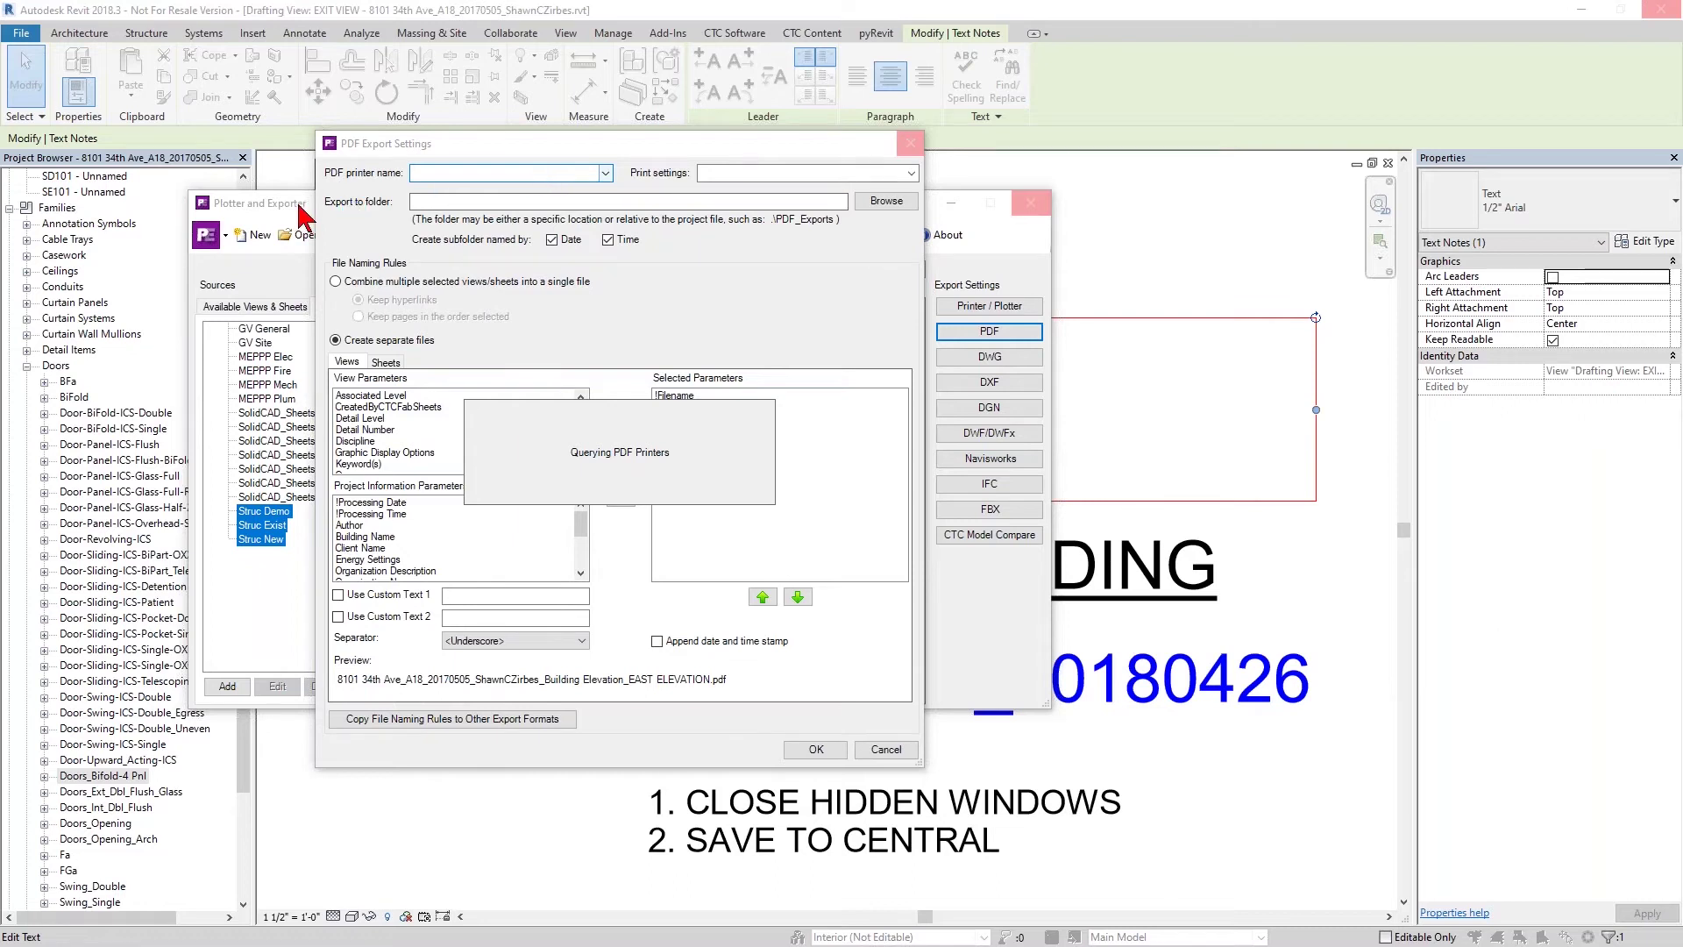
left_click(463, 203)
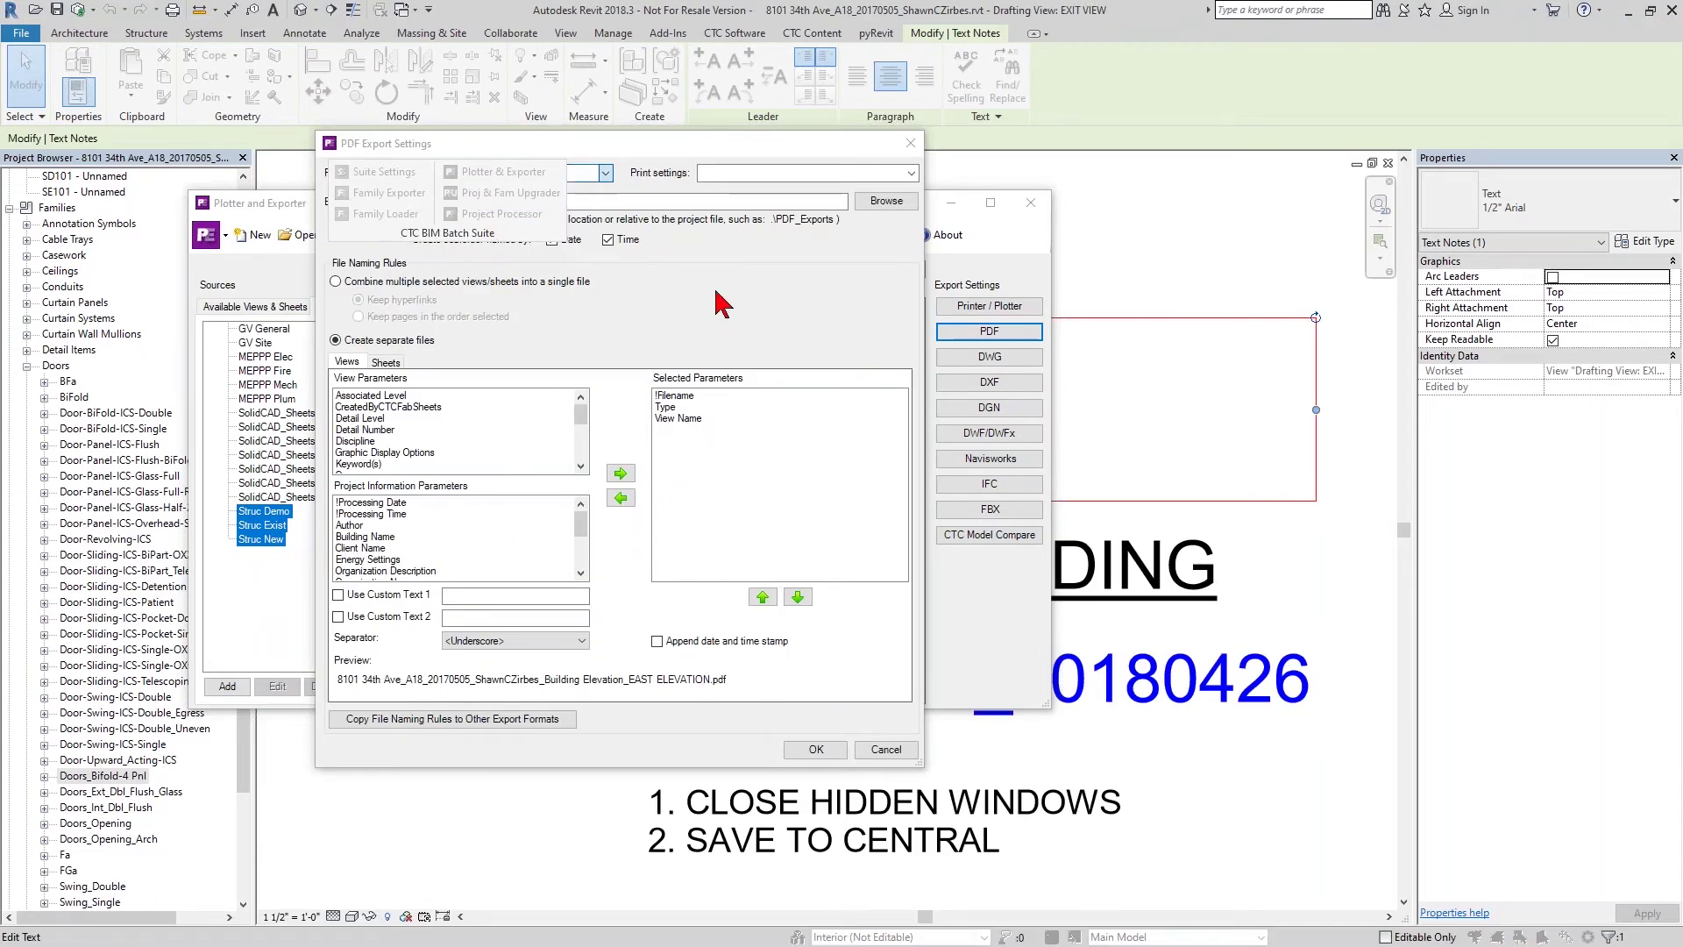
left_click(583, 178)
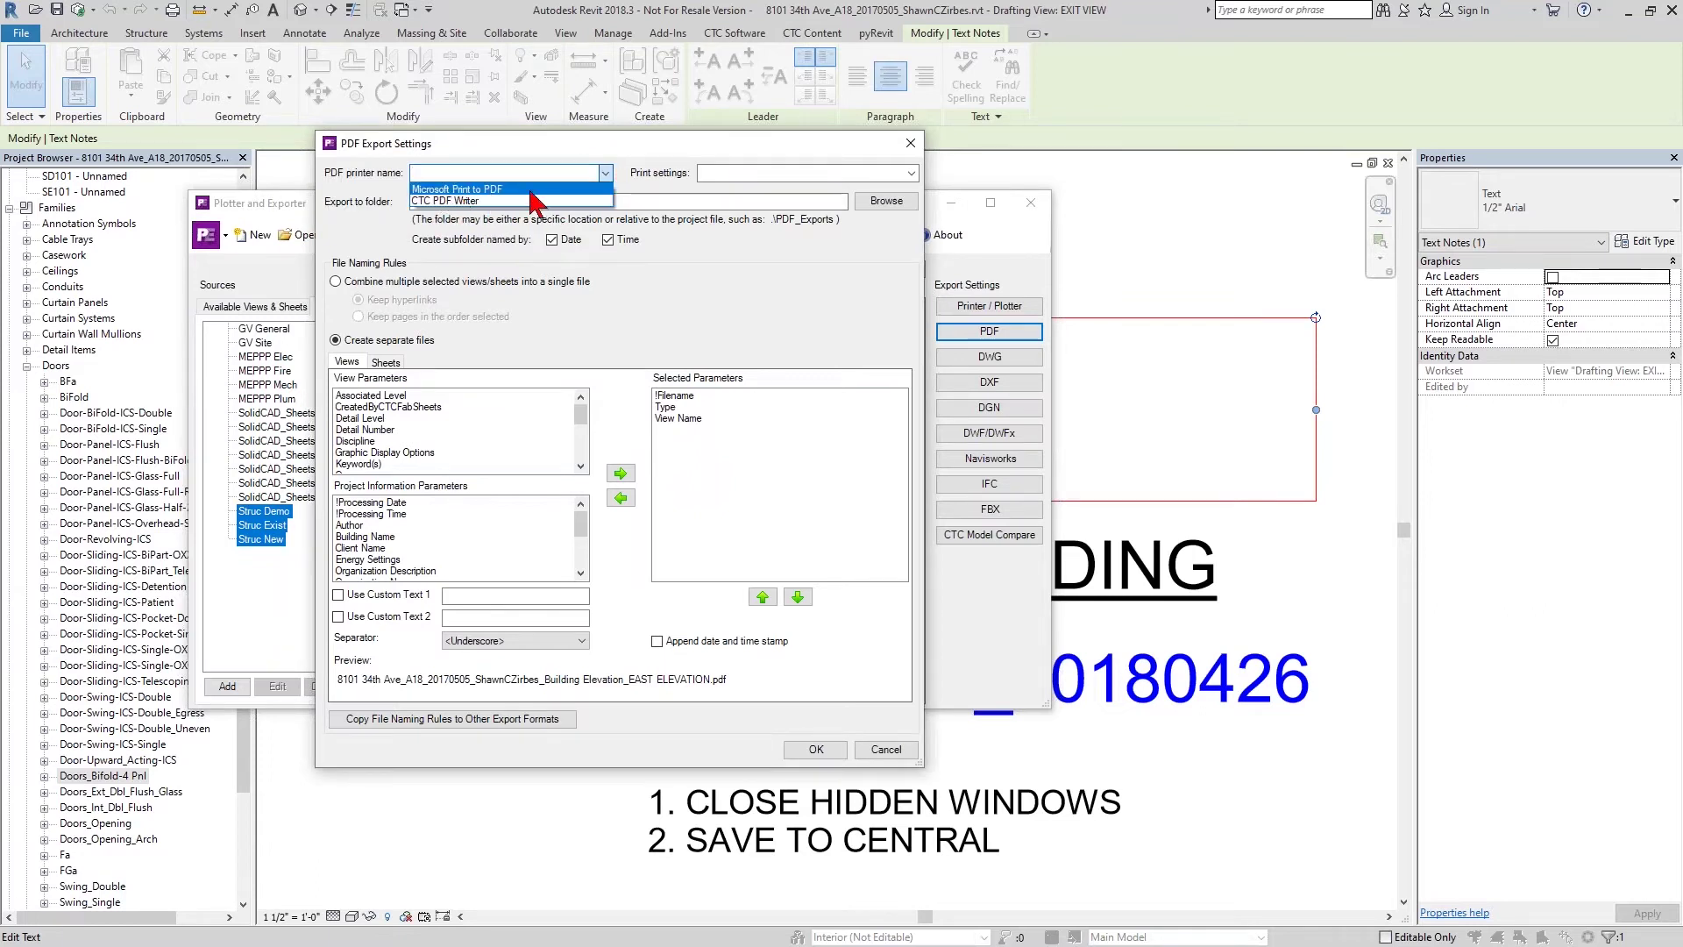
left_click(483, 203)
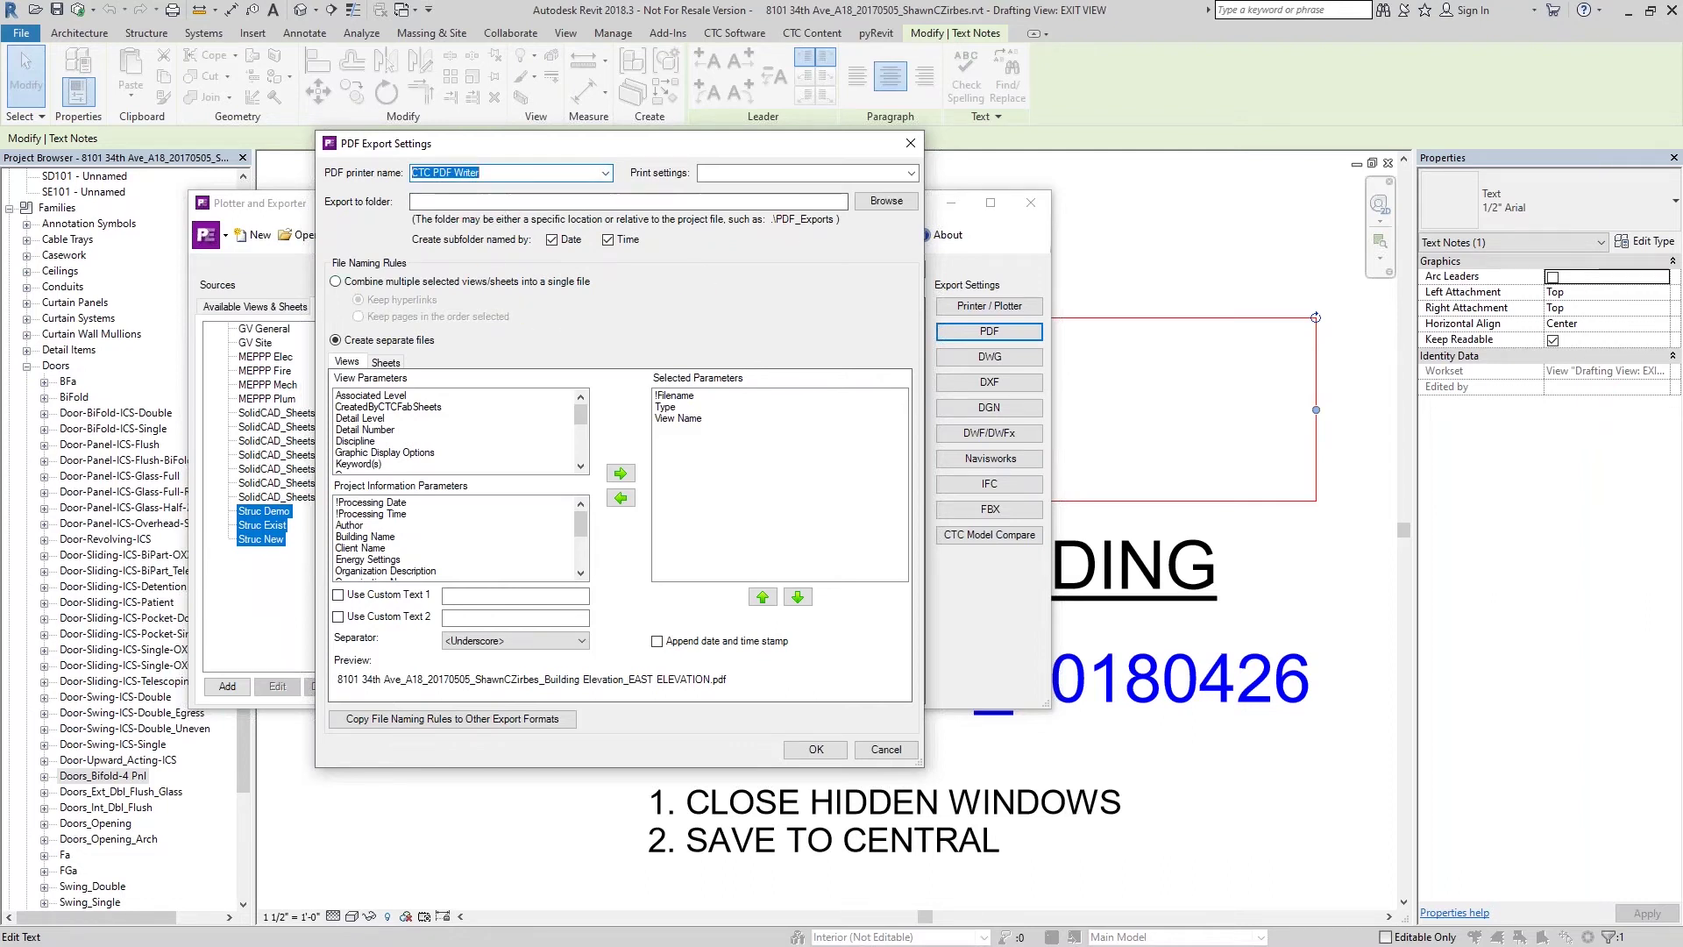
left_click(909, 174)
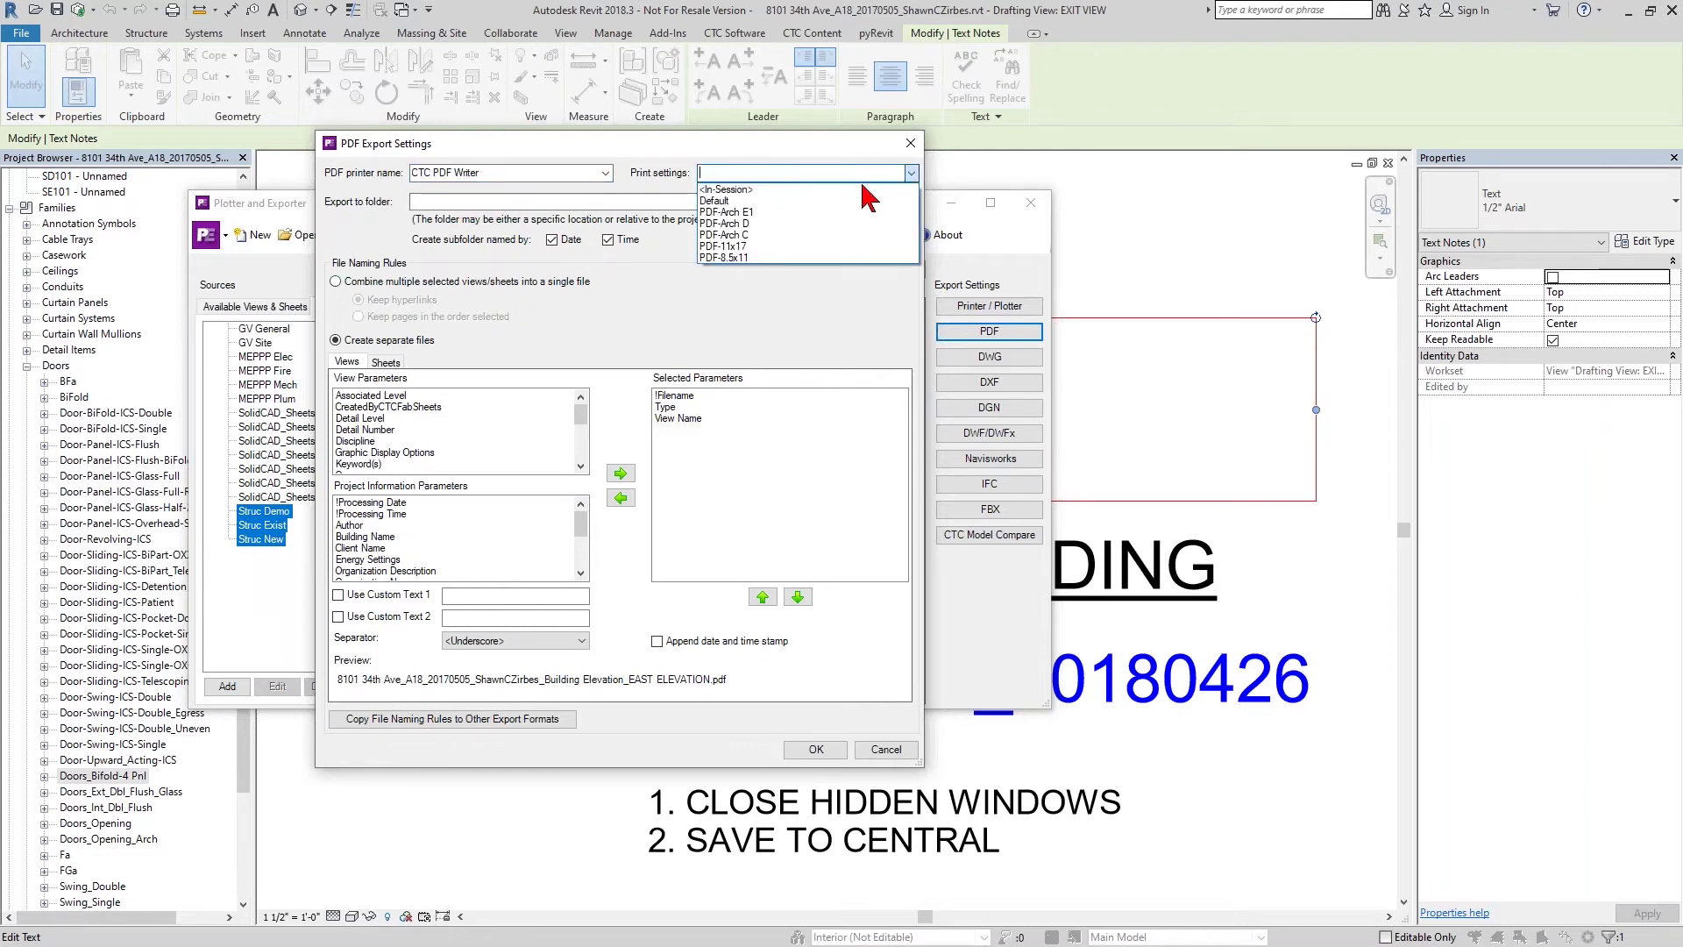
left_click(752, 212)
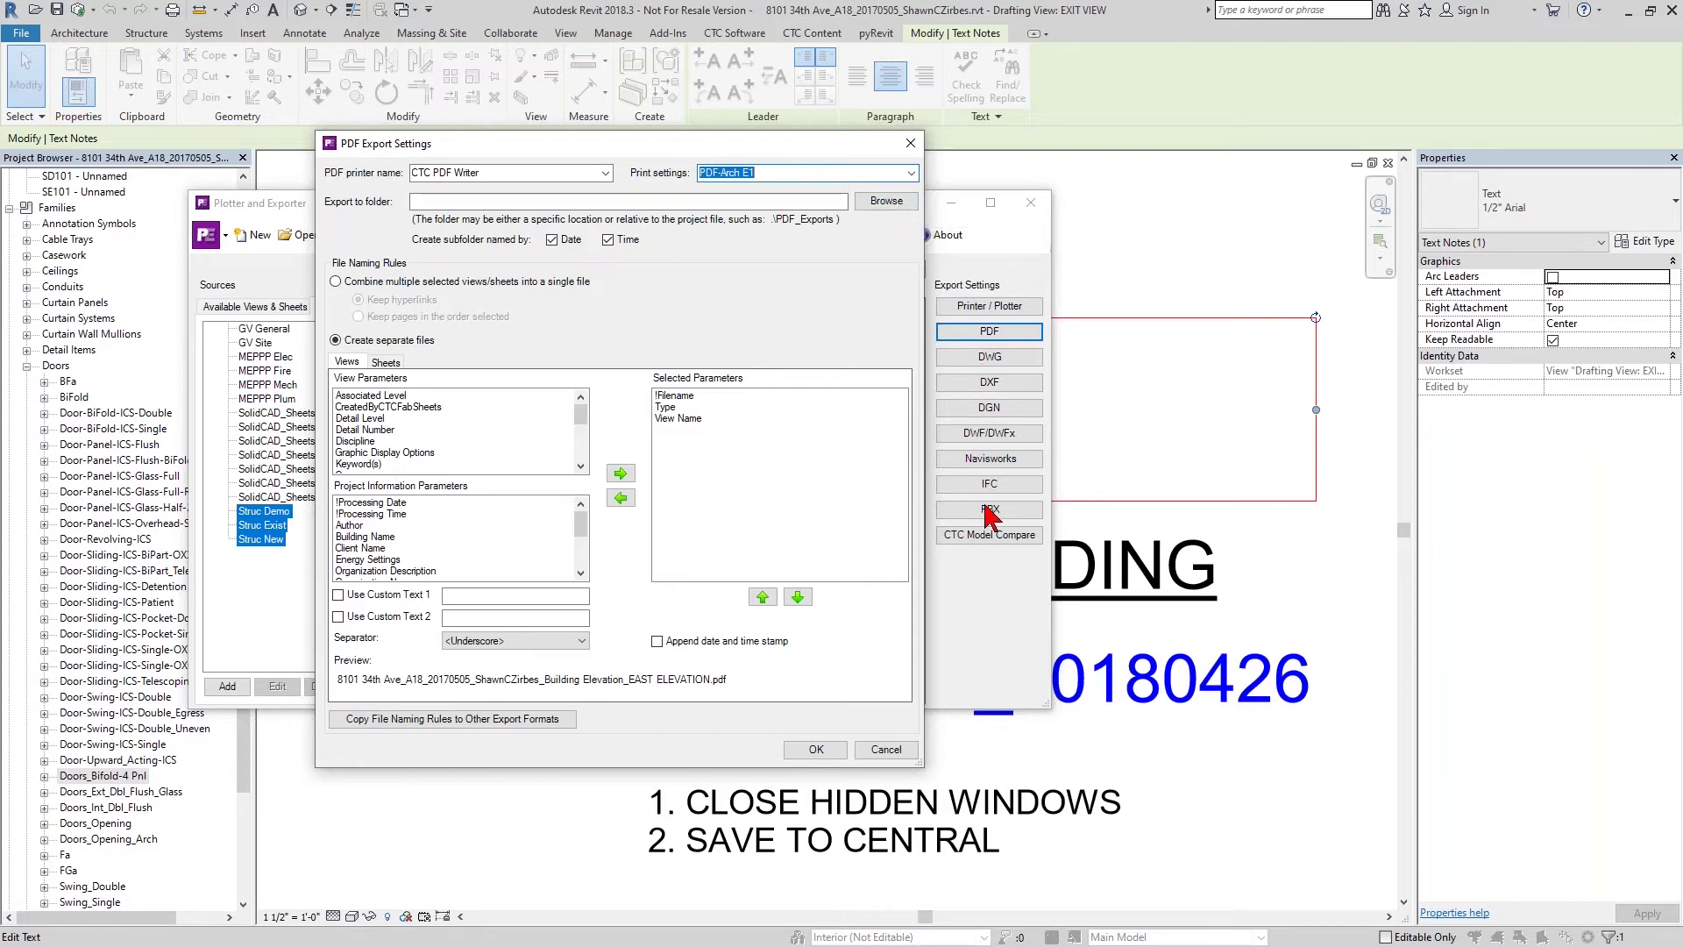
Browse to C:\!RET Demo\Revit Models\Exports\PDF and confirm it as the export folder.
left_click(886, 201)
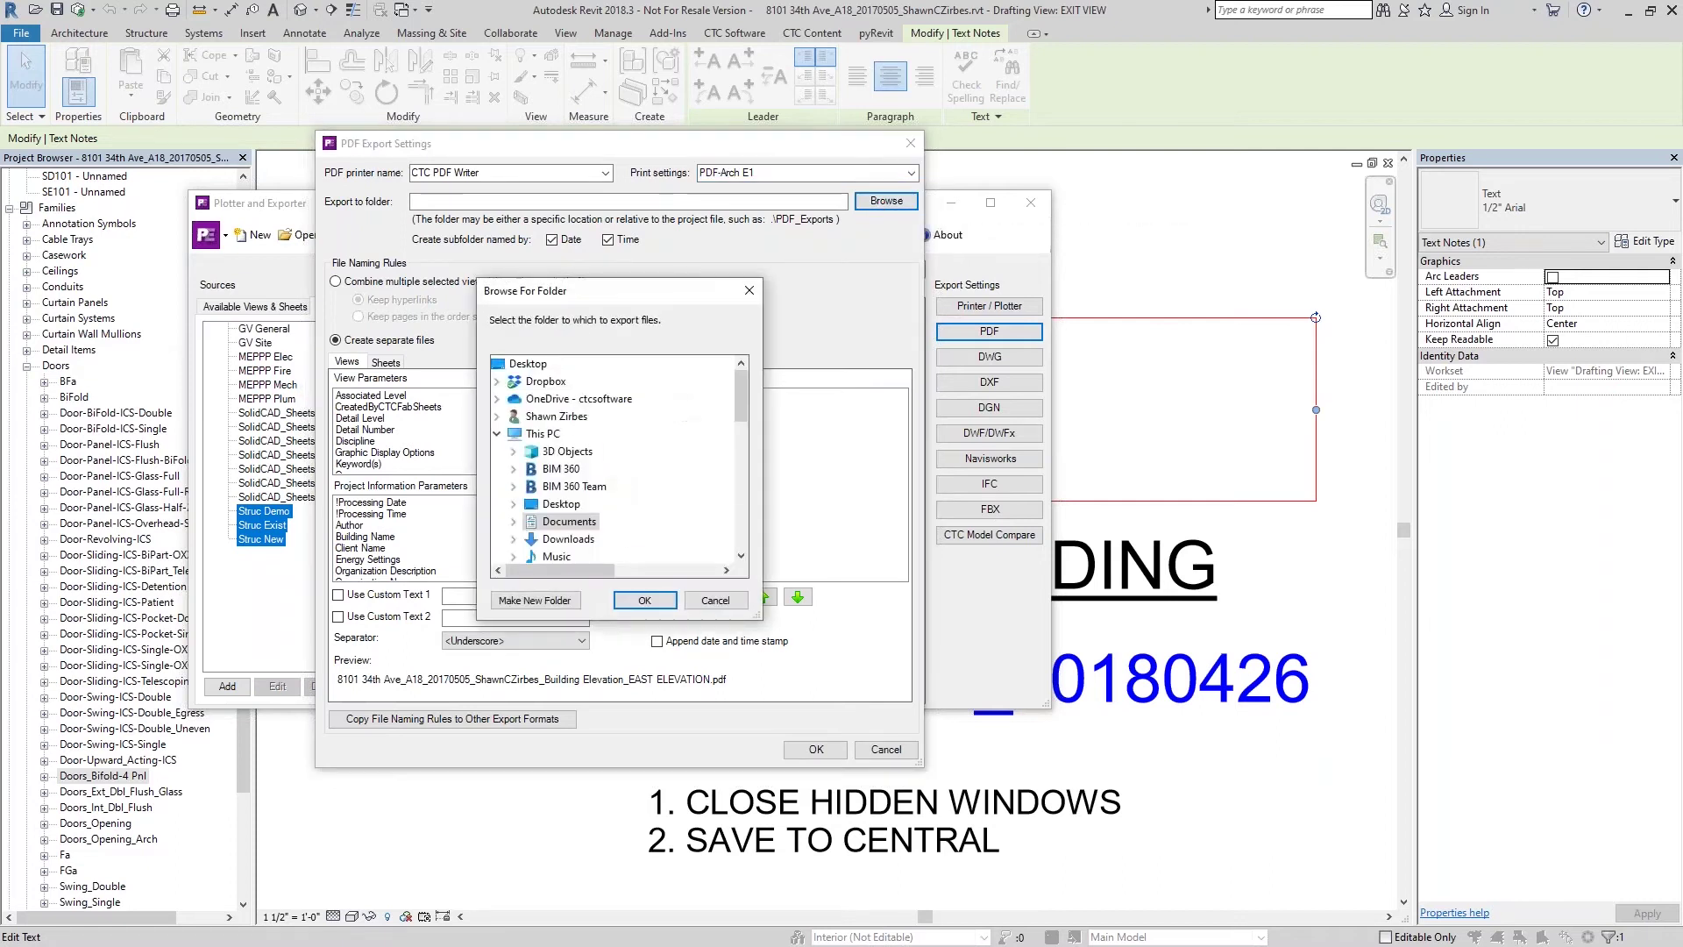
scroll(545, 509, "down", 5)
scroll(567, 462, "up", 2)
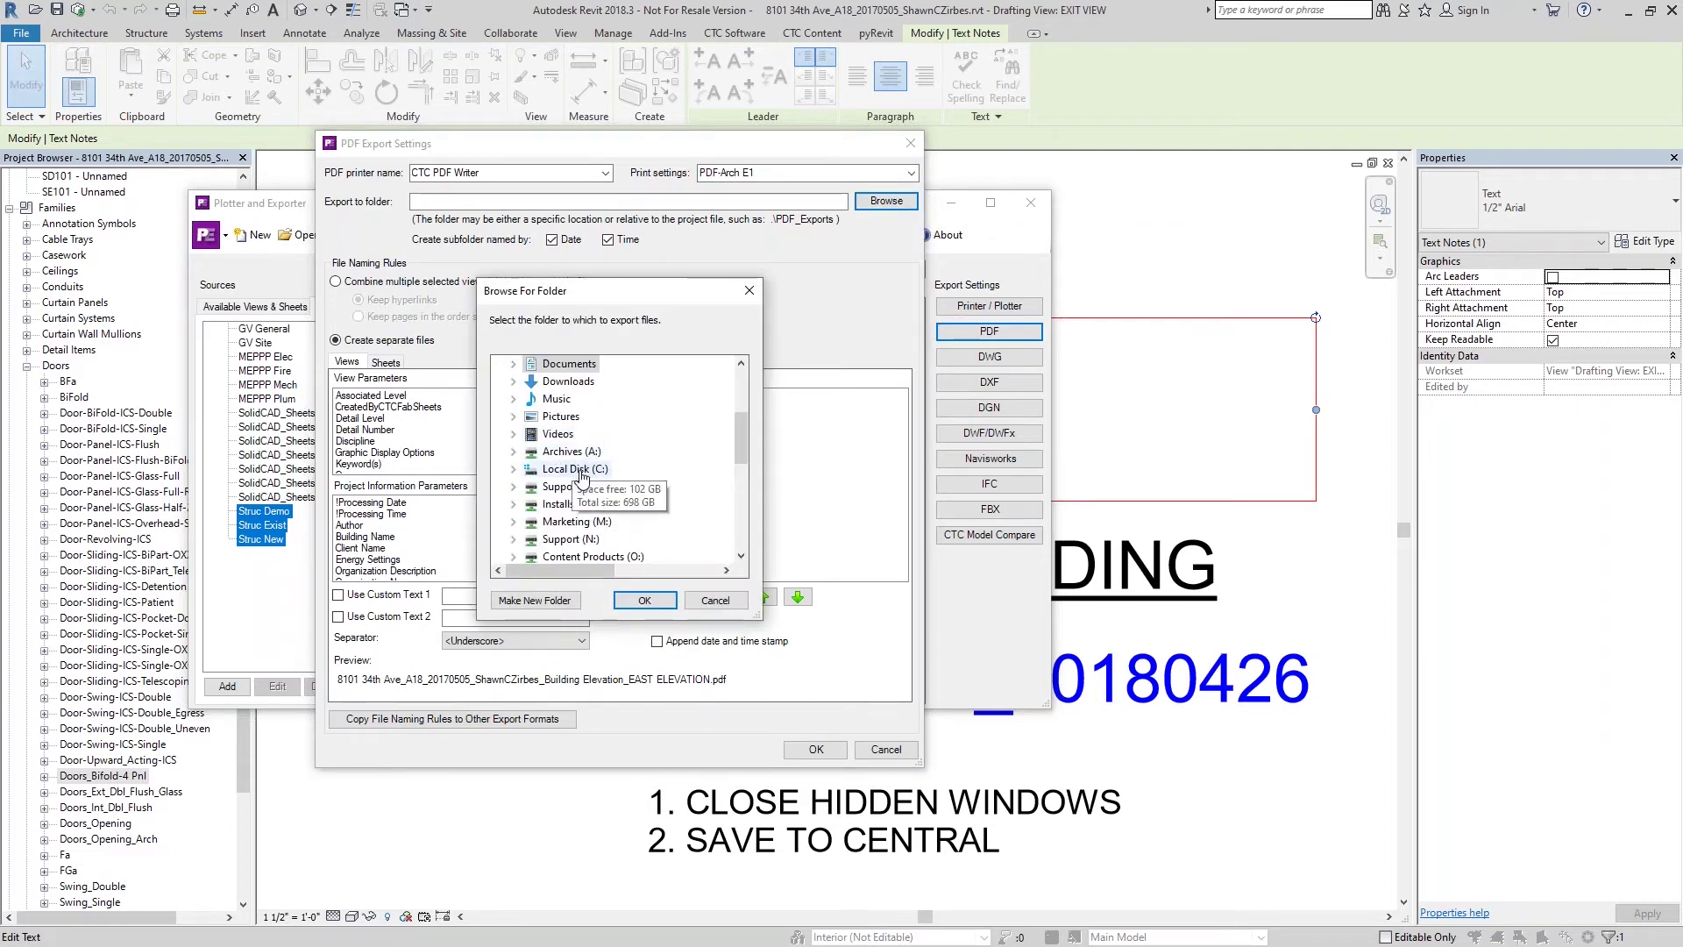
double_click(575, 469)
double_click(584, 380)
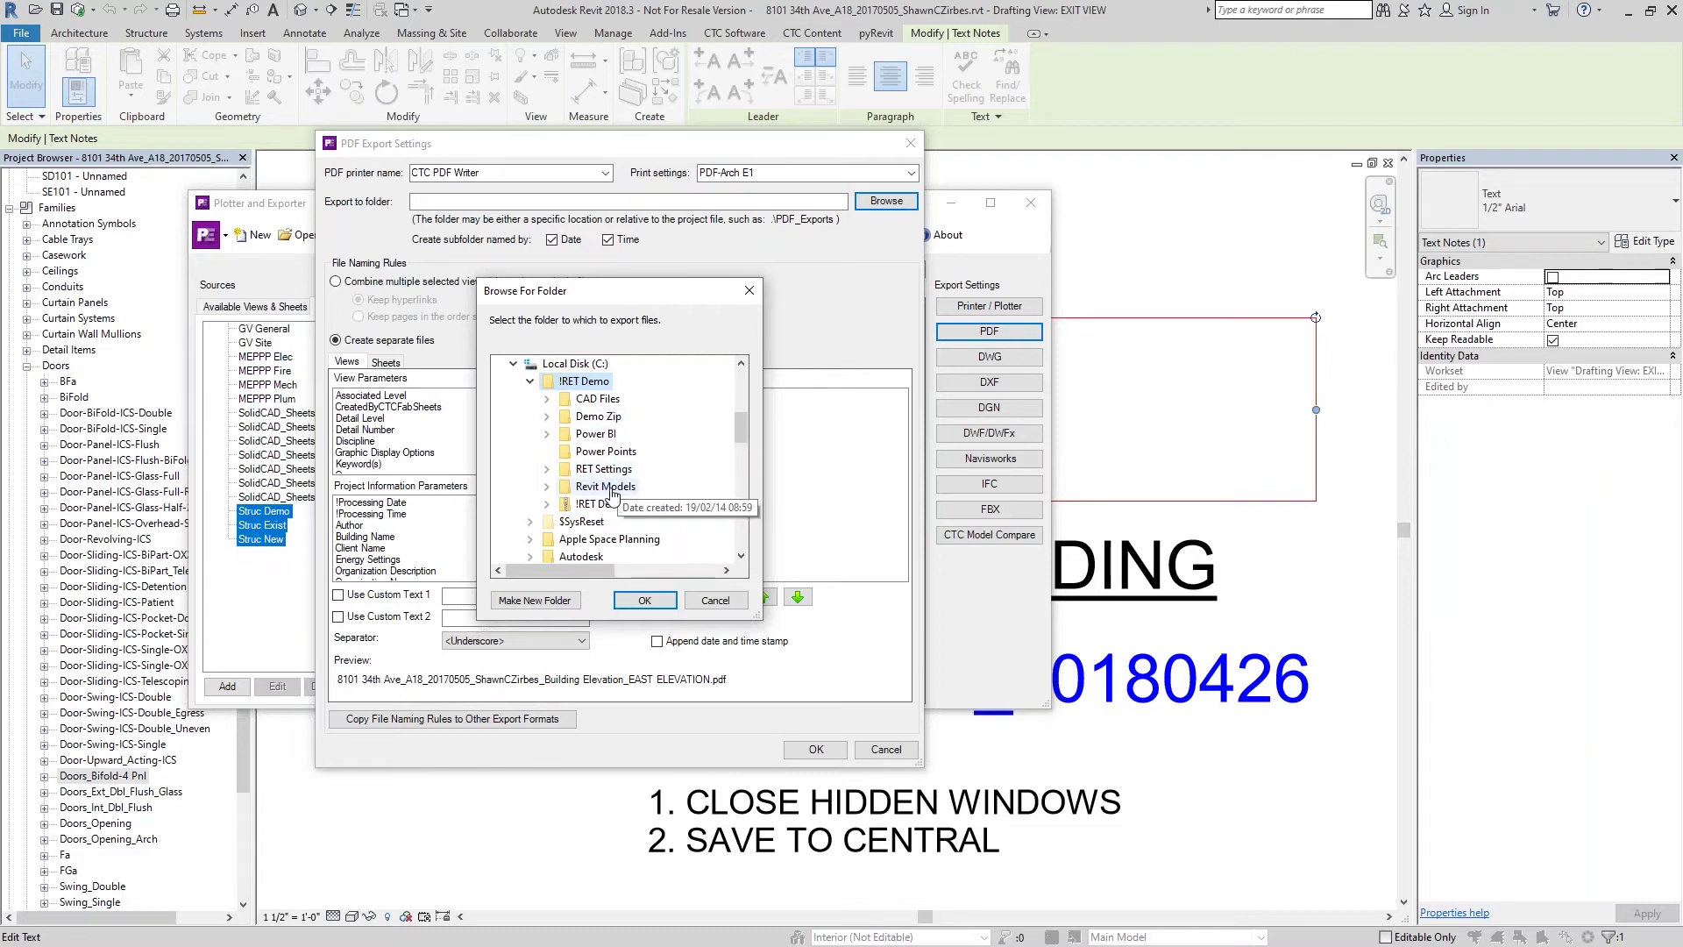
double_click(611, 488)
scroll(607, 419, "down", 3)
double_click(610, 454)
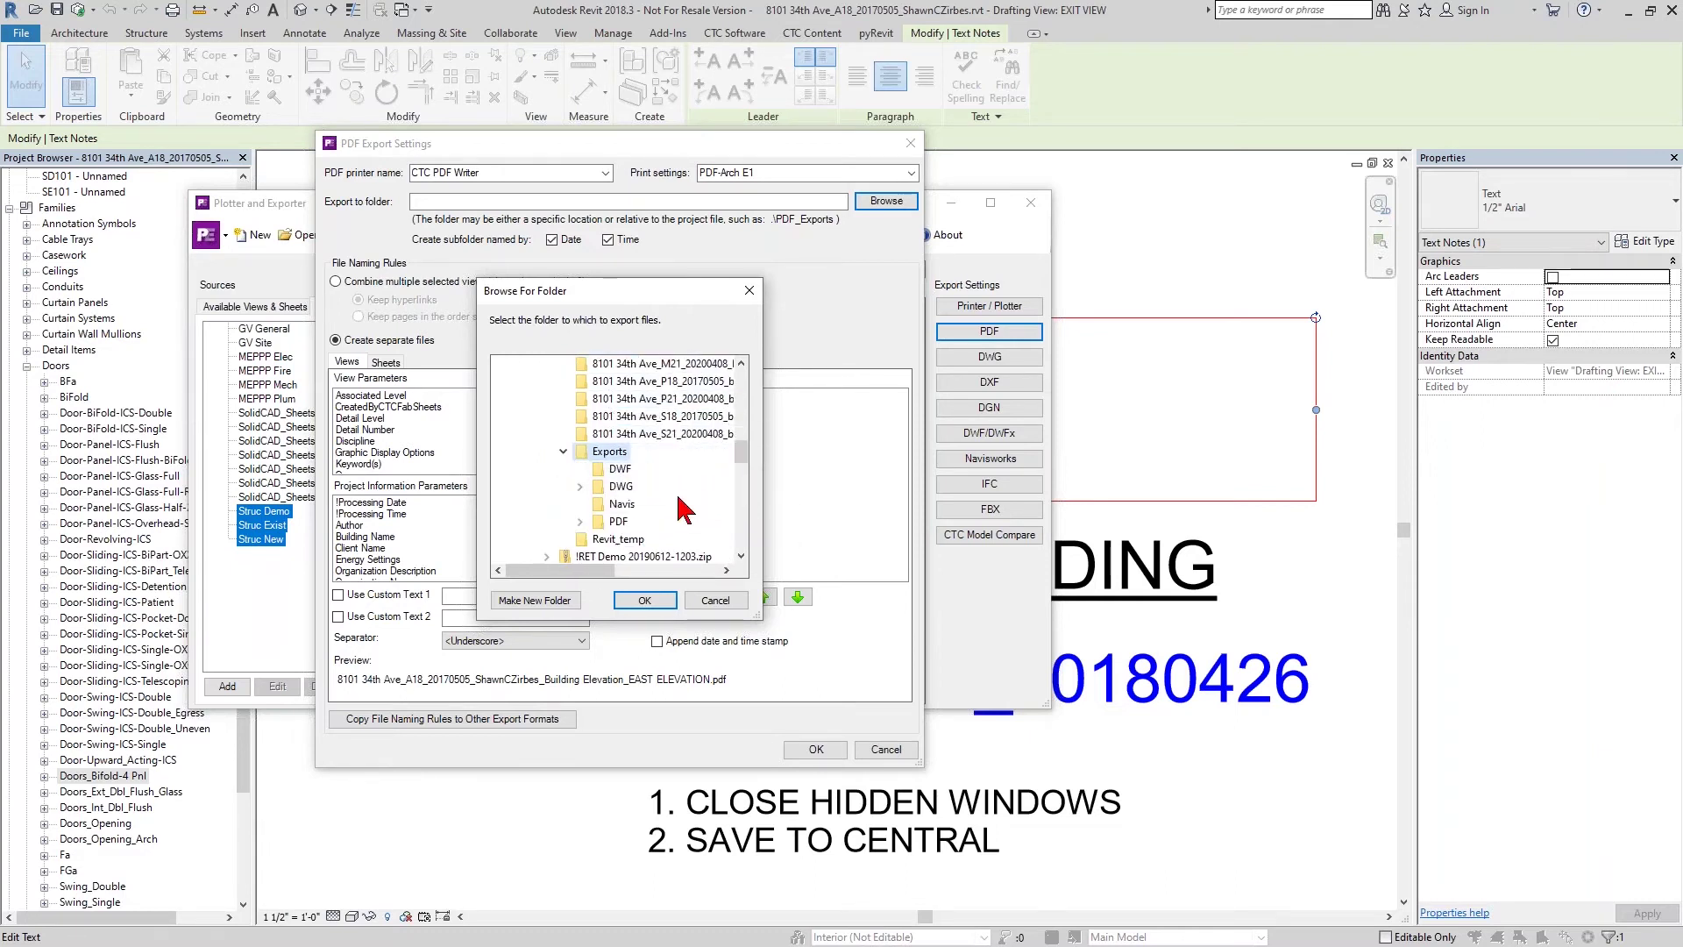
double_click(619, 521)
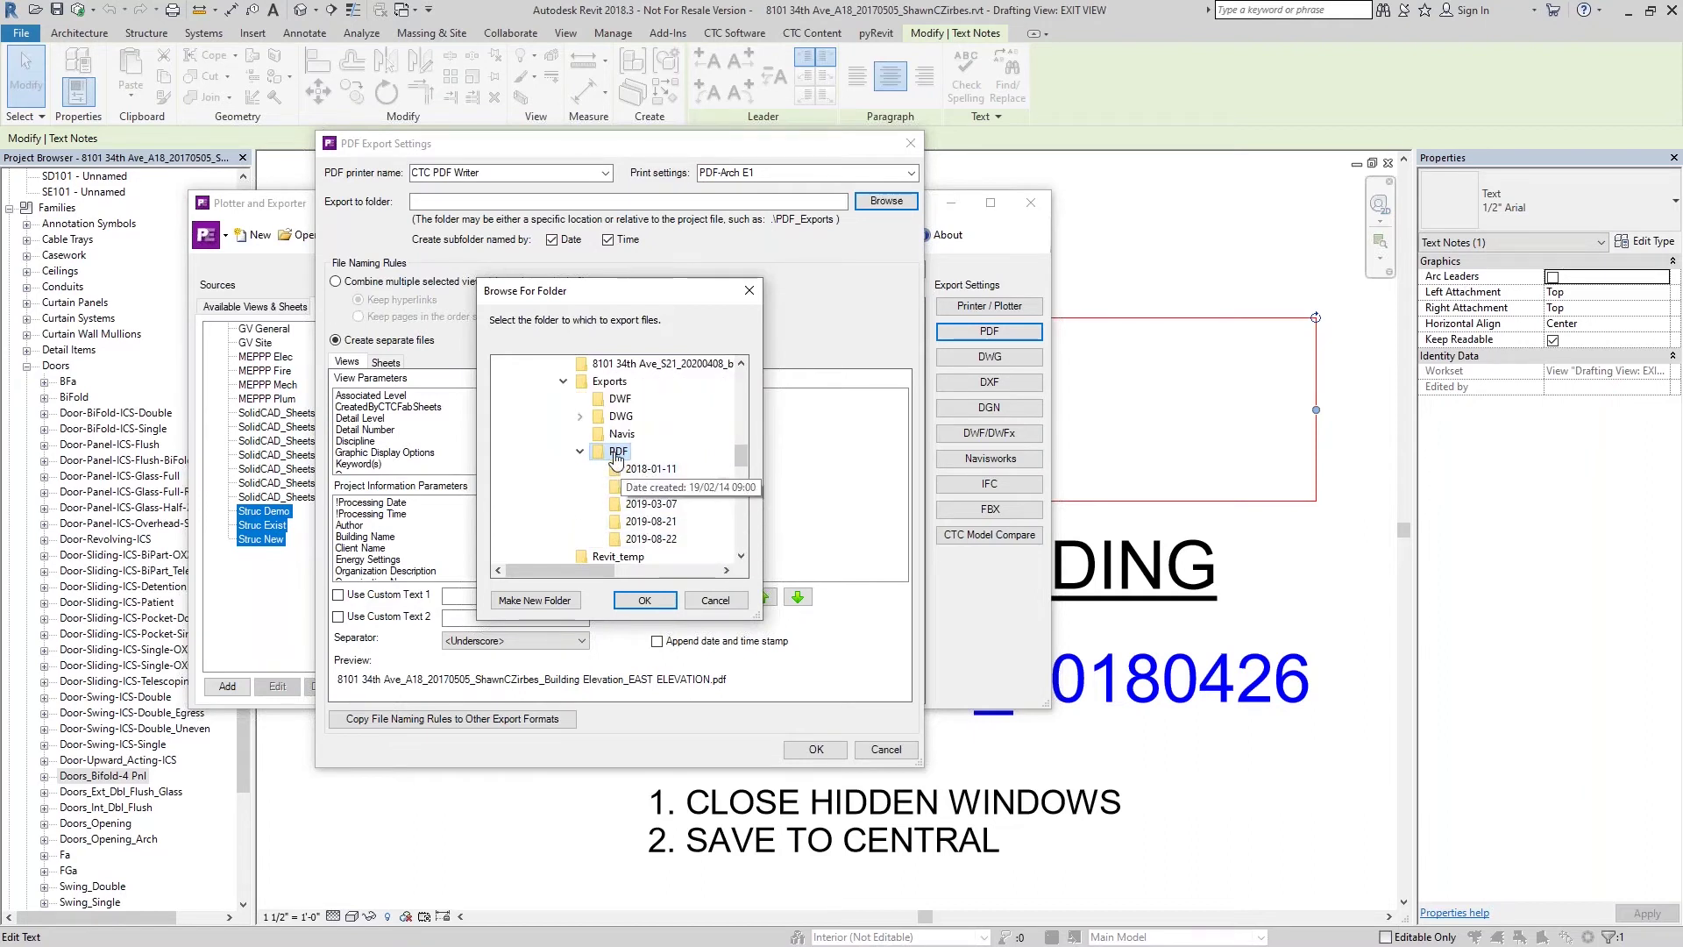
left_click(644, 601)
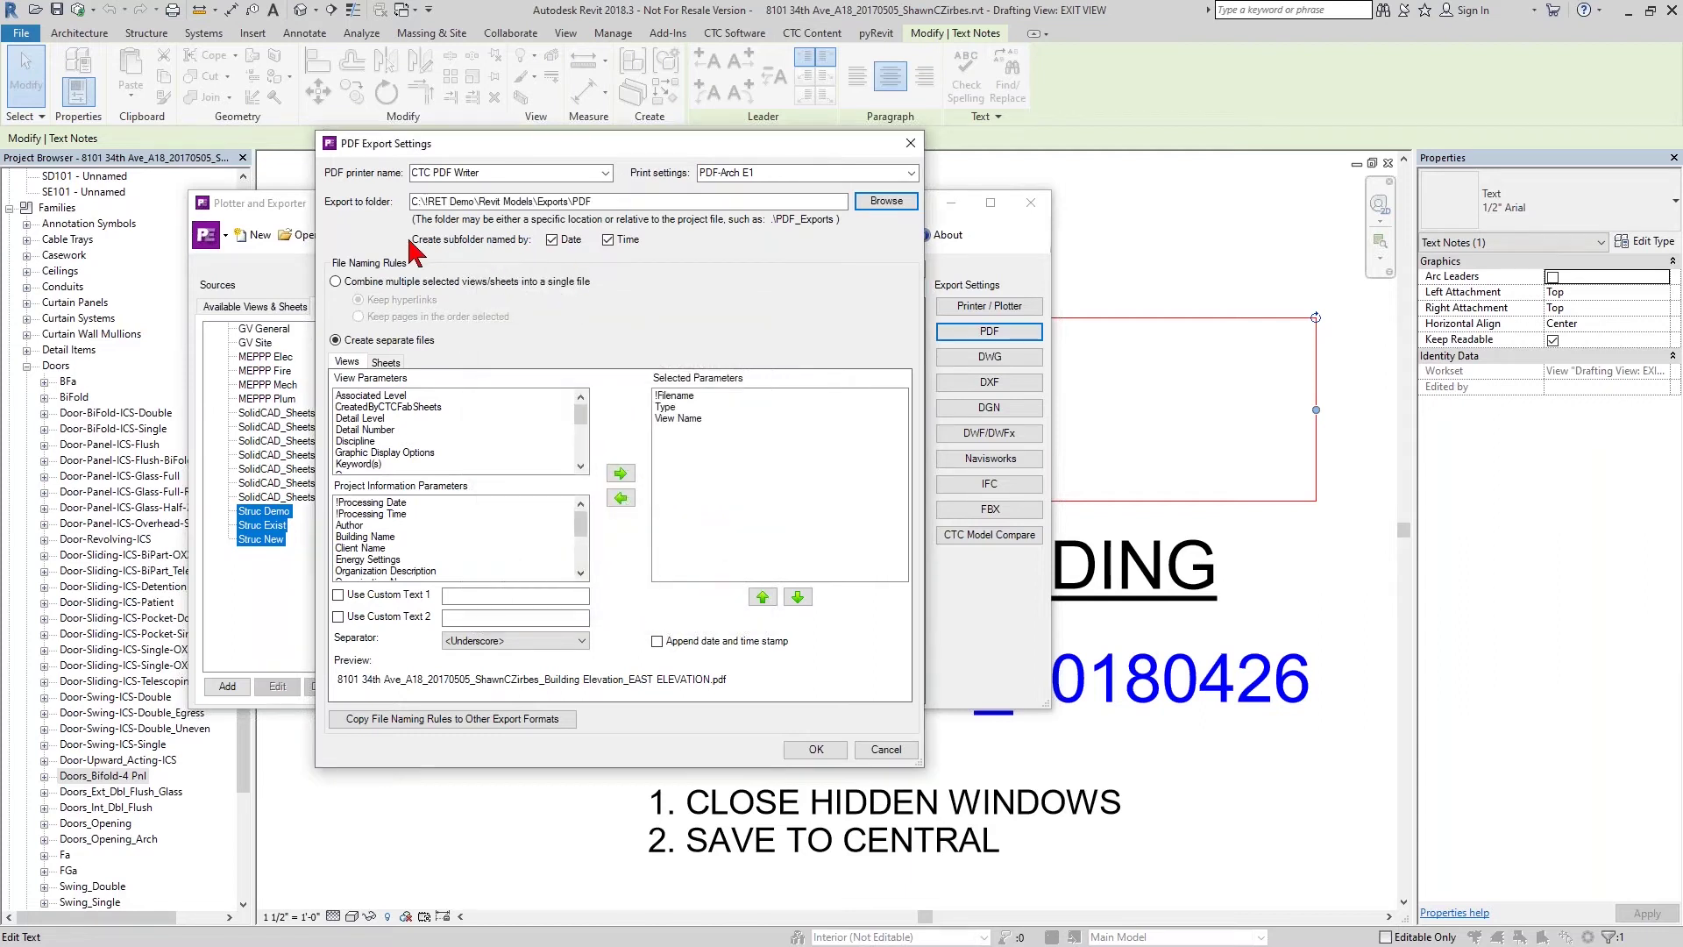
Drop Time from the subfolder name, combine into a single file, and remove !Filename.
left_click(607, 240)
left_click(356, 283)
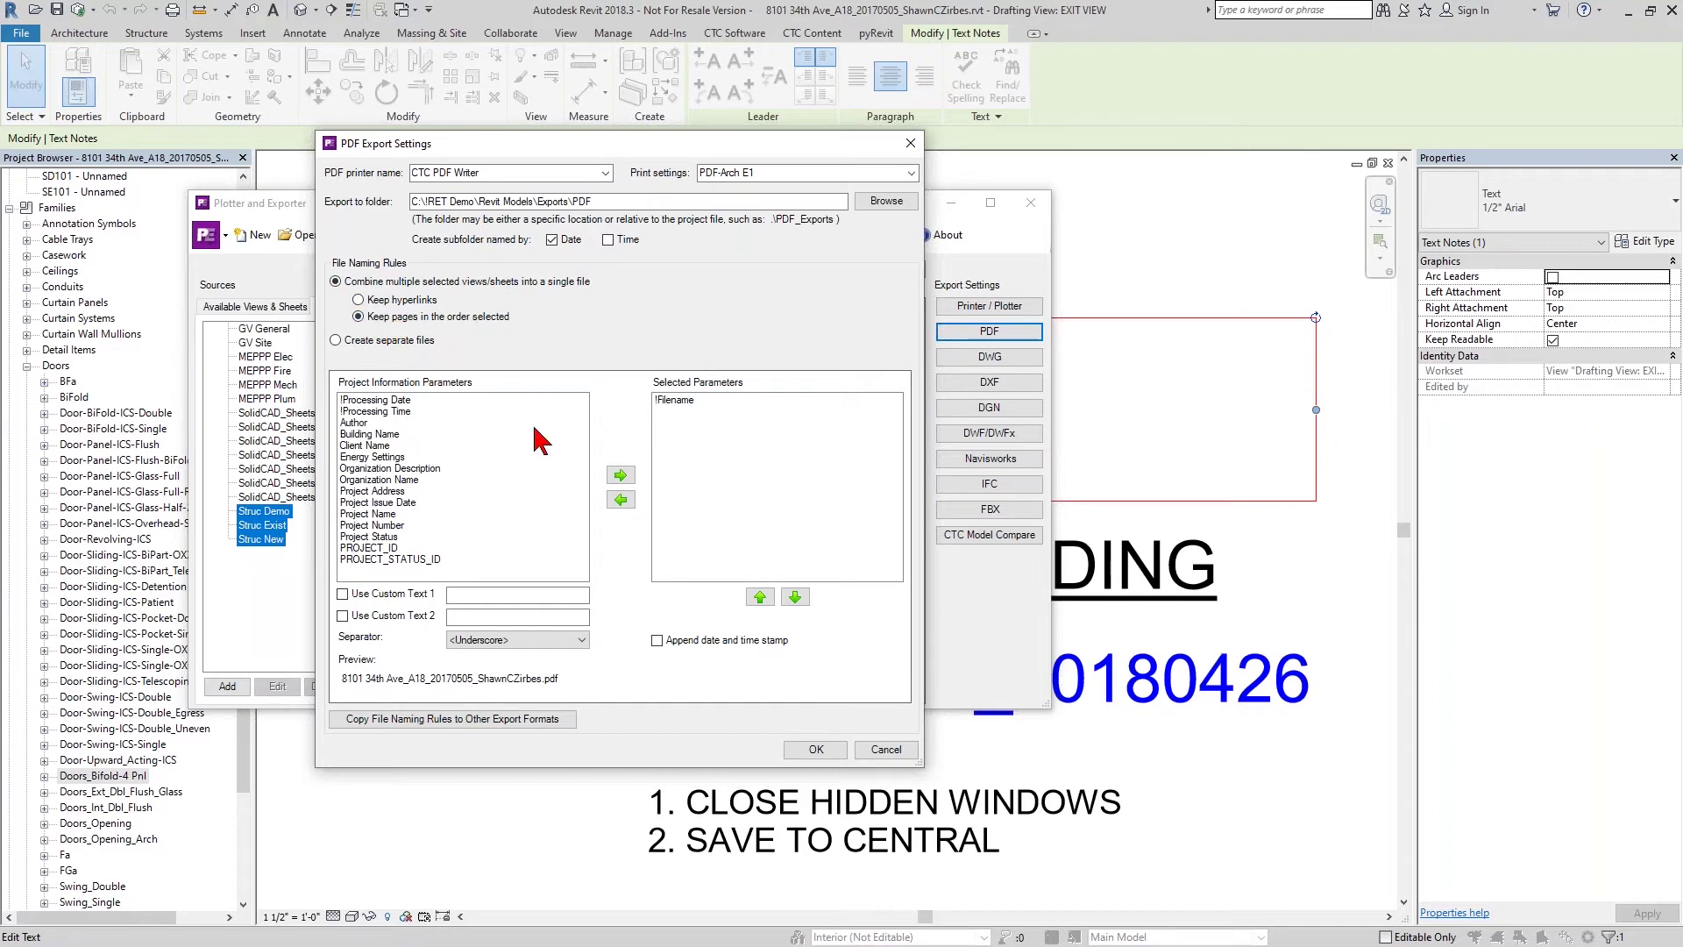
left_click(681, 403)
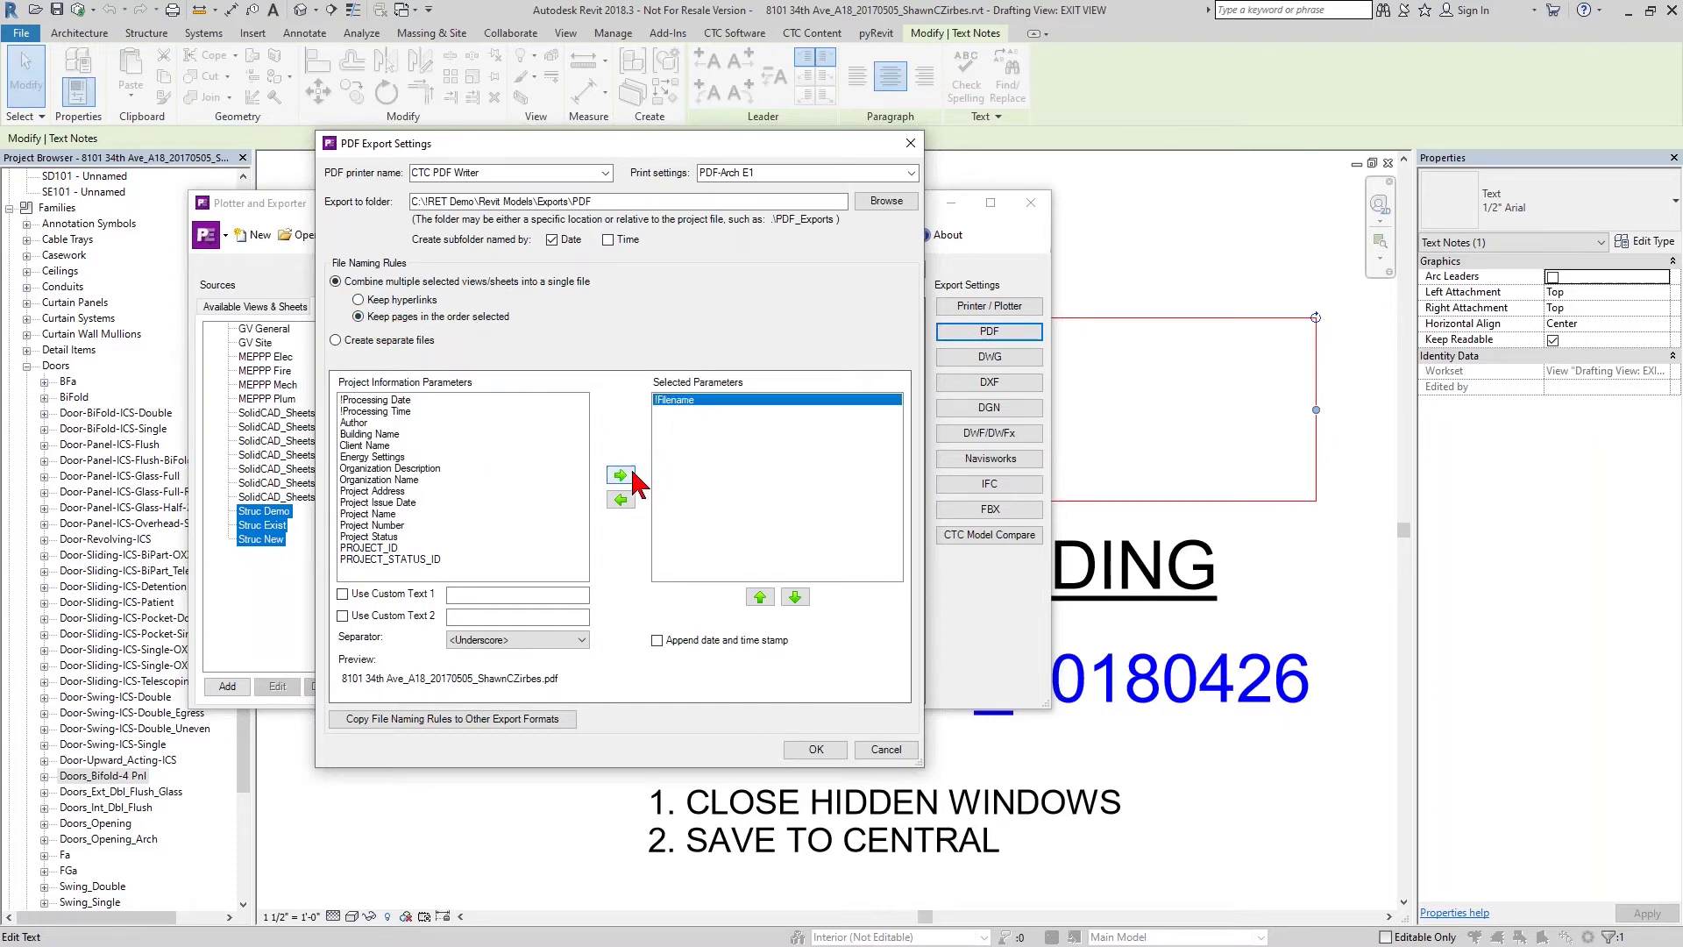
left_click(621, 499)
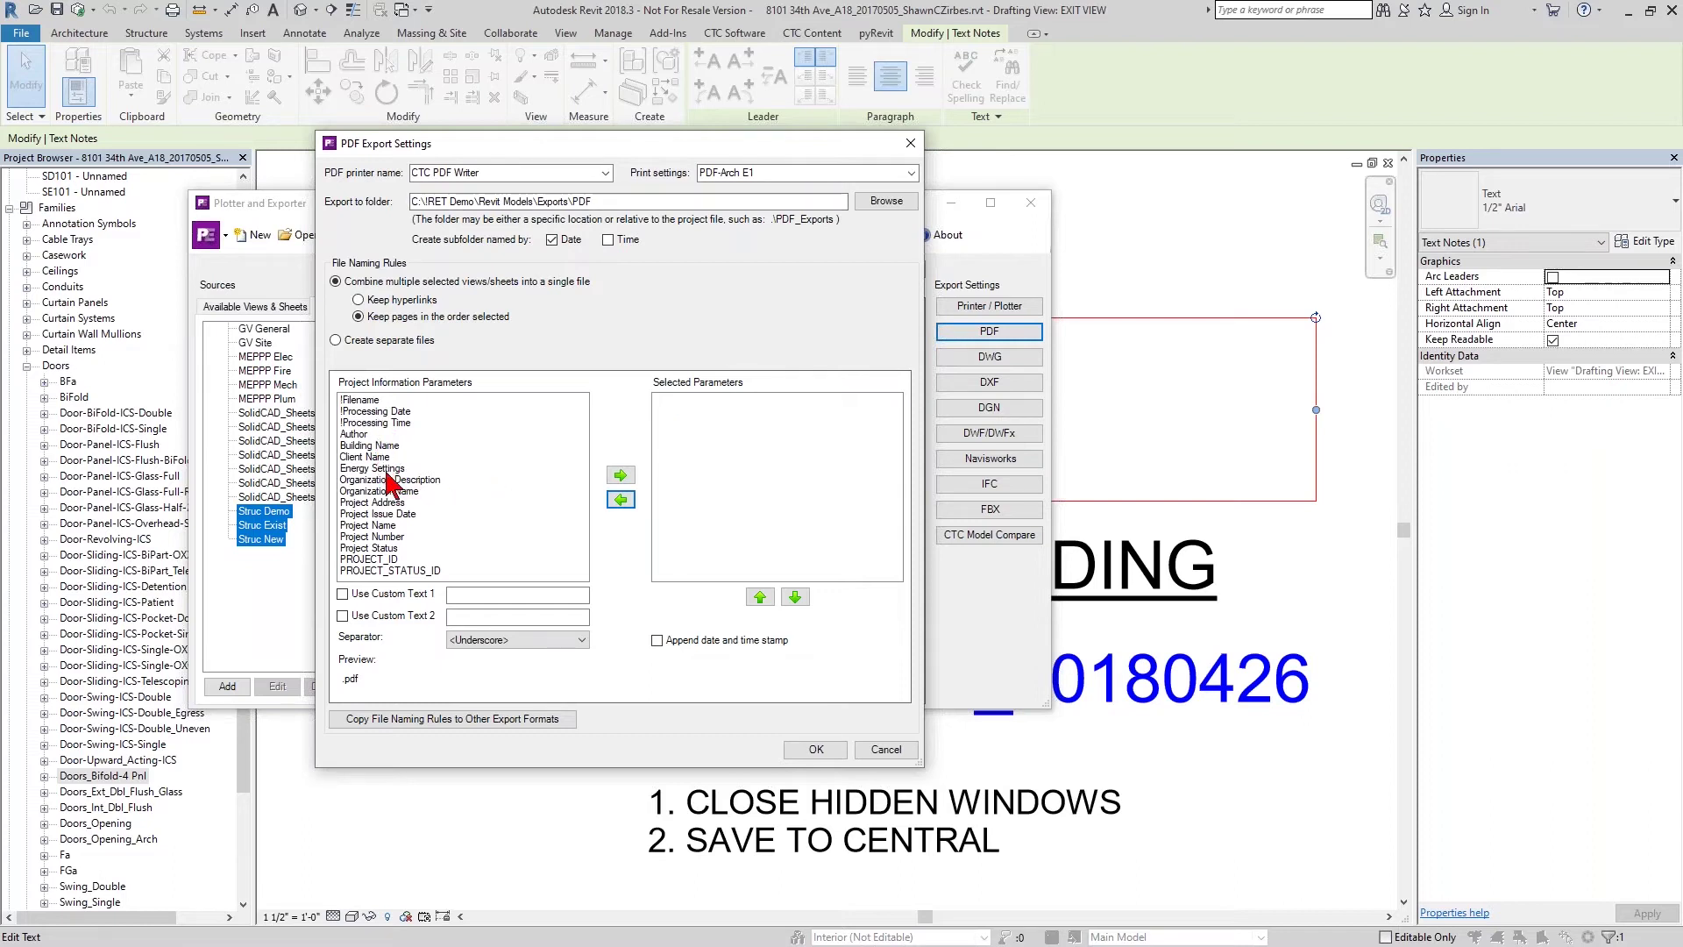
Build the file name from Project Number, Project Name, !Processing Date and !Processing Time.
double_click(386, 536)
left_click(378, 525)
double_click(378, 525)
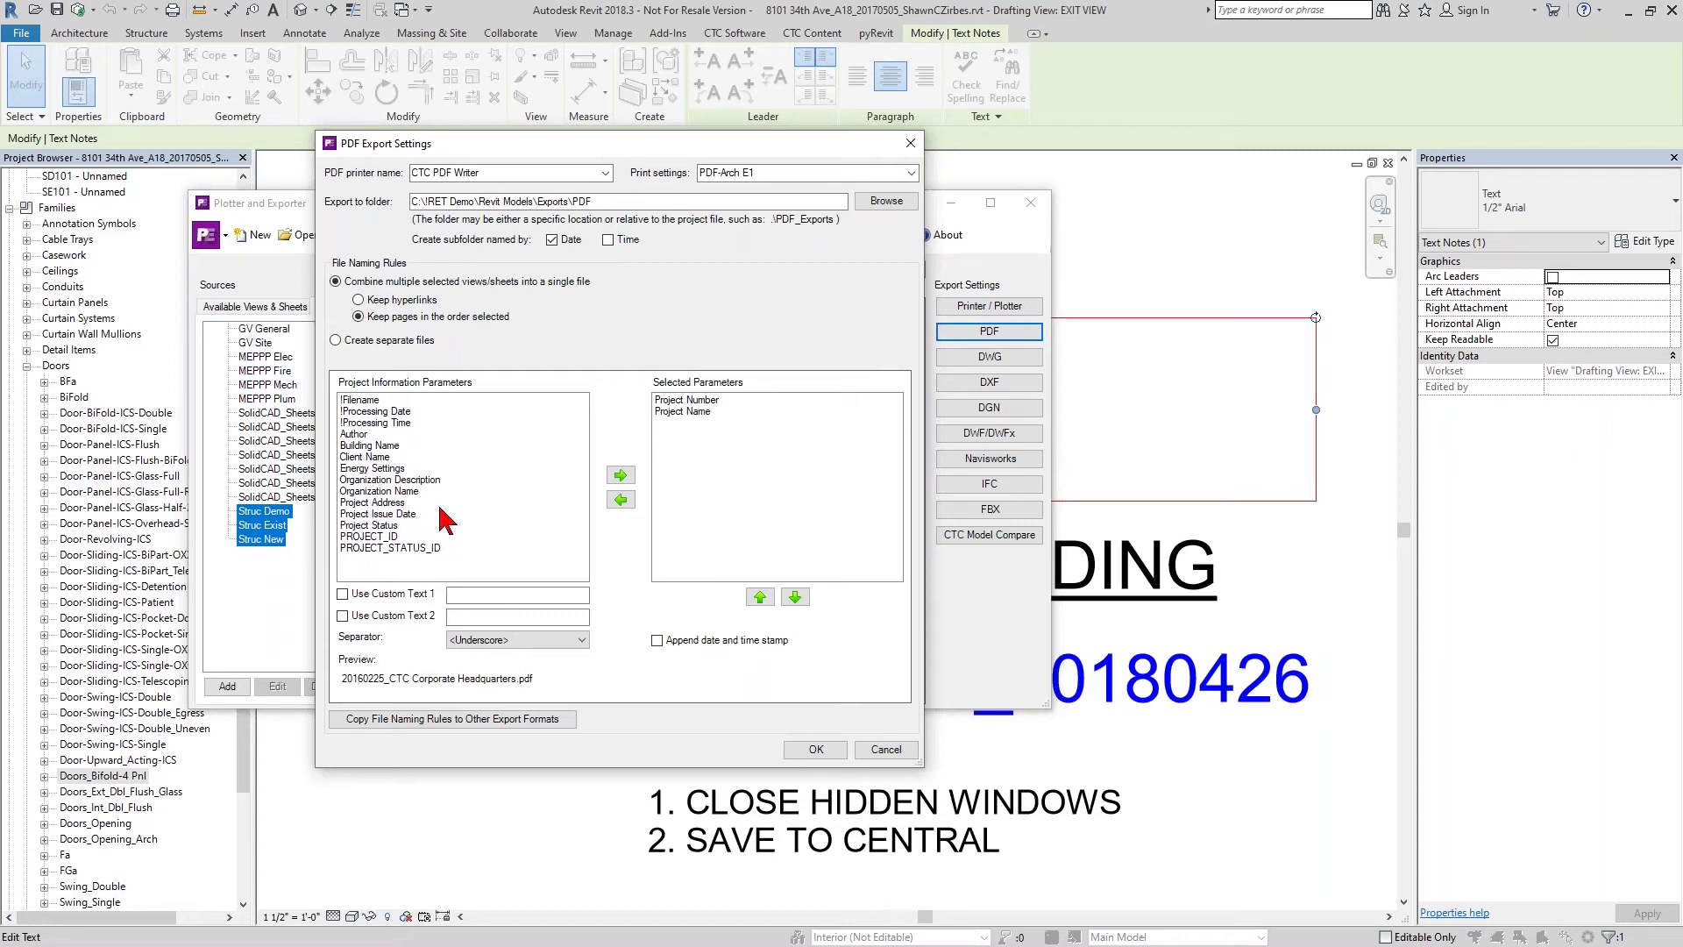
double_click(368, 412)
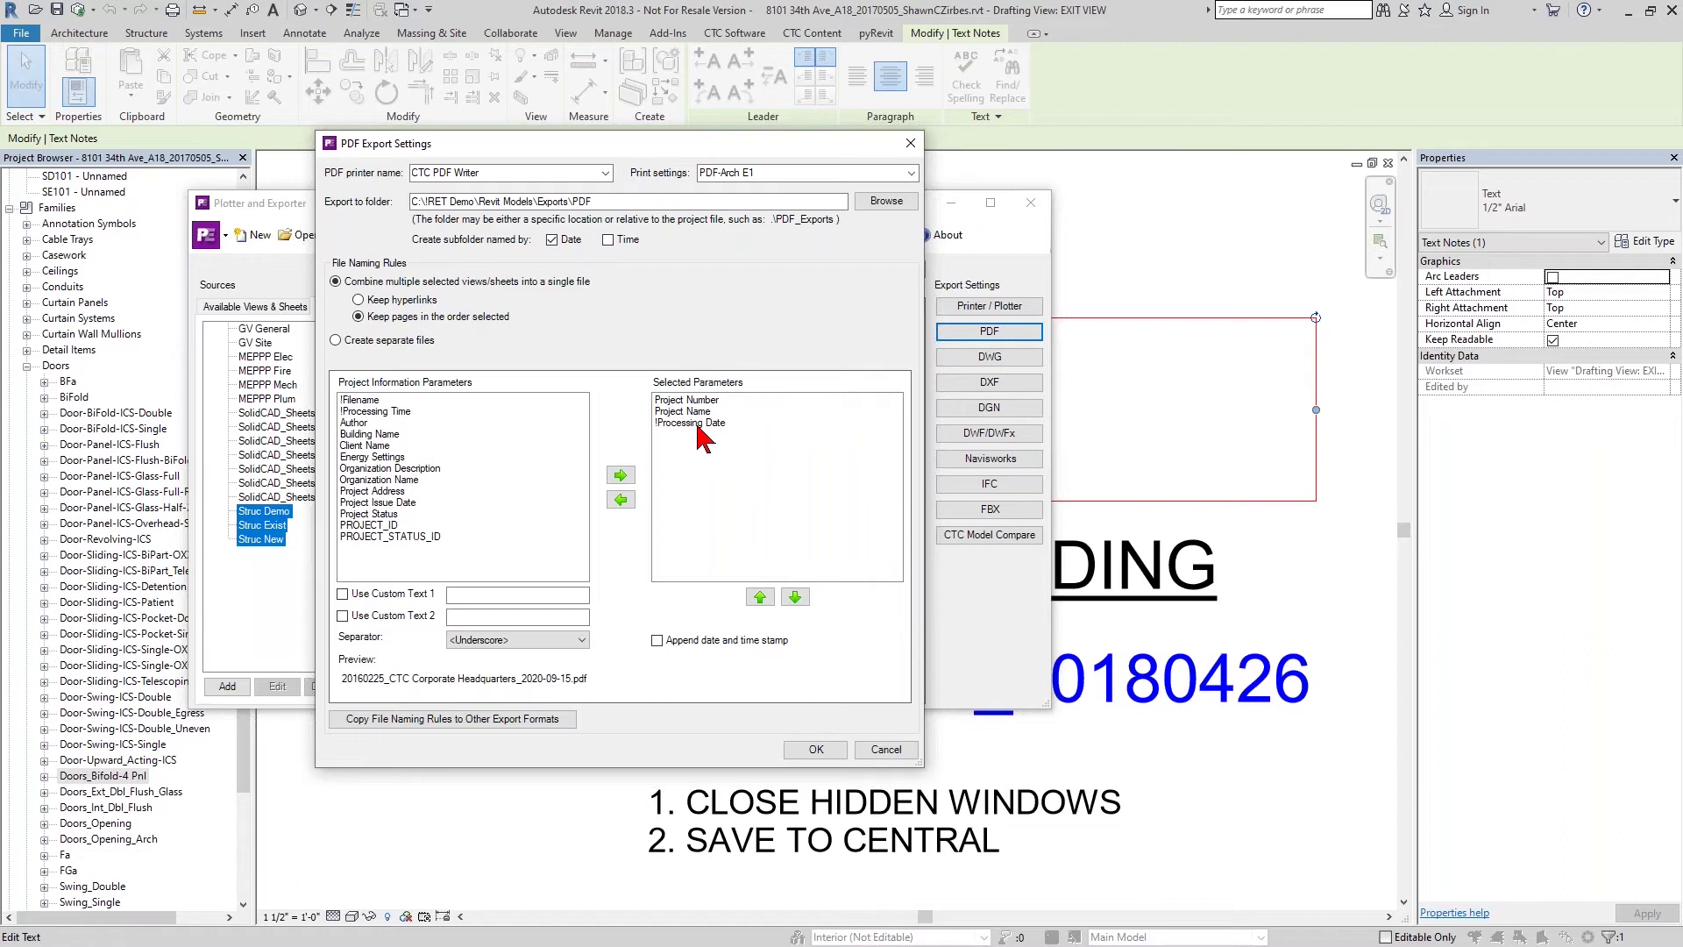
double_click(405, 412)
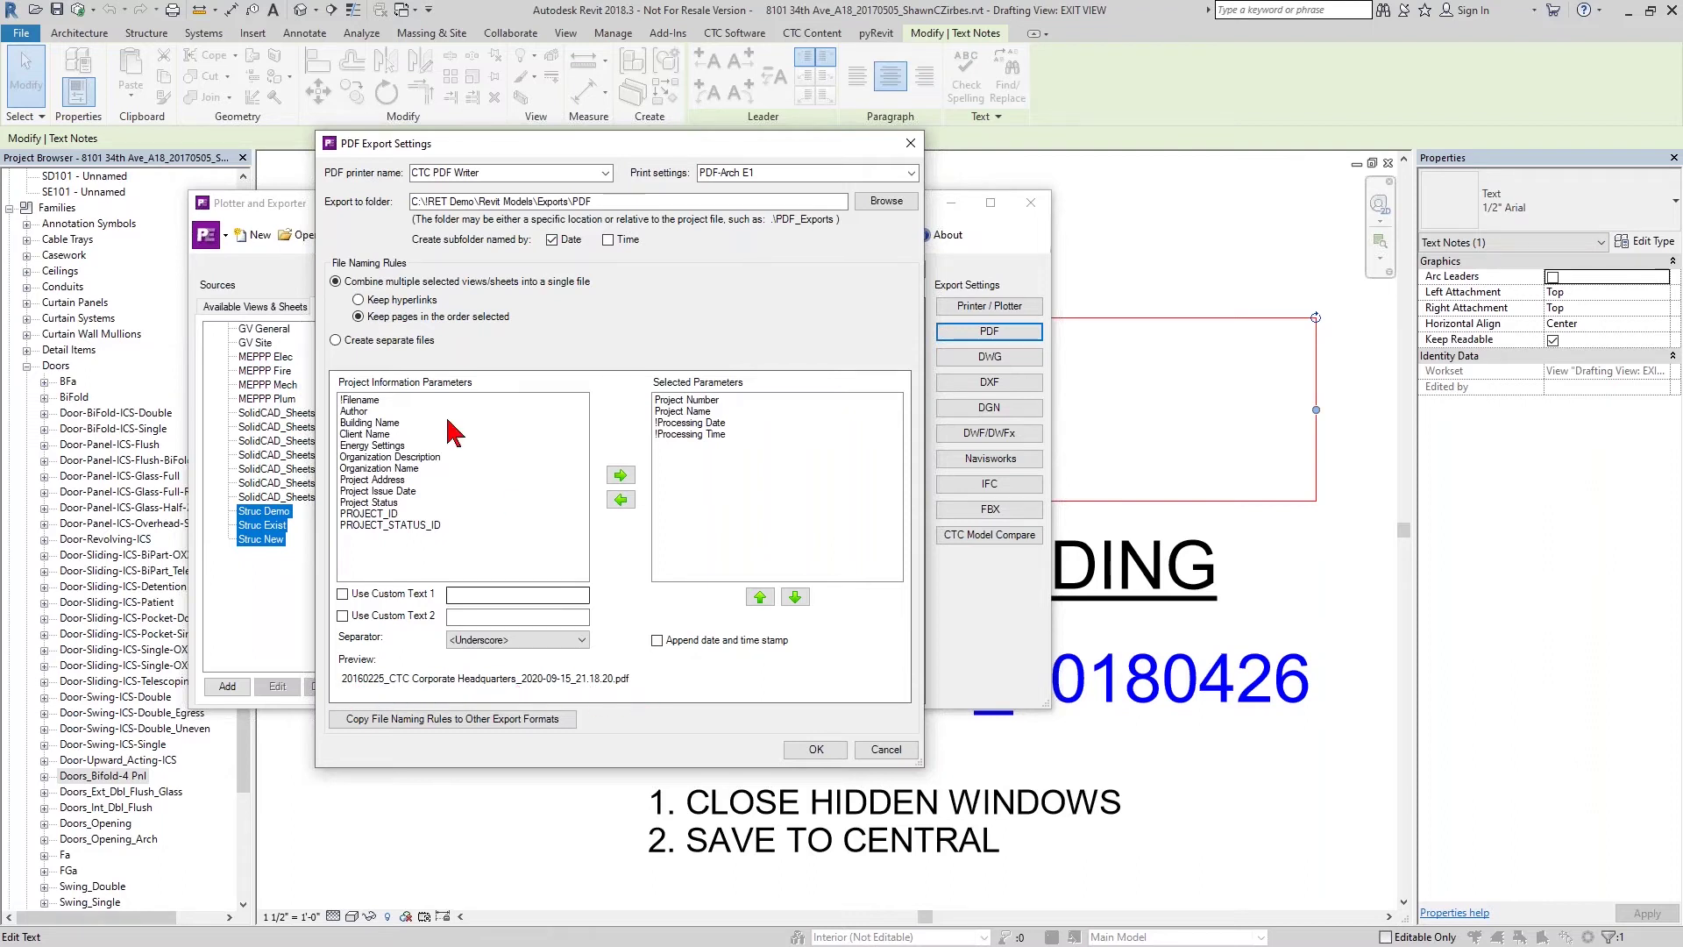
Switch to separate per-view files and remove !Filename from the view file name.
left_click(337, 341)
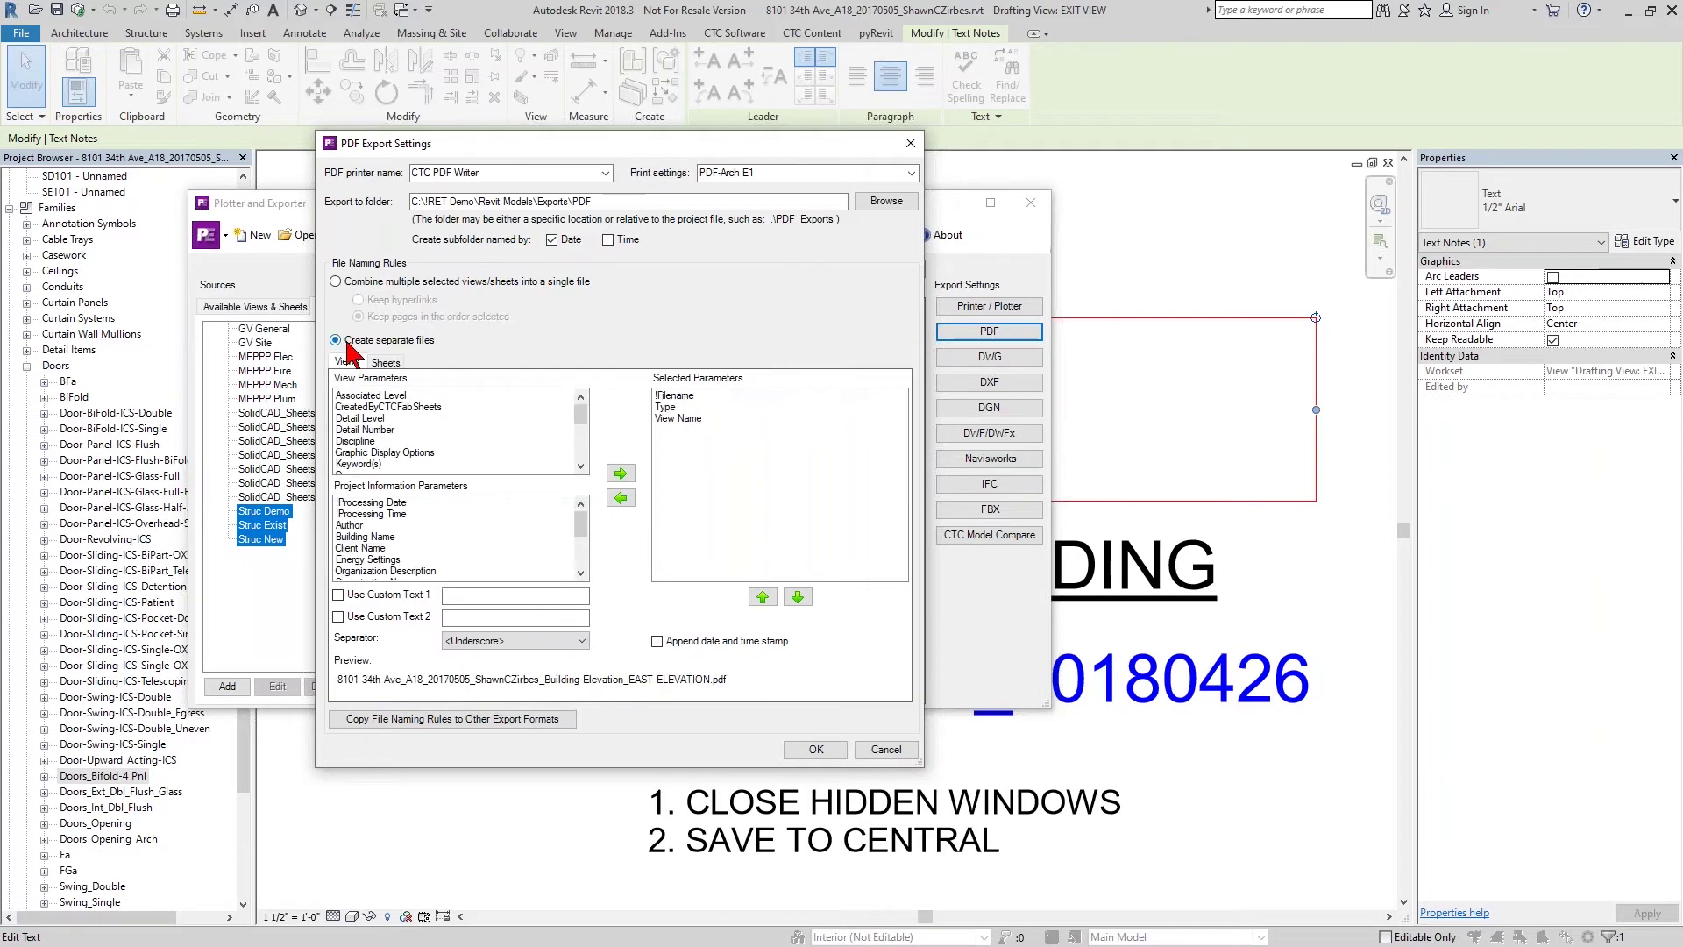
left_click(675, 396)
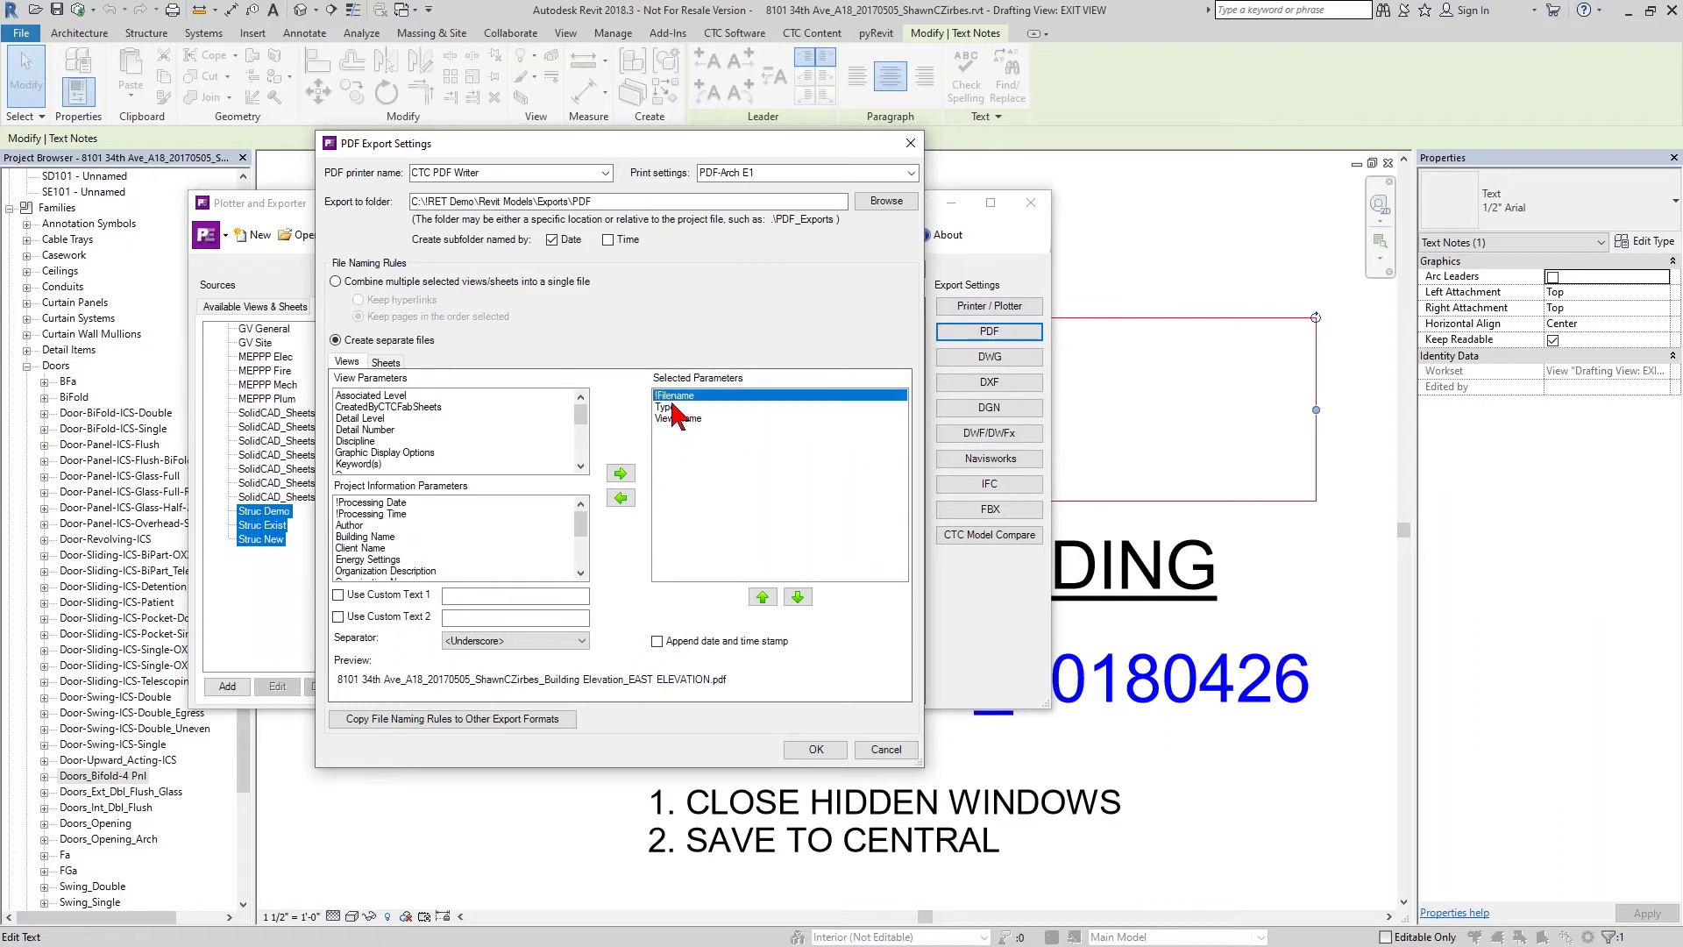
left_click(620, 497)
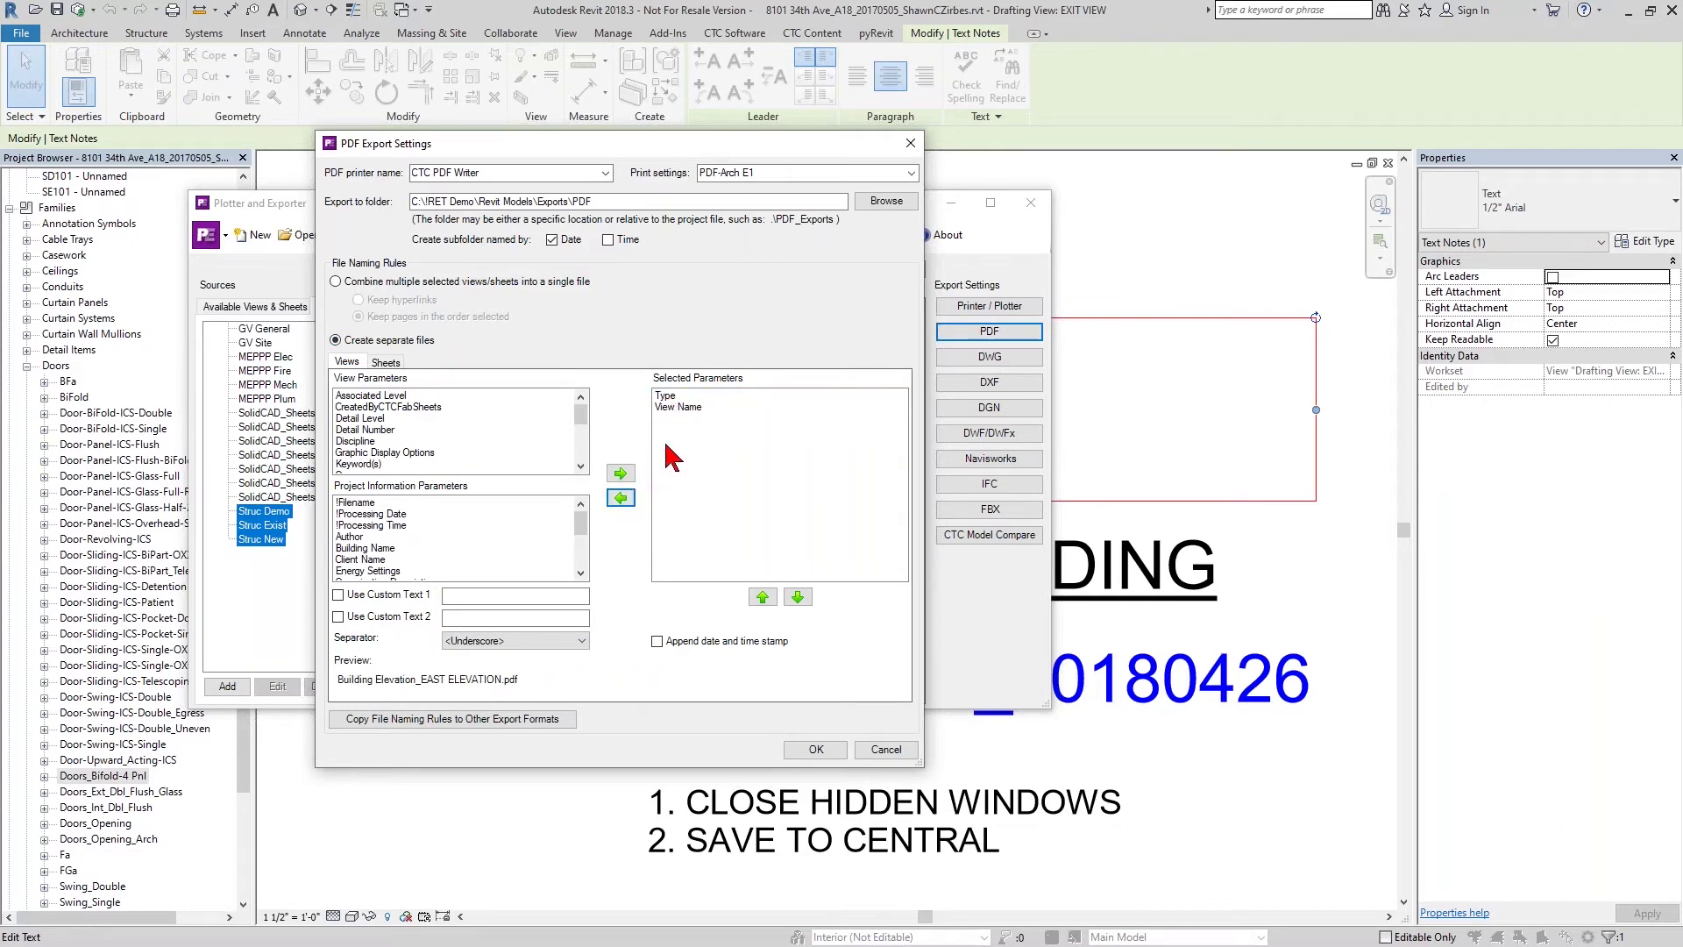
left_click(673, 407)
Clear the sheet file name and start it with Project Number and Project Name.
left_click(383, 362)
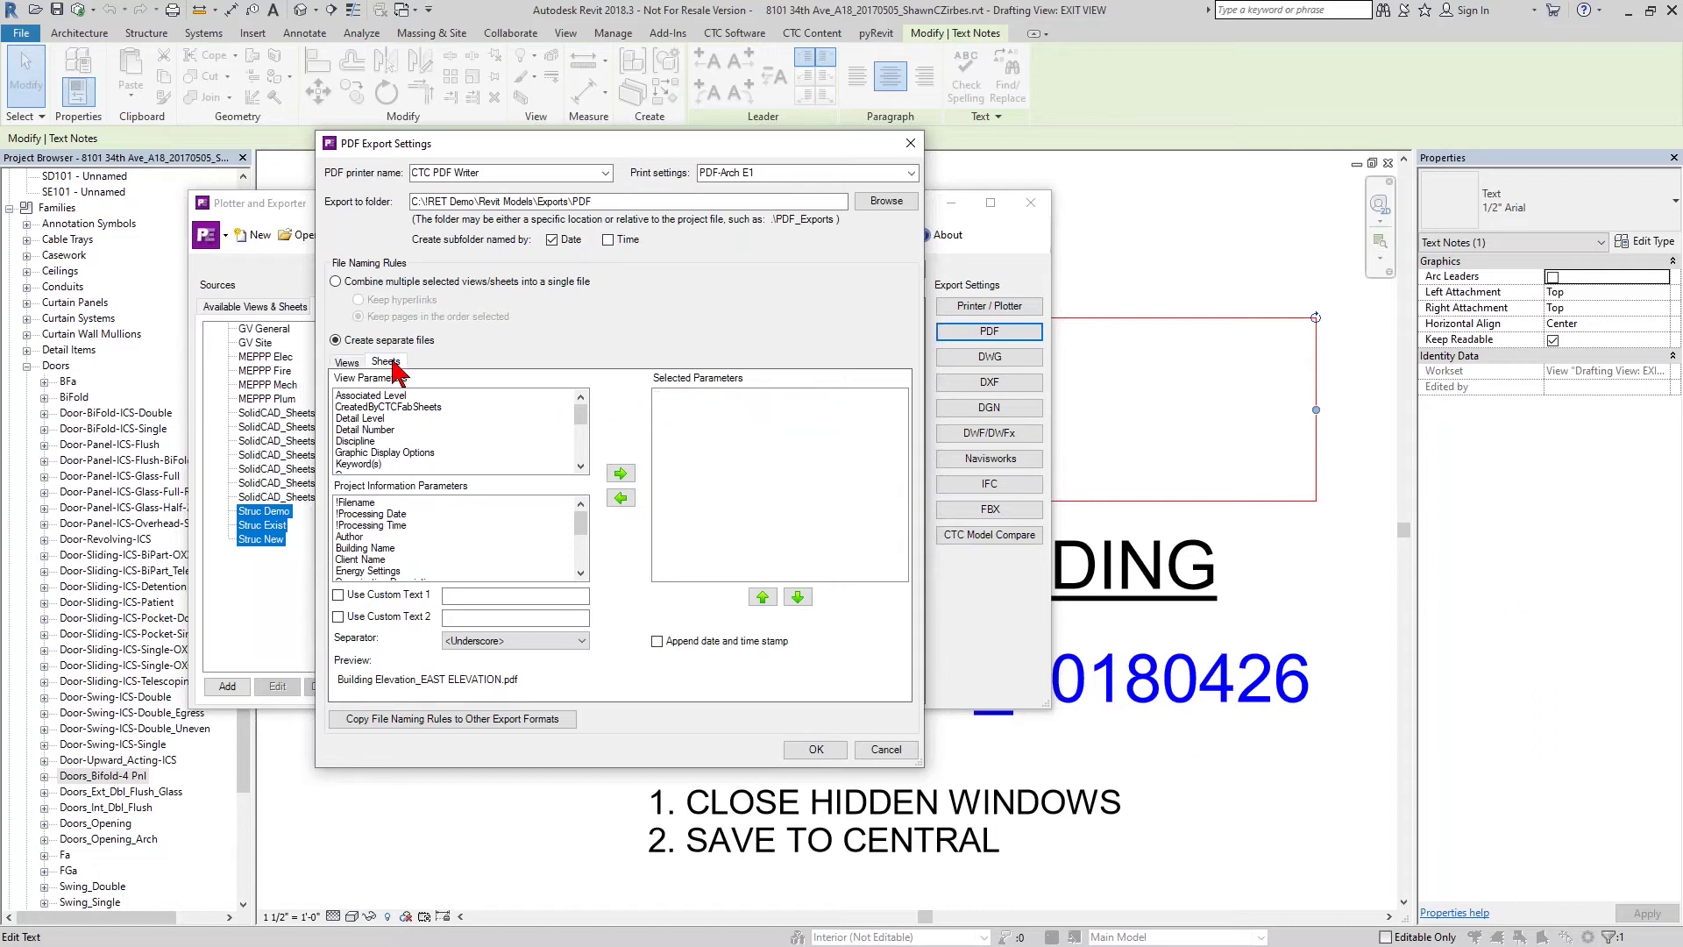
left_click(684, 419, "shift")
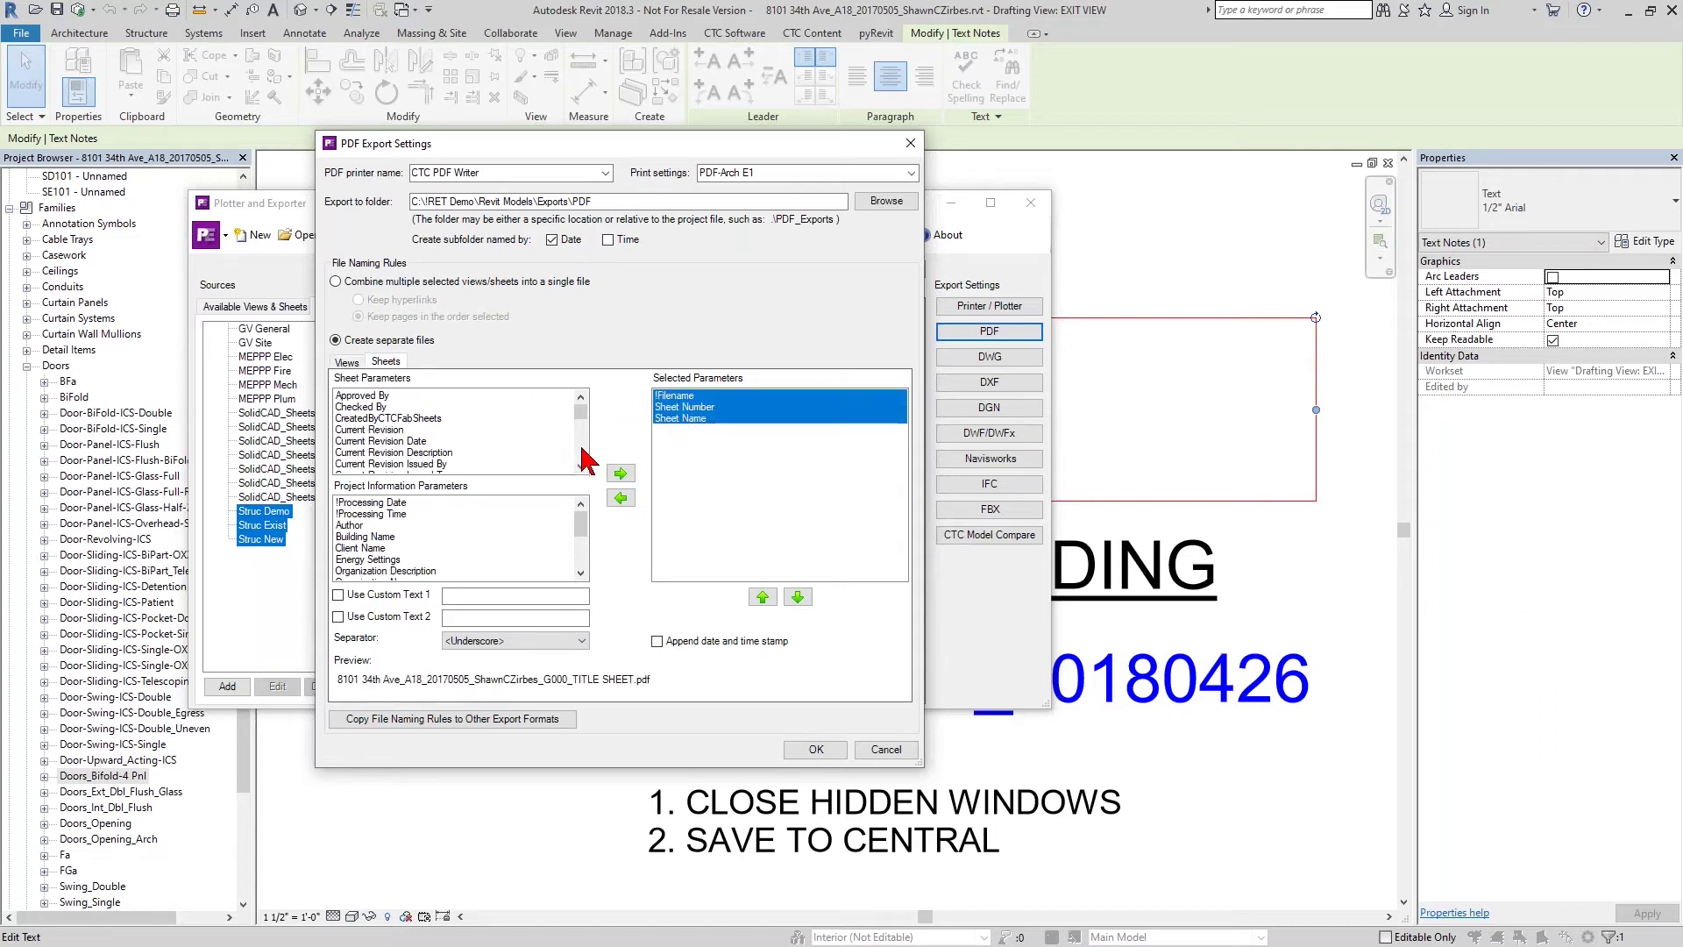
left_click(621, 498)
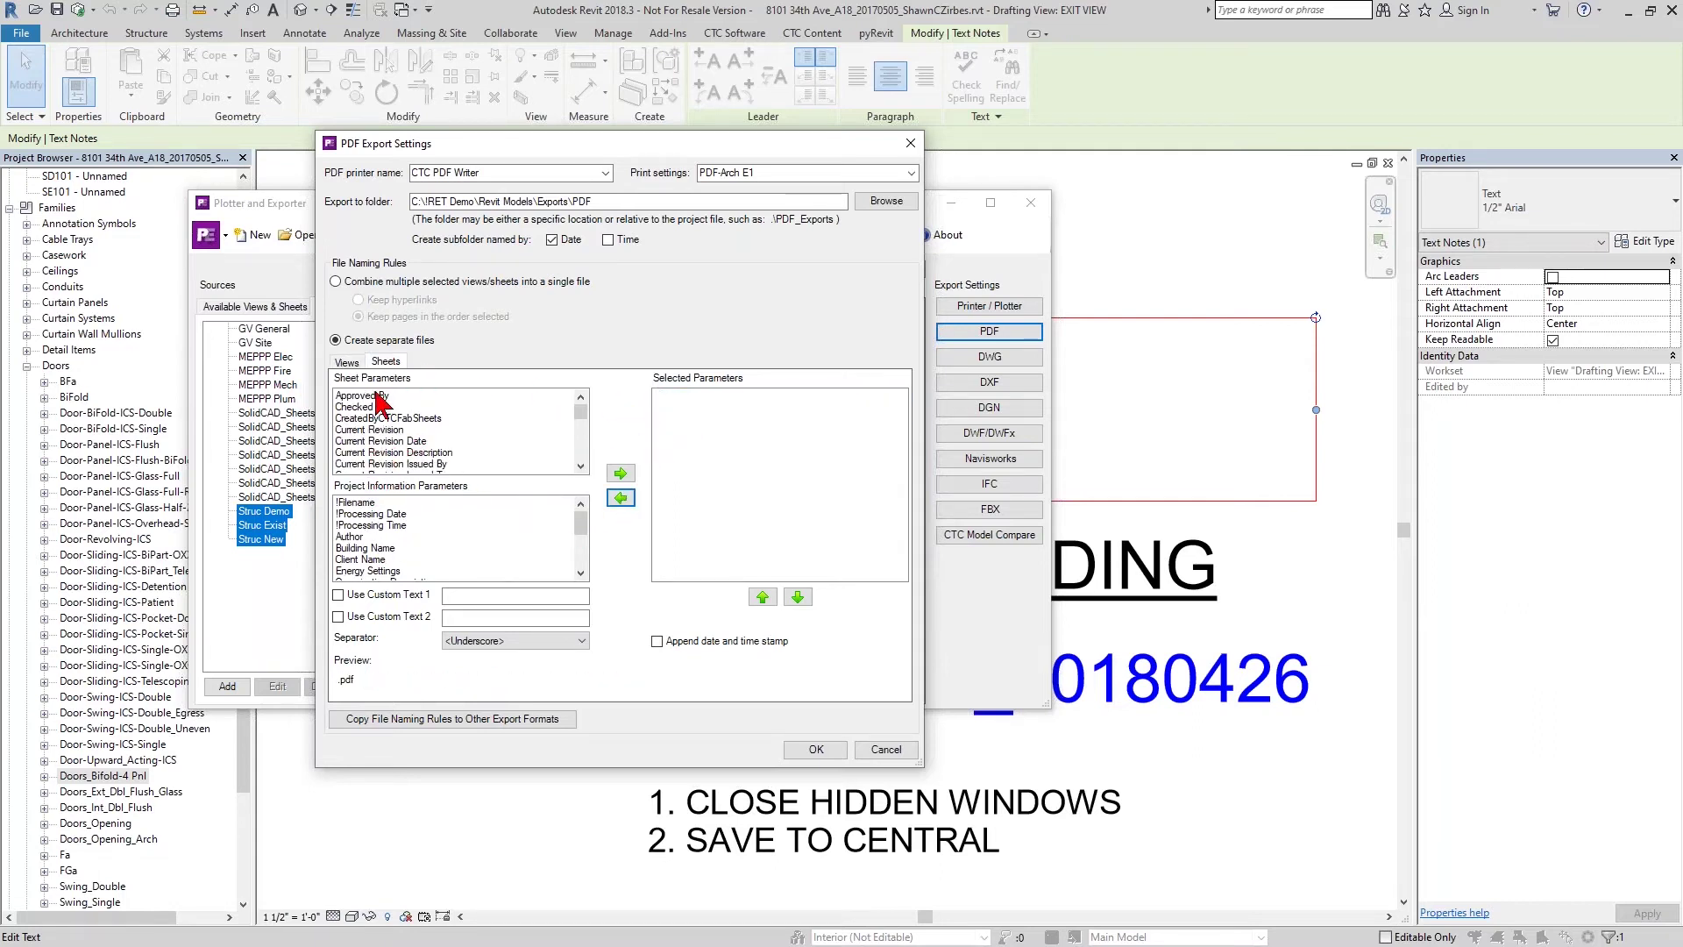
scroll(377, 546, "down", 6)
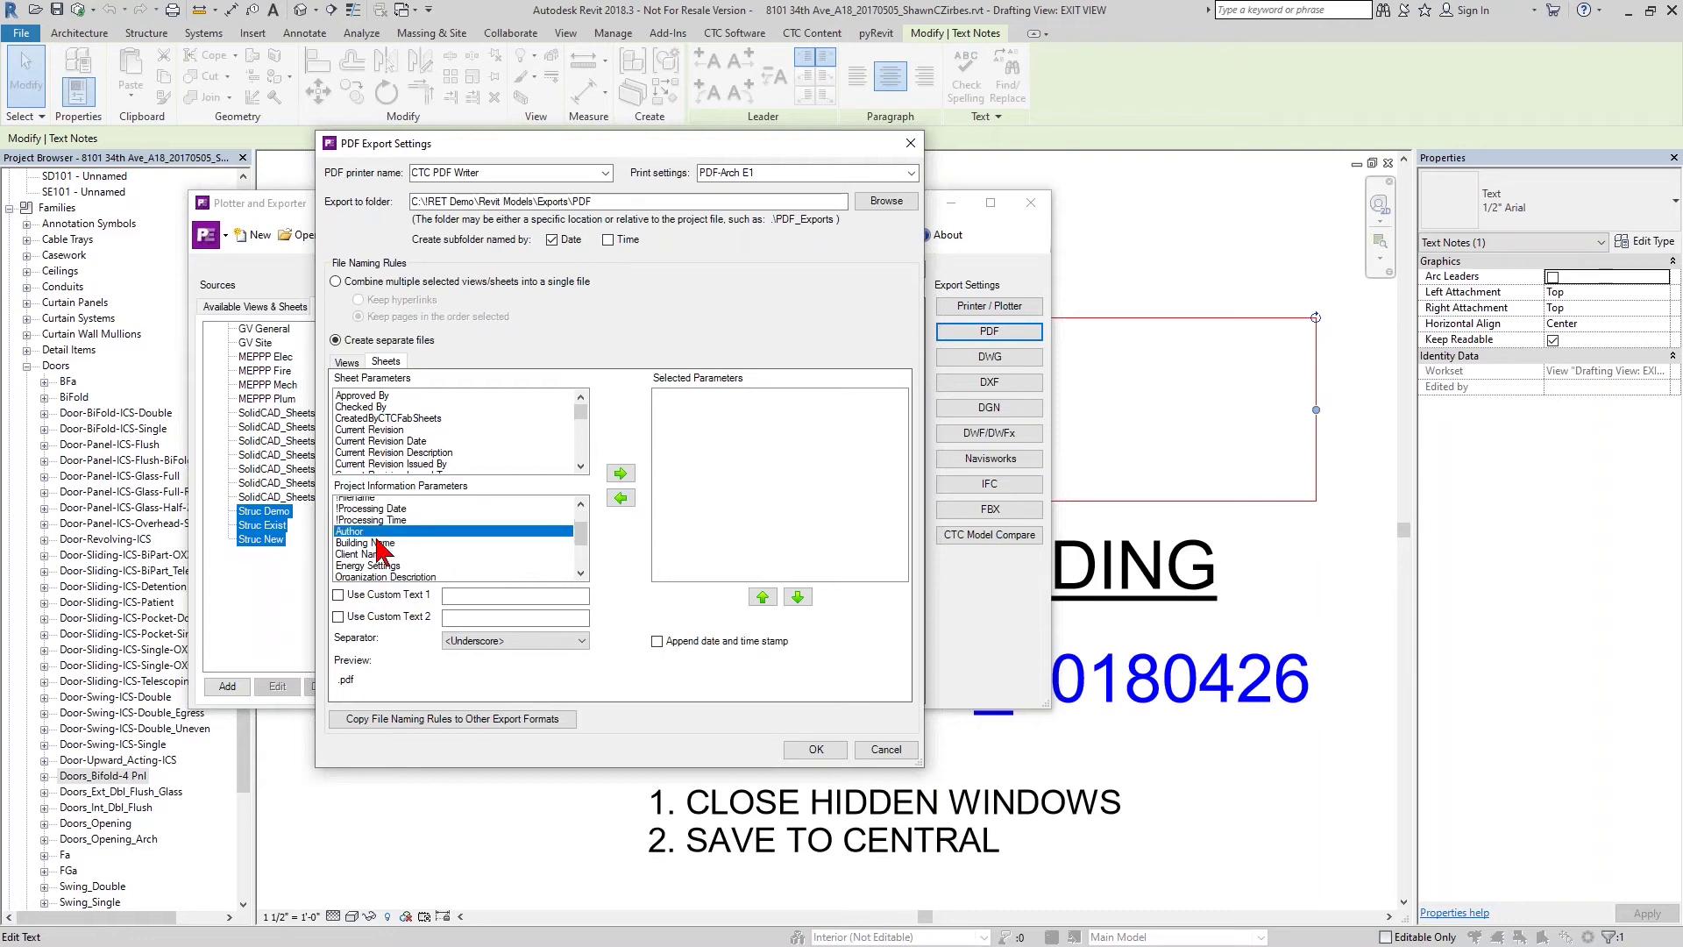
double_click(387, 538)
double_click(388, 525)
Append Sheet Number, Sheet Name, !Processing Date and Time, then restore single-file output and confirm.
left_click(388, 452)
scroll(389, 456, "down", 5)
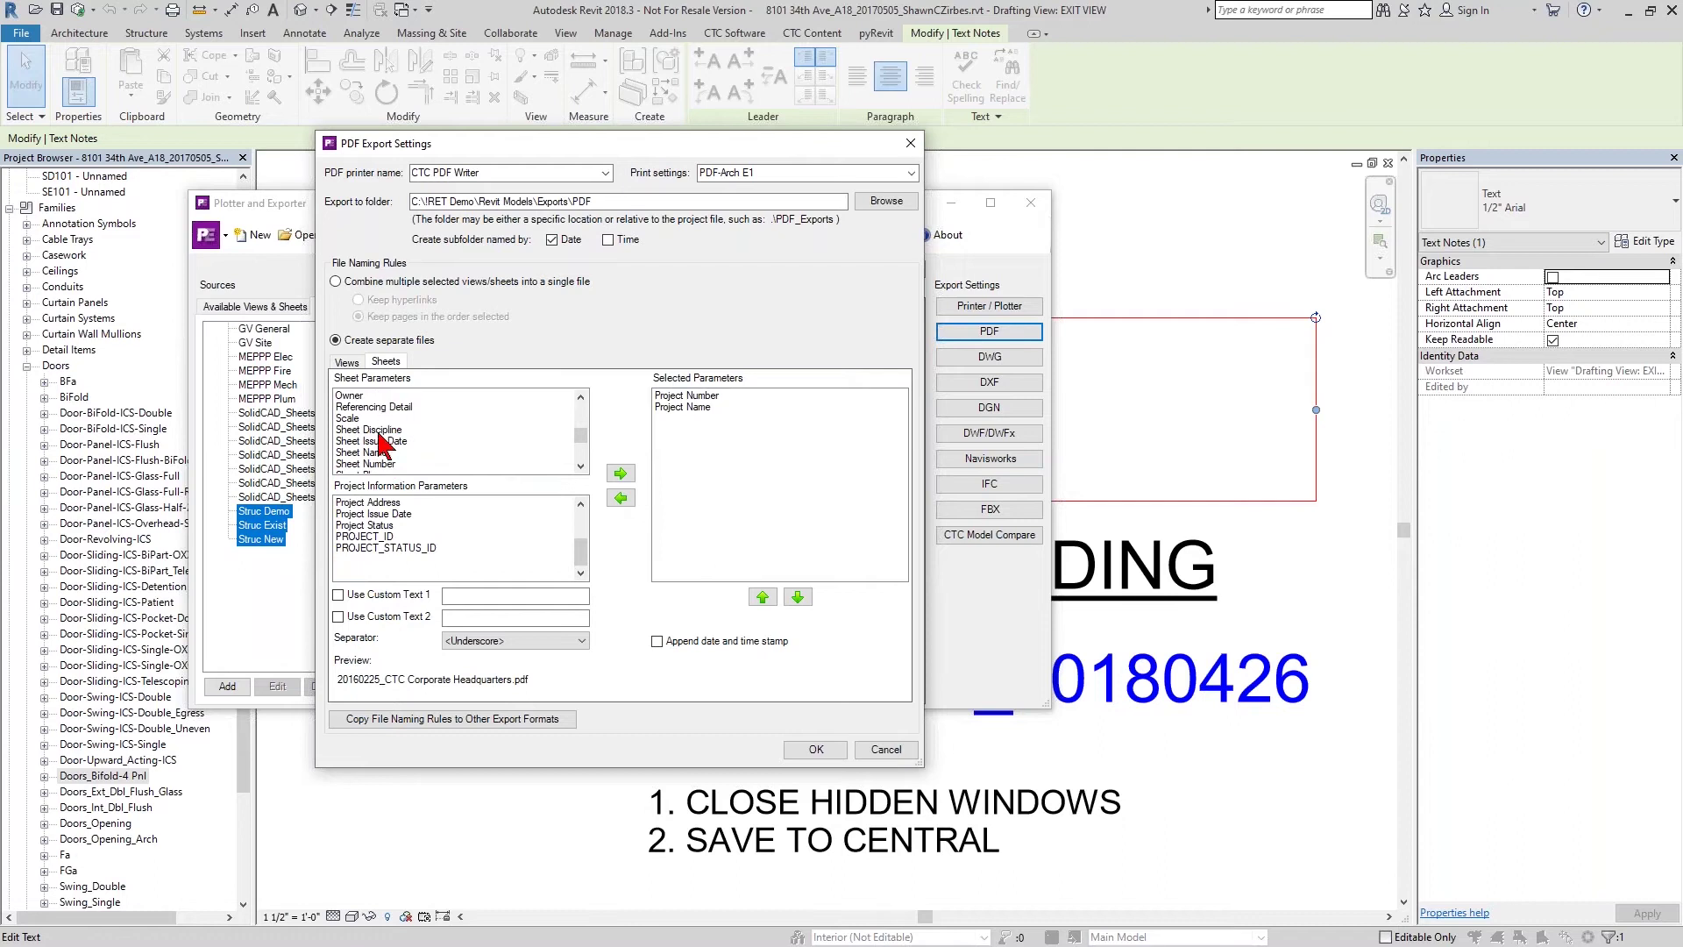
double_click(388, 430)
double_click(387, 418)
scroll(372, 452, "up", 1)
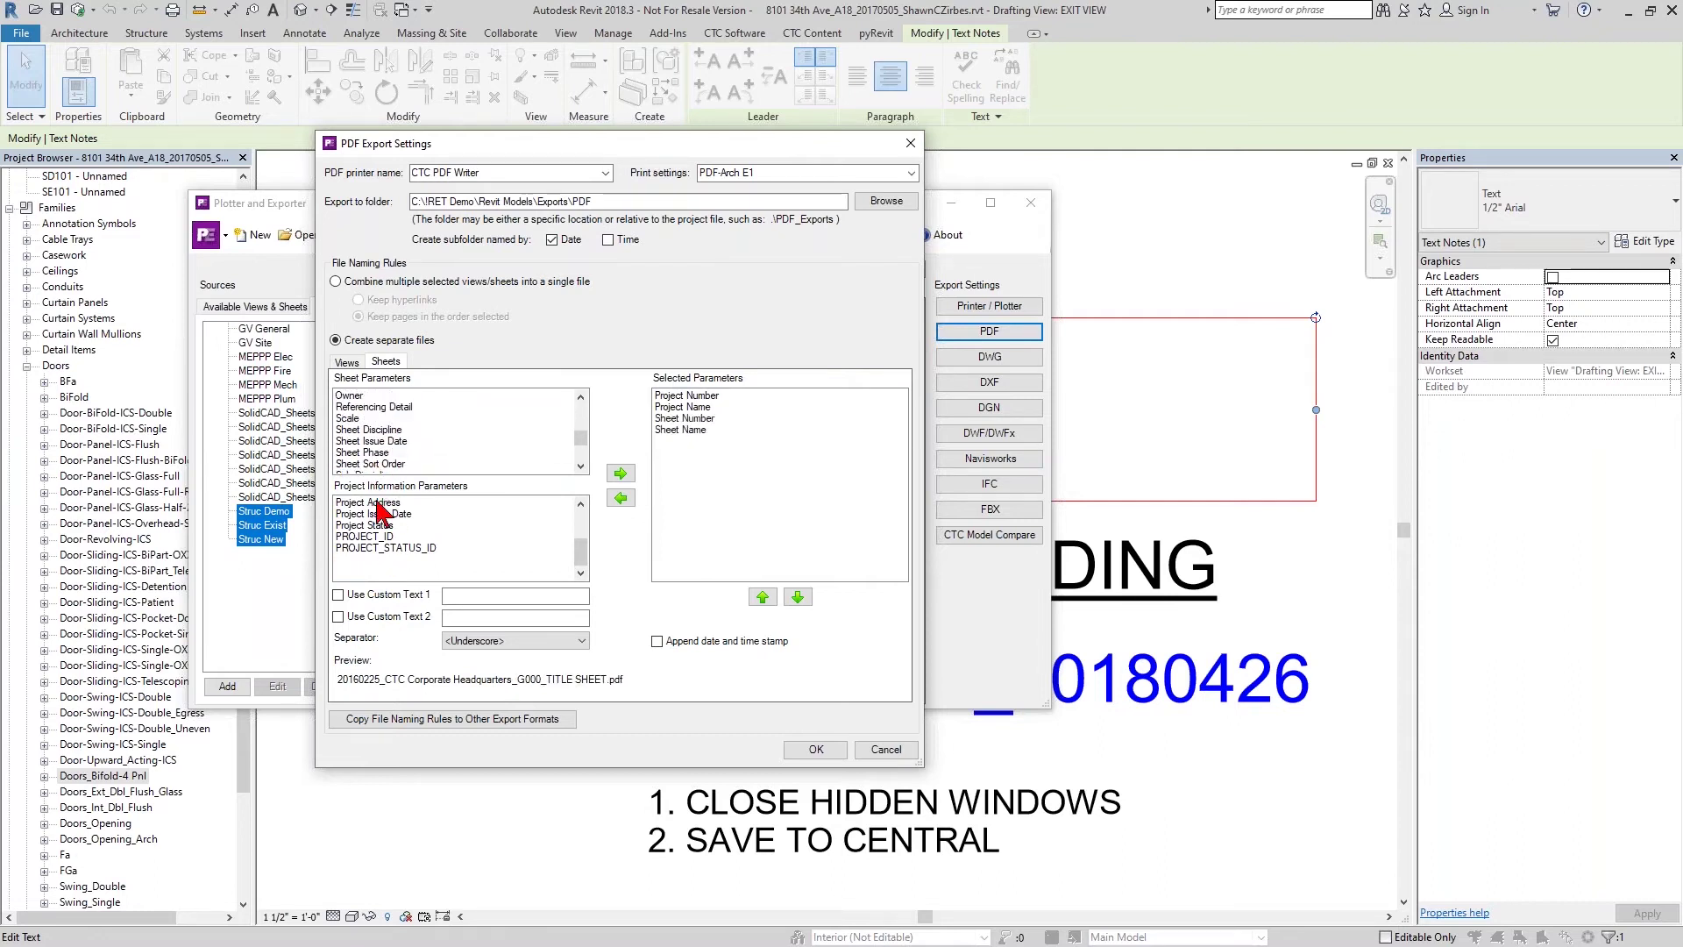
scroll(372, 526, "up", 3)
double_click(372, 514)
double_click(385, 515)
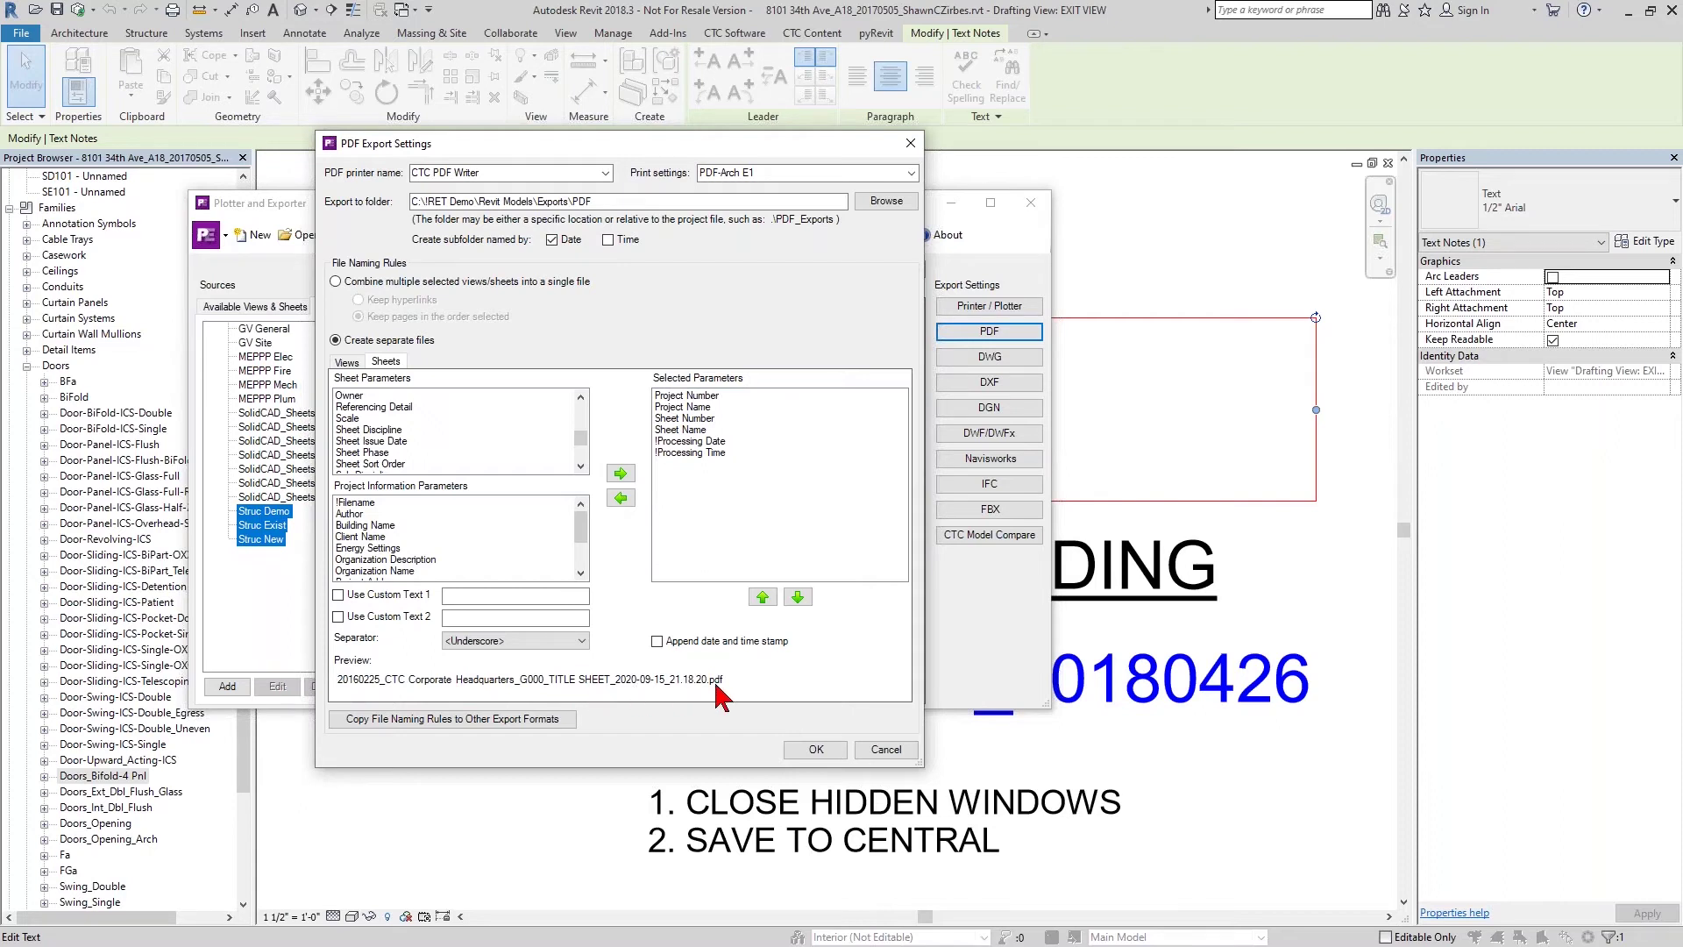
left_click(405, 283)
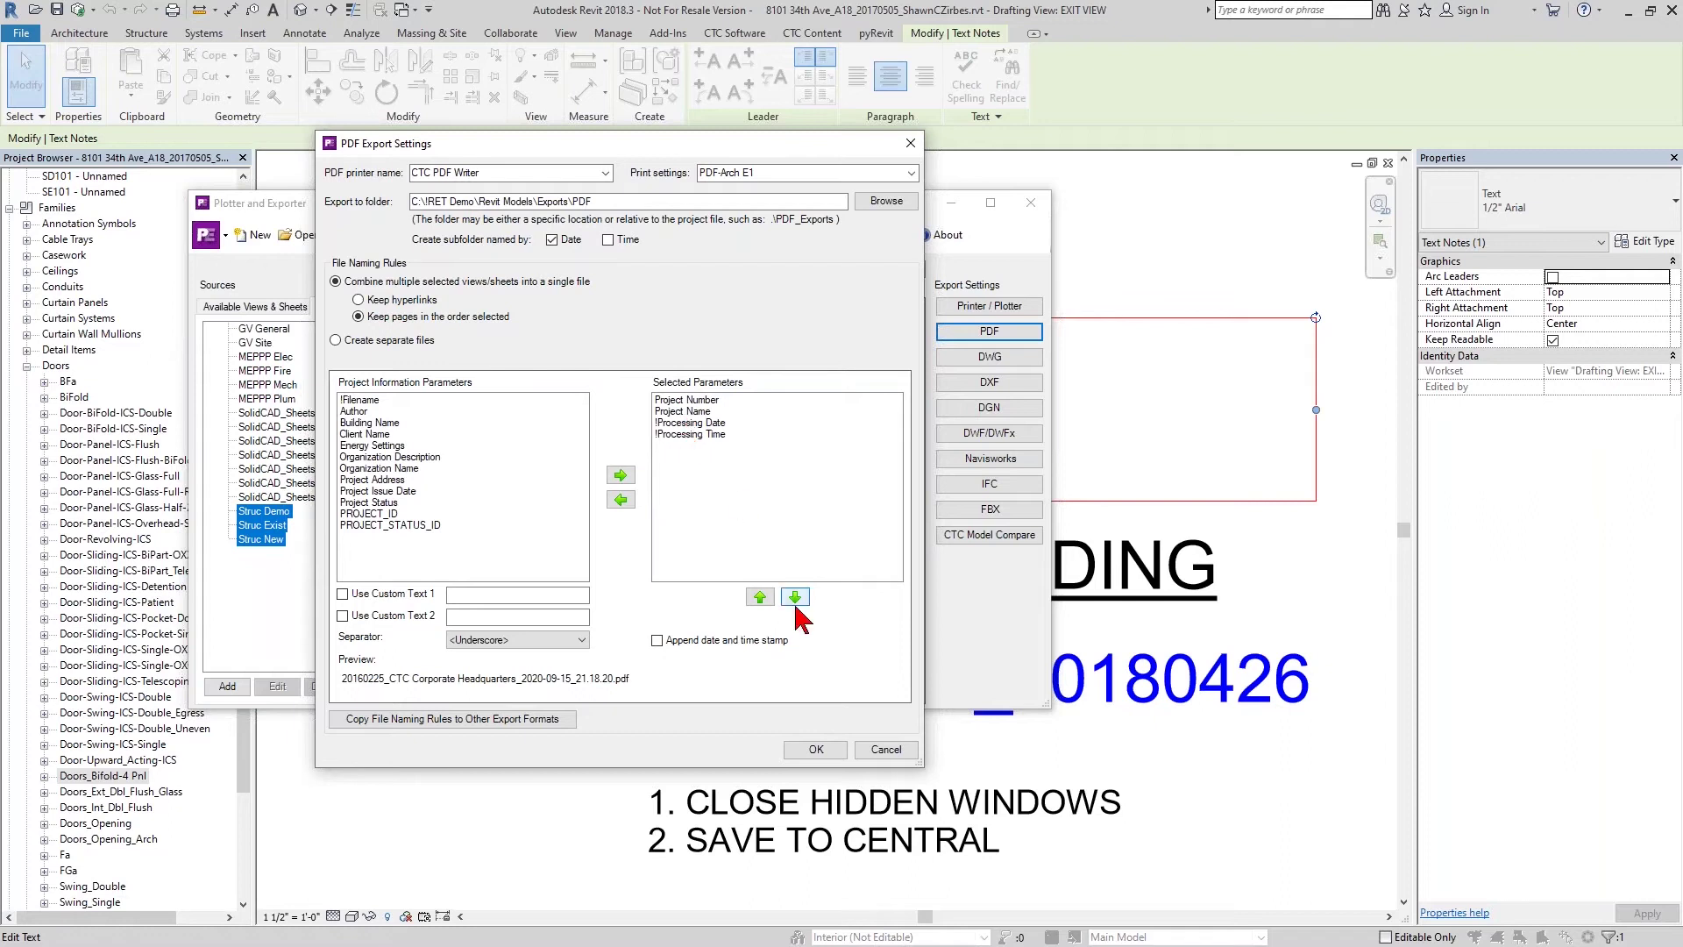
left_click(816, 749)
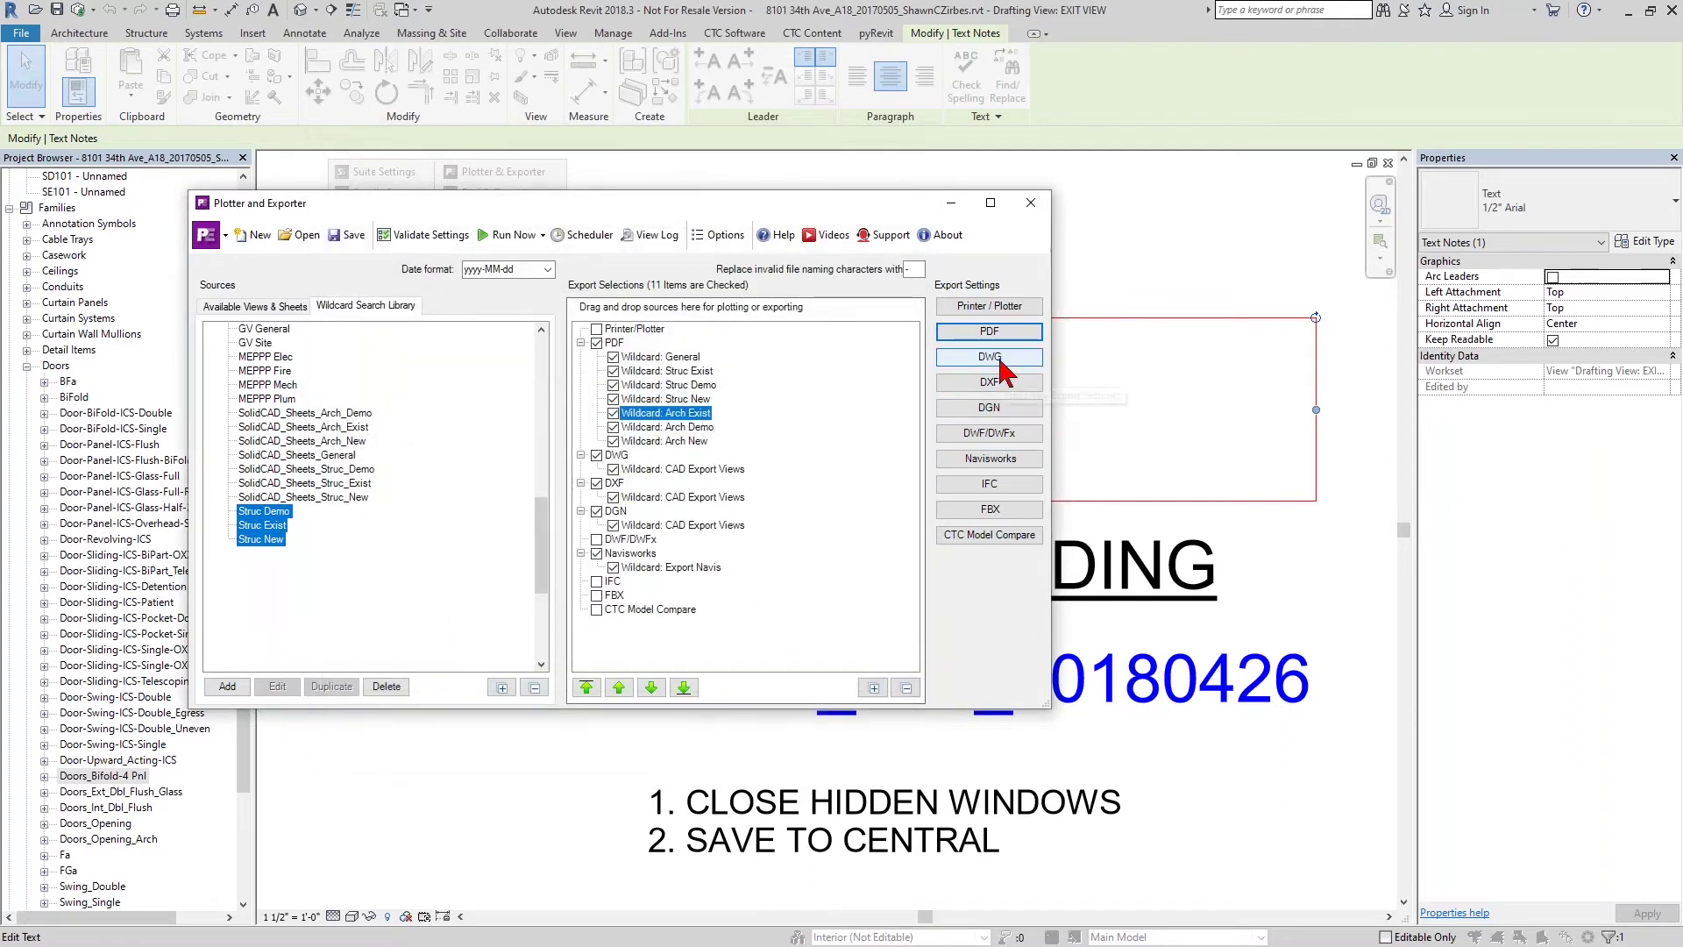
Set DWG exports to <custom export settings> and drop Time from the export subfolder name.
left_click(1000, 360)
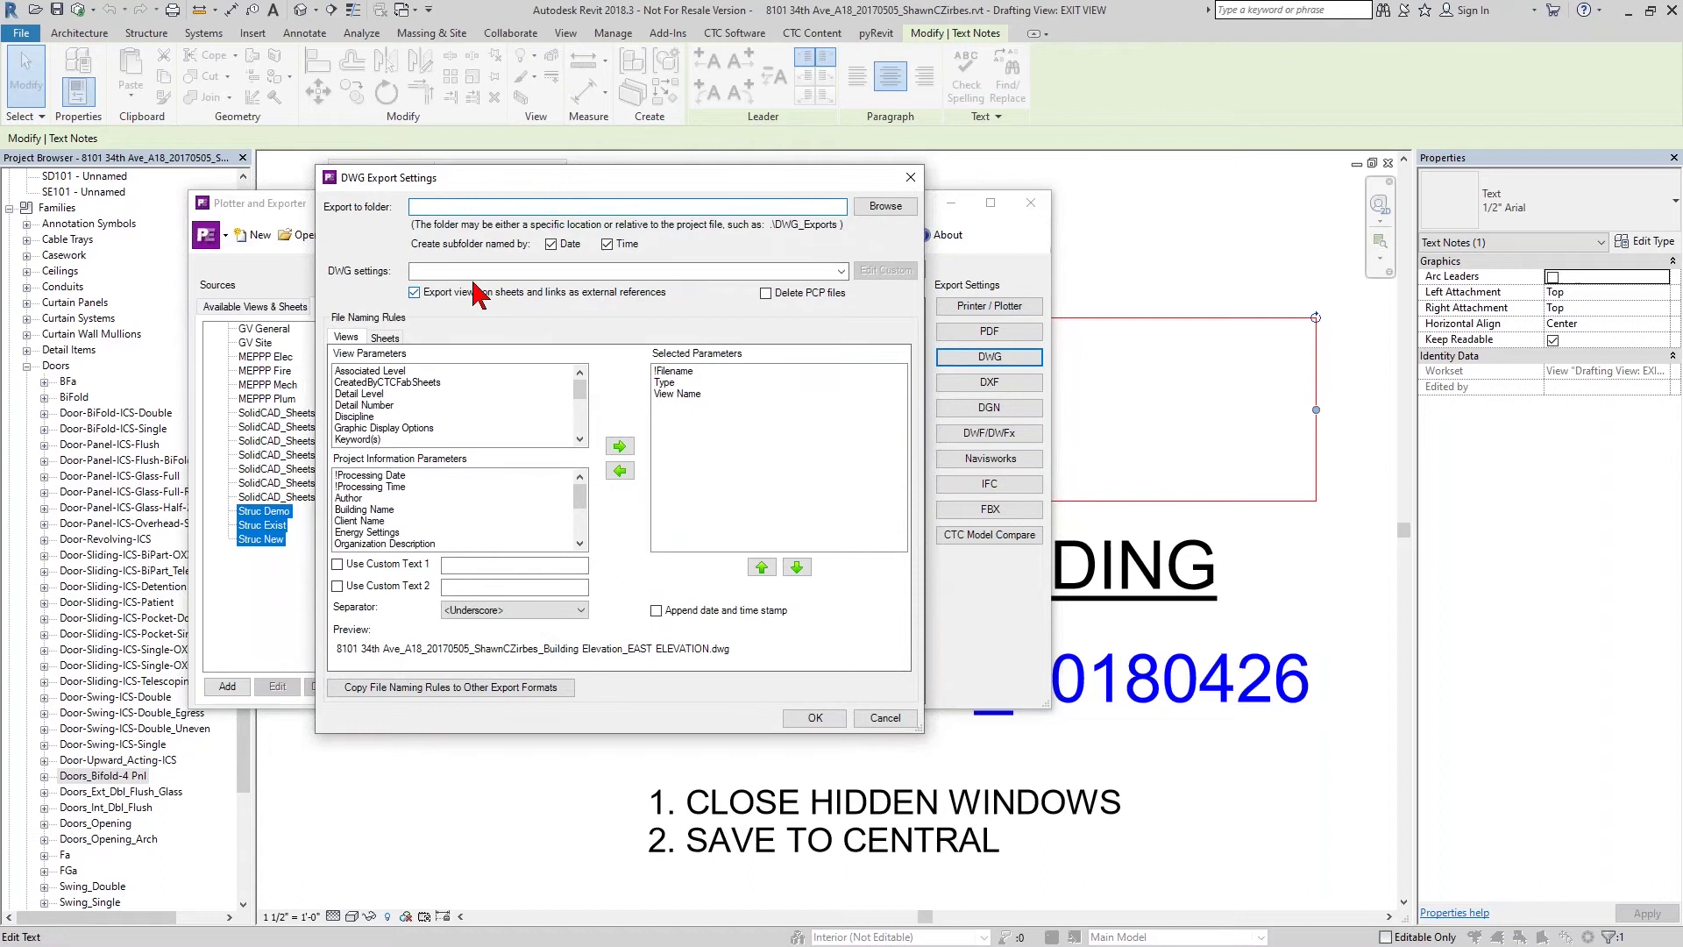
left_click(840, 270)
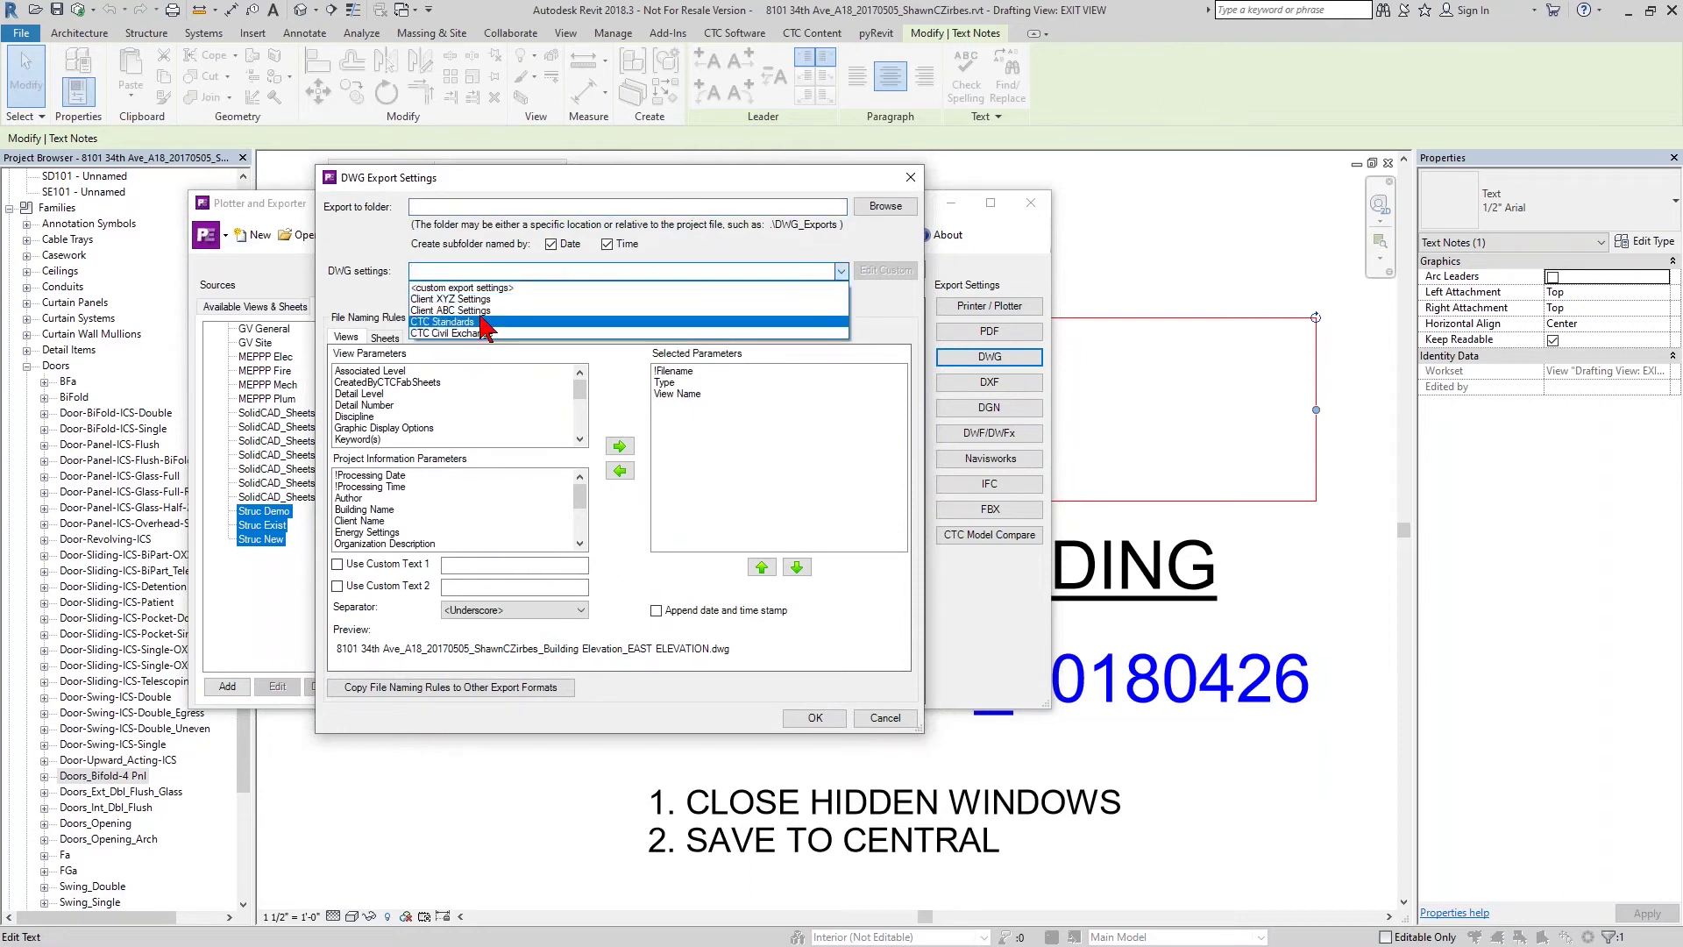
left_click(480, 289)
left_click(884, 273)
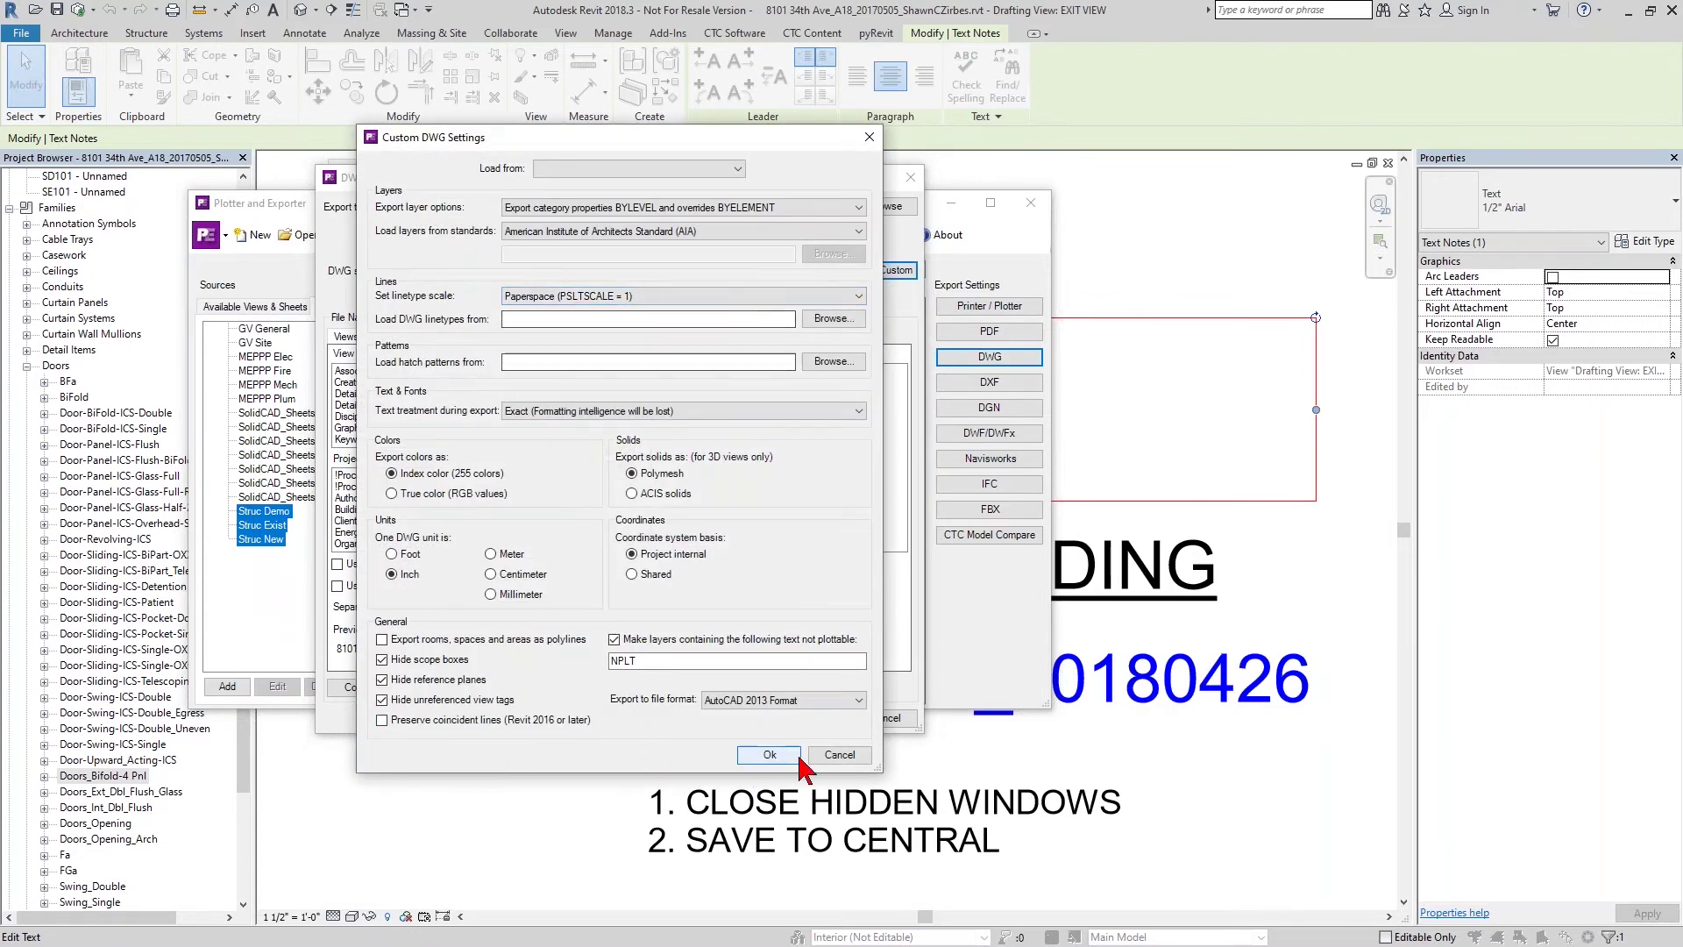
left_click(838, 755)
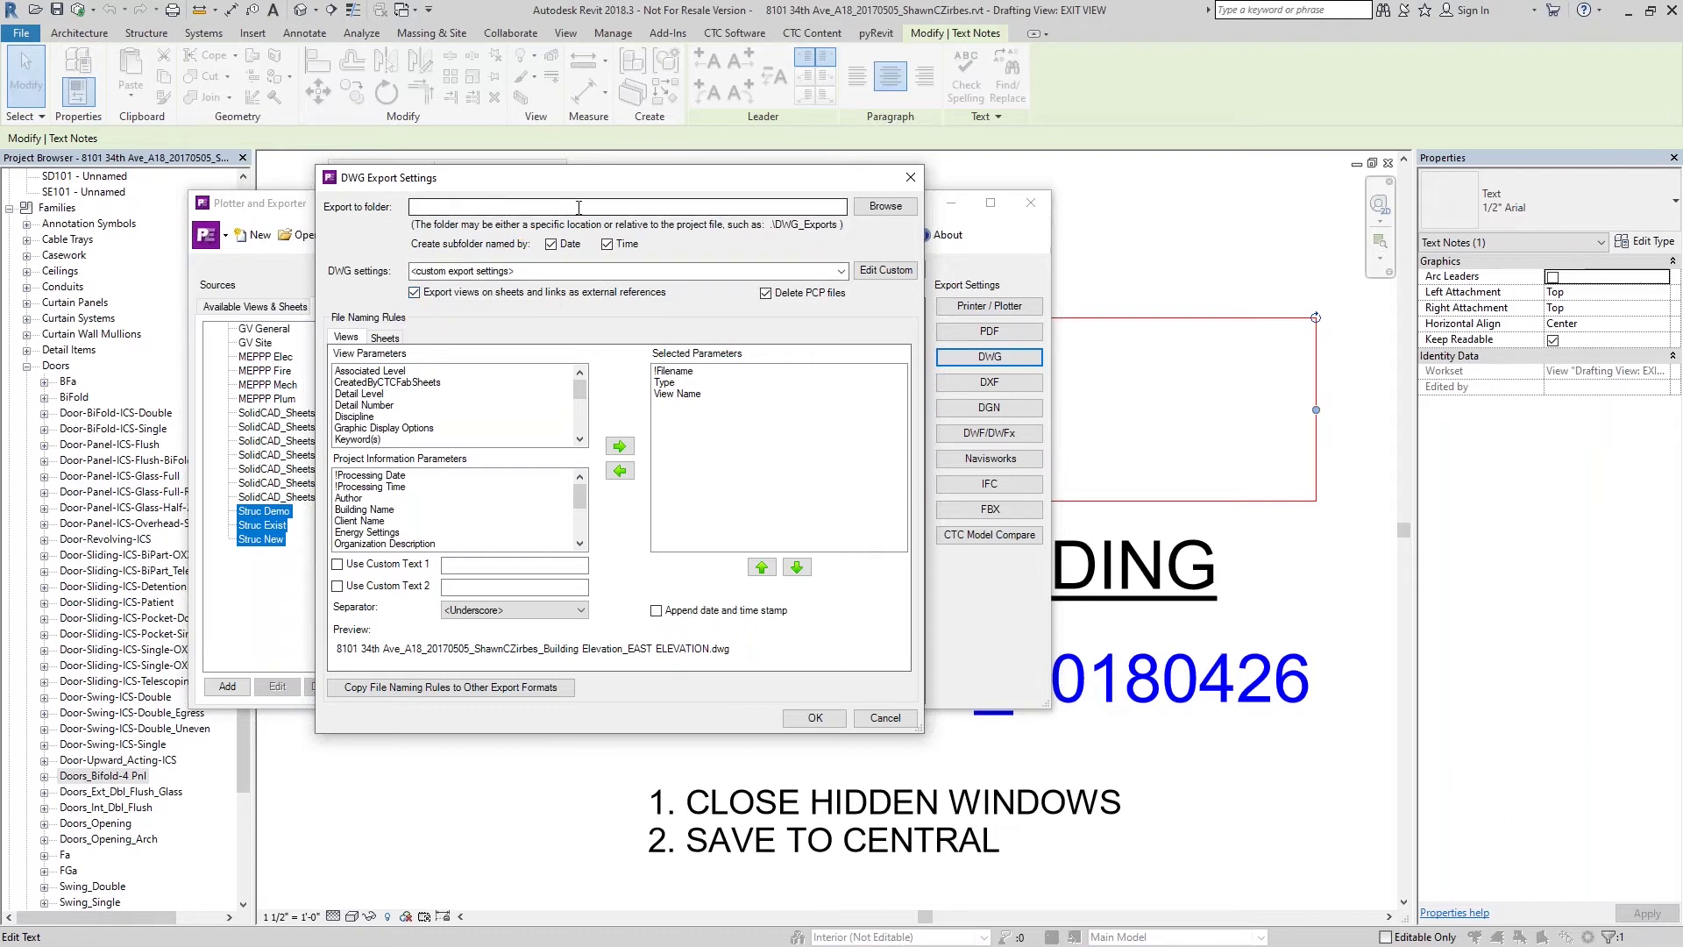
left_click(607, 243)
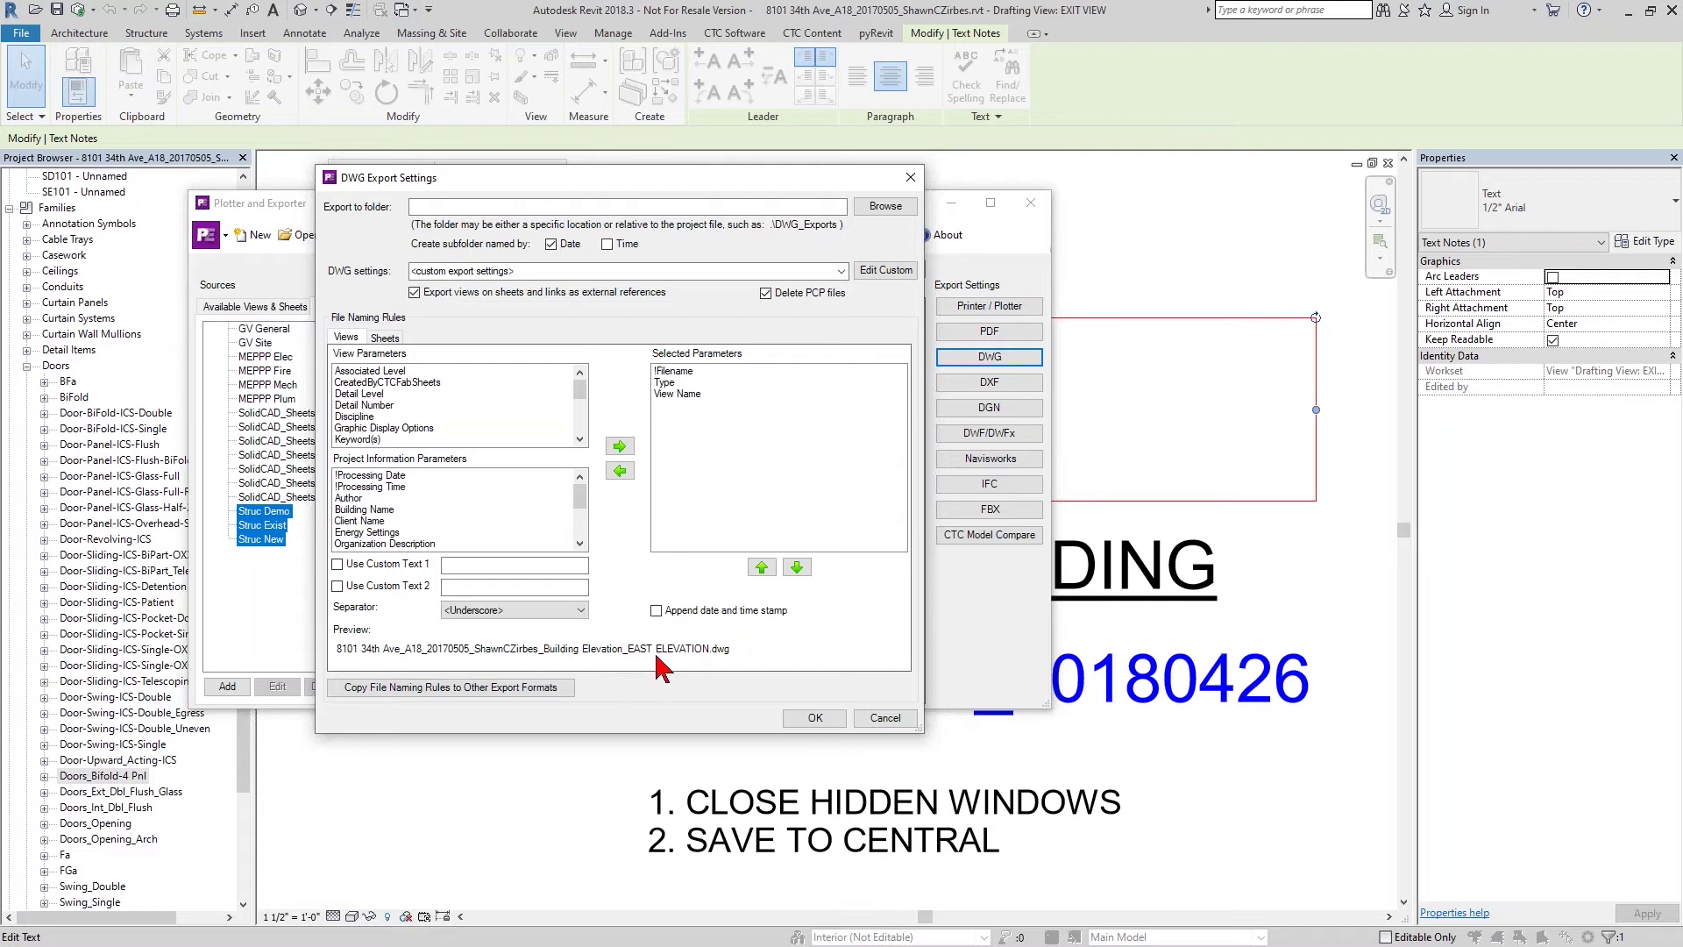
Try several separators, settling on <Space><Hyphen><Space> for view file names.
left_click(523, 612)
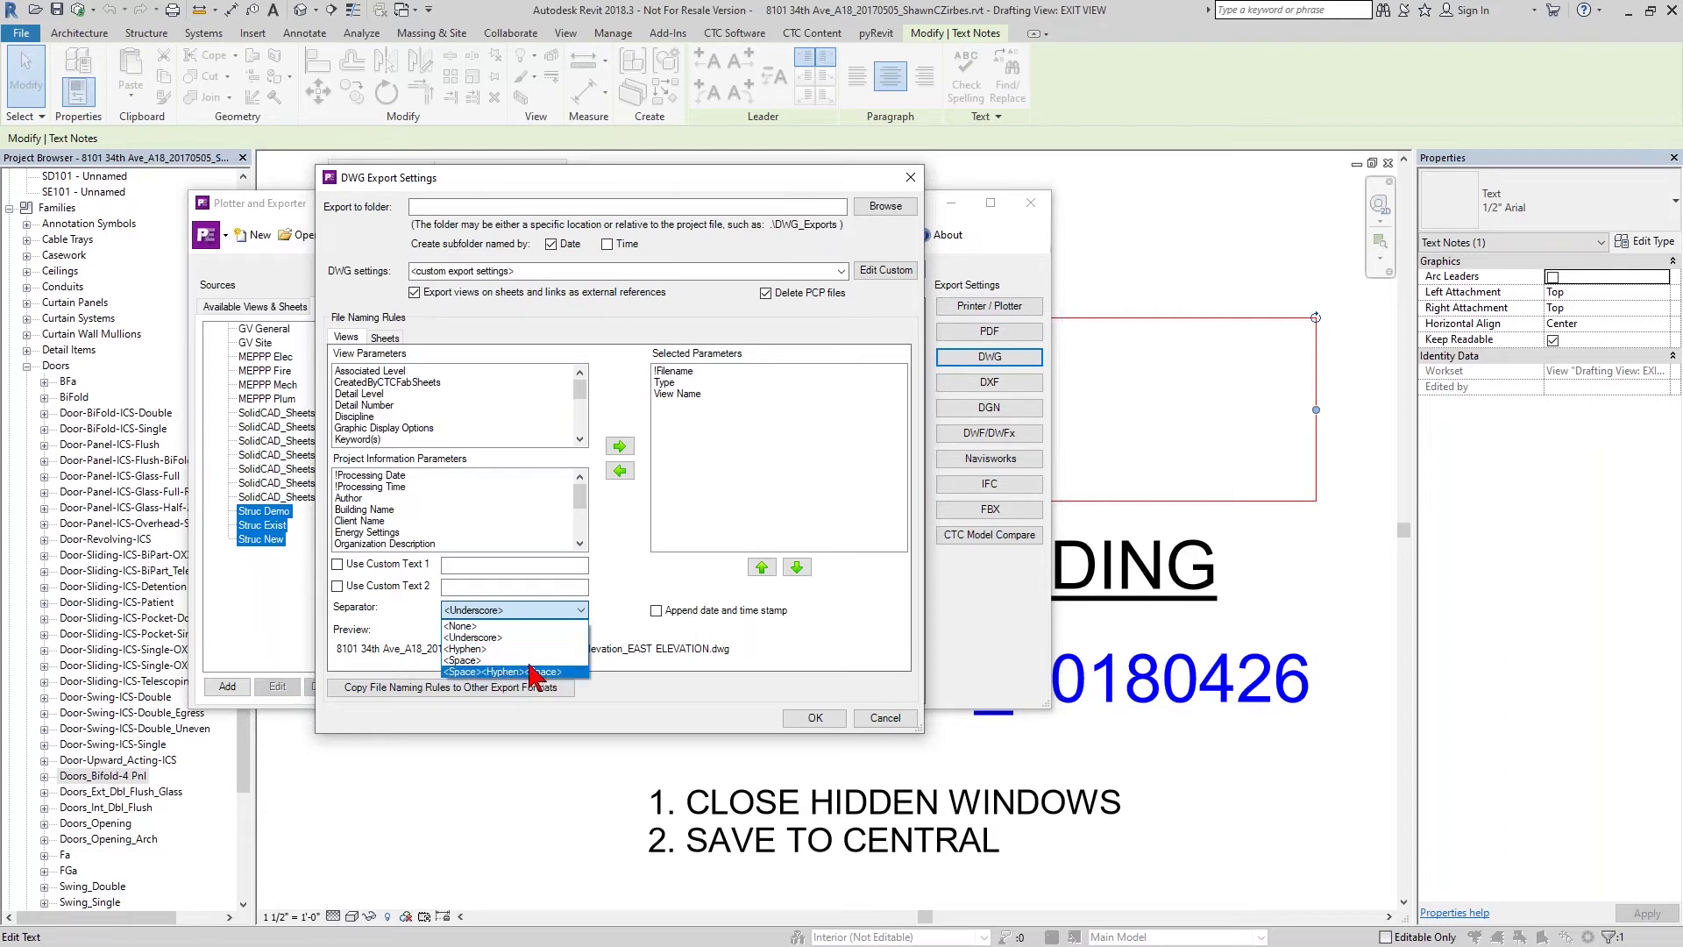
left_click(496, 626)
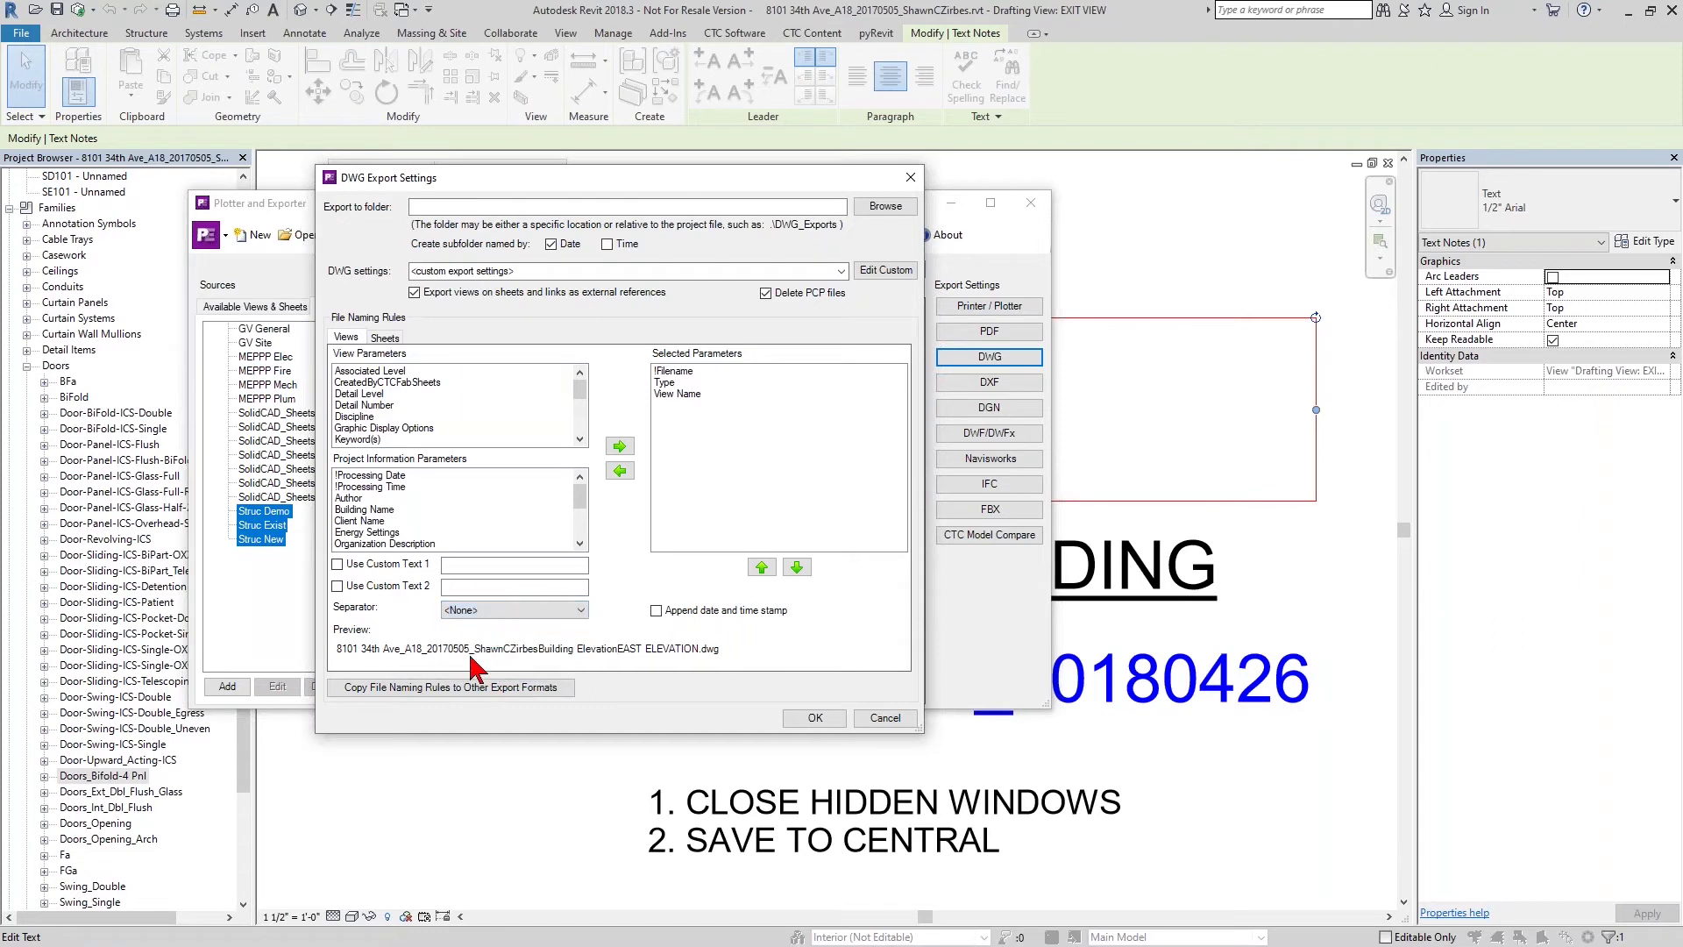
left_click(481, 611)
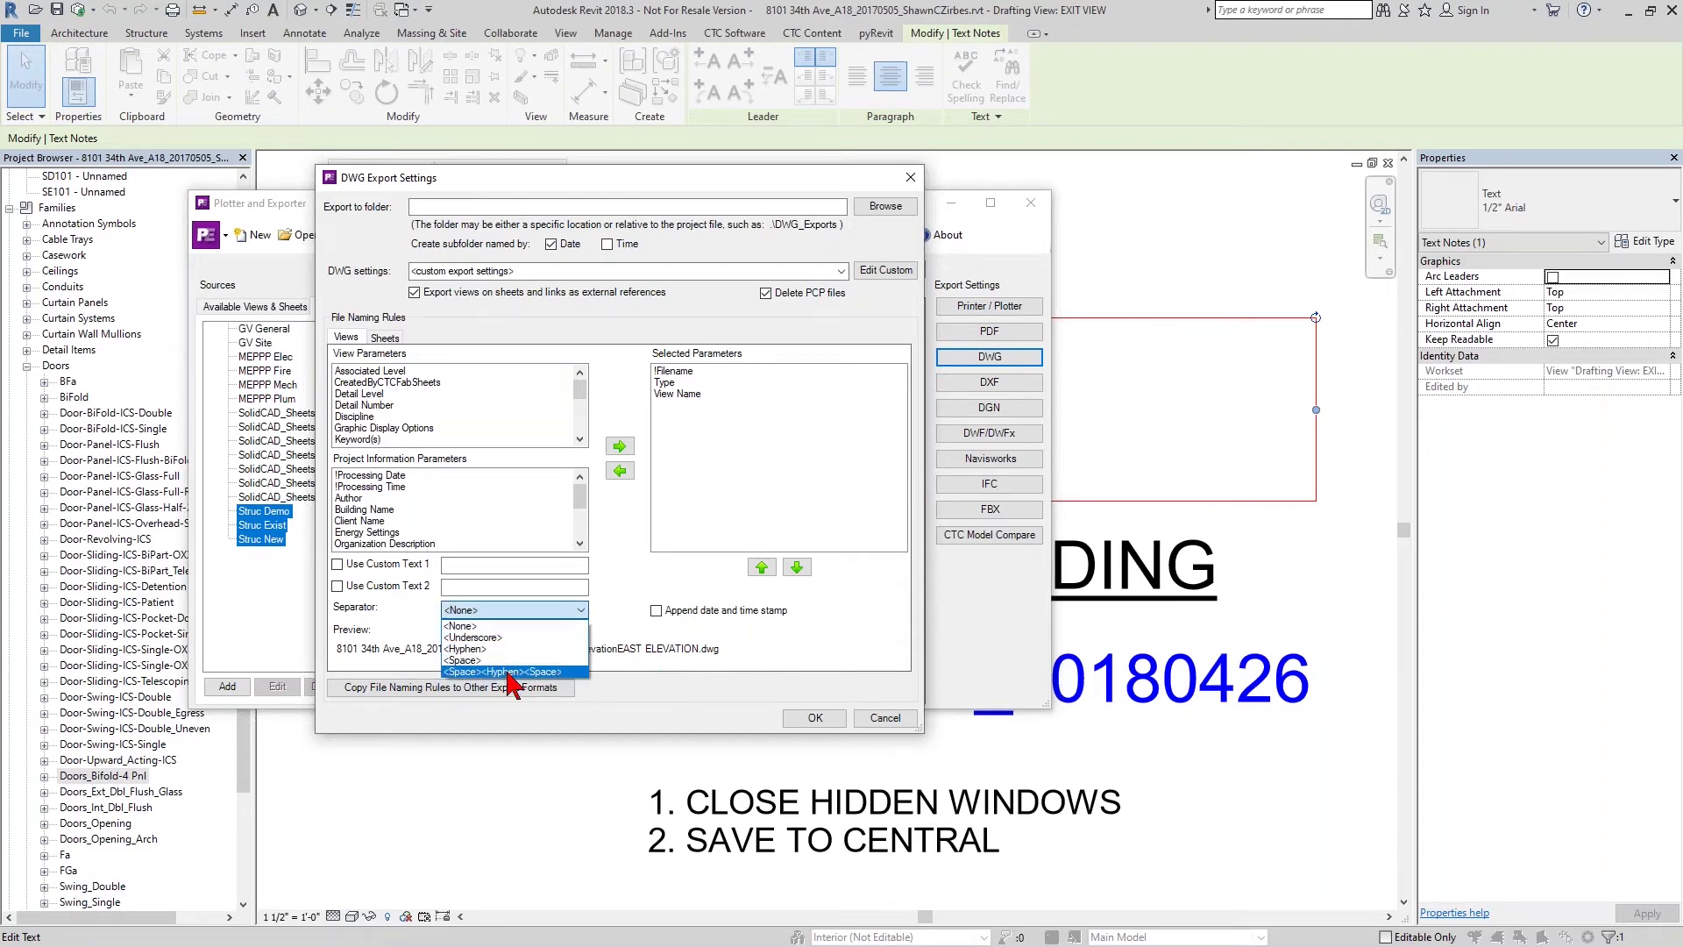
left_click(461, 663)
left_click(491, 611)
left_click(490, 662)
left_click(490, 610)
left_click(495, 643)
left_click(491, 610)
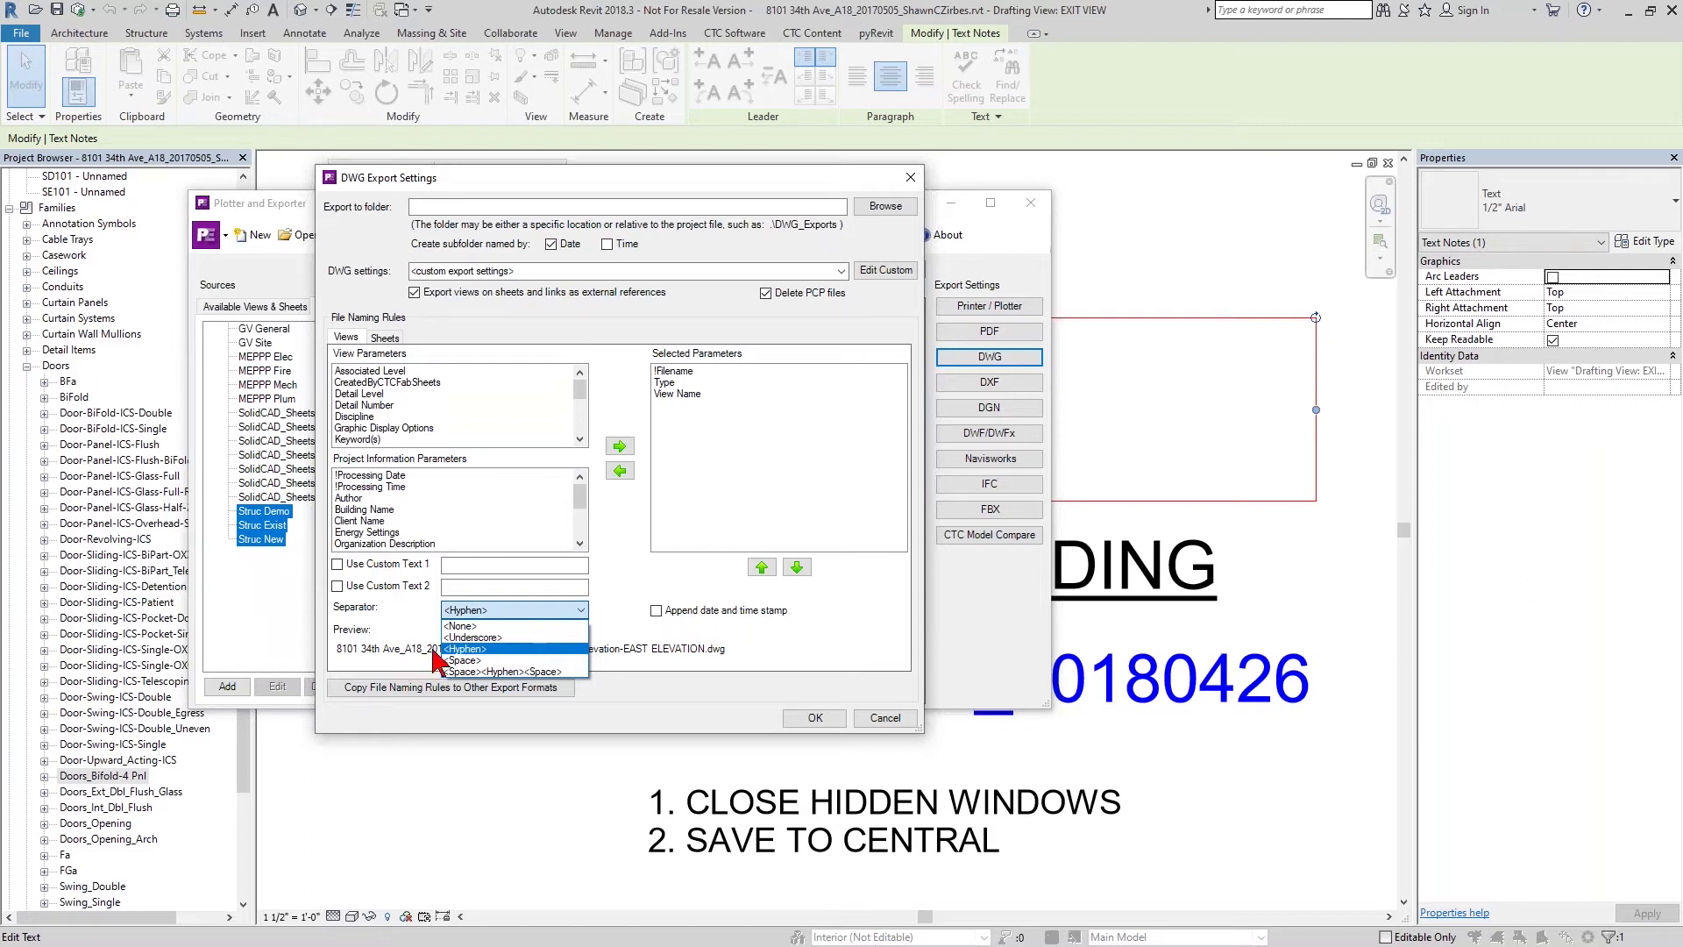
left_click(483, 672)
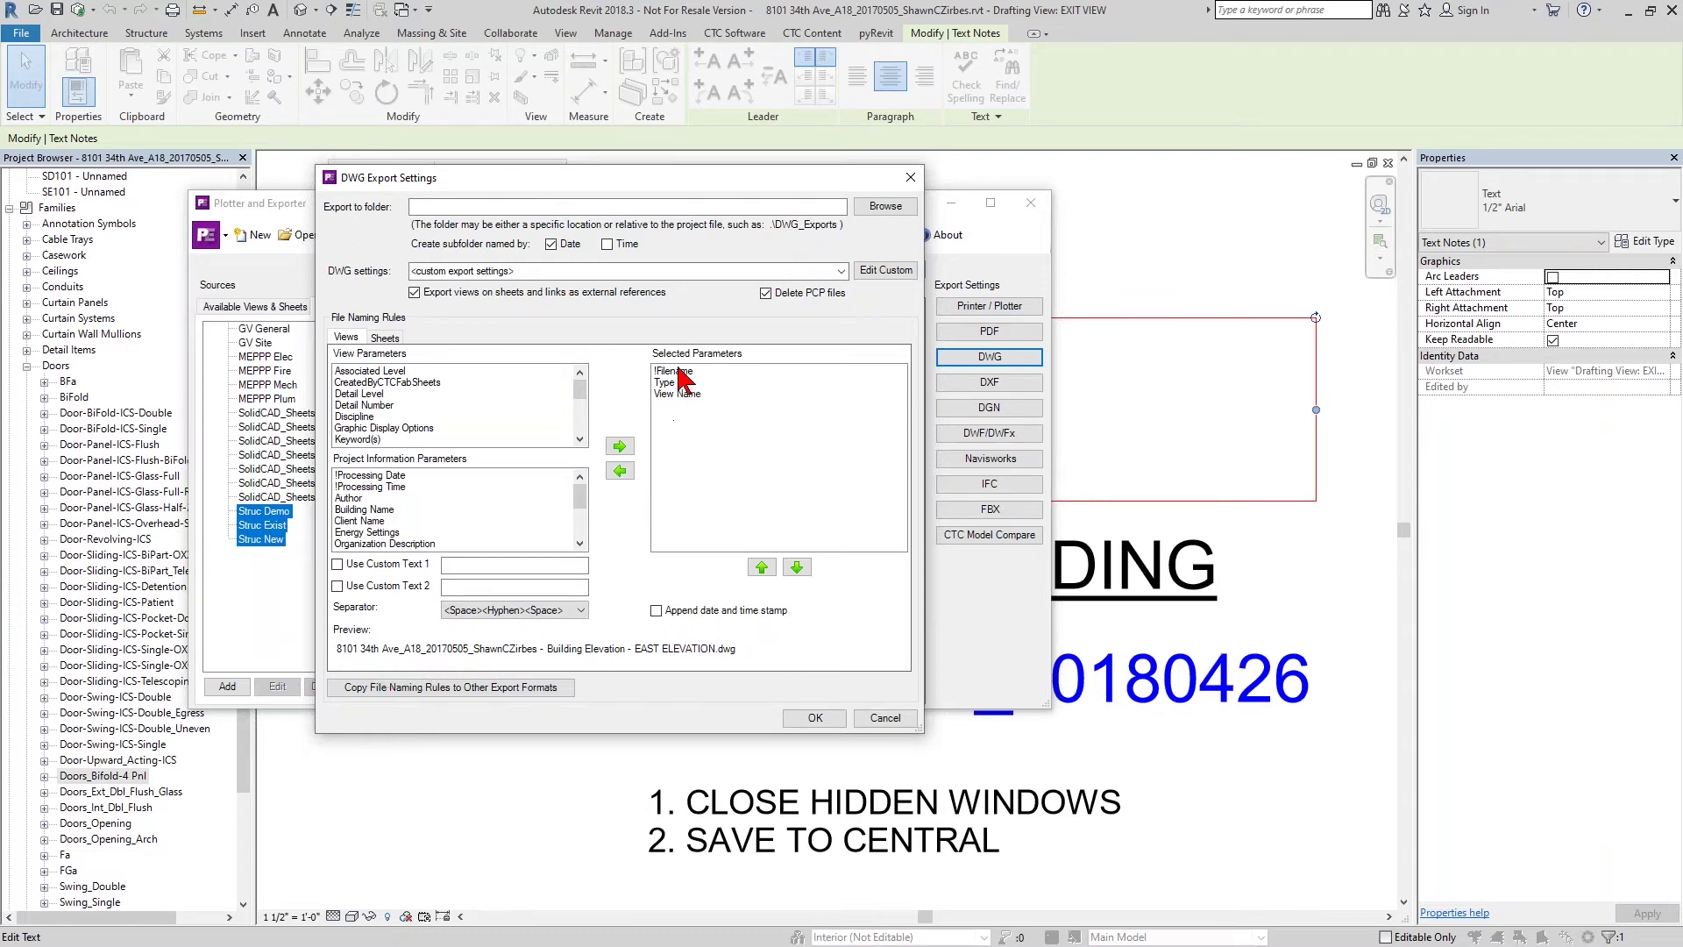
left_click(386, 338)
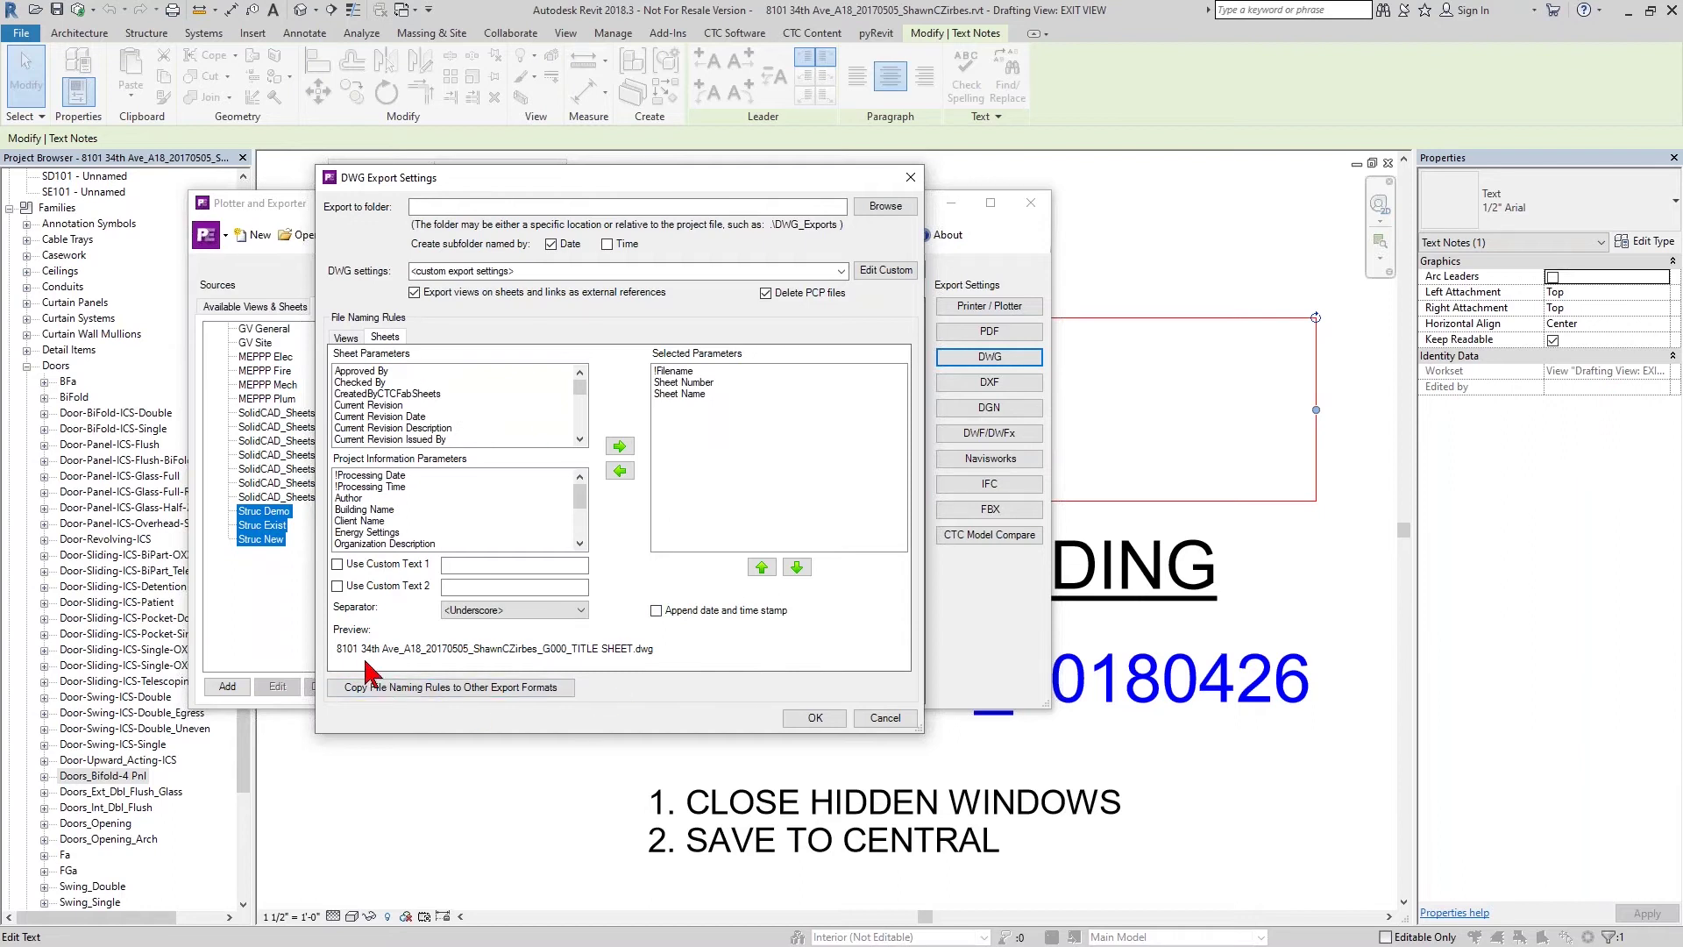
left_click(507, 611)
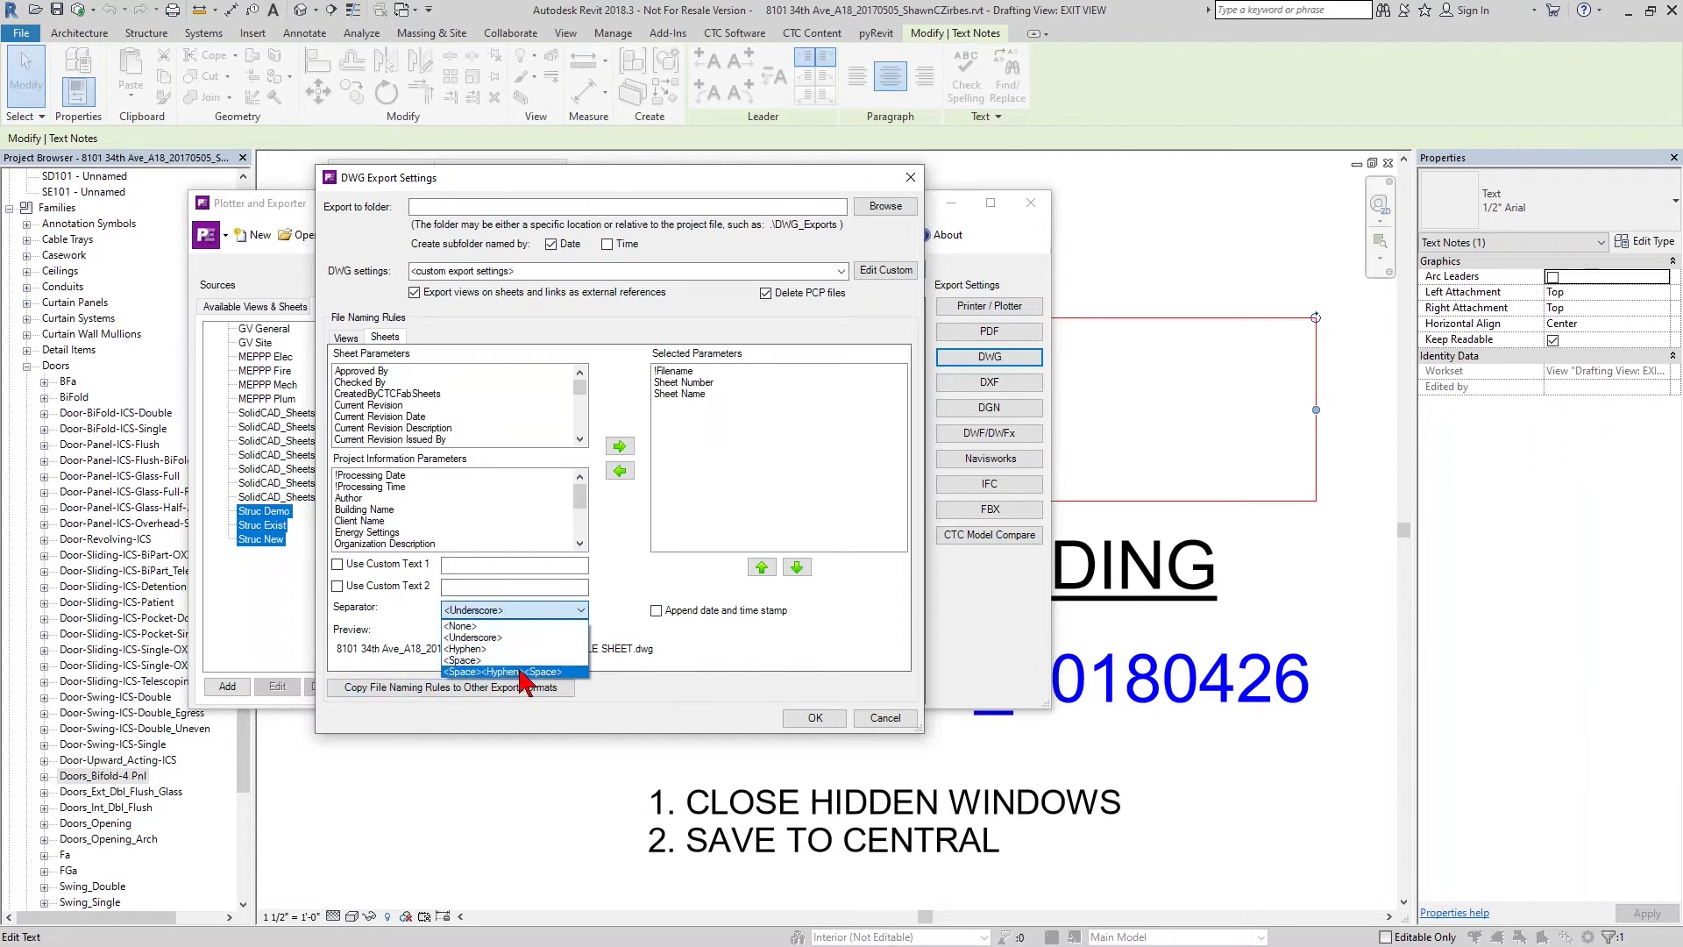
left_click(526, 679)
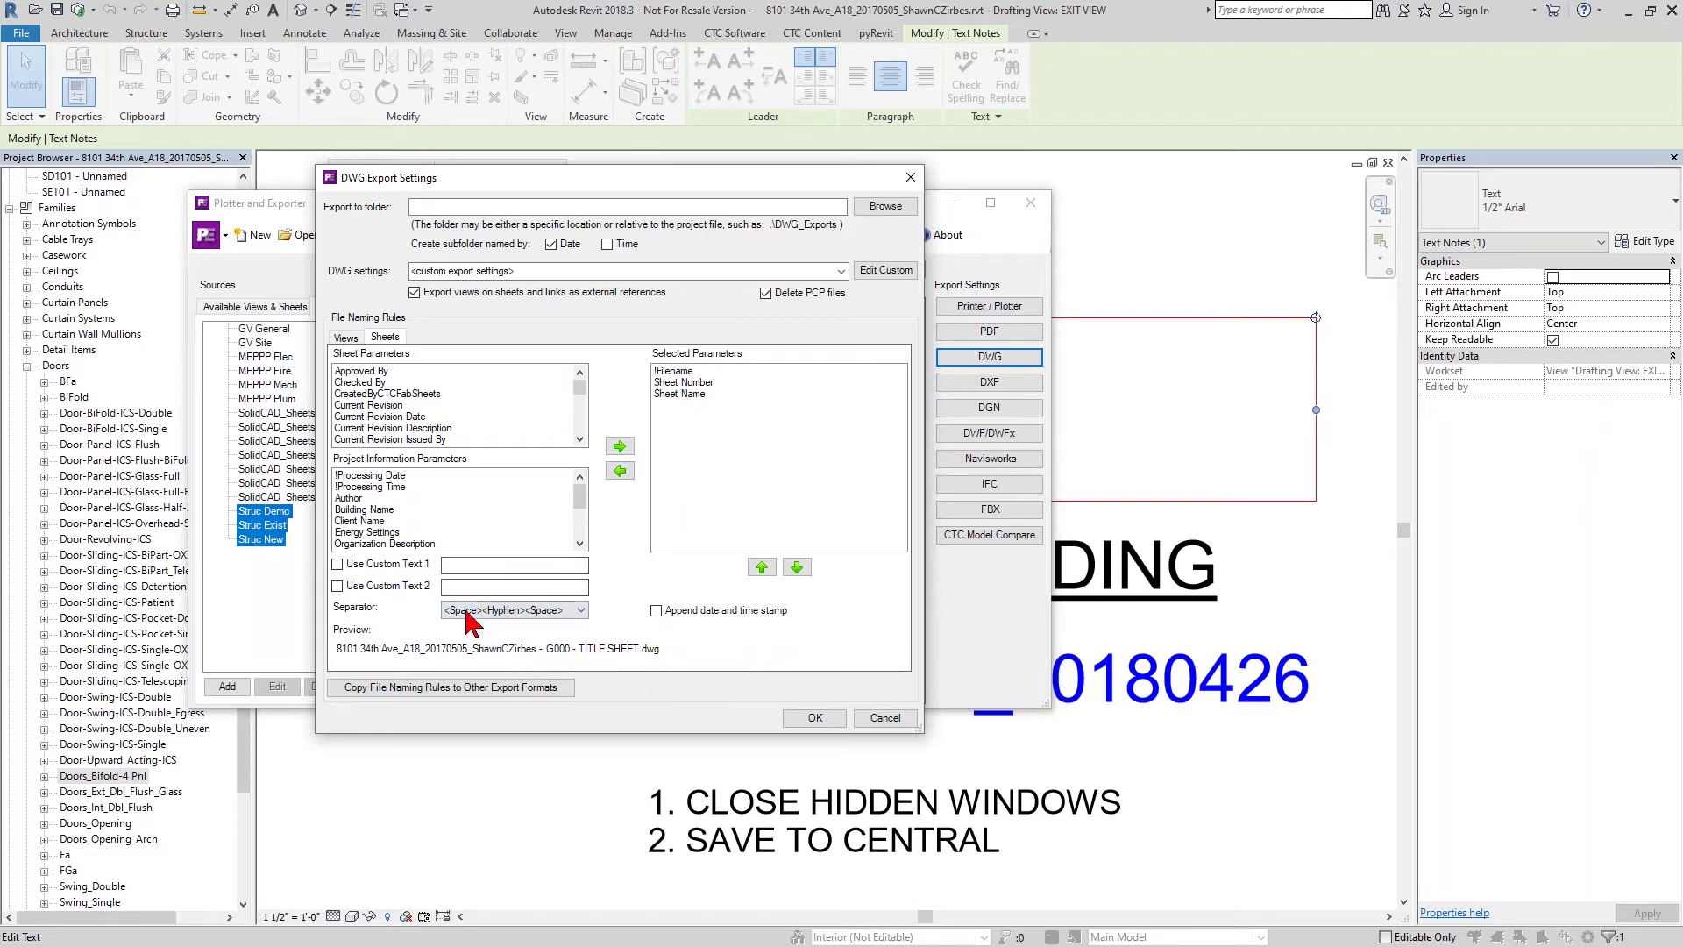
left_click(526, 609)
left_click(488, 622)
left_click(481, 612)
left_click(473, 623)
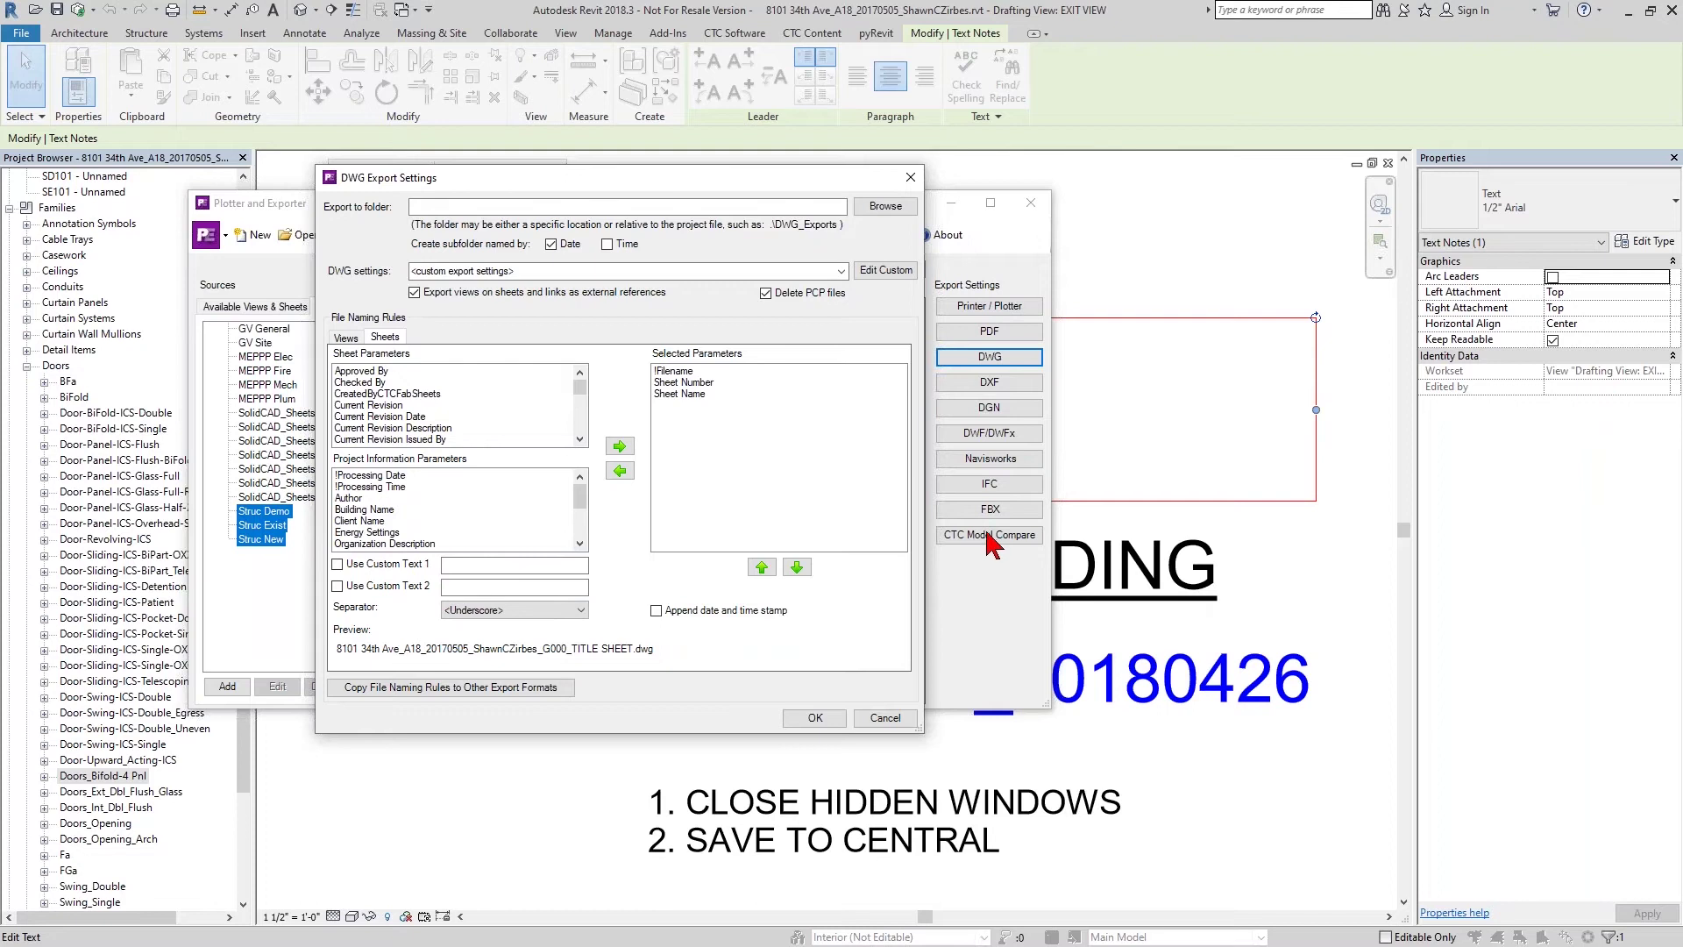
Cancel out of the DWG Export Settings dialog.
left_click(885, 717)
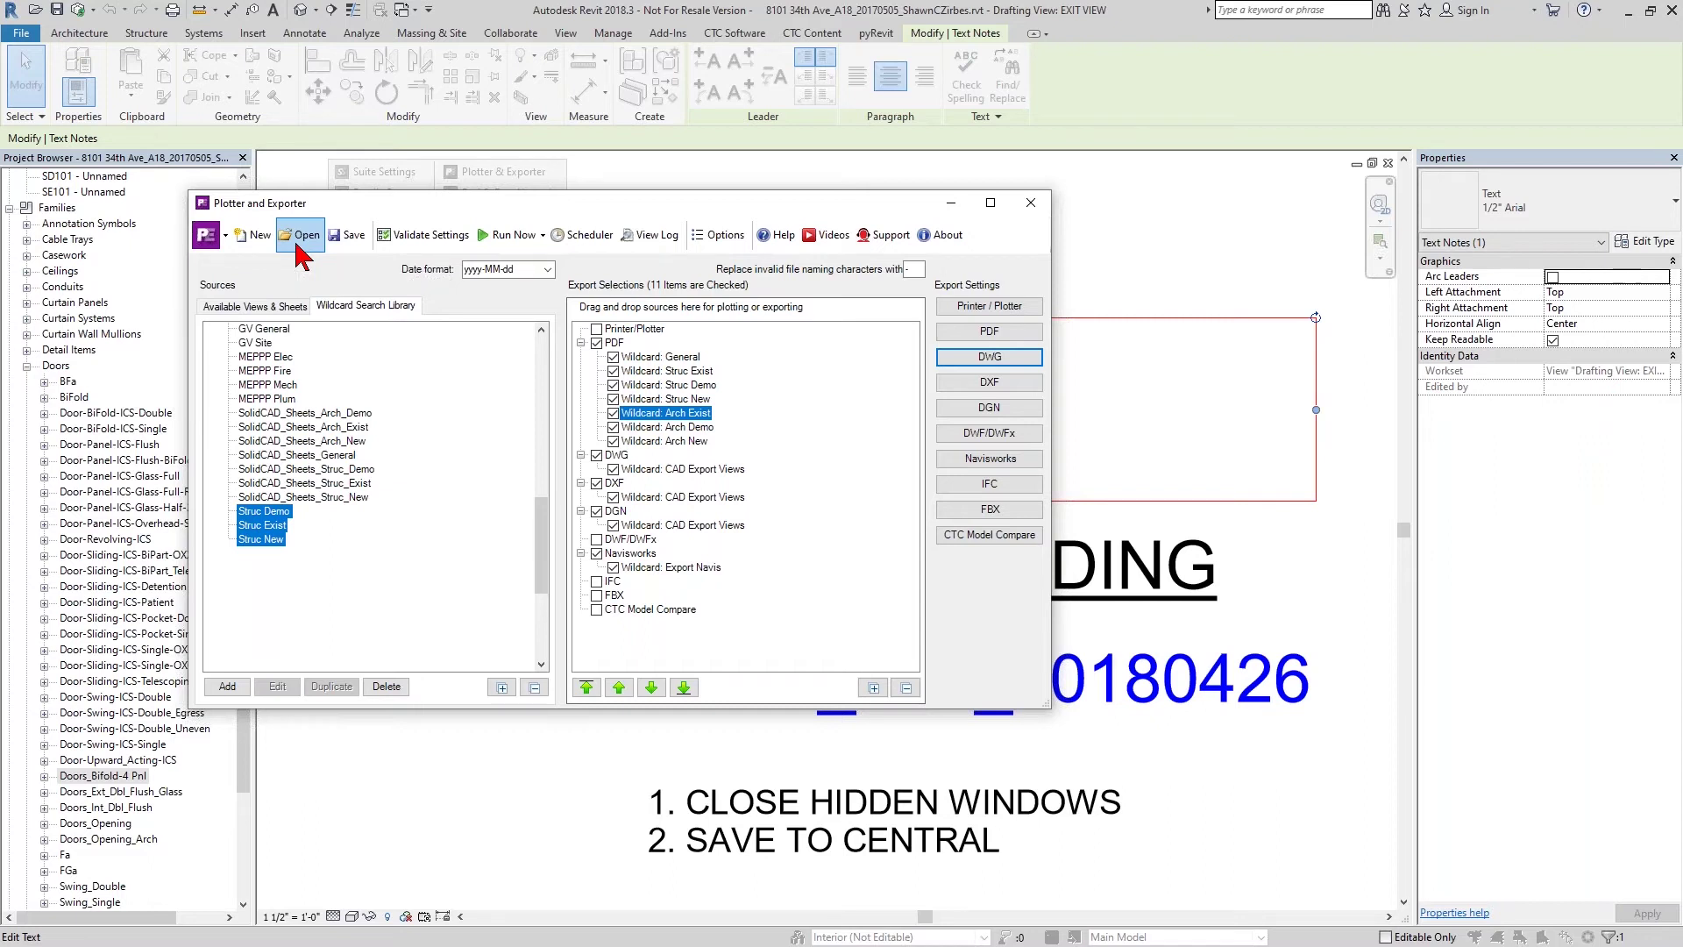
Inspect the General wildcard's revision-sequence option without saving, then close Plotter and Exporter.
left_click(669, 357)
double_click(668, 365)
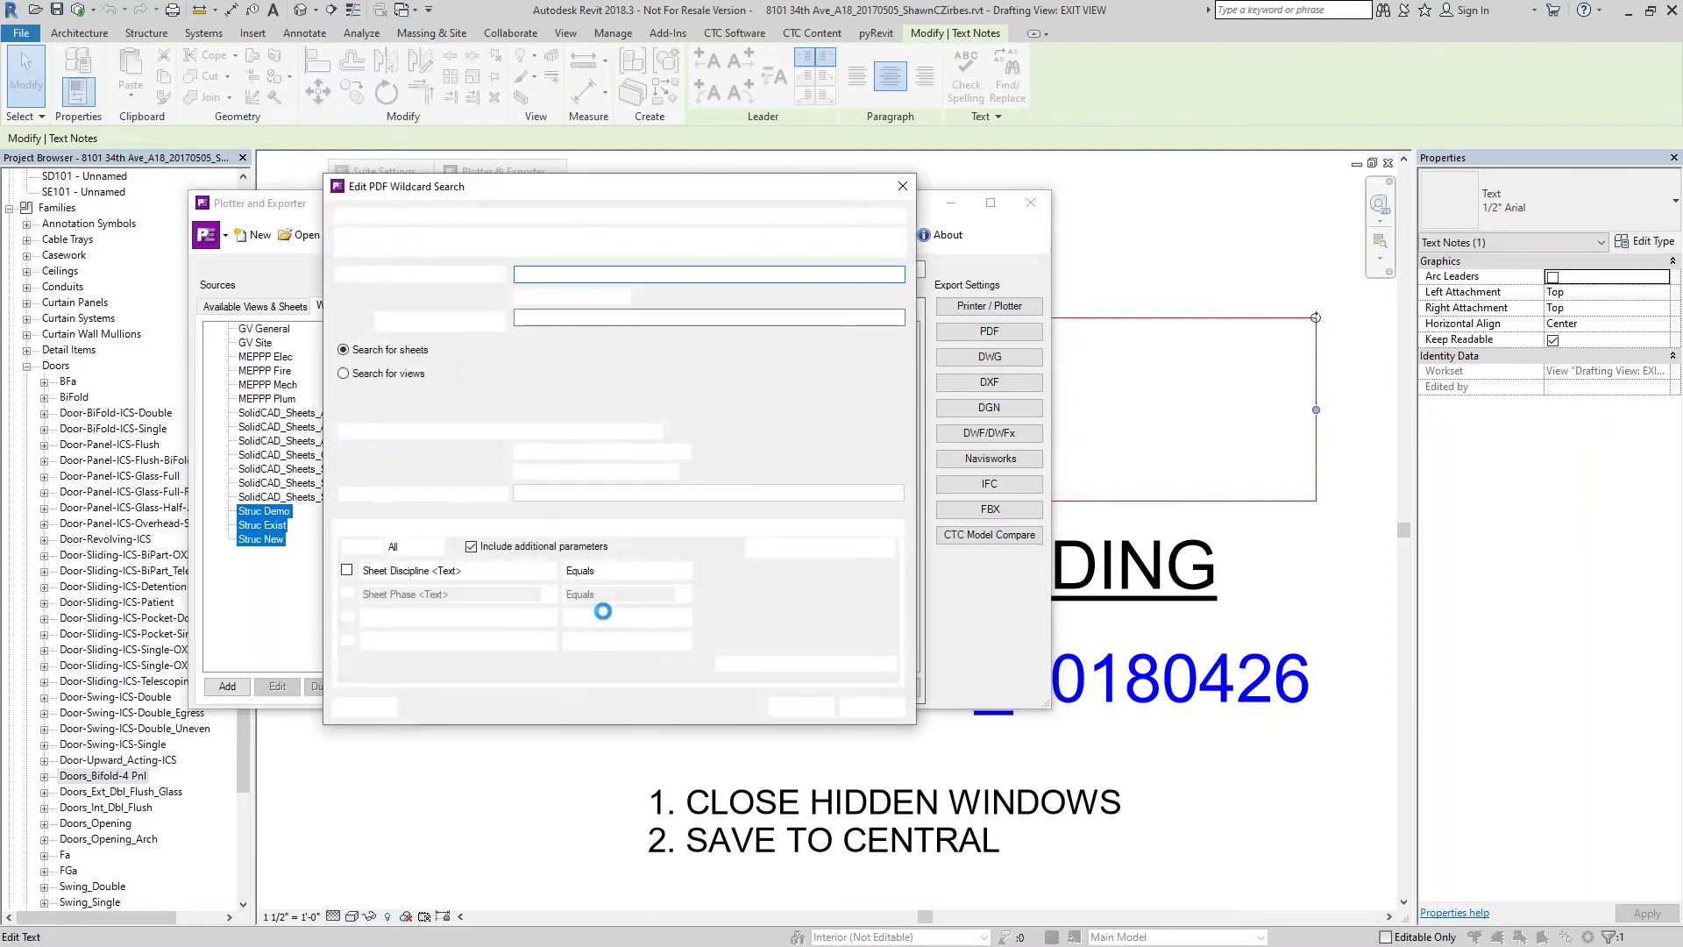
left_click(362, 430)
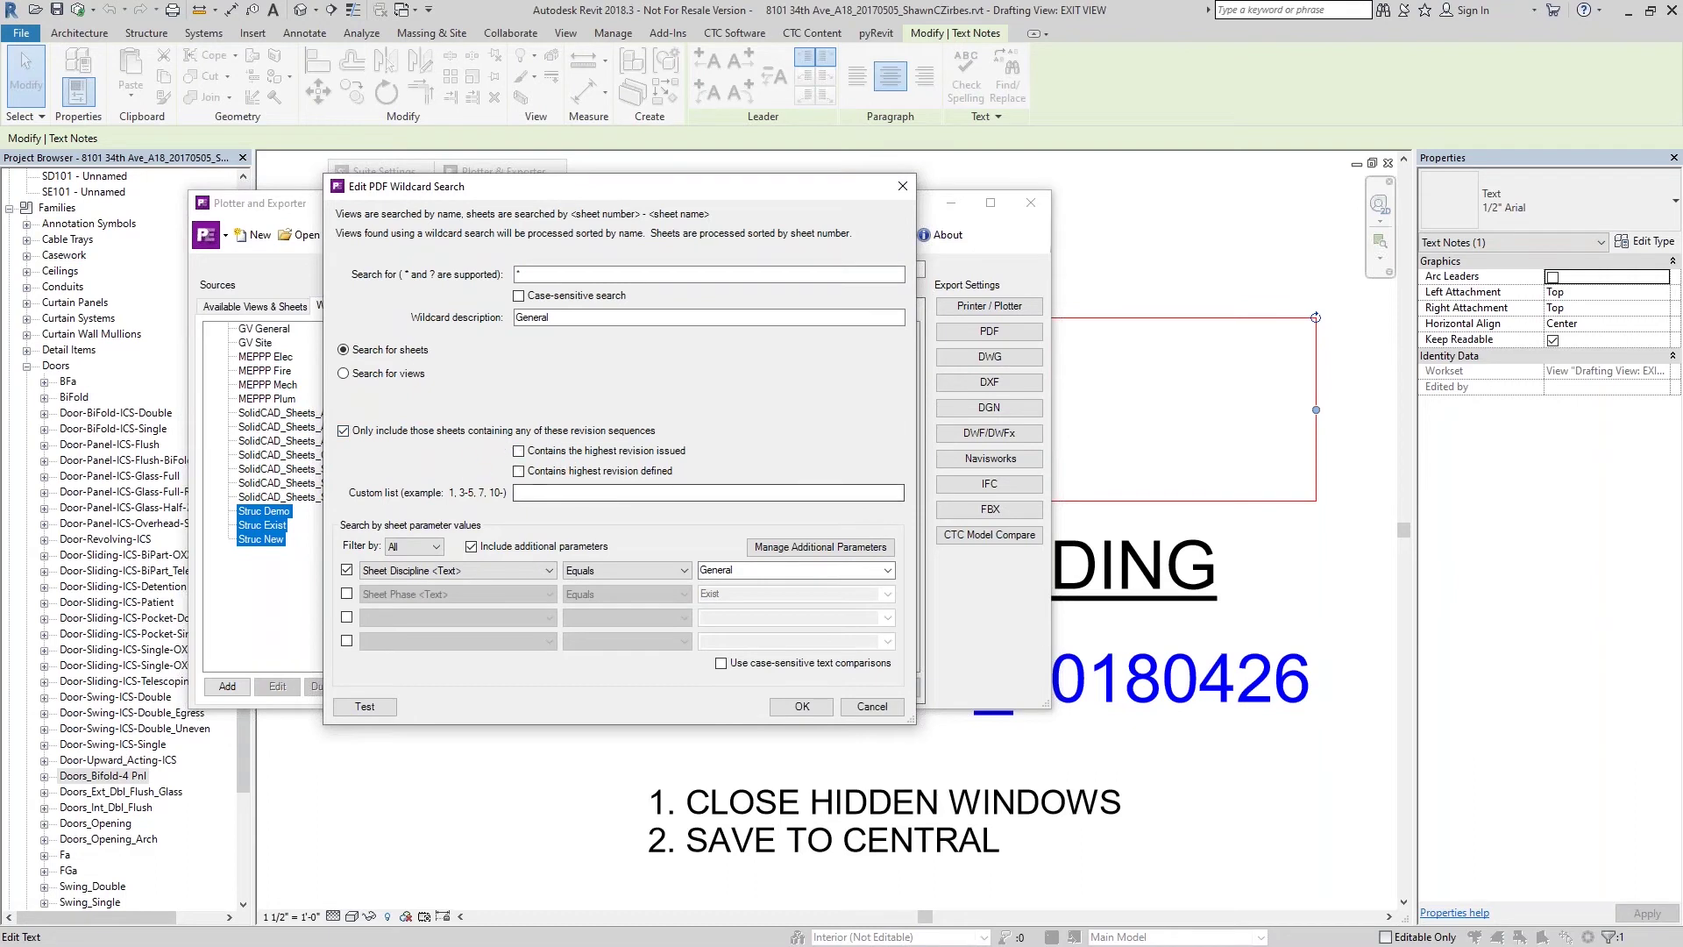
left_click(454, 432)
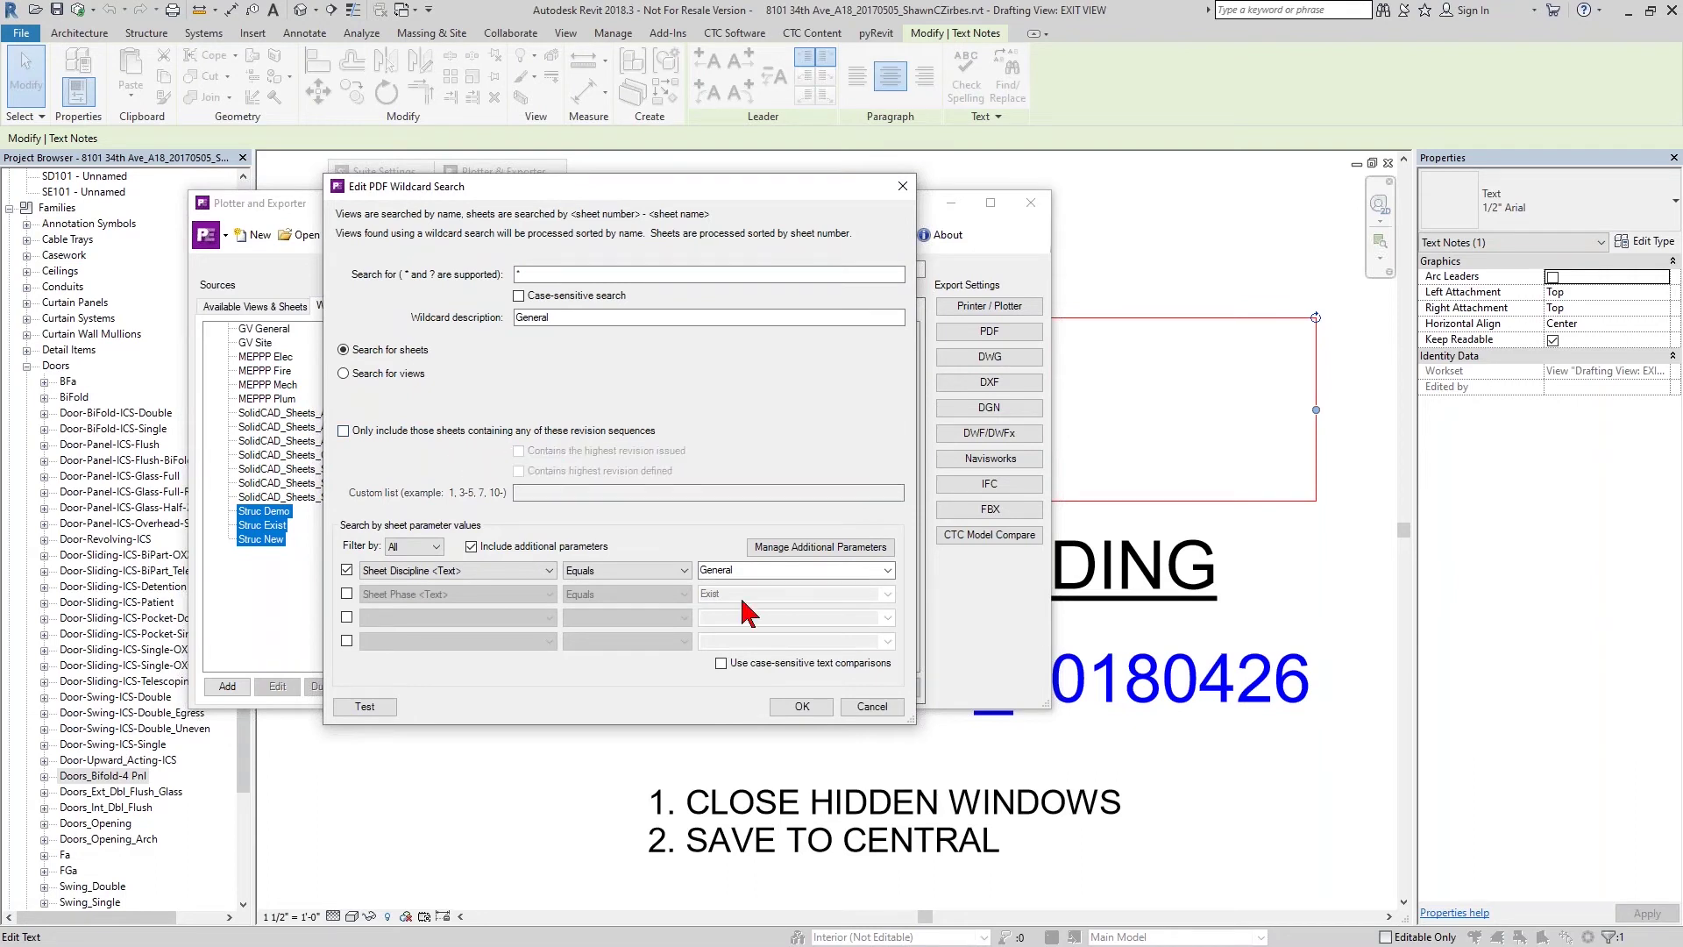
left_click(871, 706)
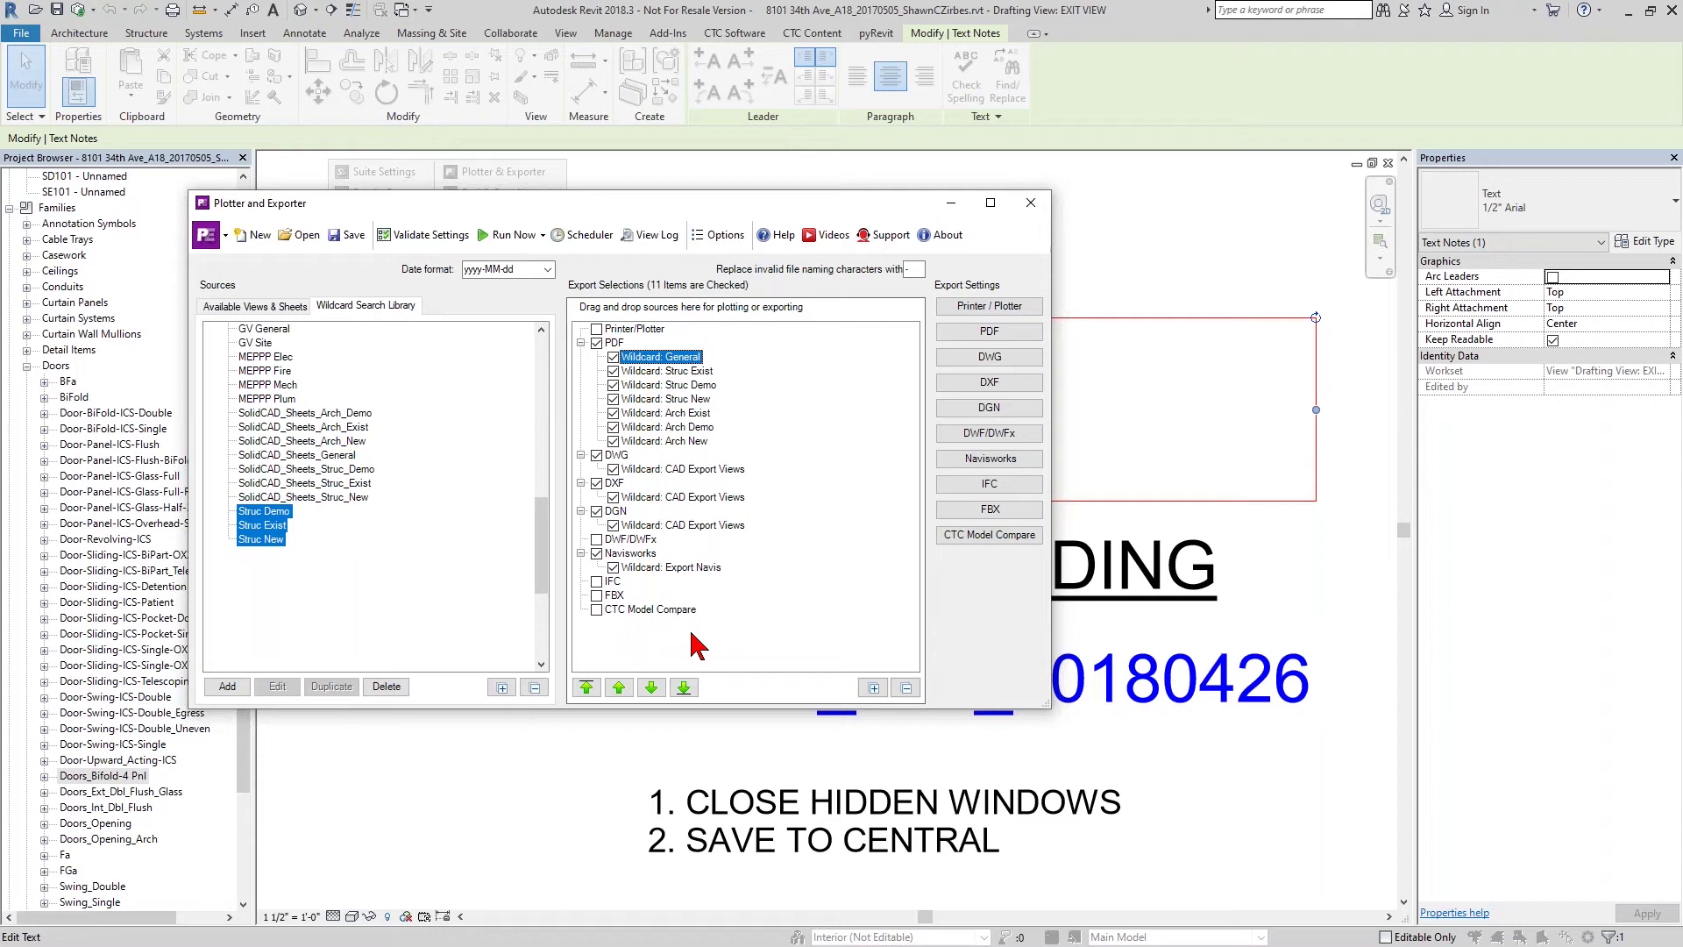
left_click(1031, 203)
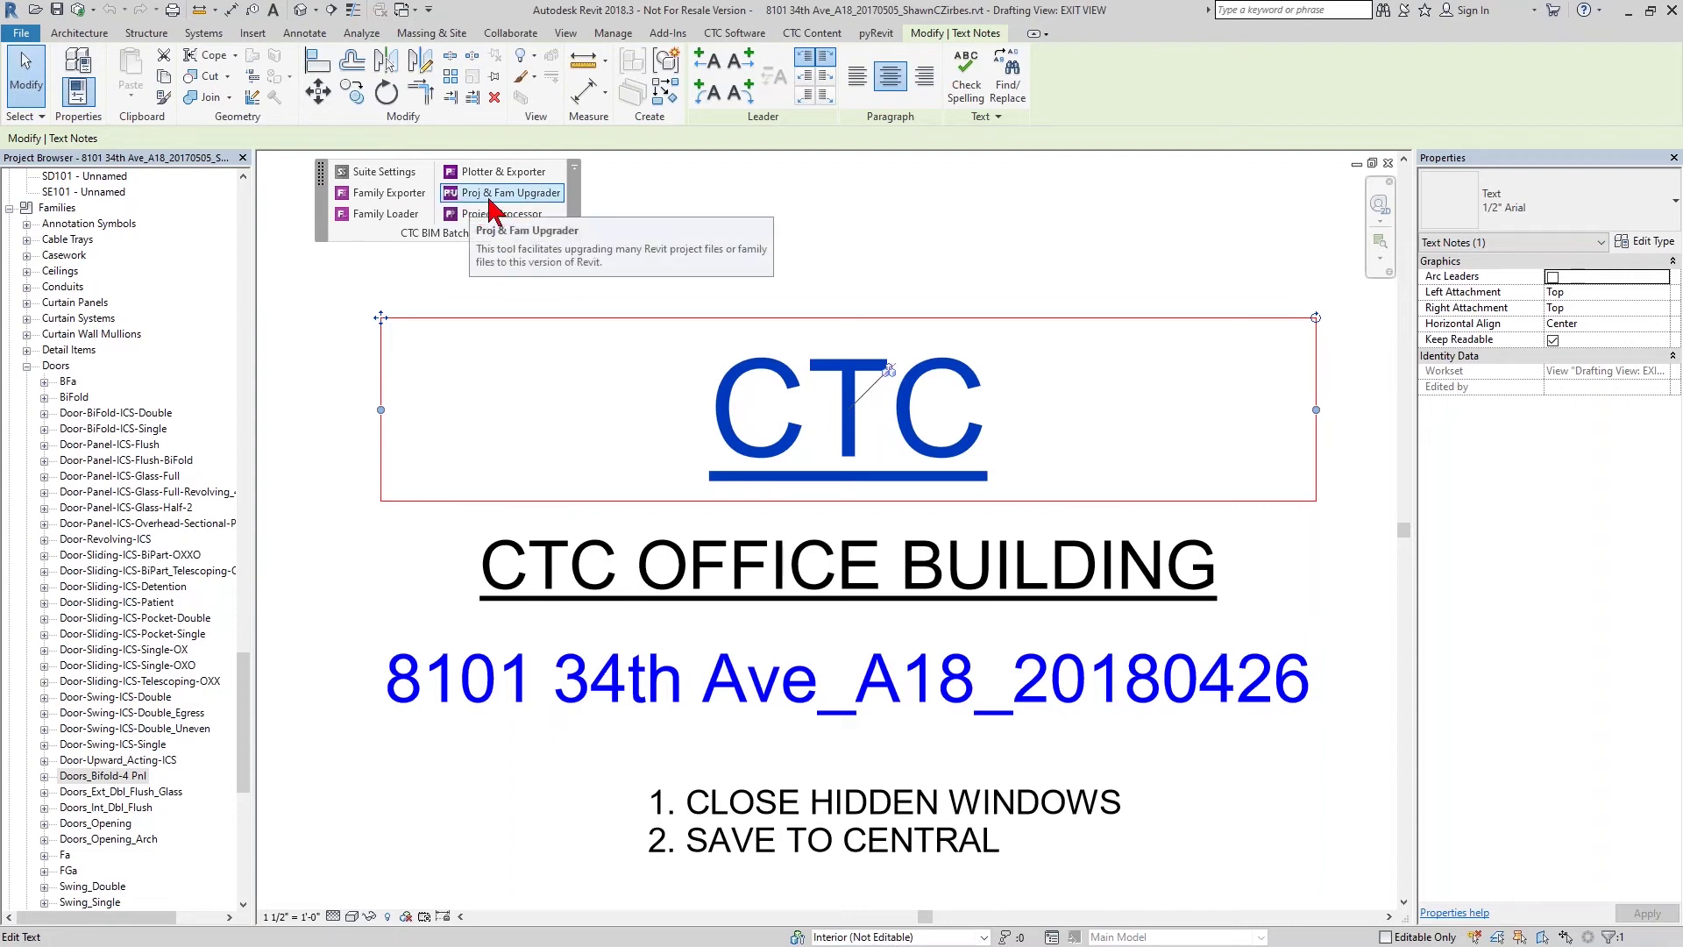
Launch Proj & Fam Upgrader, centre its window, and select the look-in folder path.
left_click(475, 194)
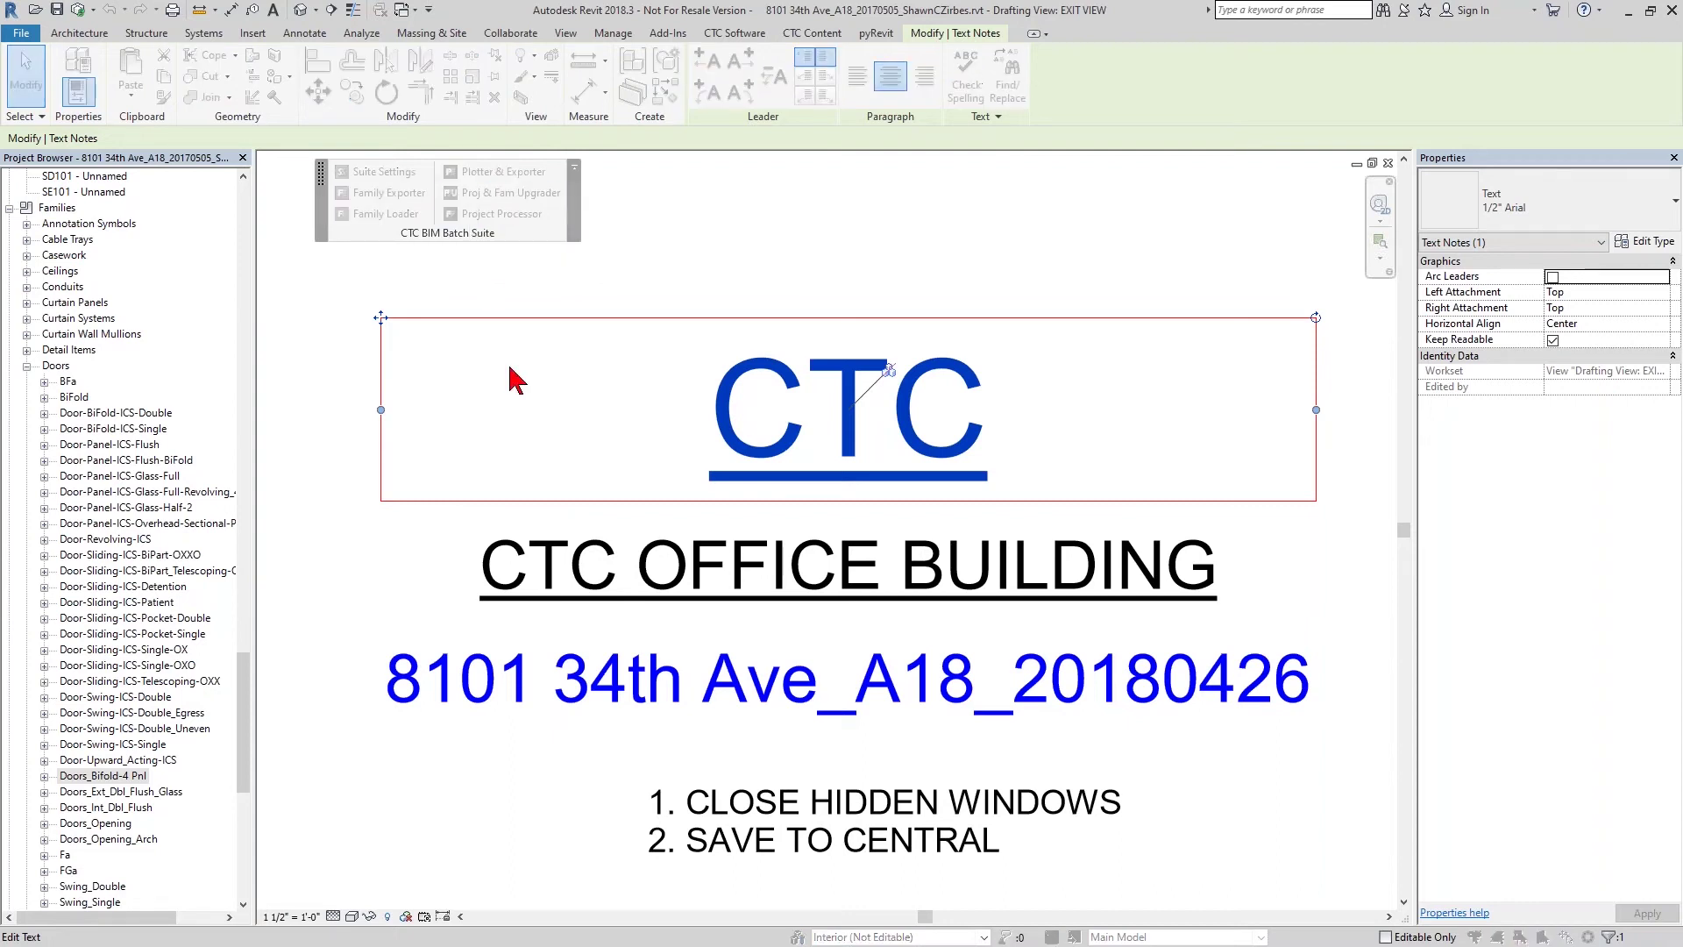
left_click_drag(759, 295, 858, 263)
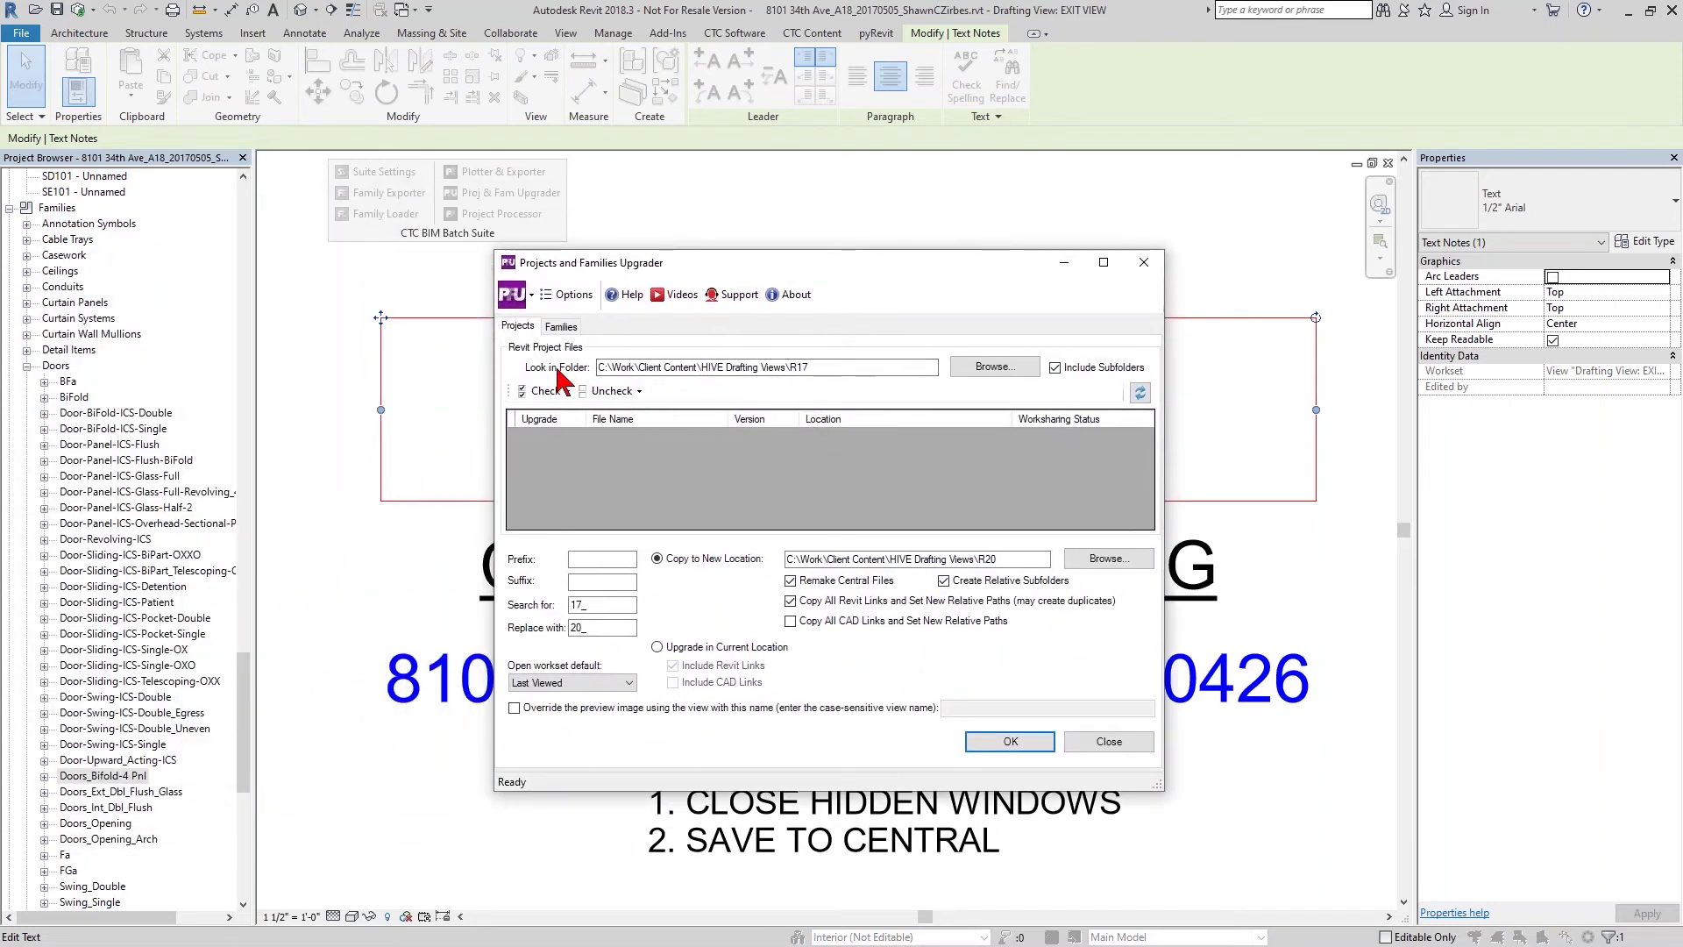
left_click_drag(833, 366, 591, 368)
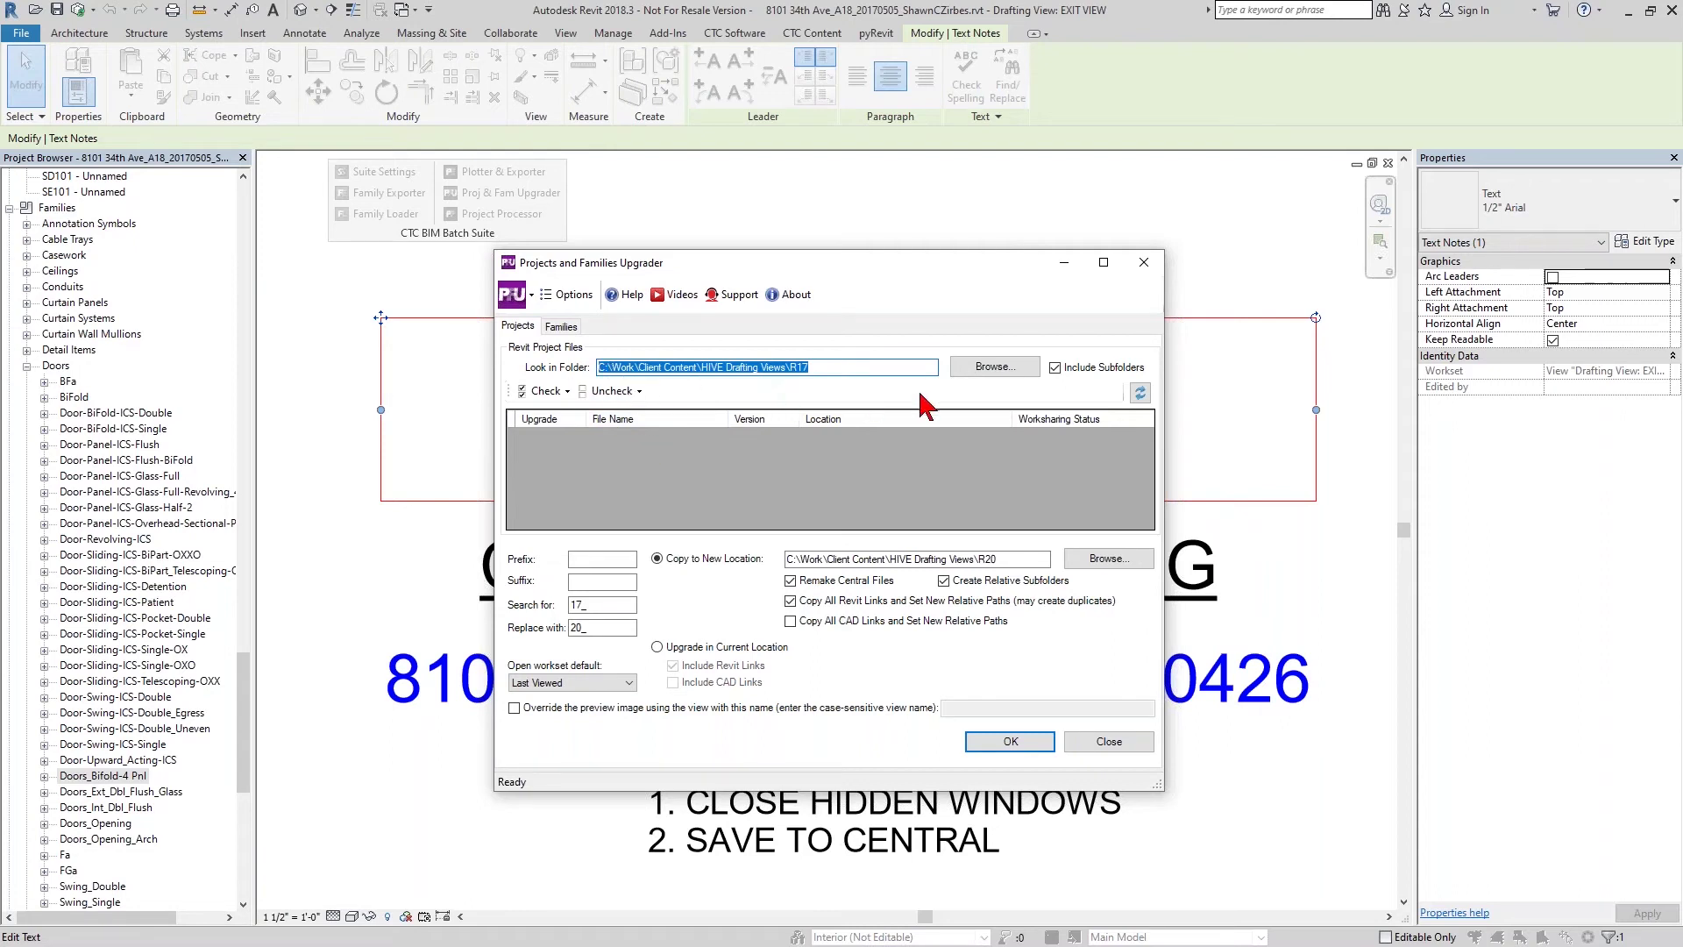
Set the upgrader's Look in Folder to C:\RET Demo\Revit Models.
left_click(995, 366)
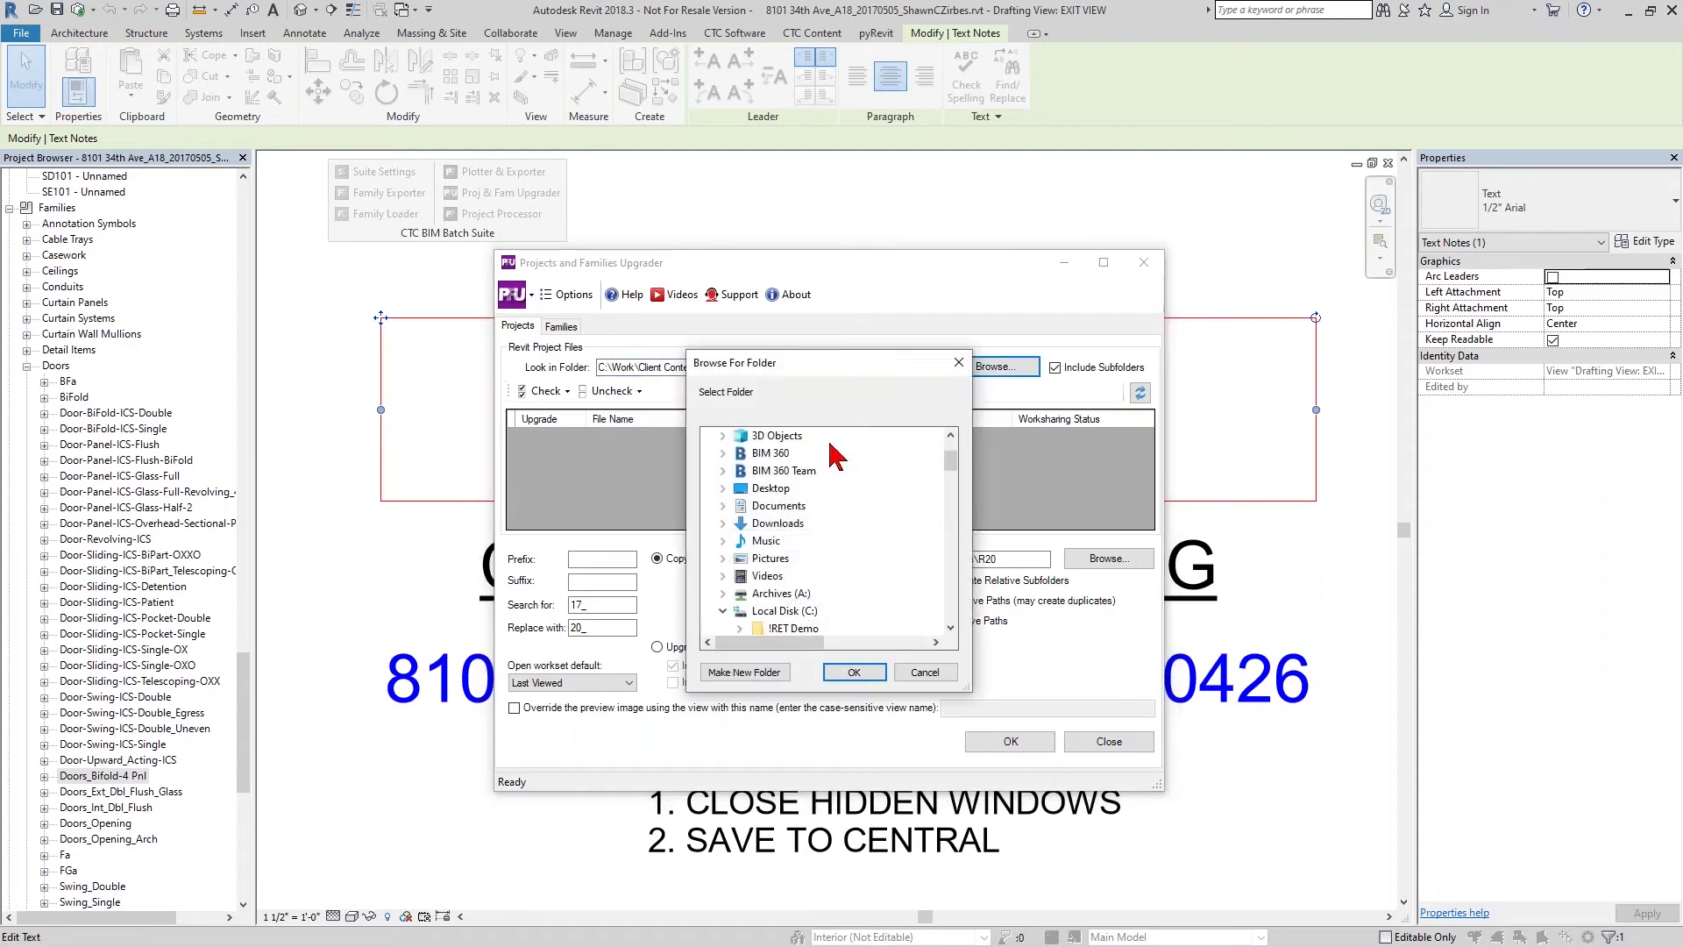
scroll(802, 570, "down", 5)
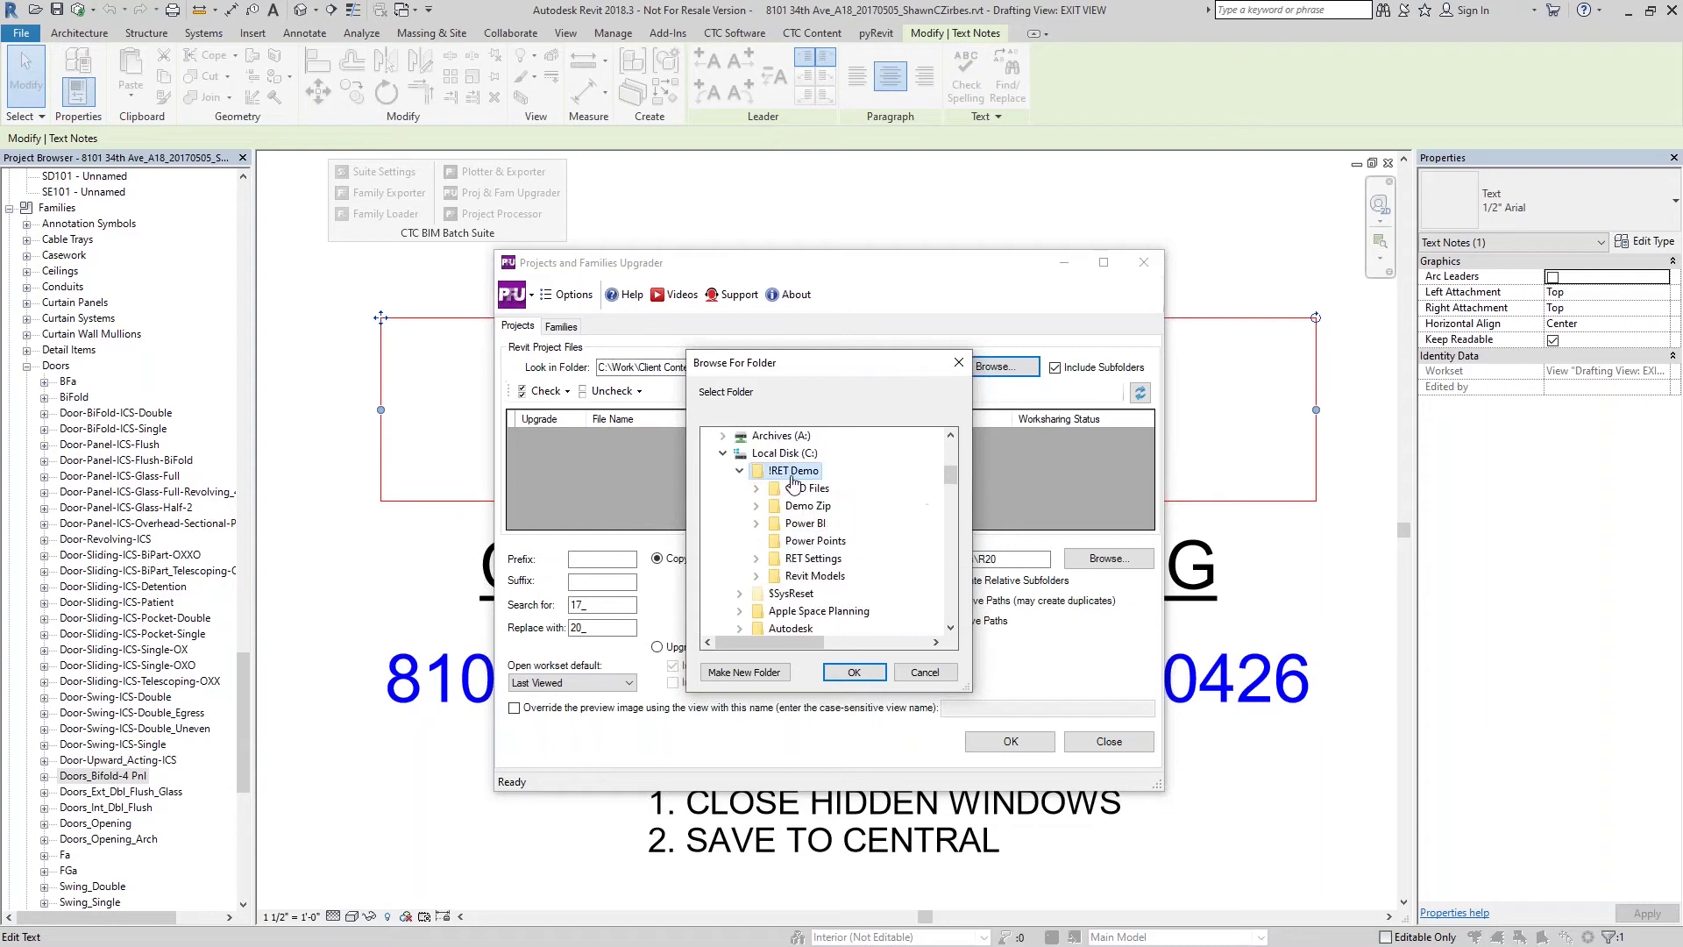
left_click(855, 672)
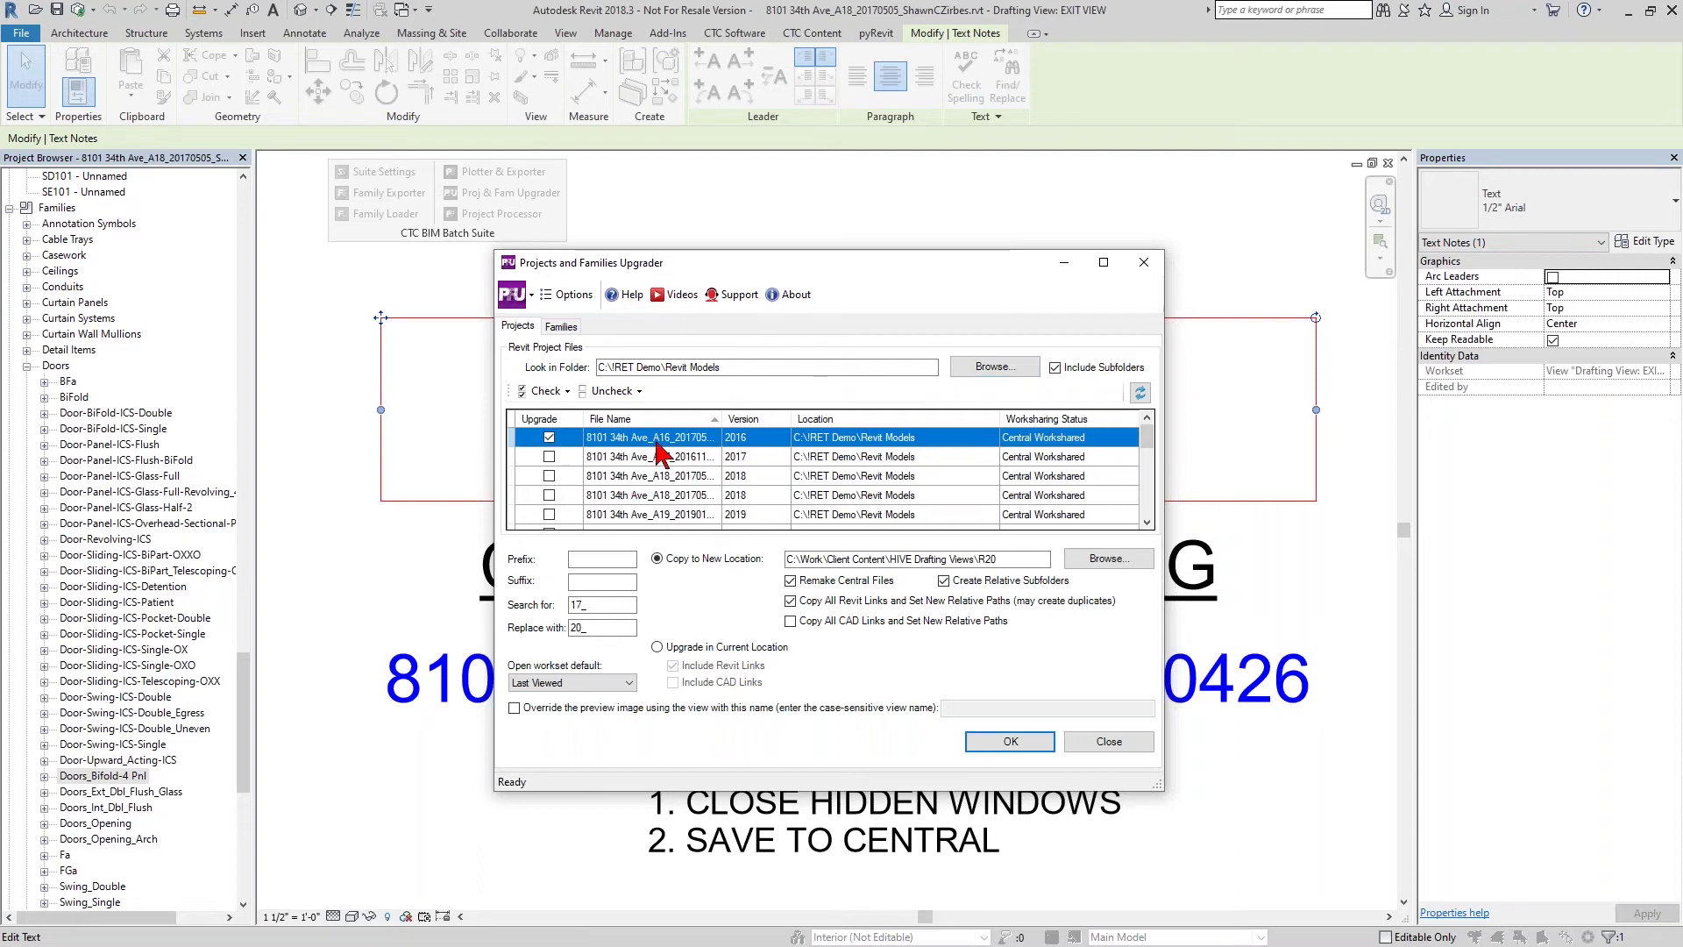
Tick the 8101 34th Ave A17 and S17 project files for upgrade instead of A16.
scroll(659, 469, "down", 1)
scroll(649, 477, "down", 1)
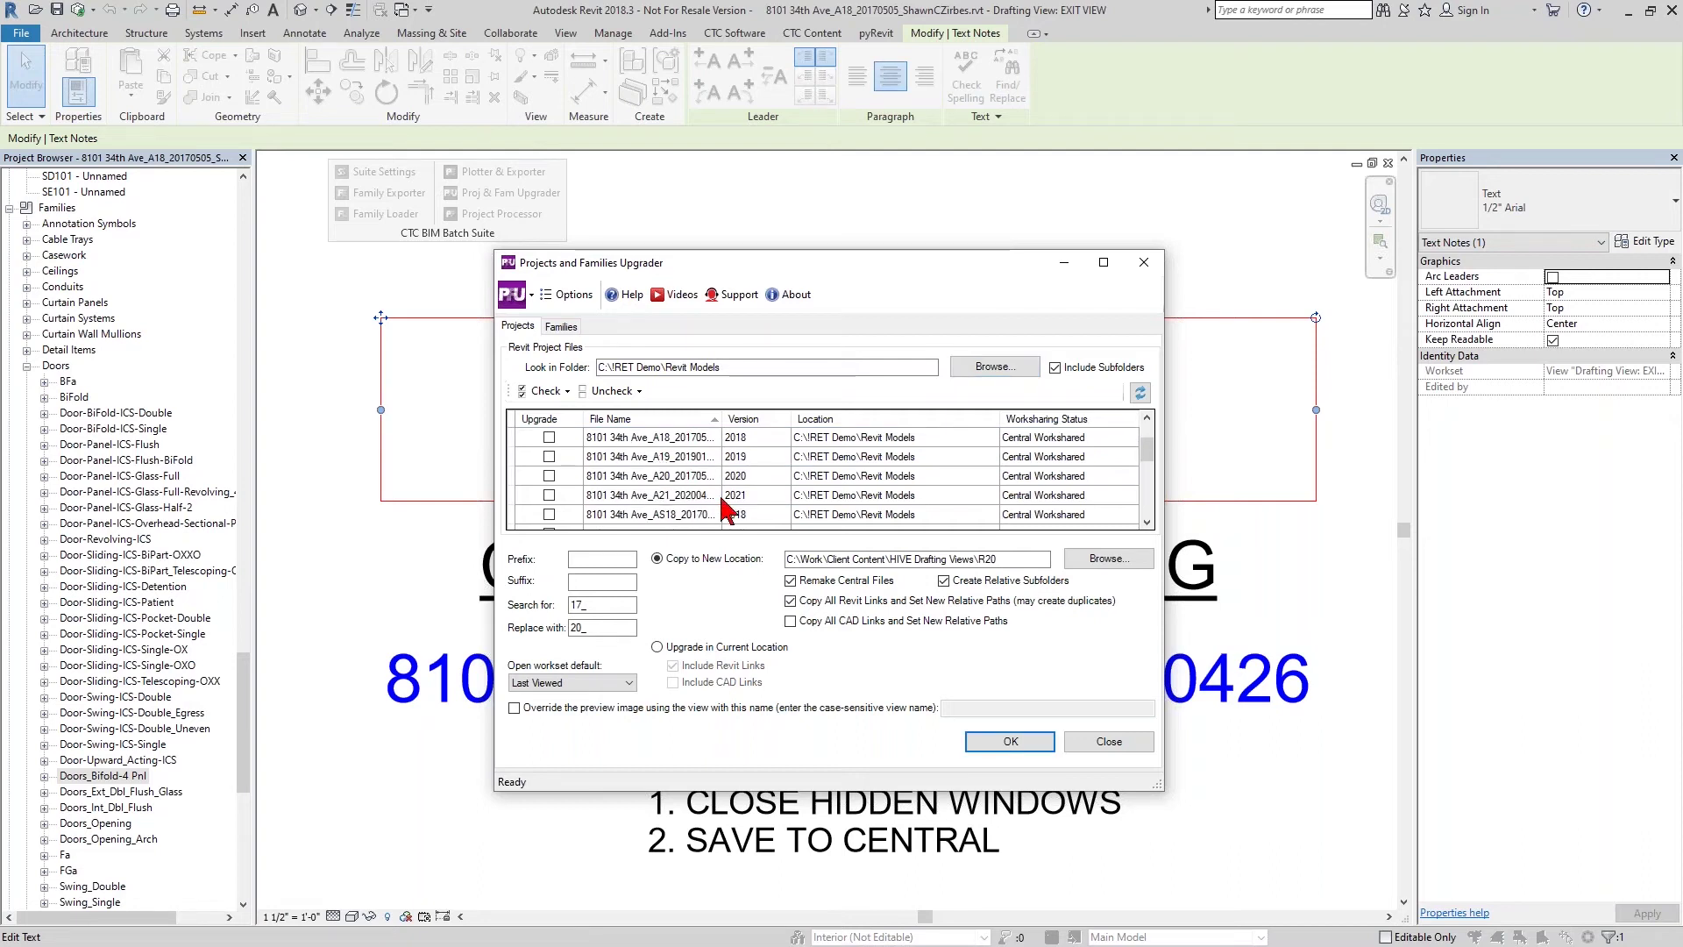
scroll(705, 495, "up", 2)
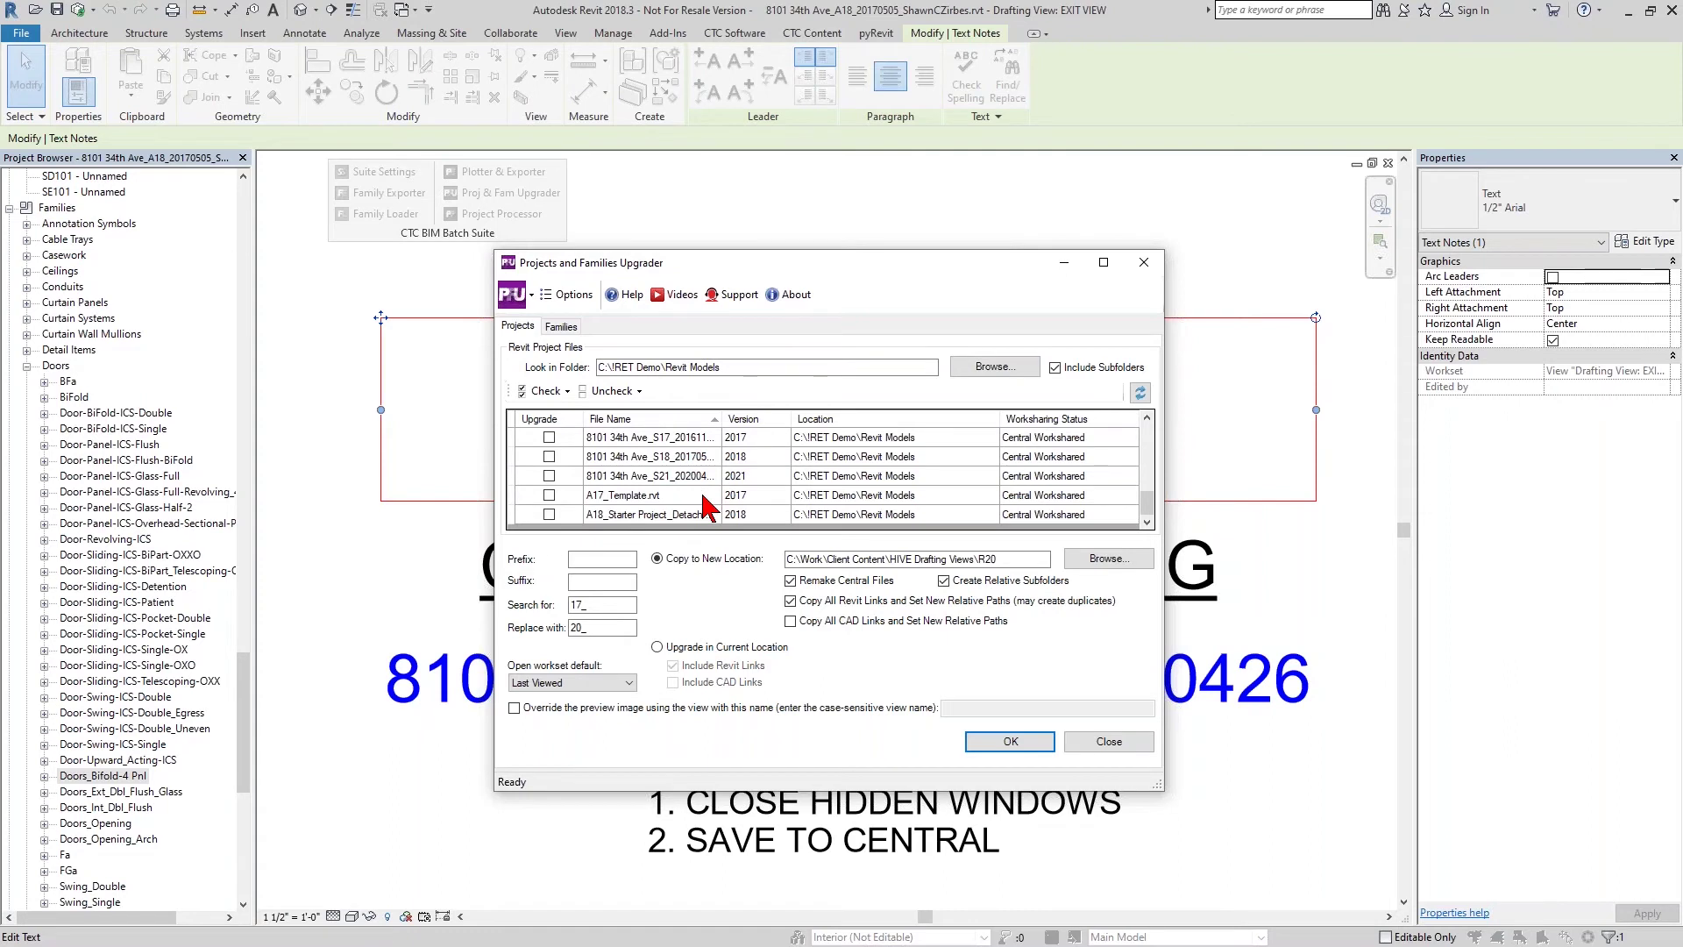
left_click(549, 437)
left_click(549, 455)
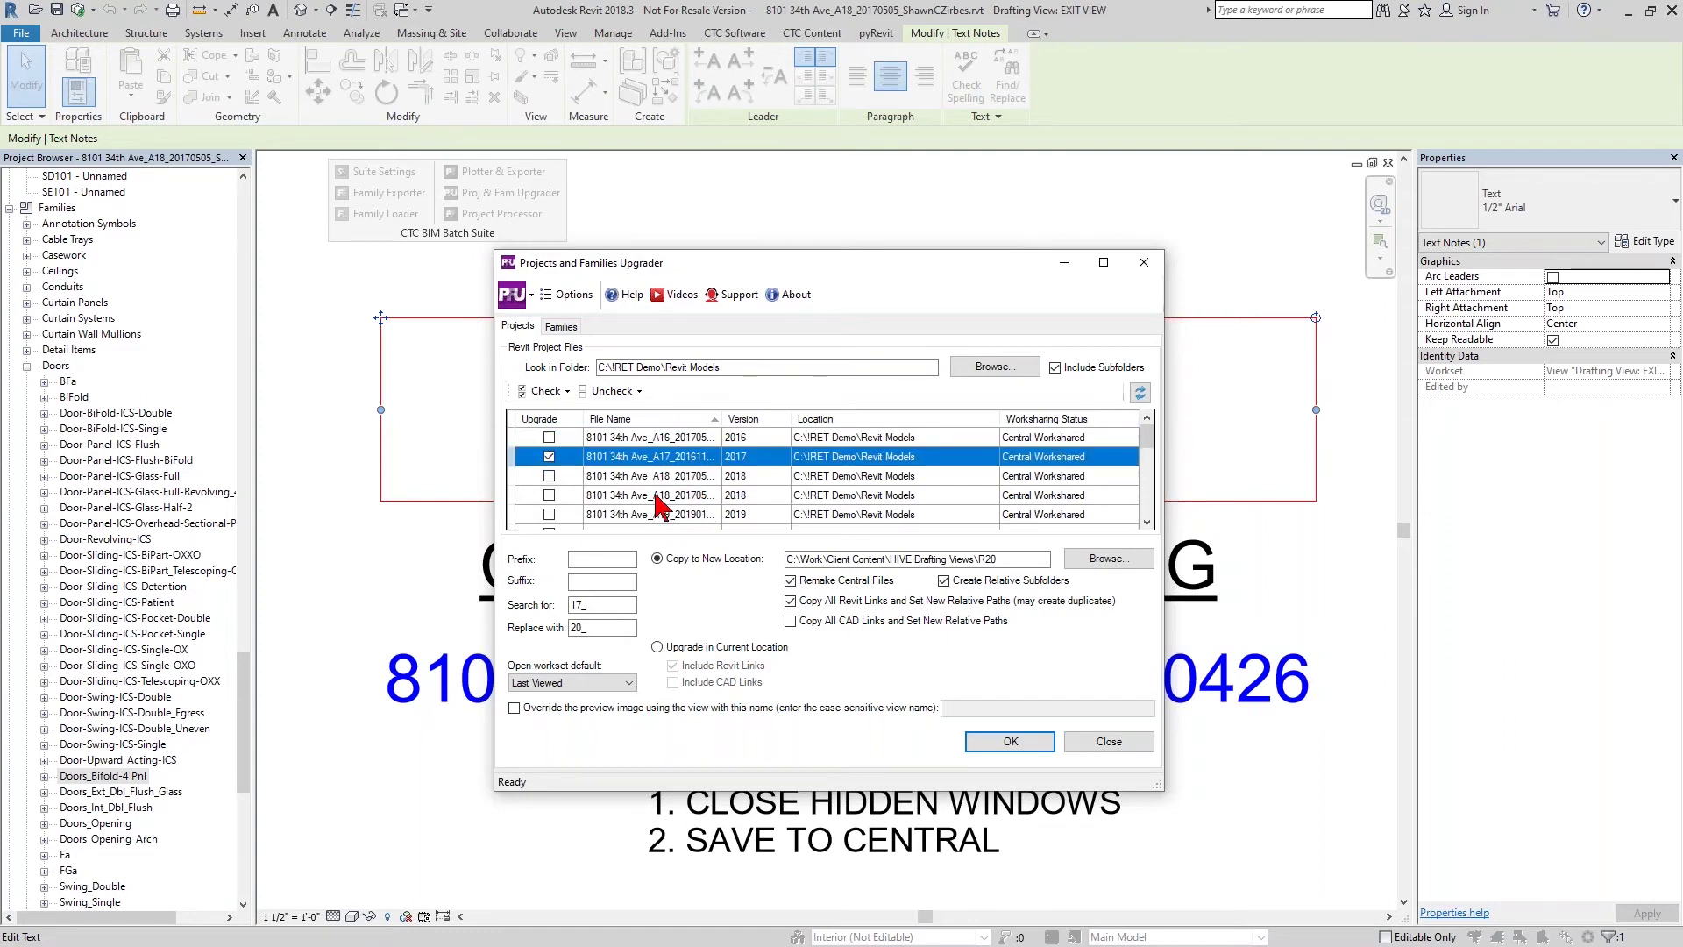
scroll(679, 474, "down", 1)
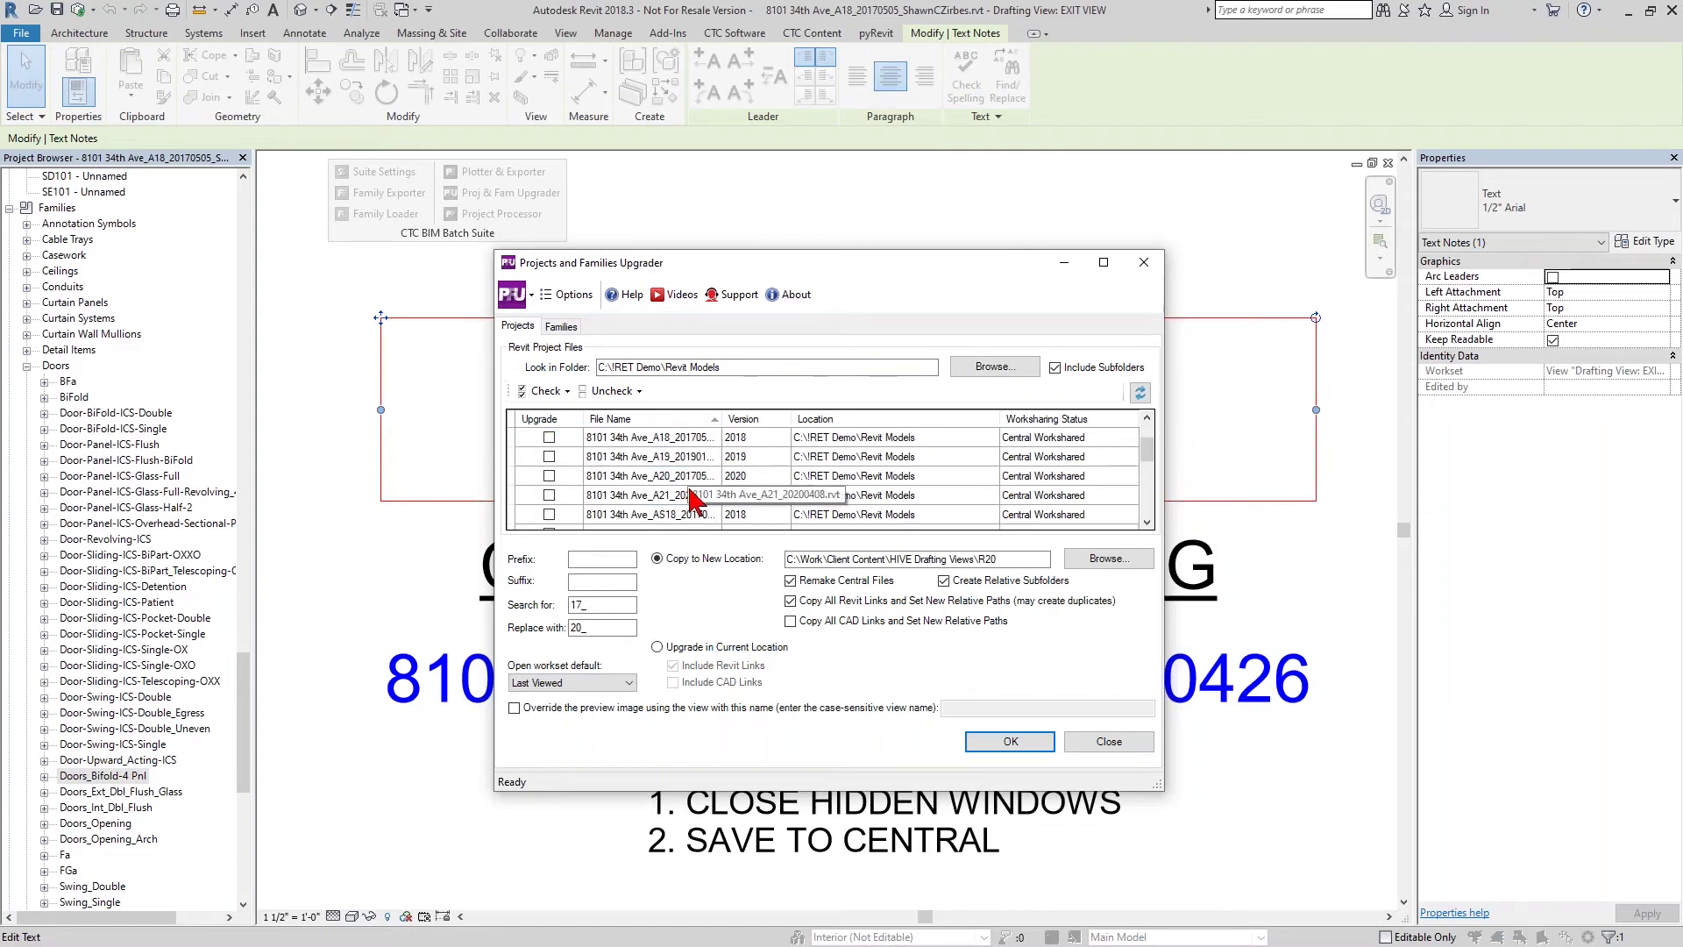
scroll(697, 504, "down", 2)
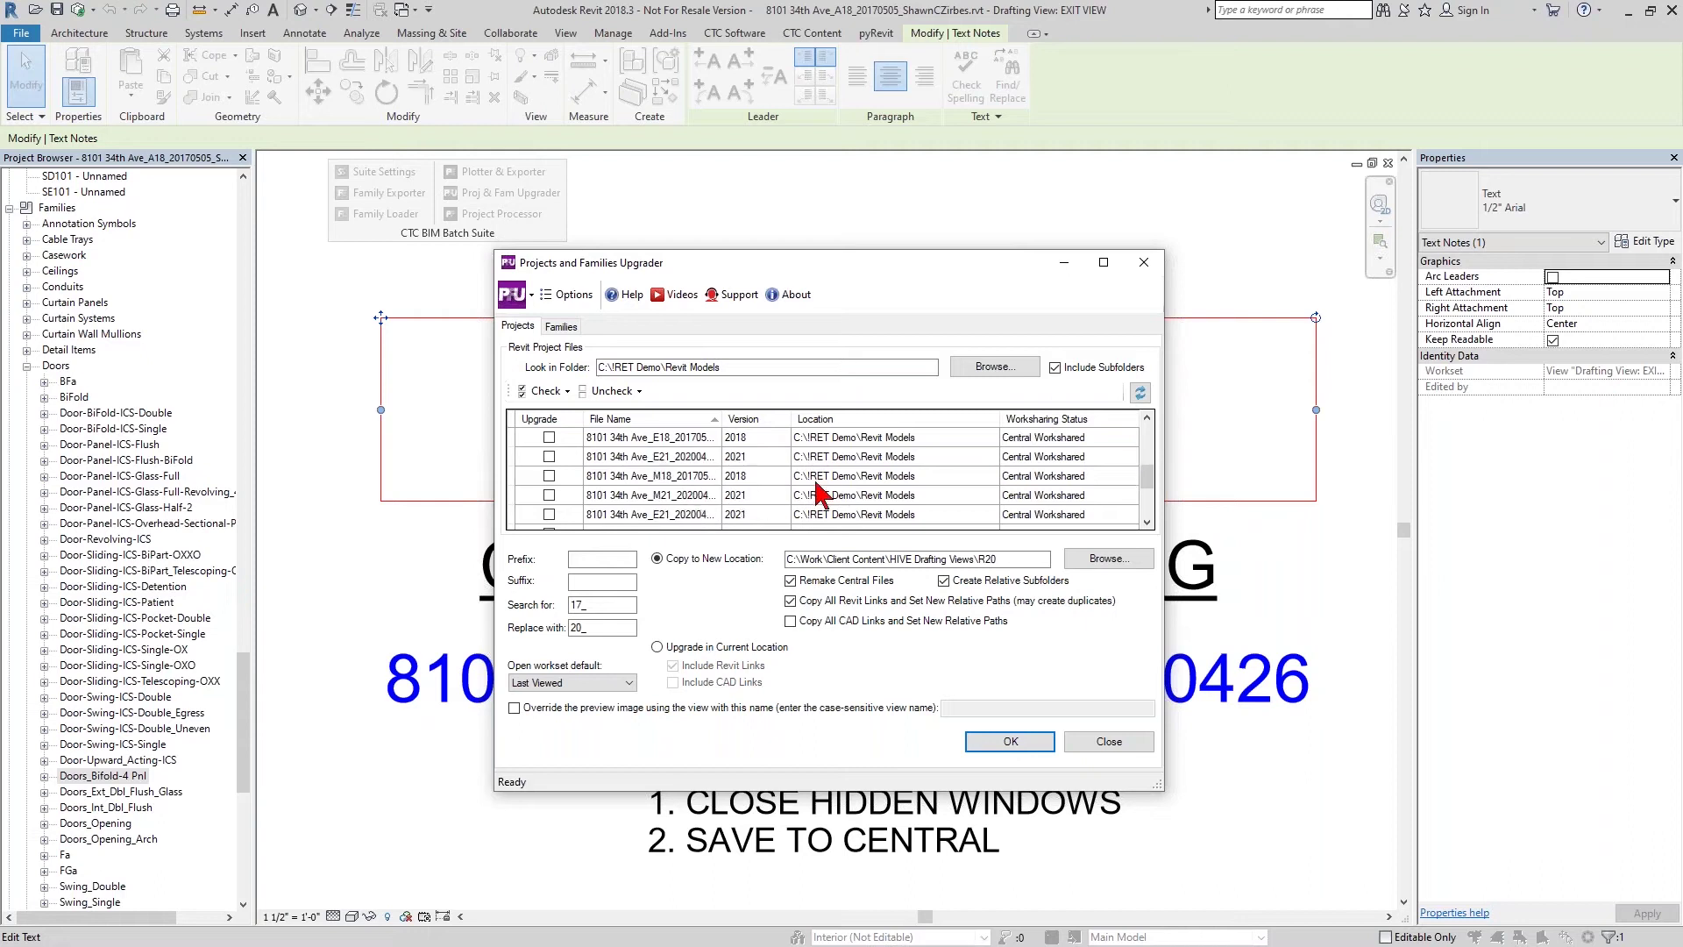
scroll(596, 517, "down", 3)
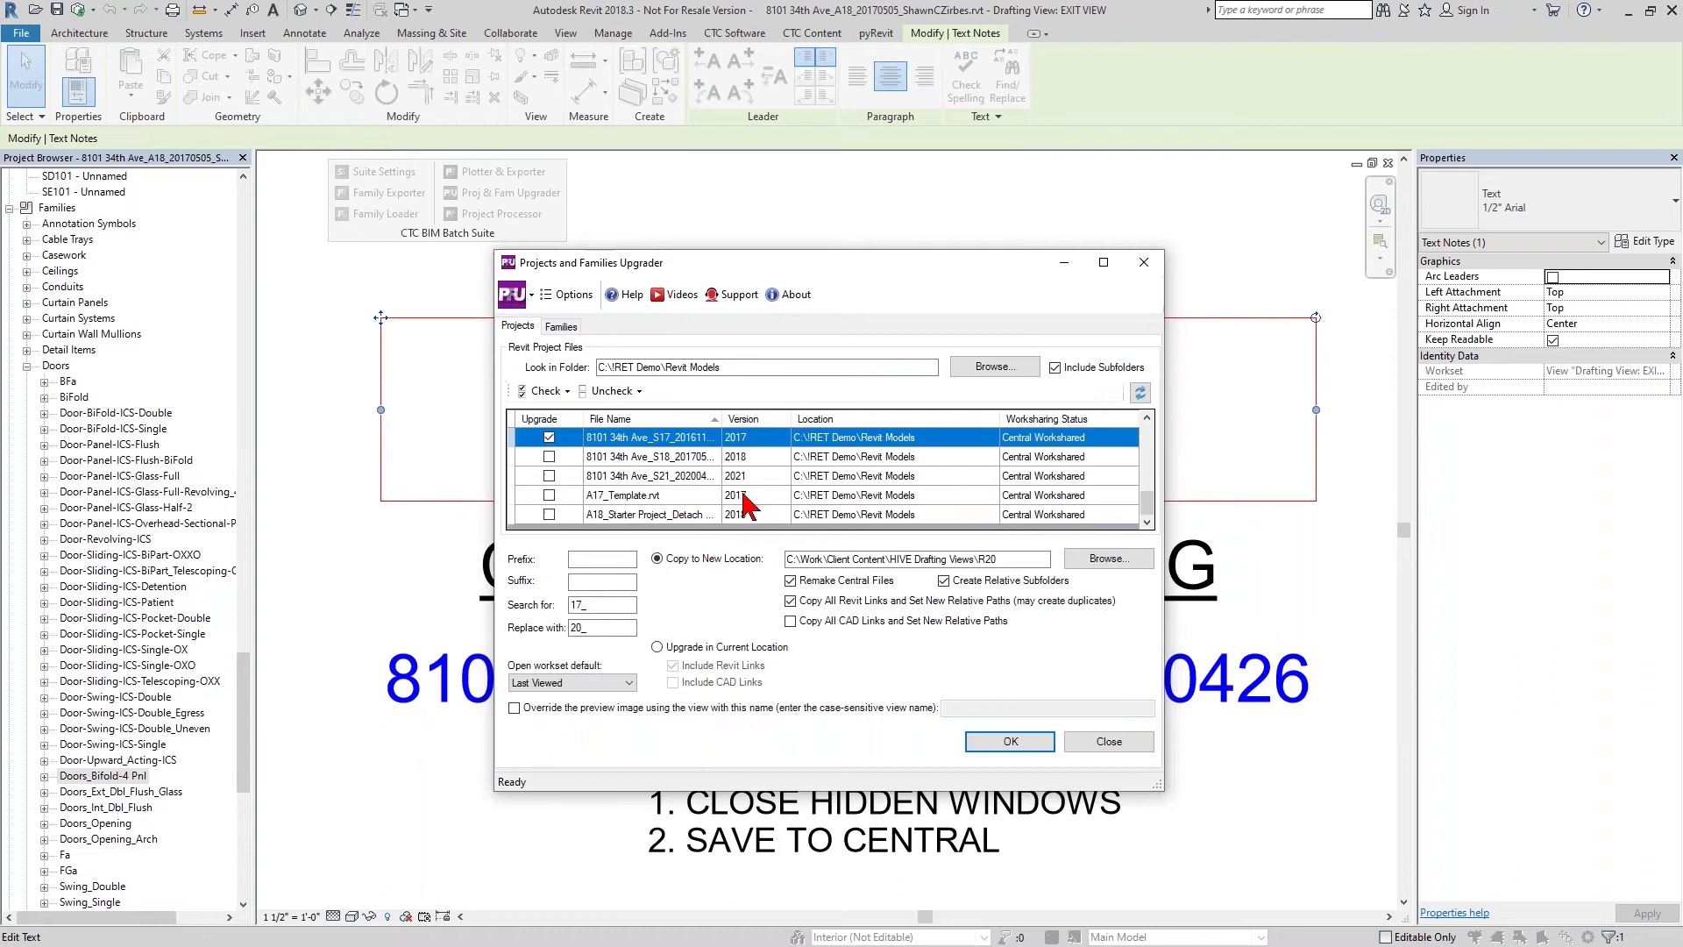
scroll(640, 495, "up", 3)
scroll(712, 496, "up", 2)
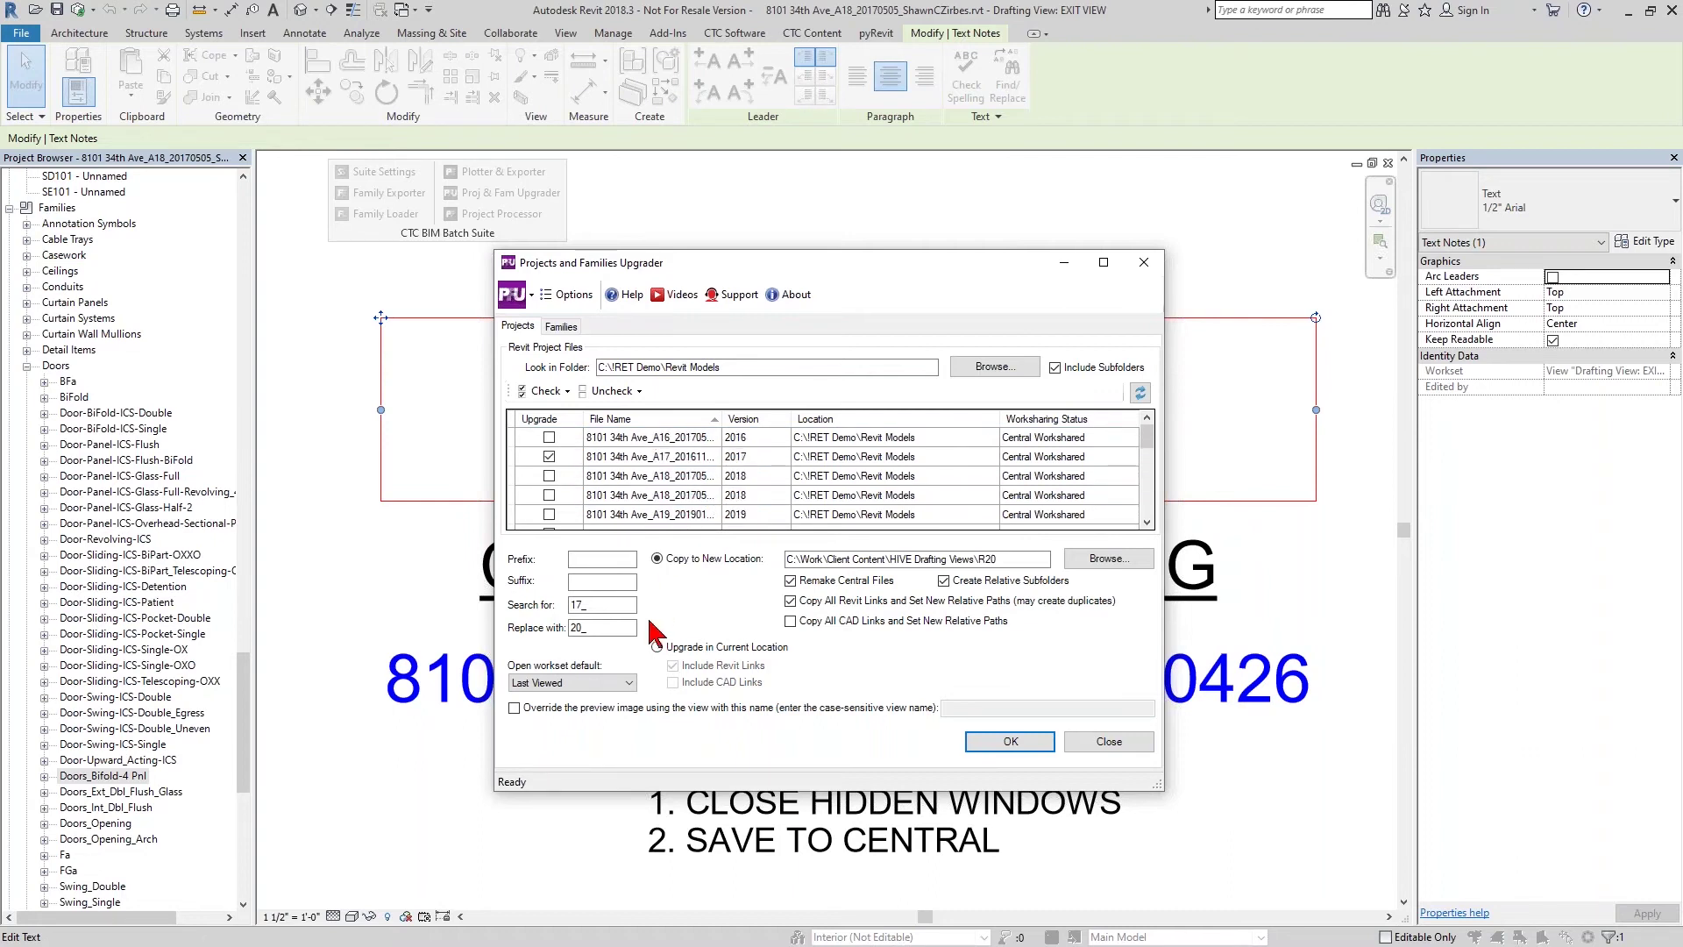
Select the 17_ Search for value, sort the file list by Version, and pick the A17 row.
double_click(601, 604)
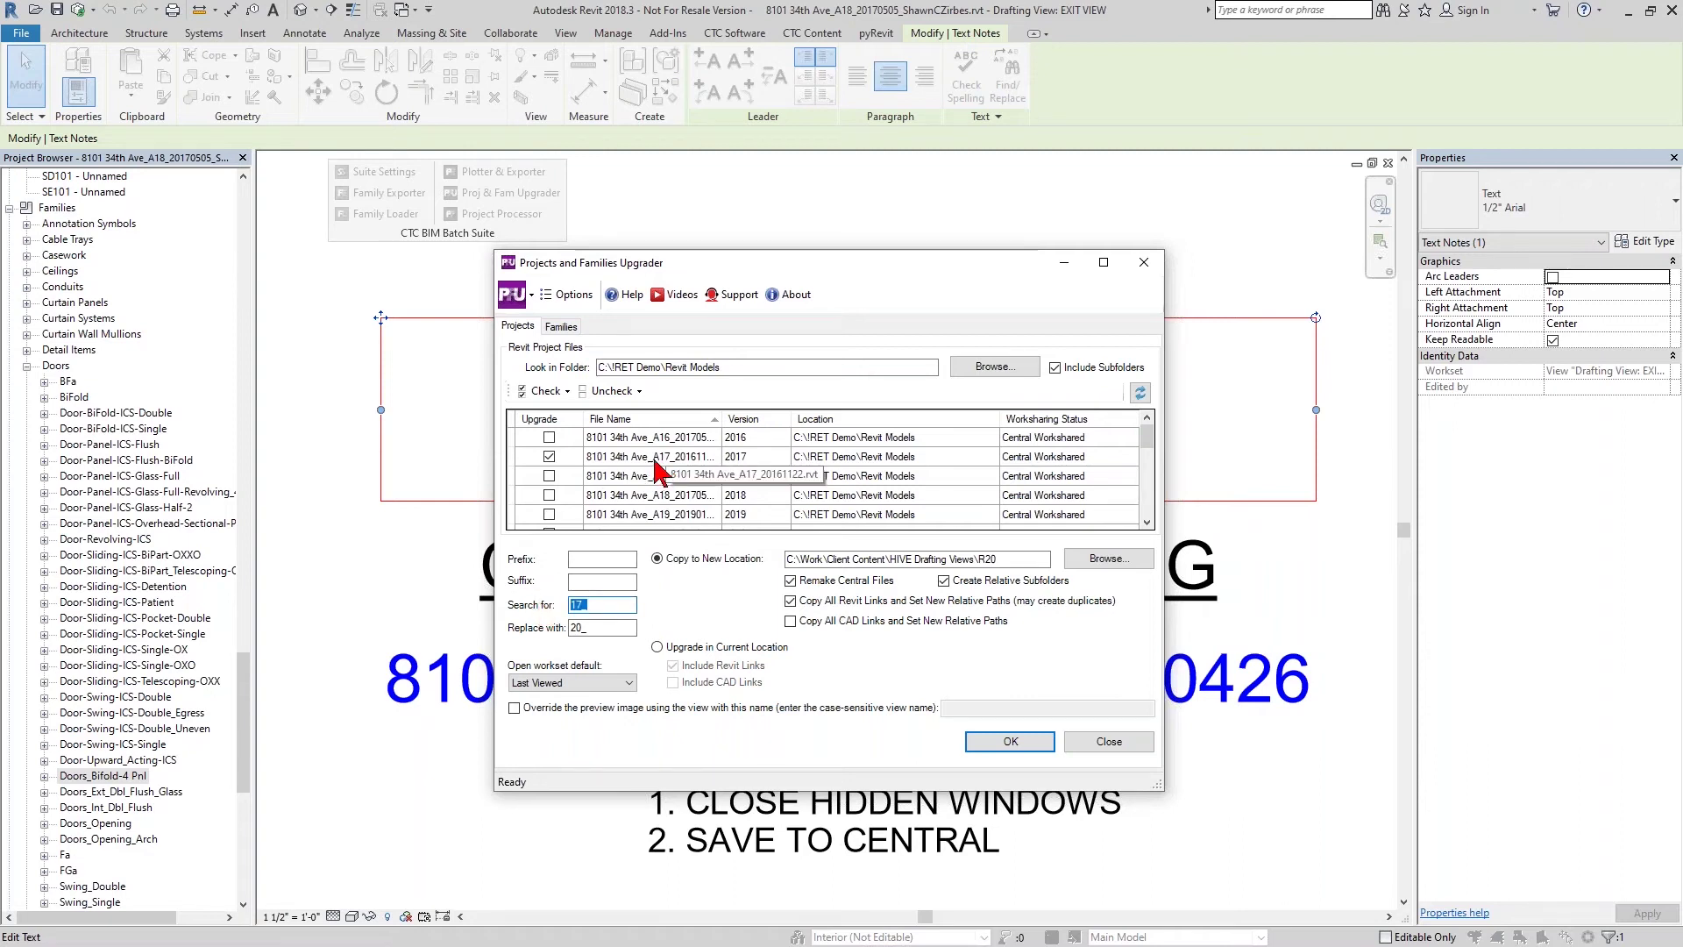
scroll(654, 464, "down", 5)
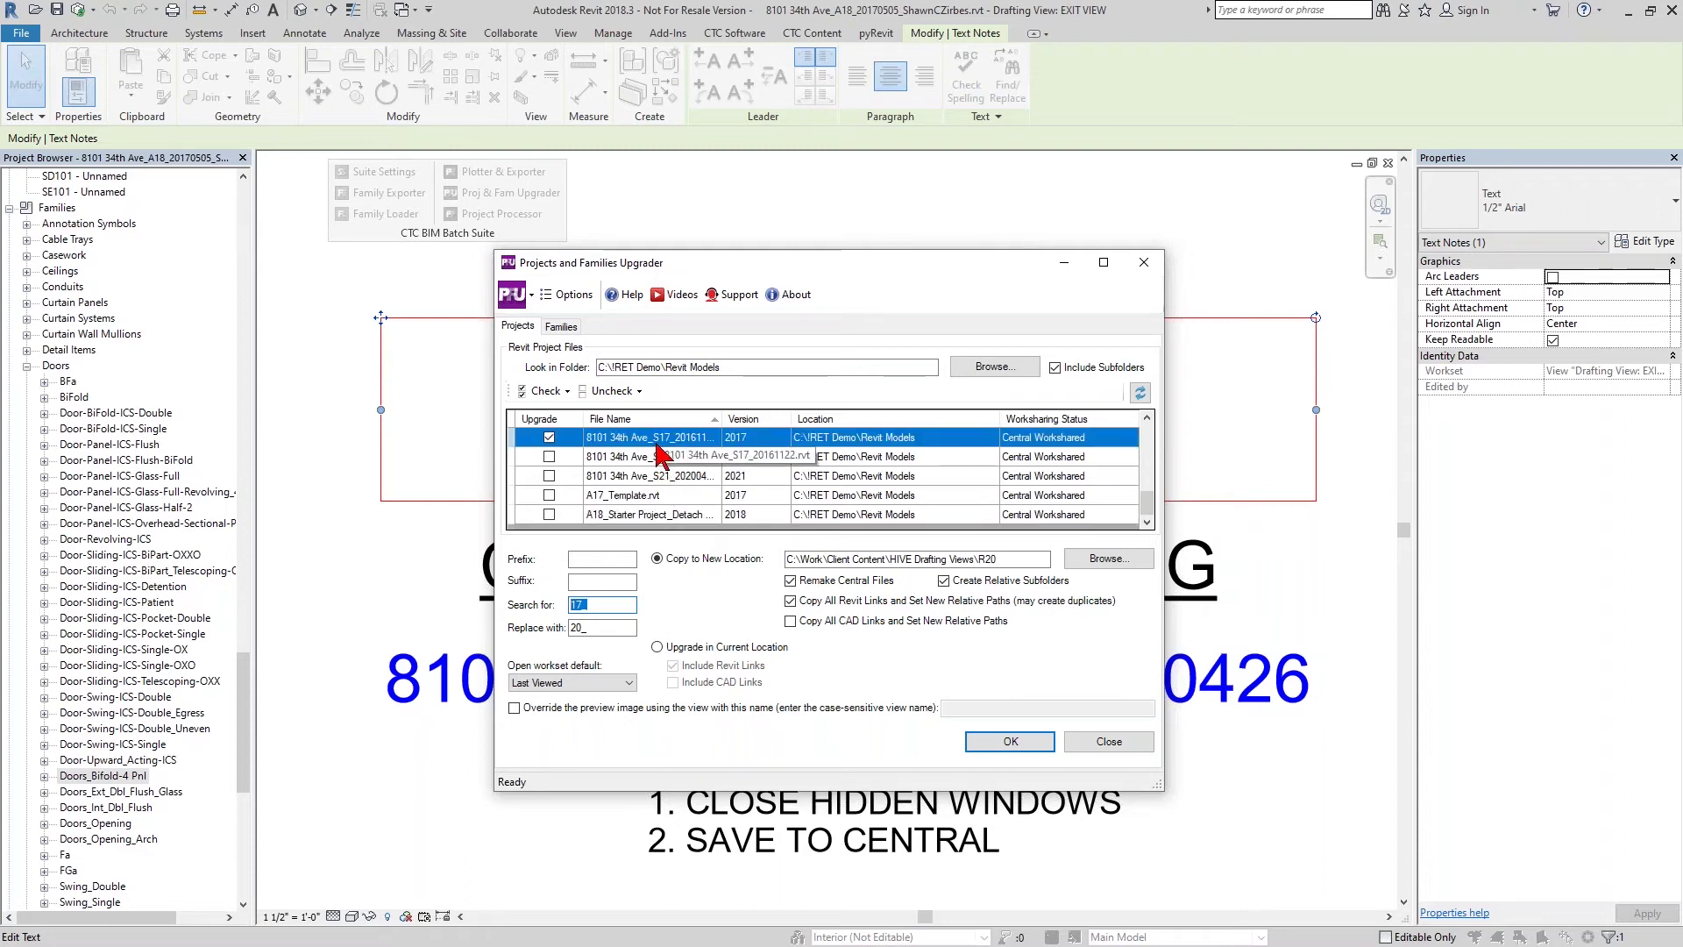
left_click(745, 419)
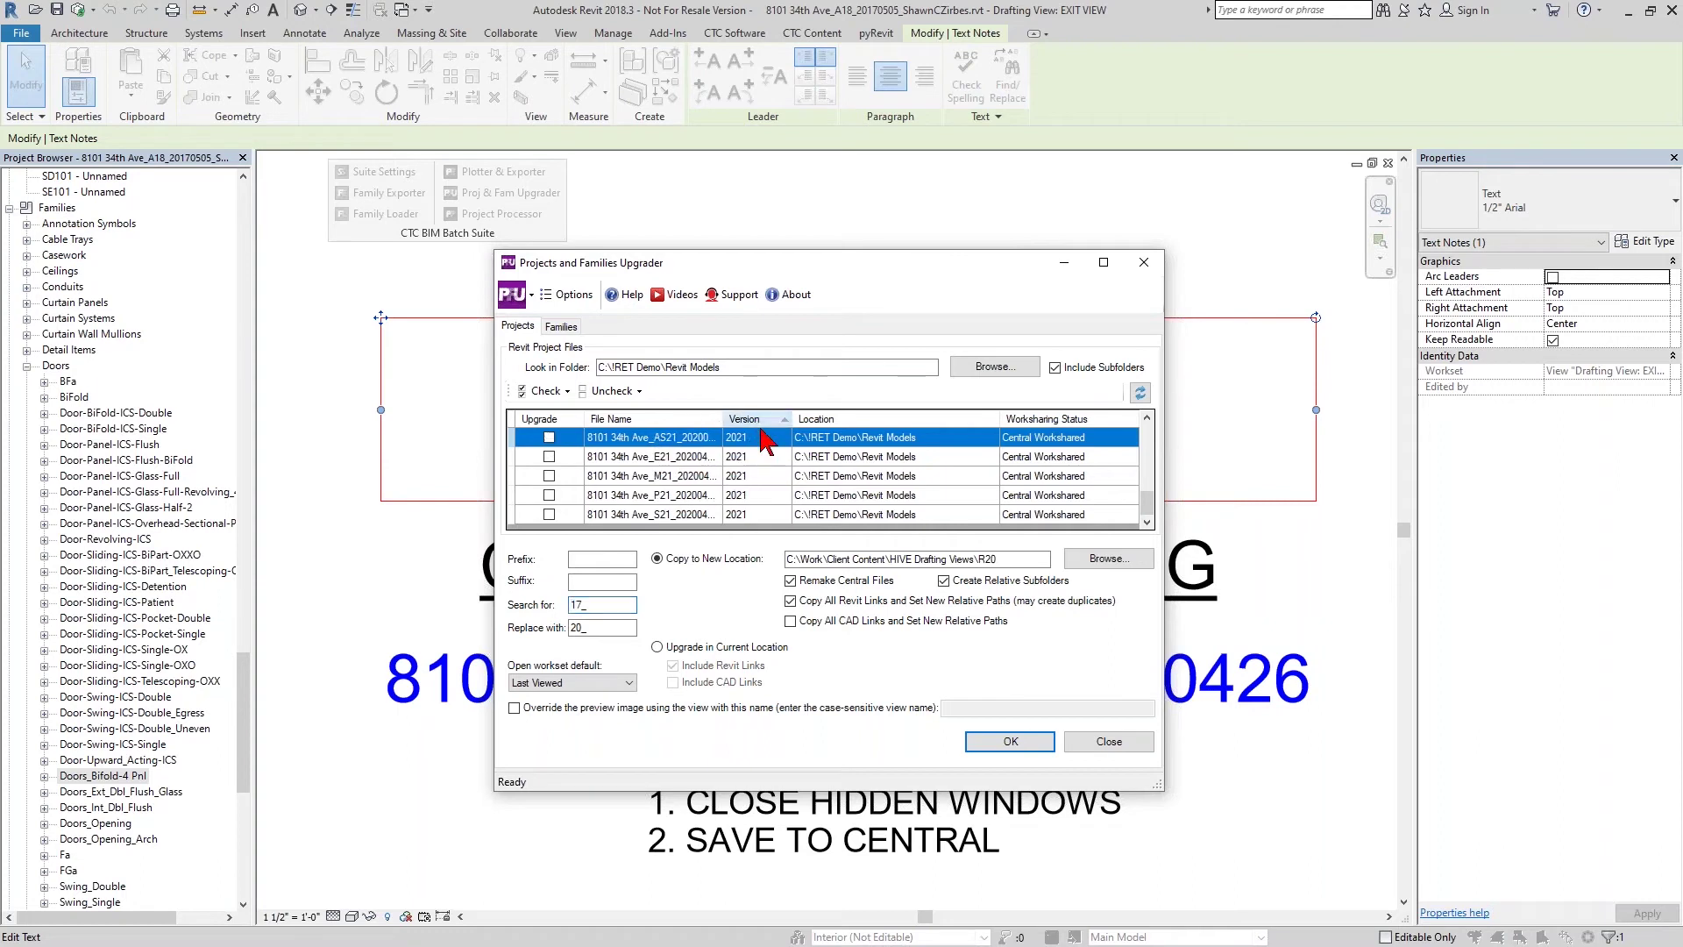
scroll(724, 490, "up", 5)
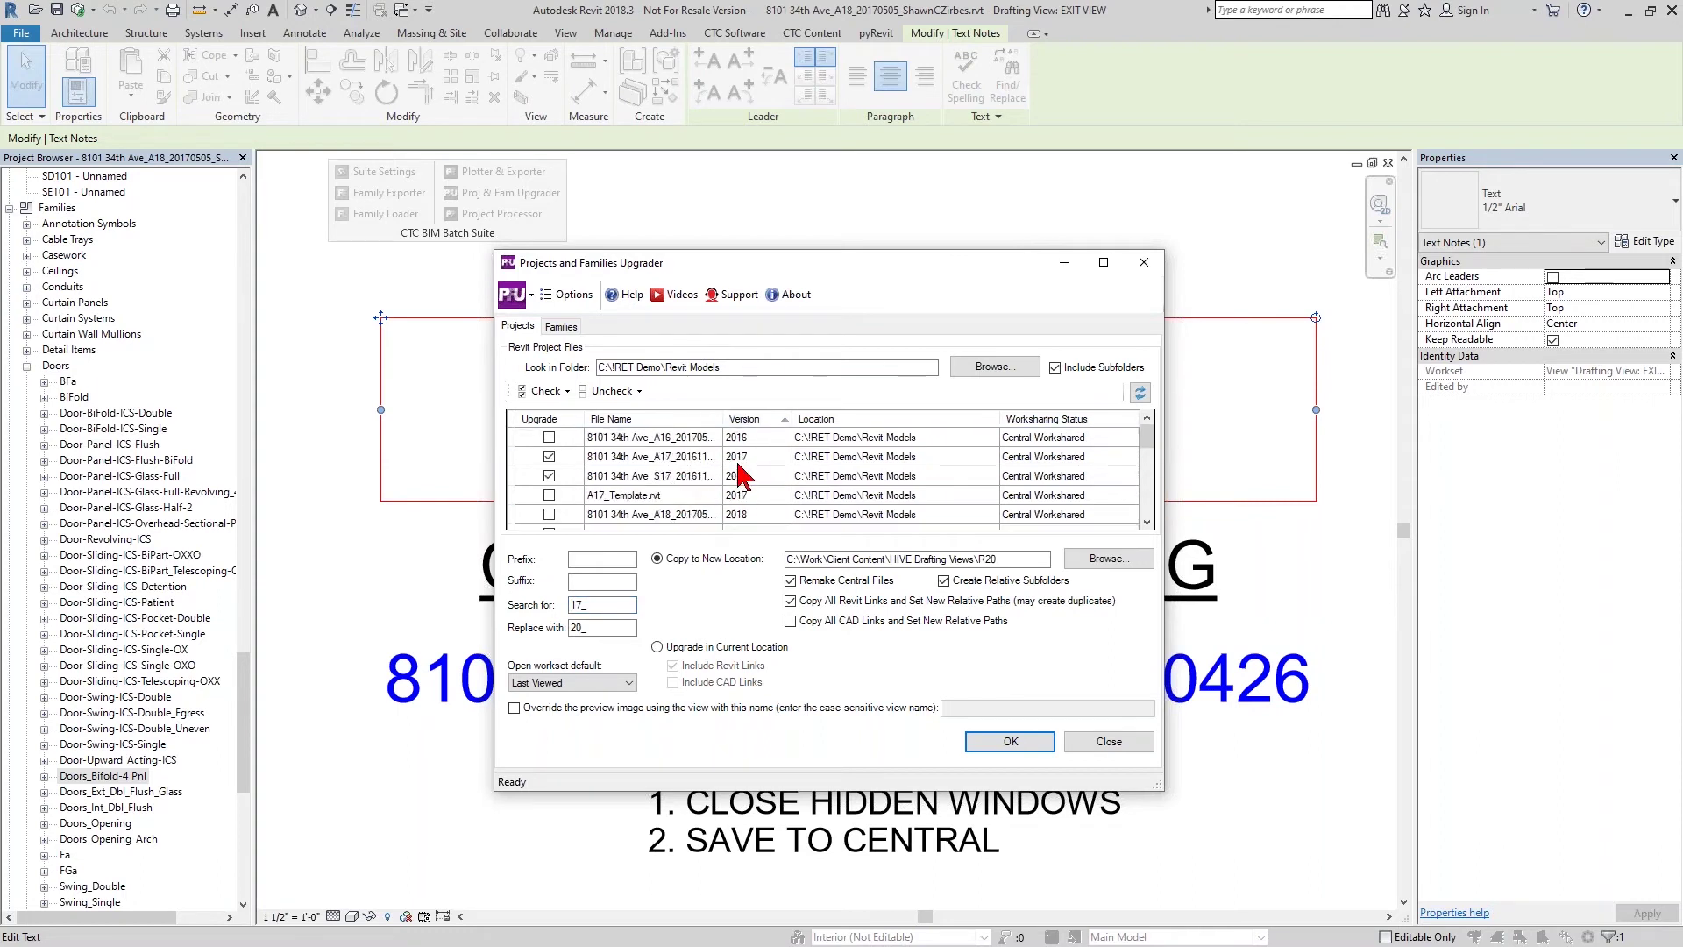
left_click(649, 462)
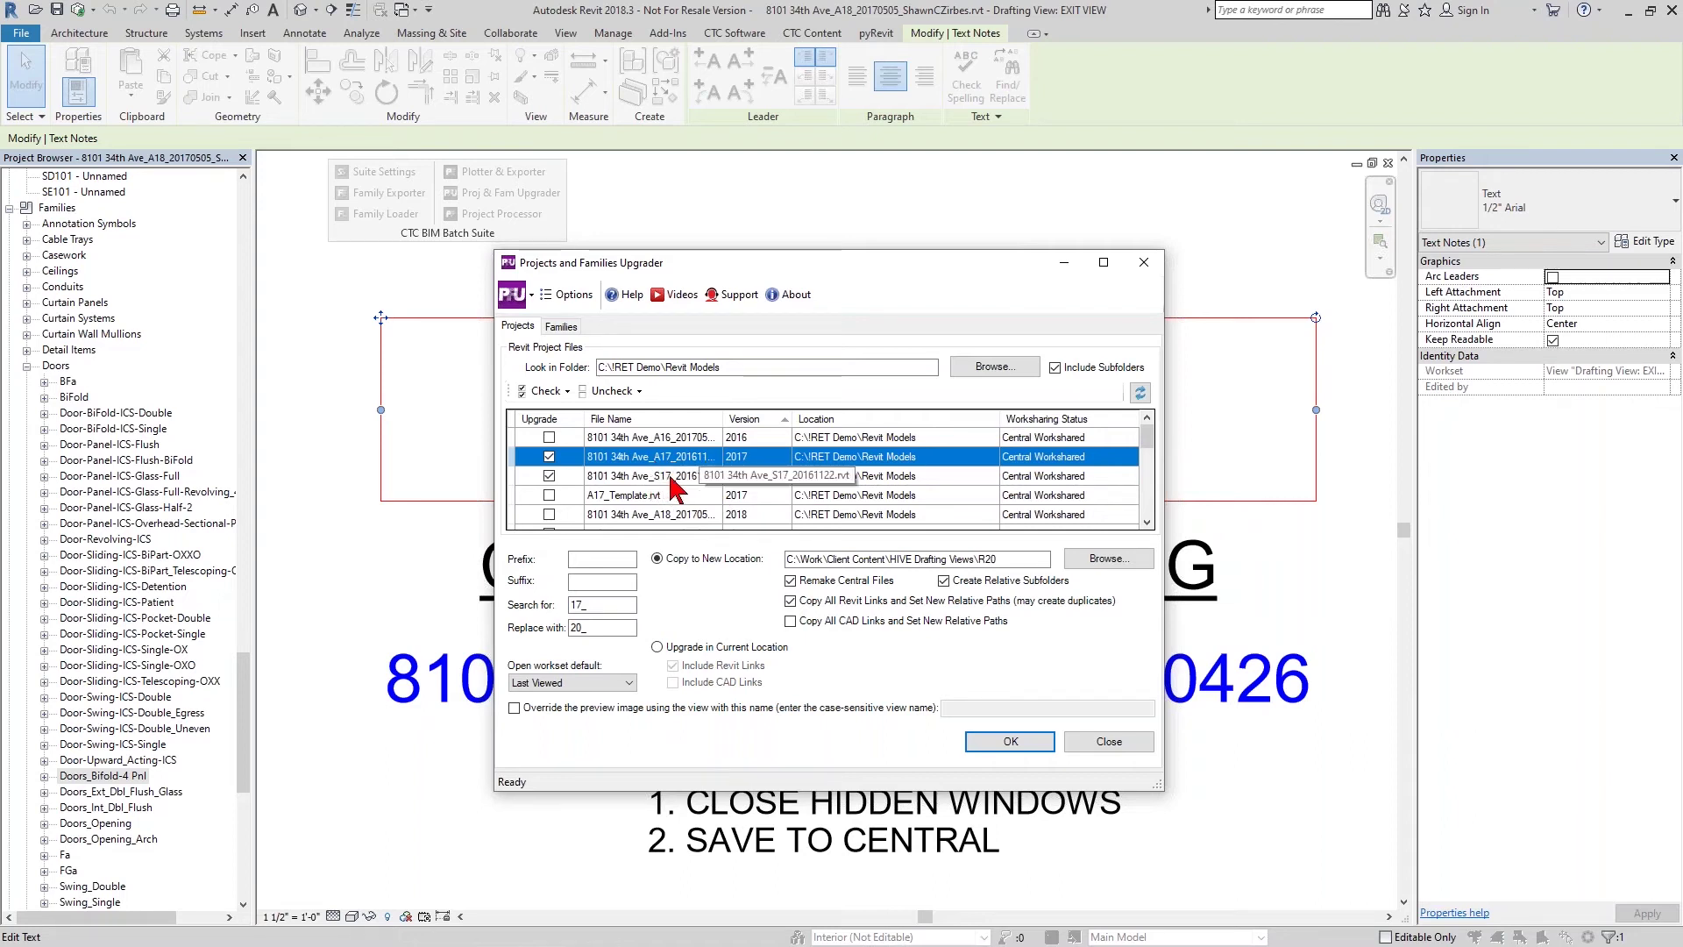
Change the Replace with value to 18_ and choose Upgrade in Current Location.
left_click(605, 606)
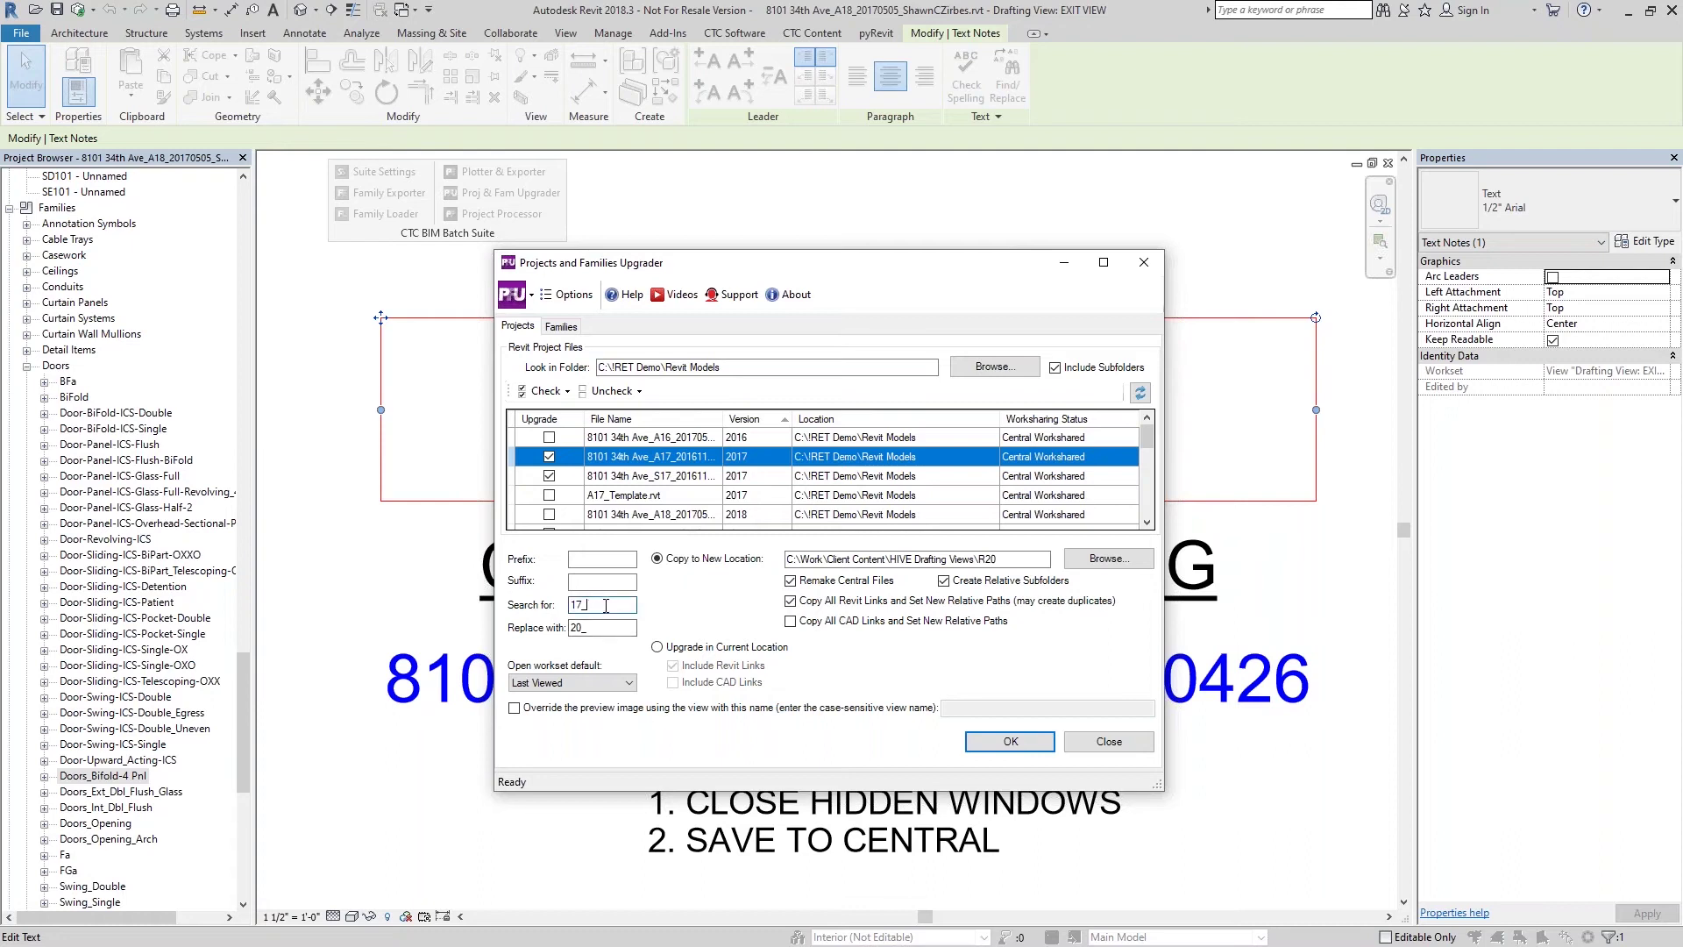
left_click(578, 628)
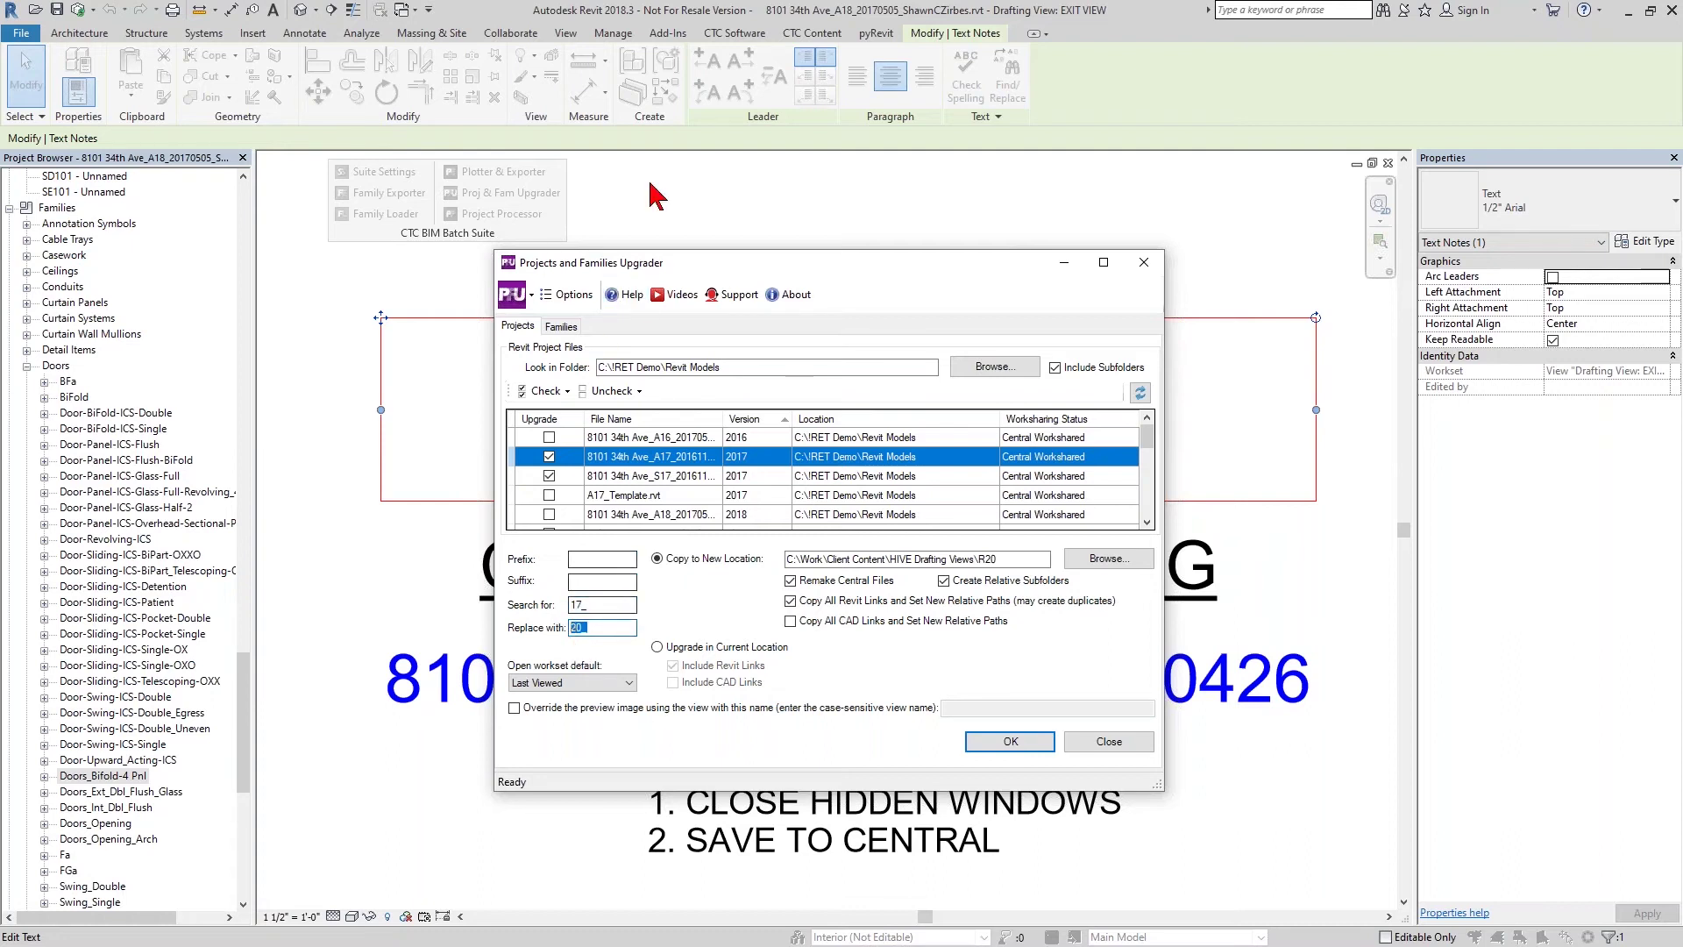
left_click(584, 627)
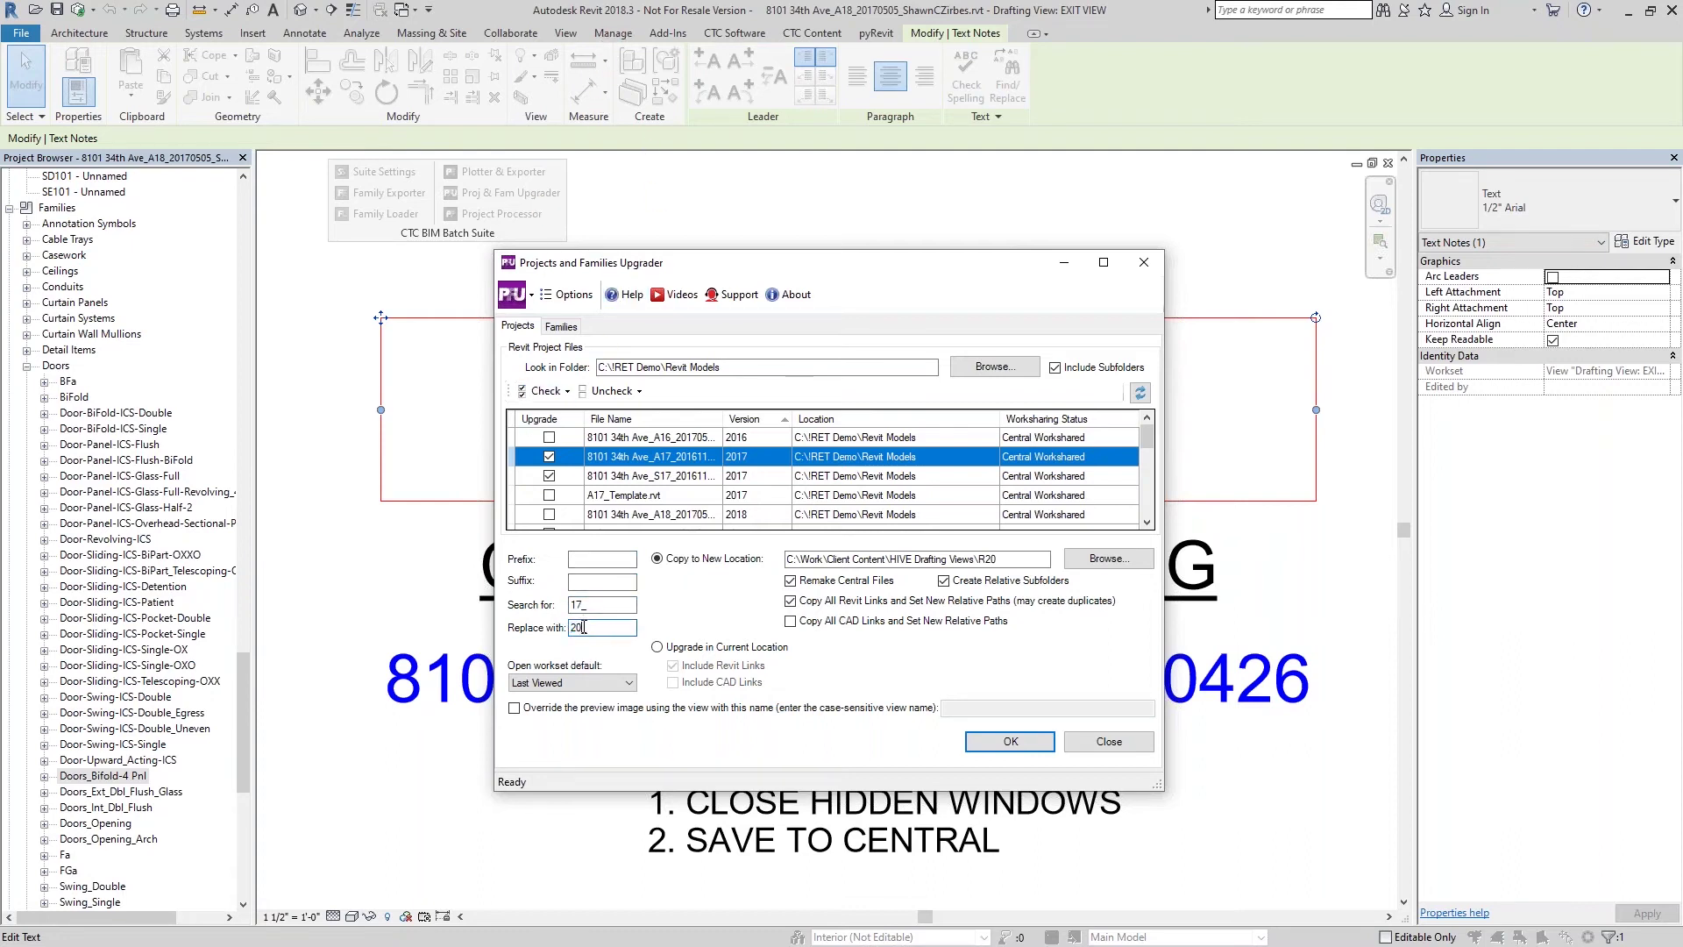
type("18_")
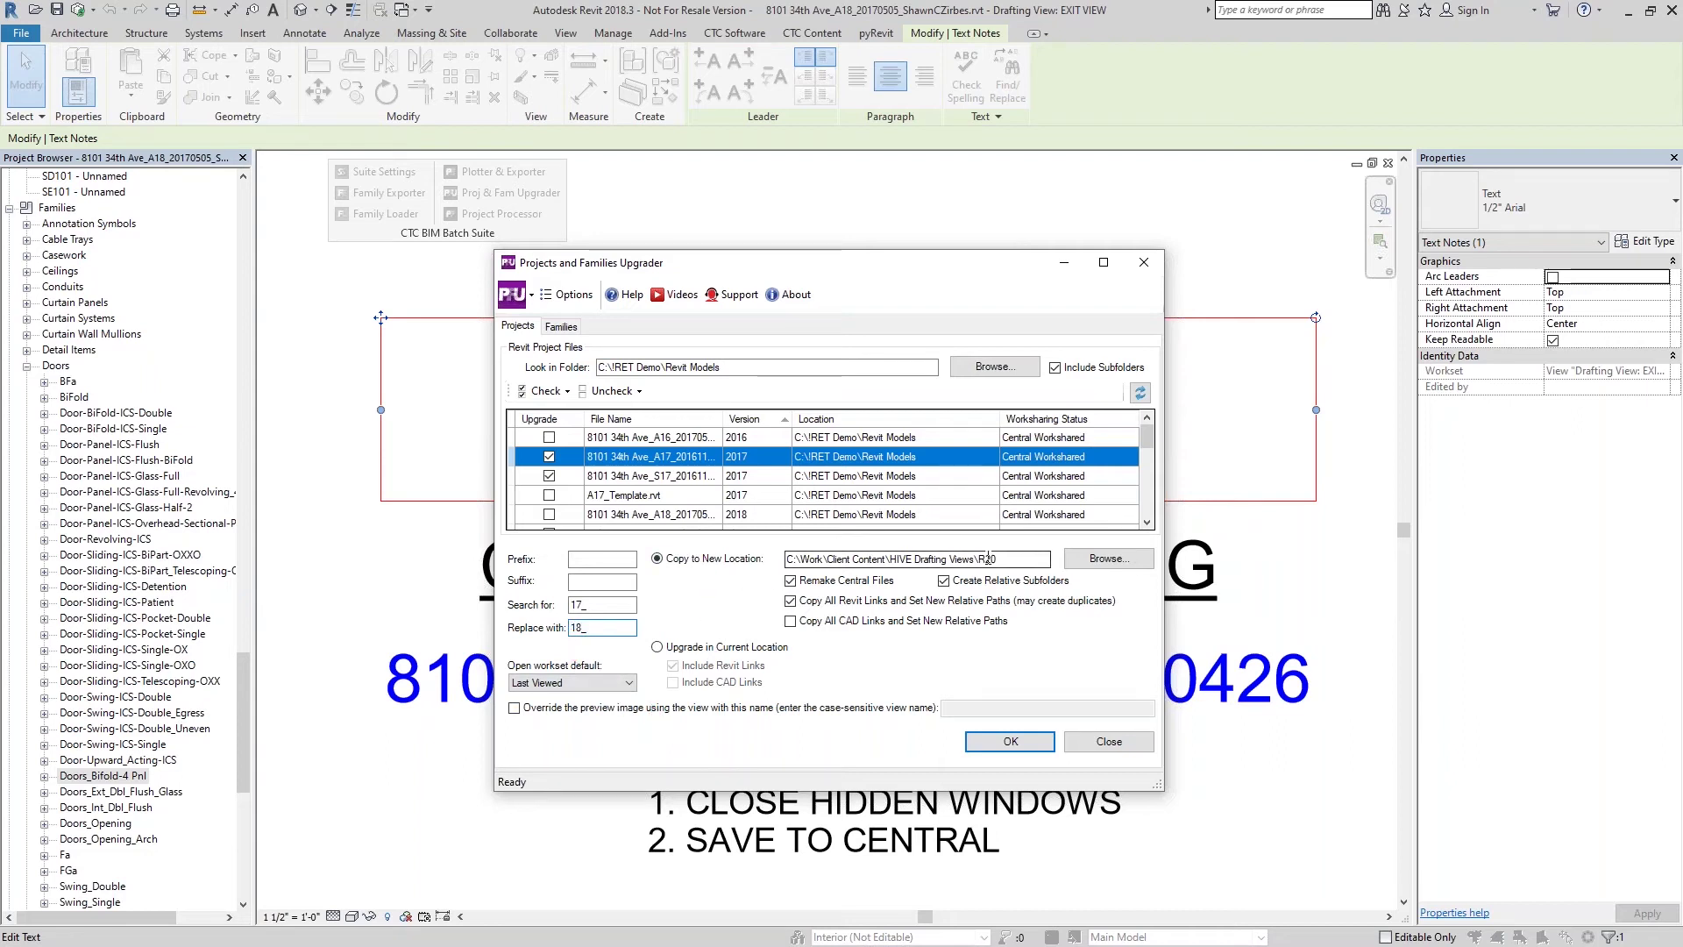
left_click(698, 648)
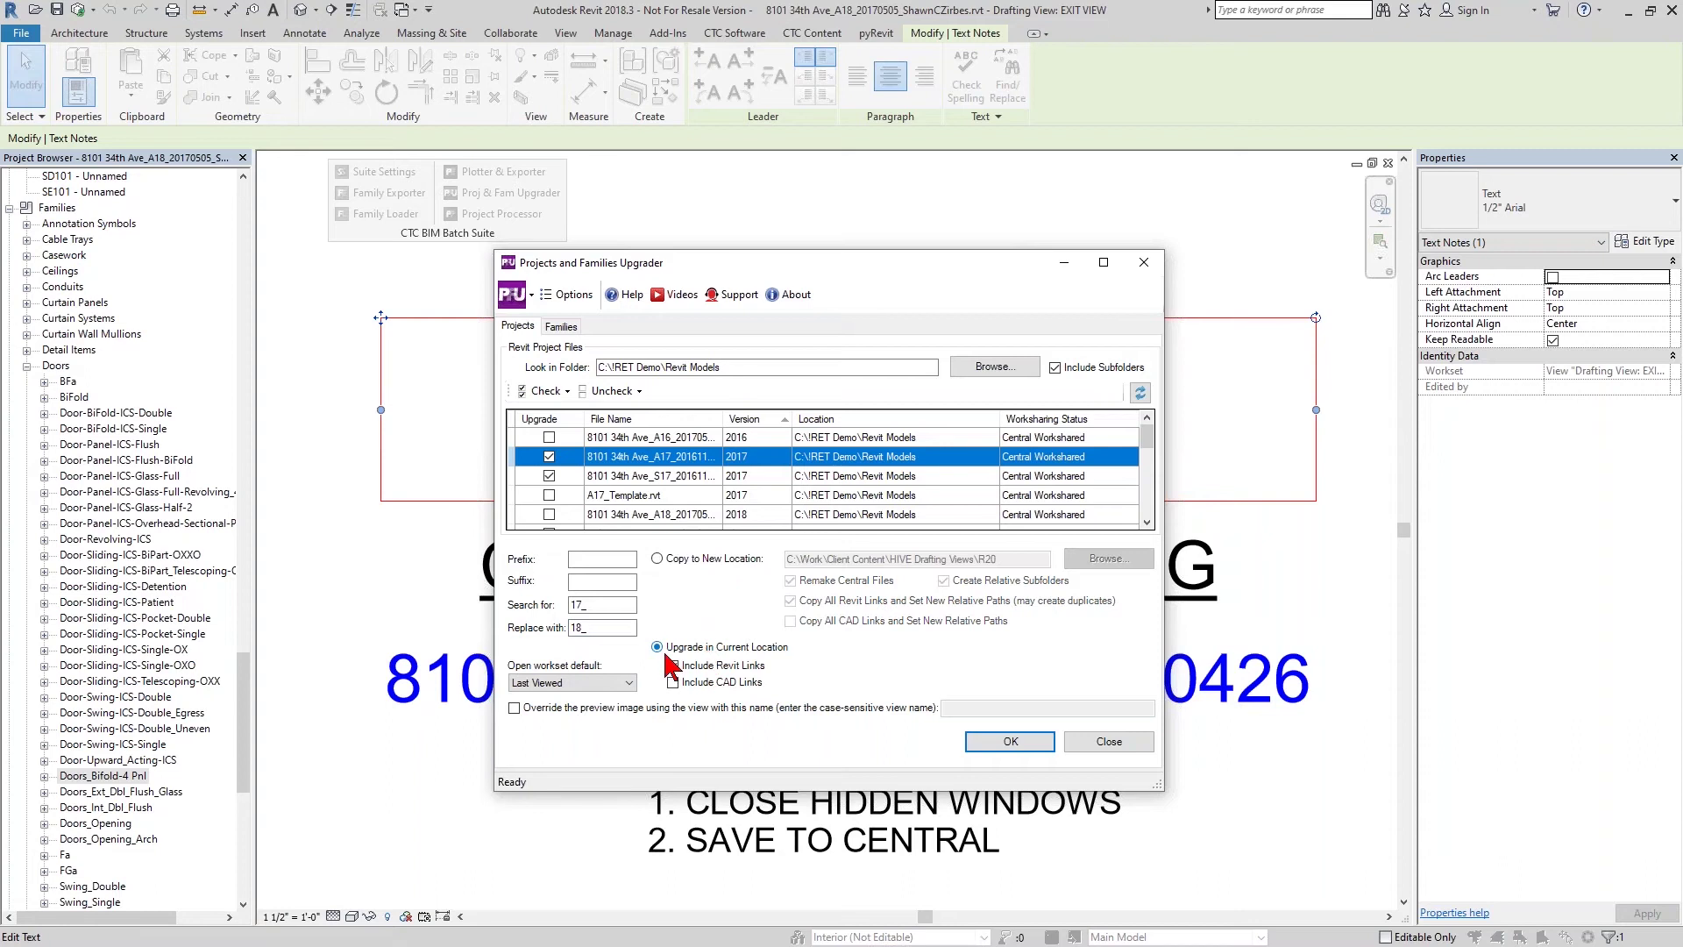
Compare Copy to New Location, then reselect Upgrade in Current Location with Revit links included.
left_click(714, 559)
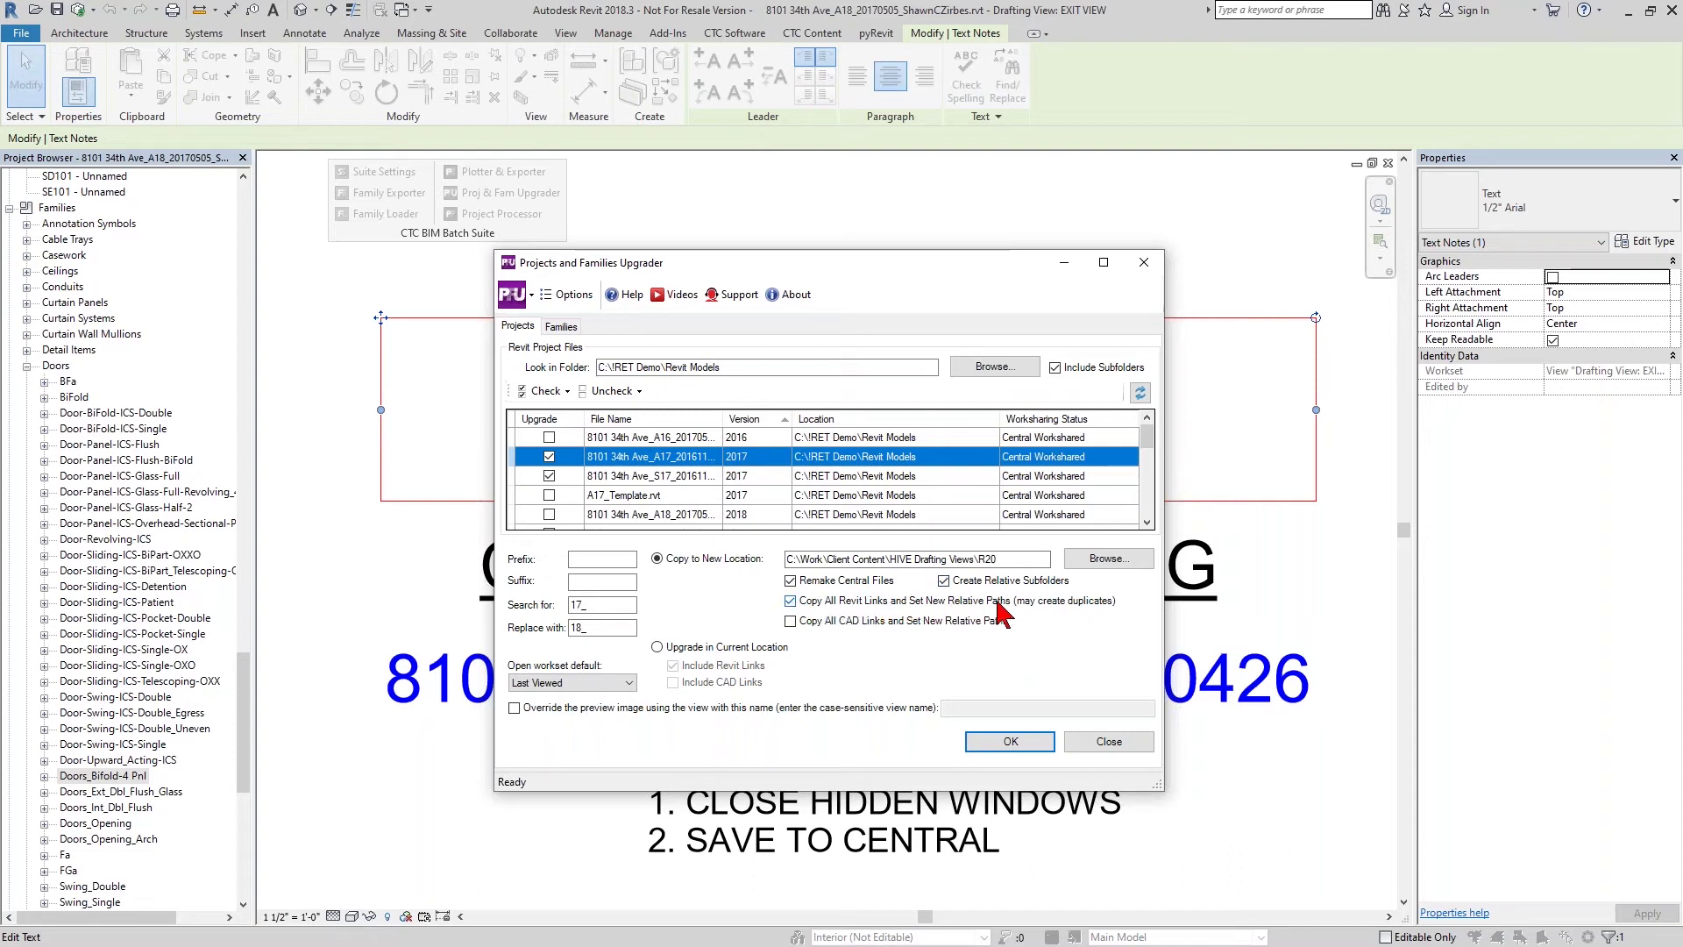
double_click(580, 605)
key("Tab")
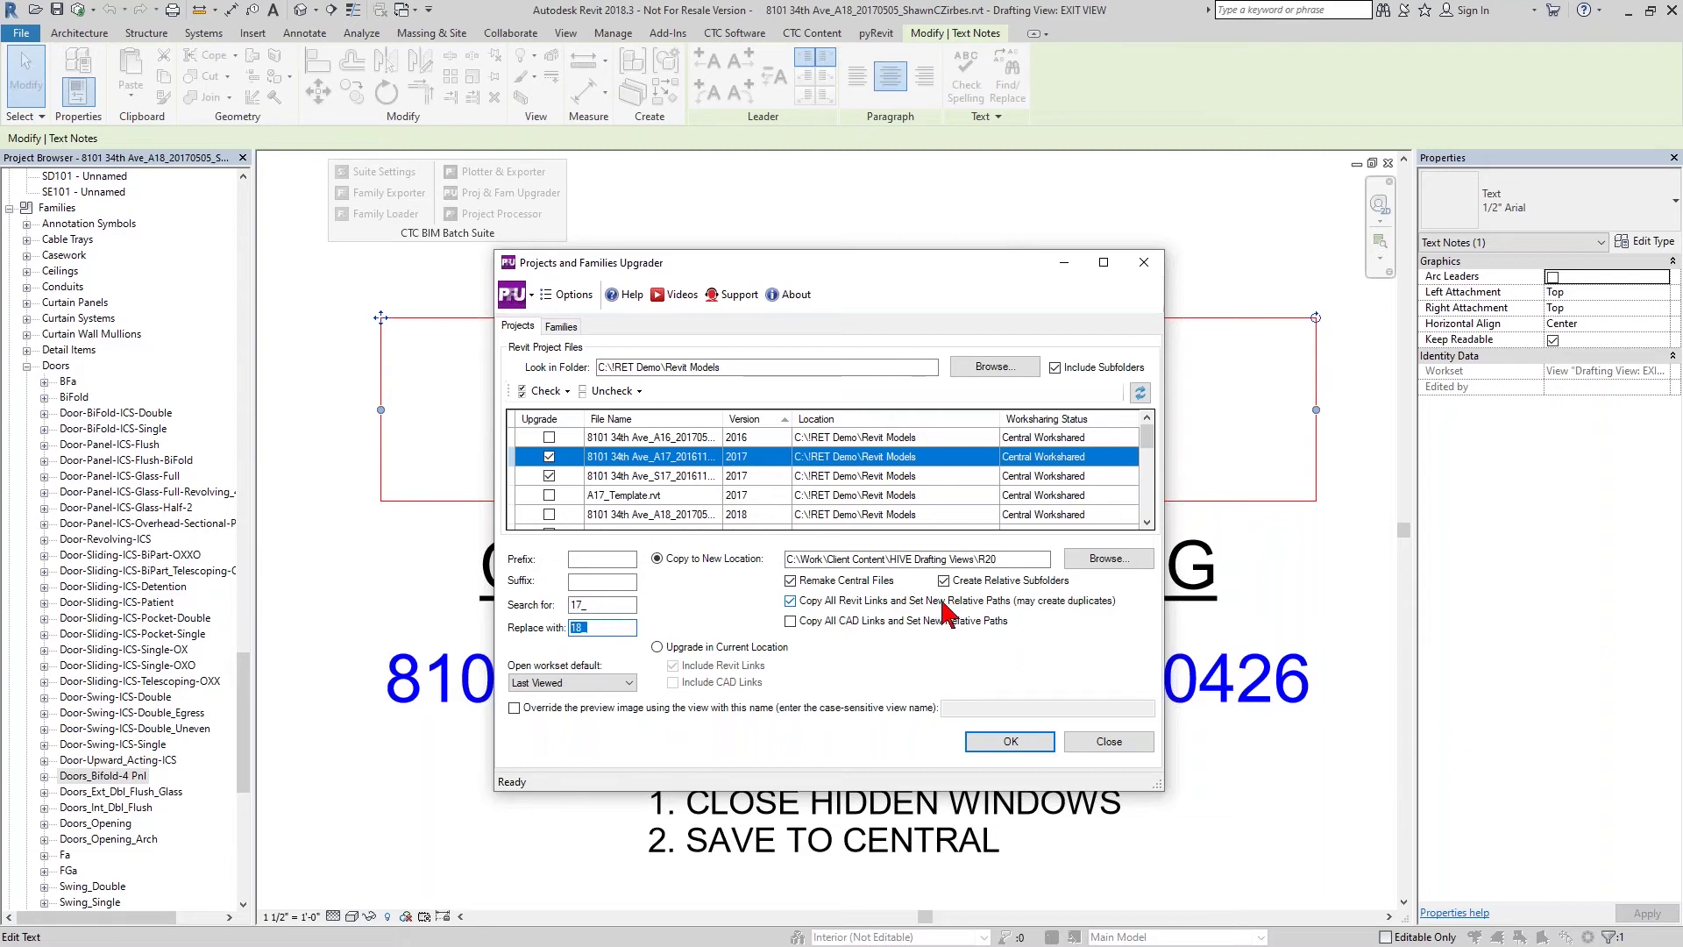
left_click(744, 647)
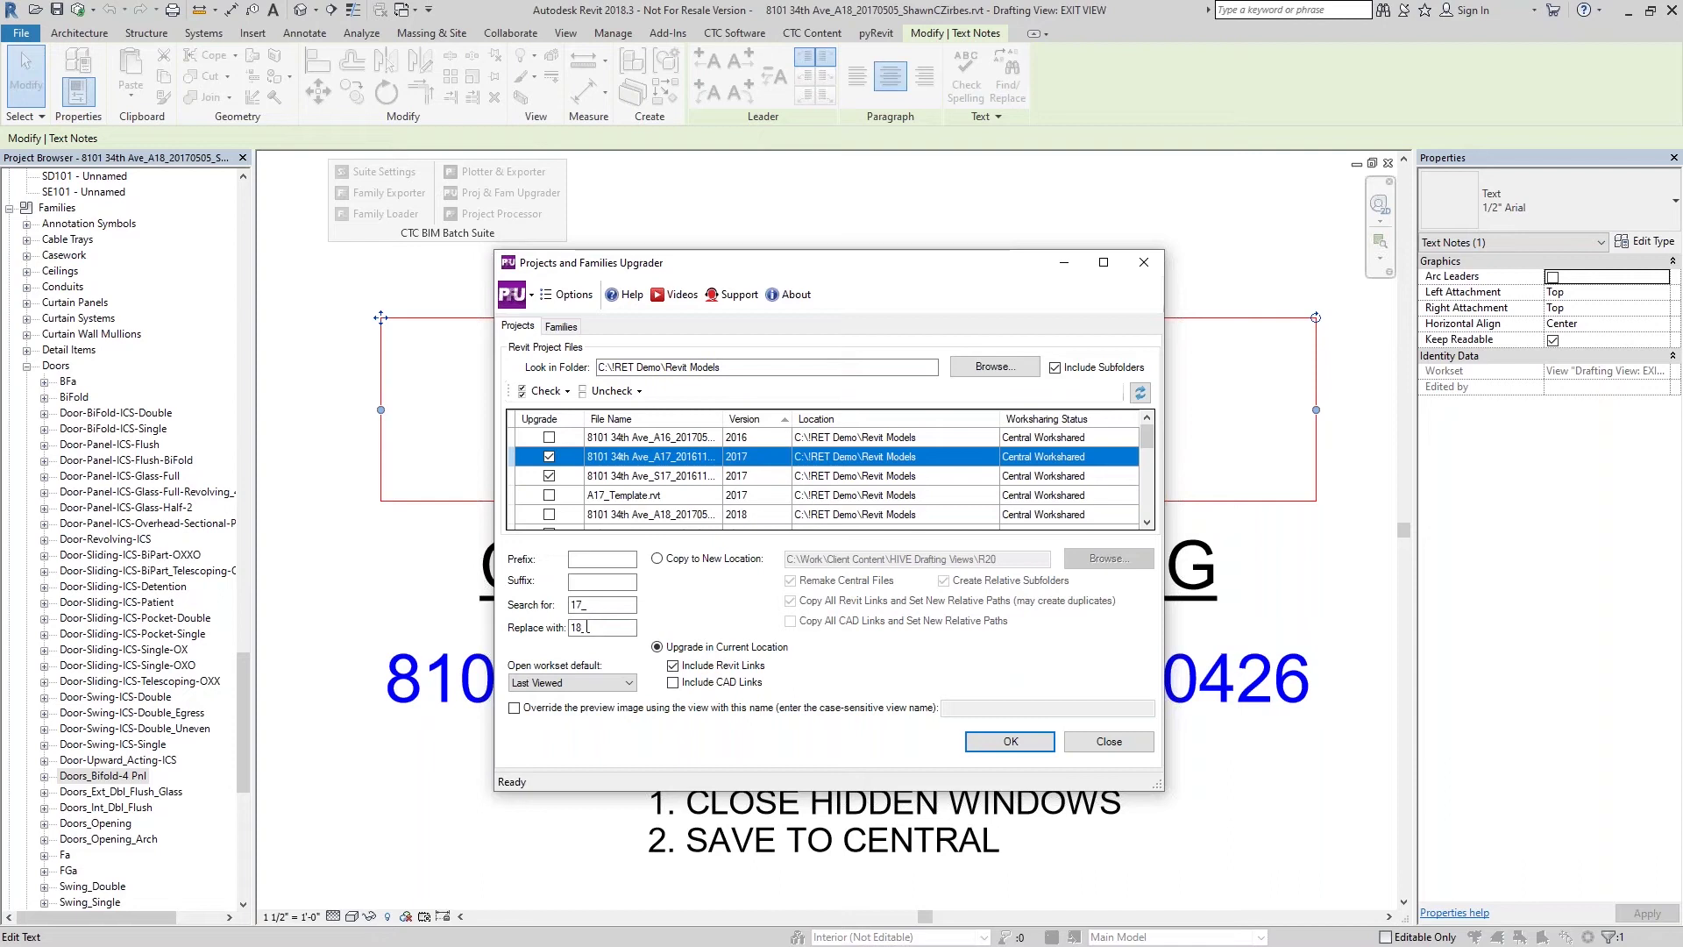
Set the Open workset default dropdown to All.
left_click(605, 682)
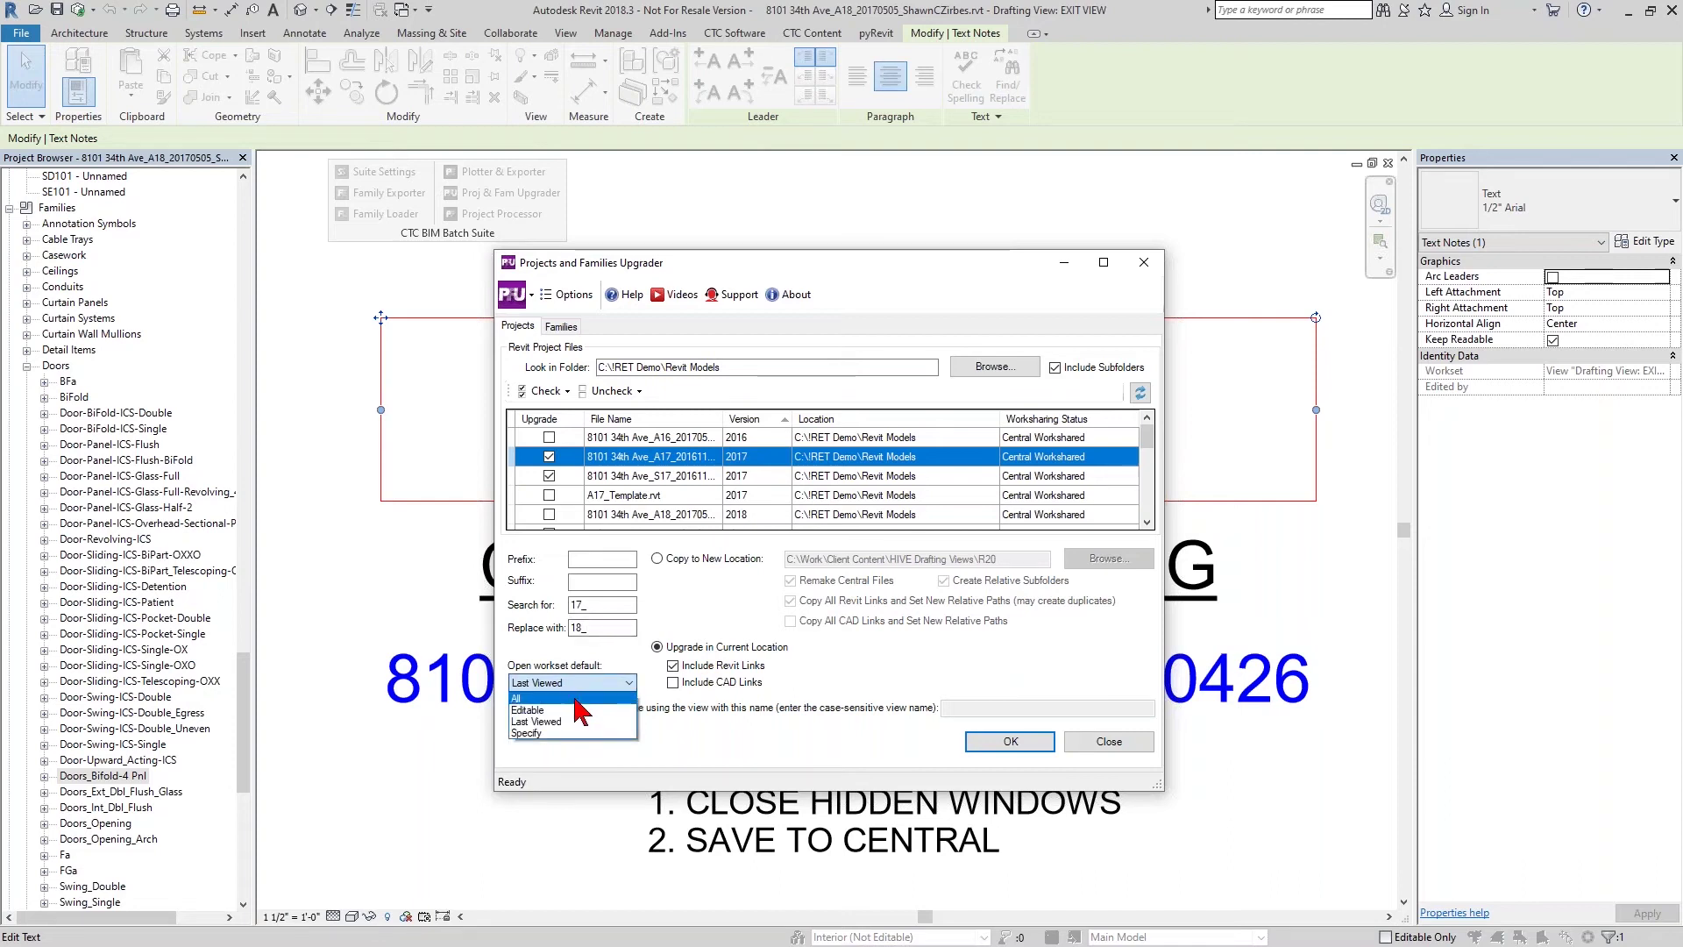
left_click(566, 699)
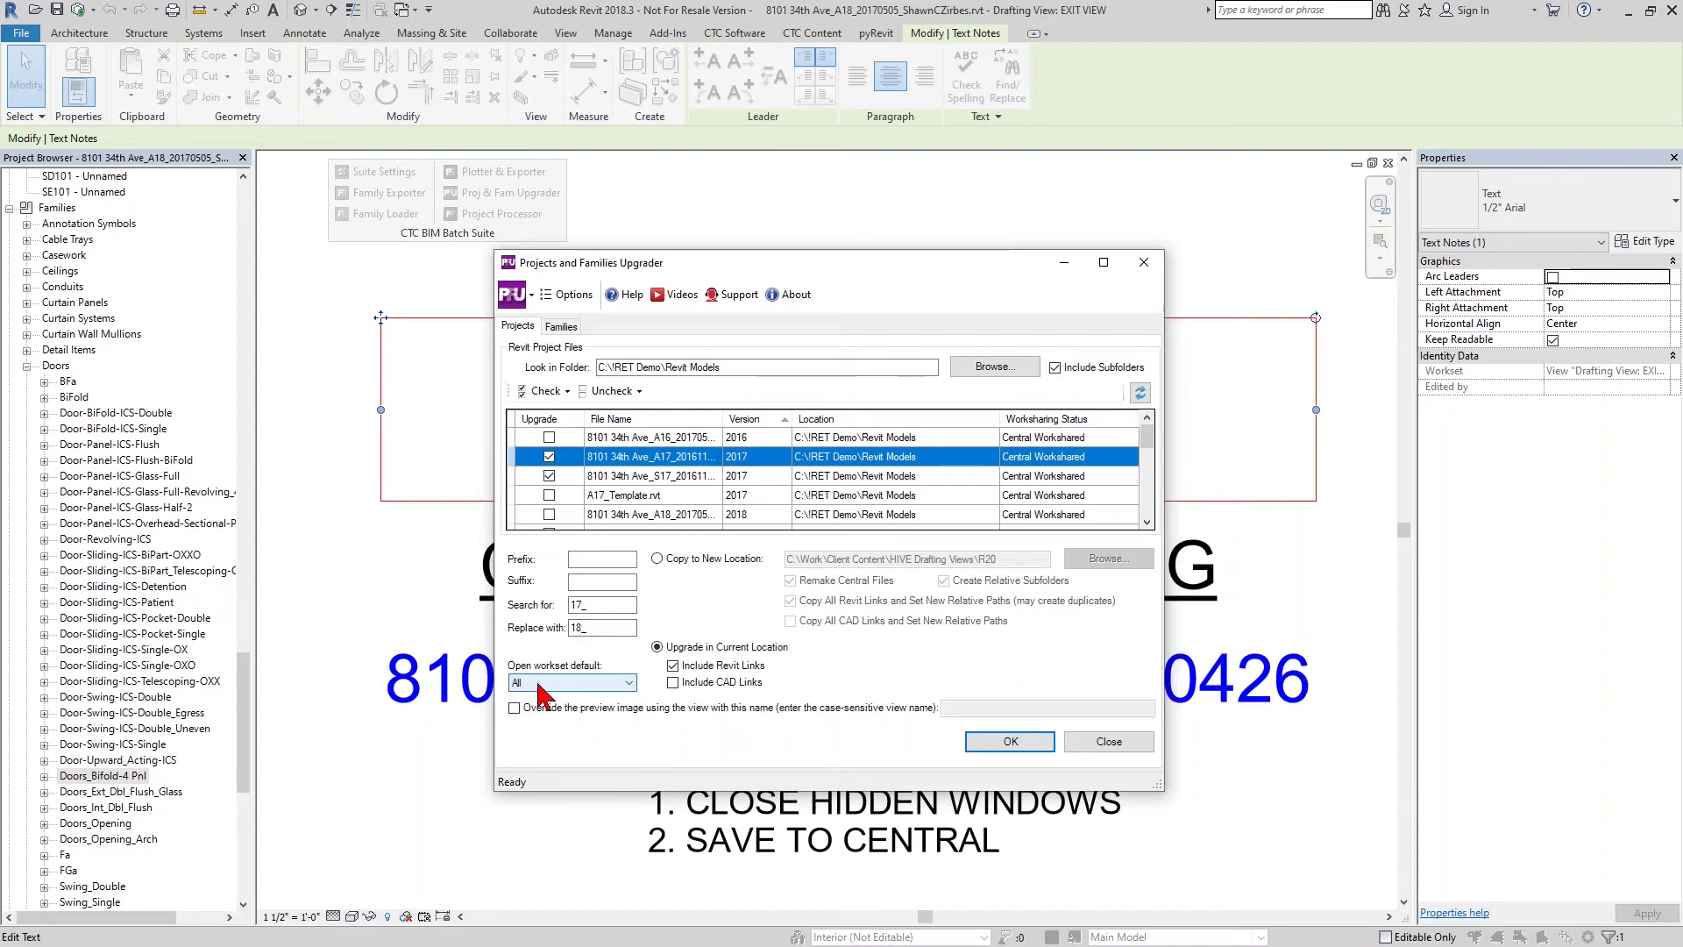
left_click(546, 688)
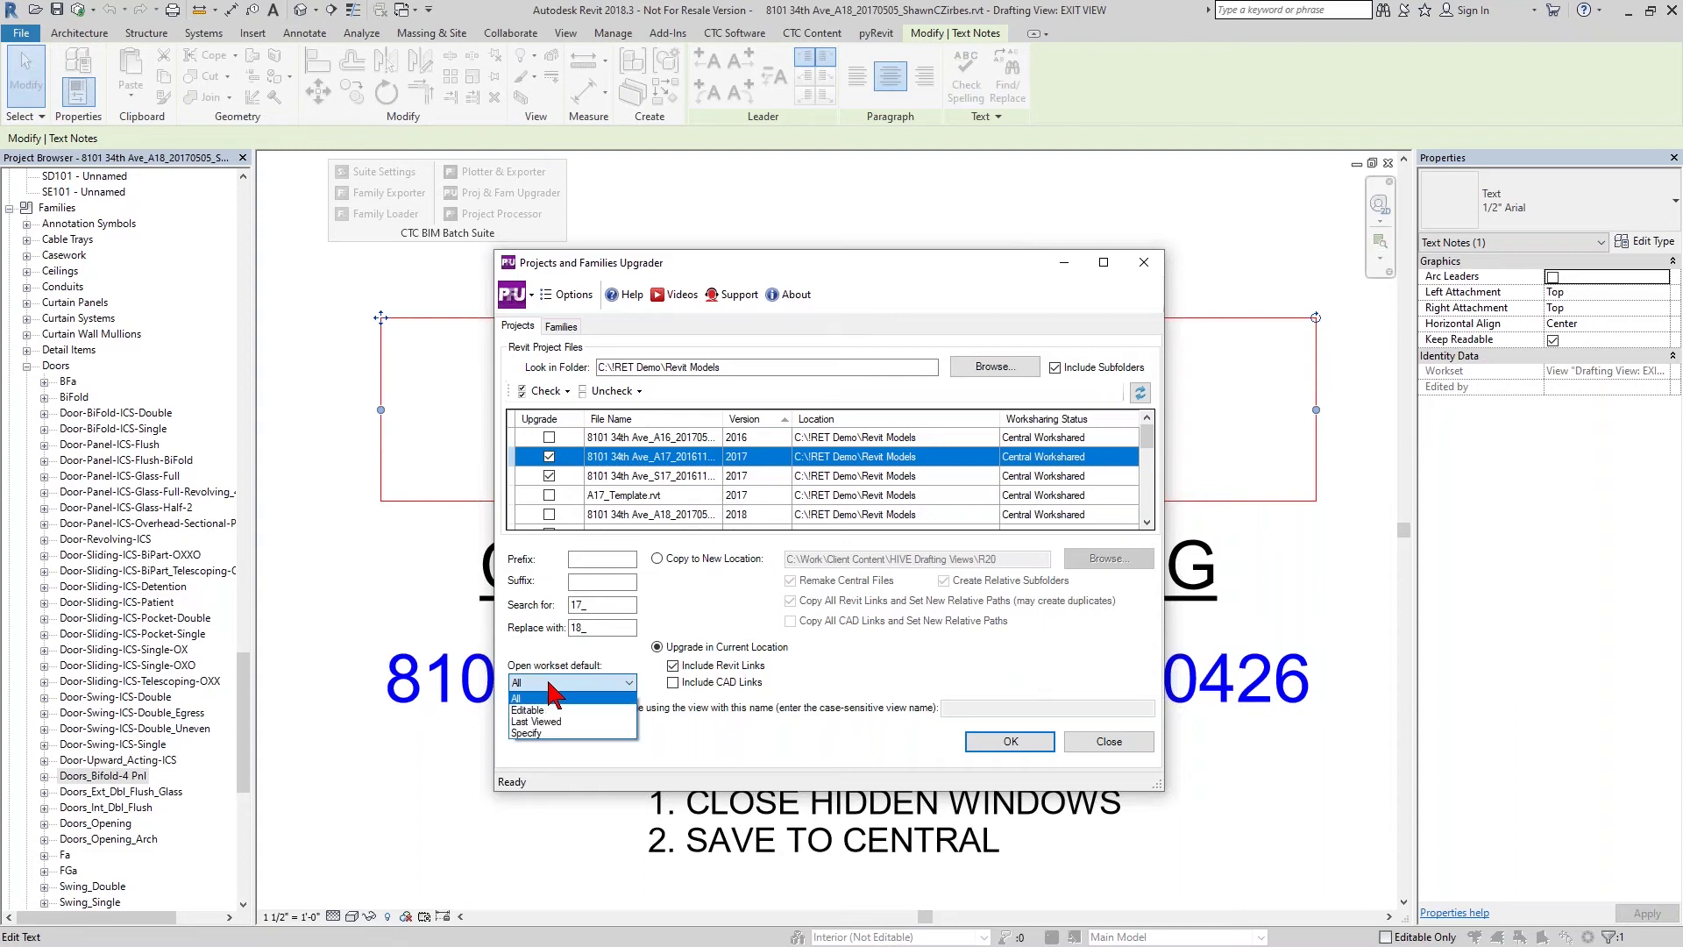
left_click(547, 683)
left_click(548, 683)
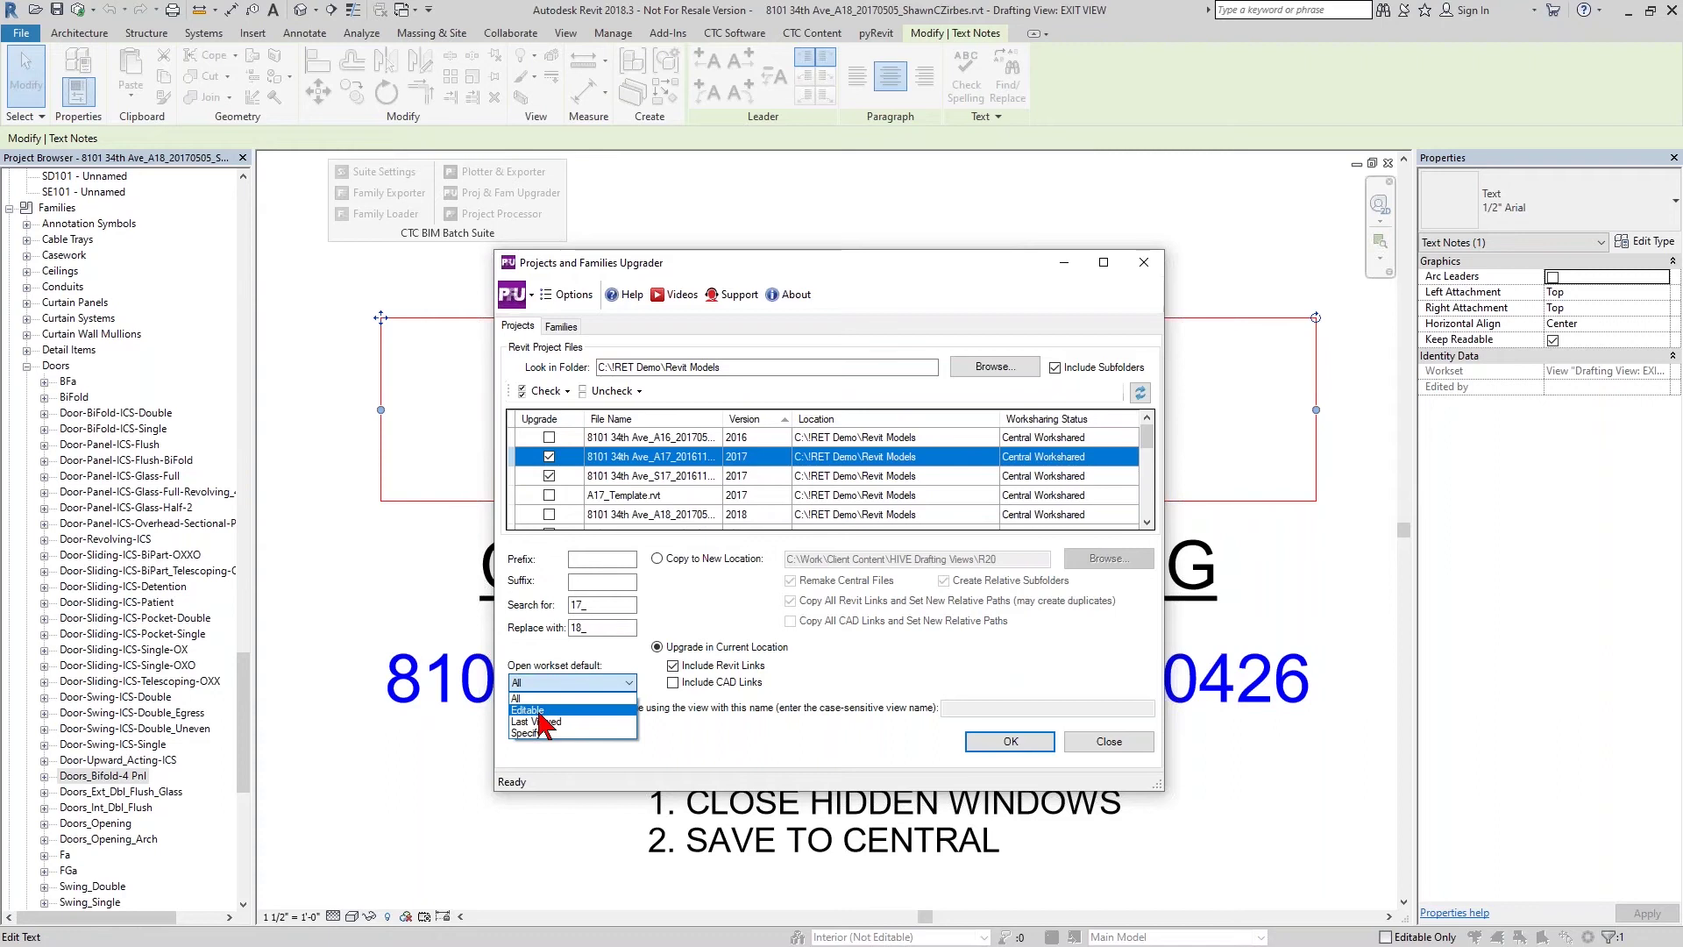
left_click(534, 698)
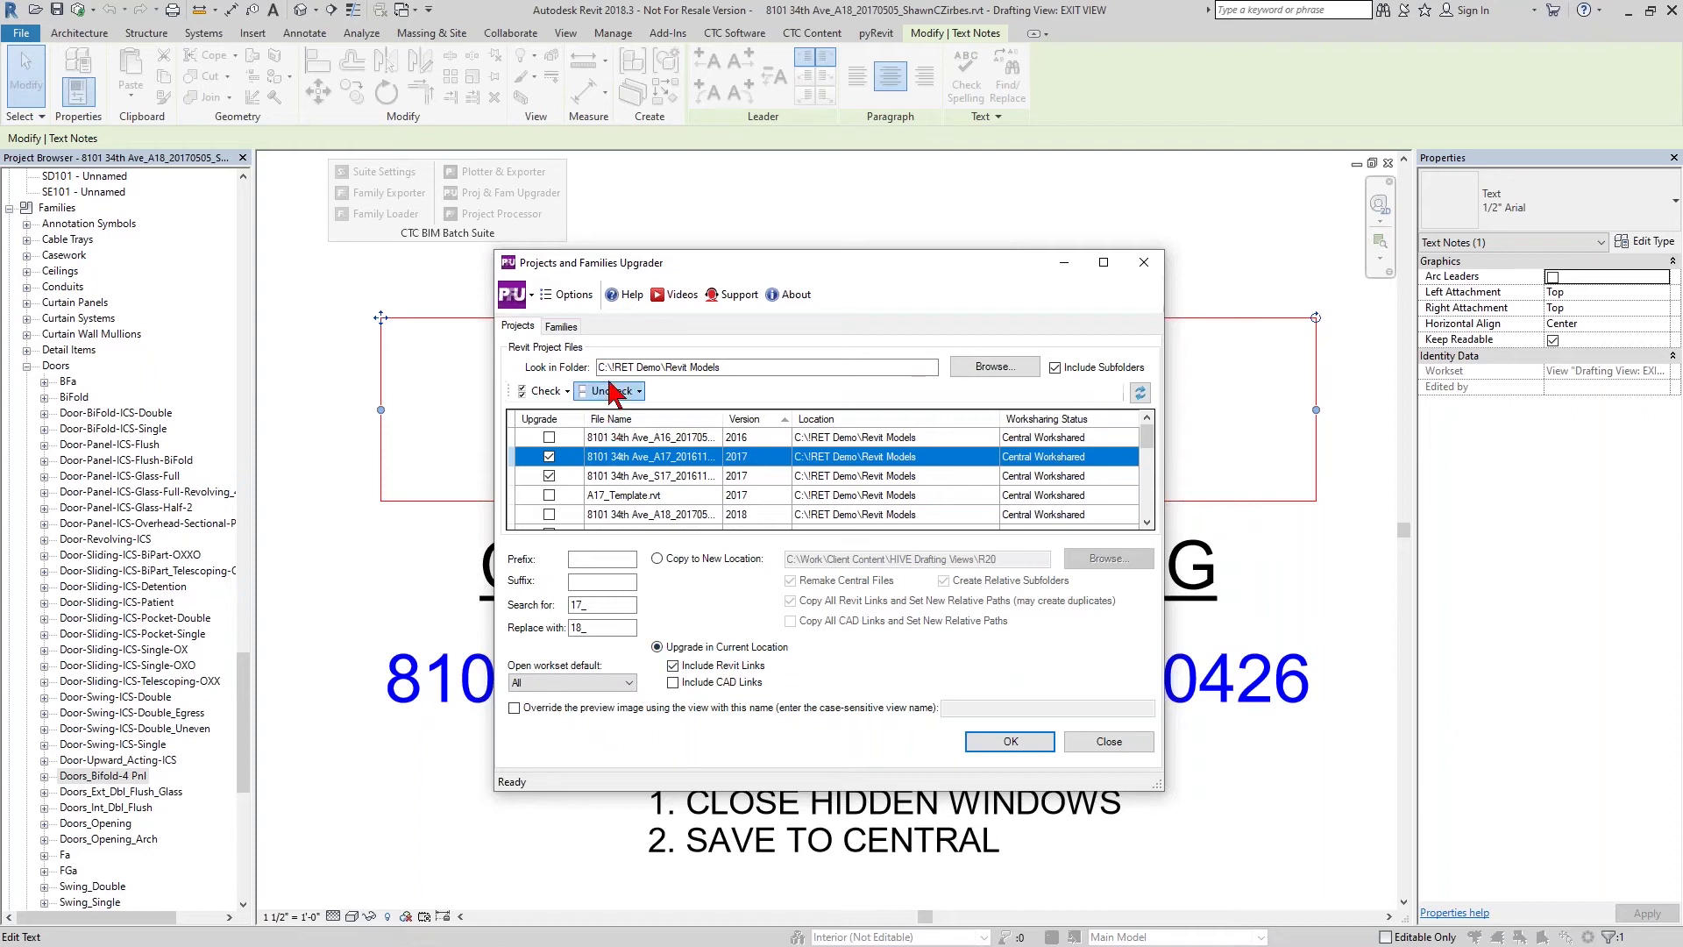
In the upgrader Options, enable deleting backup project files after upgrading and confirm.
left_click(568, 294)
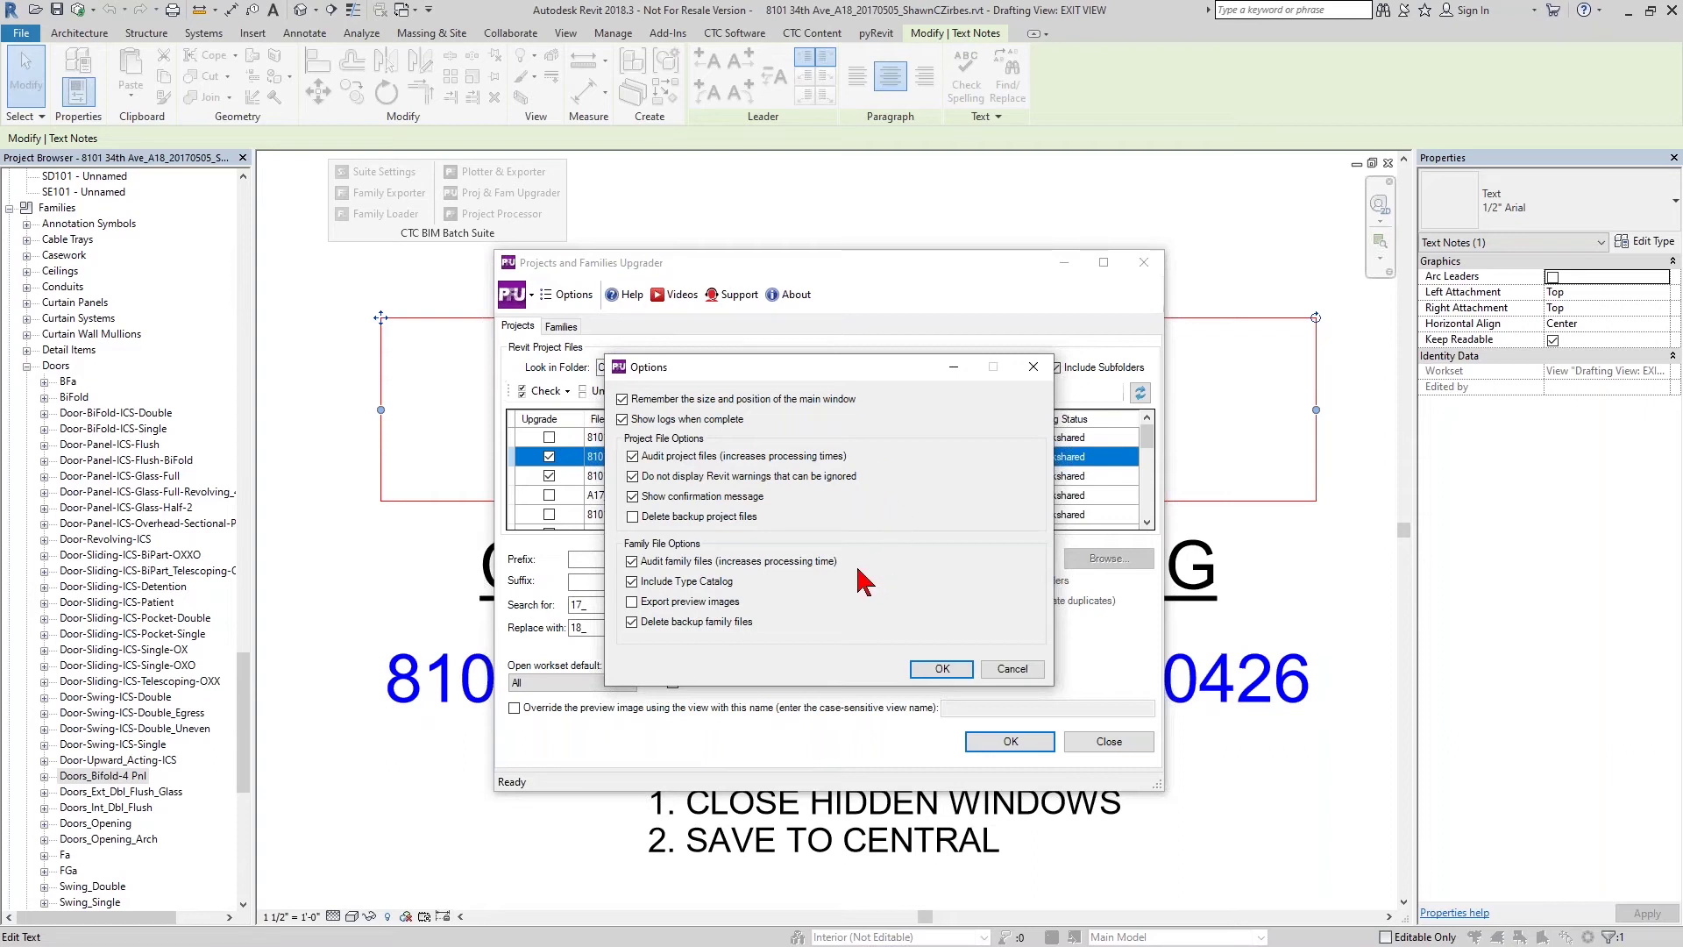
left_click(691, 526)
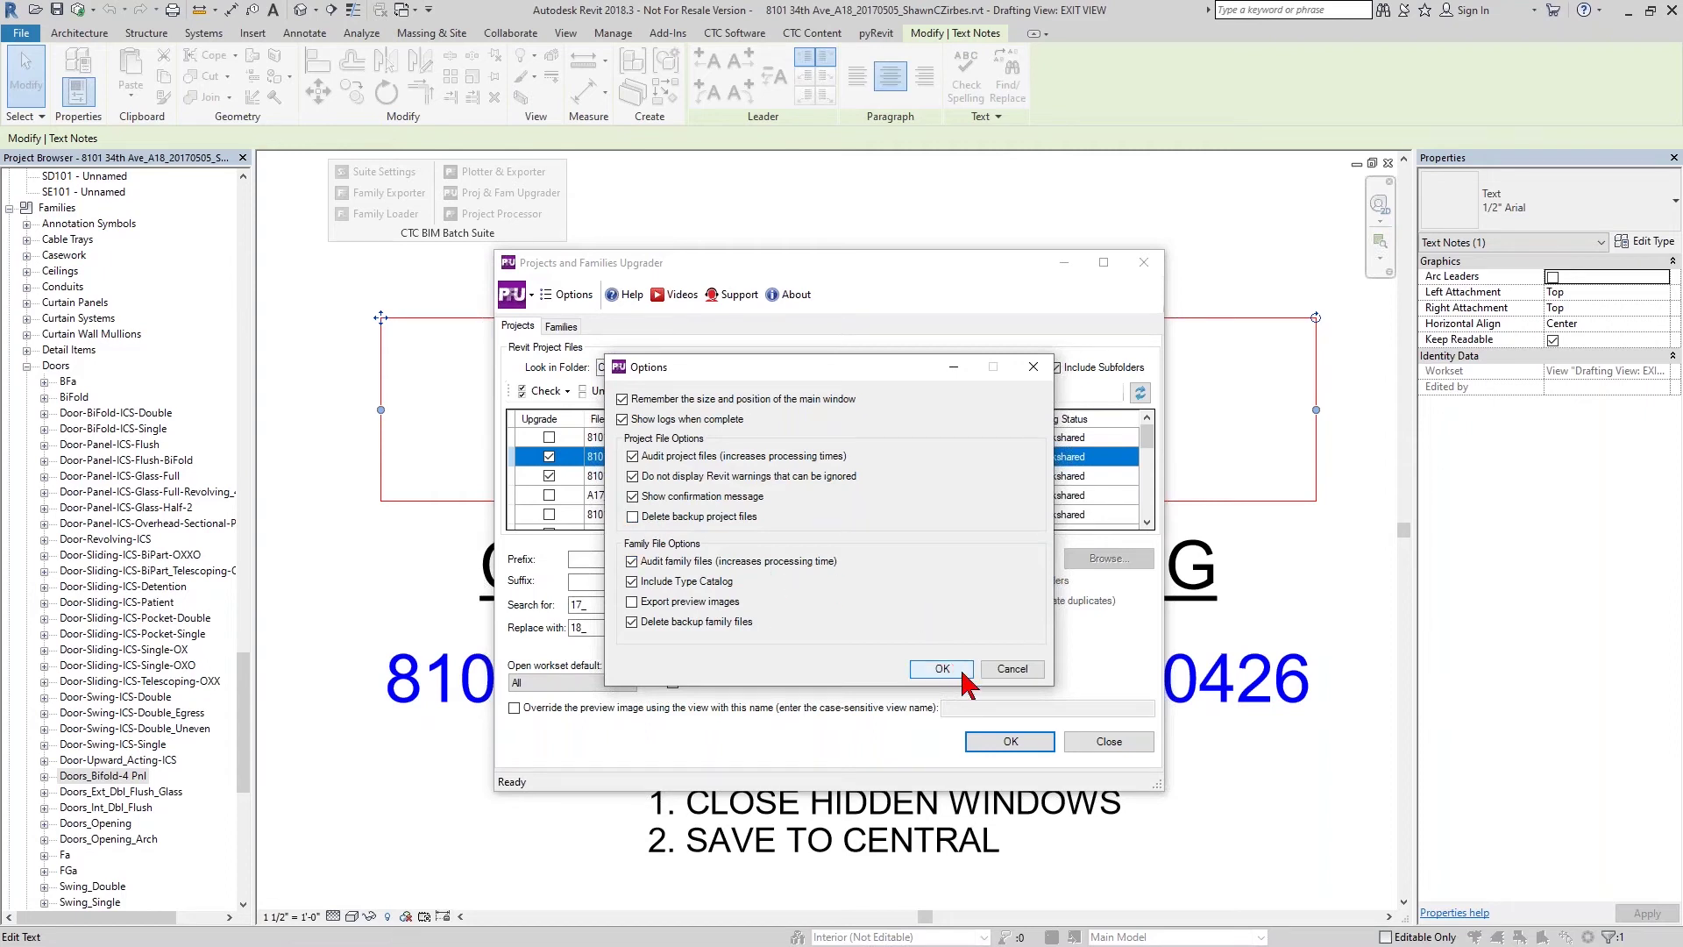
left_click(999, 671)
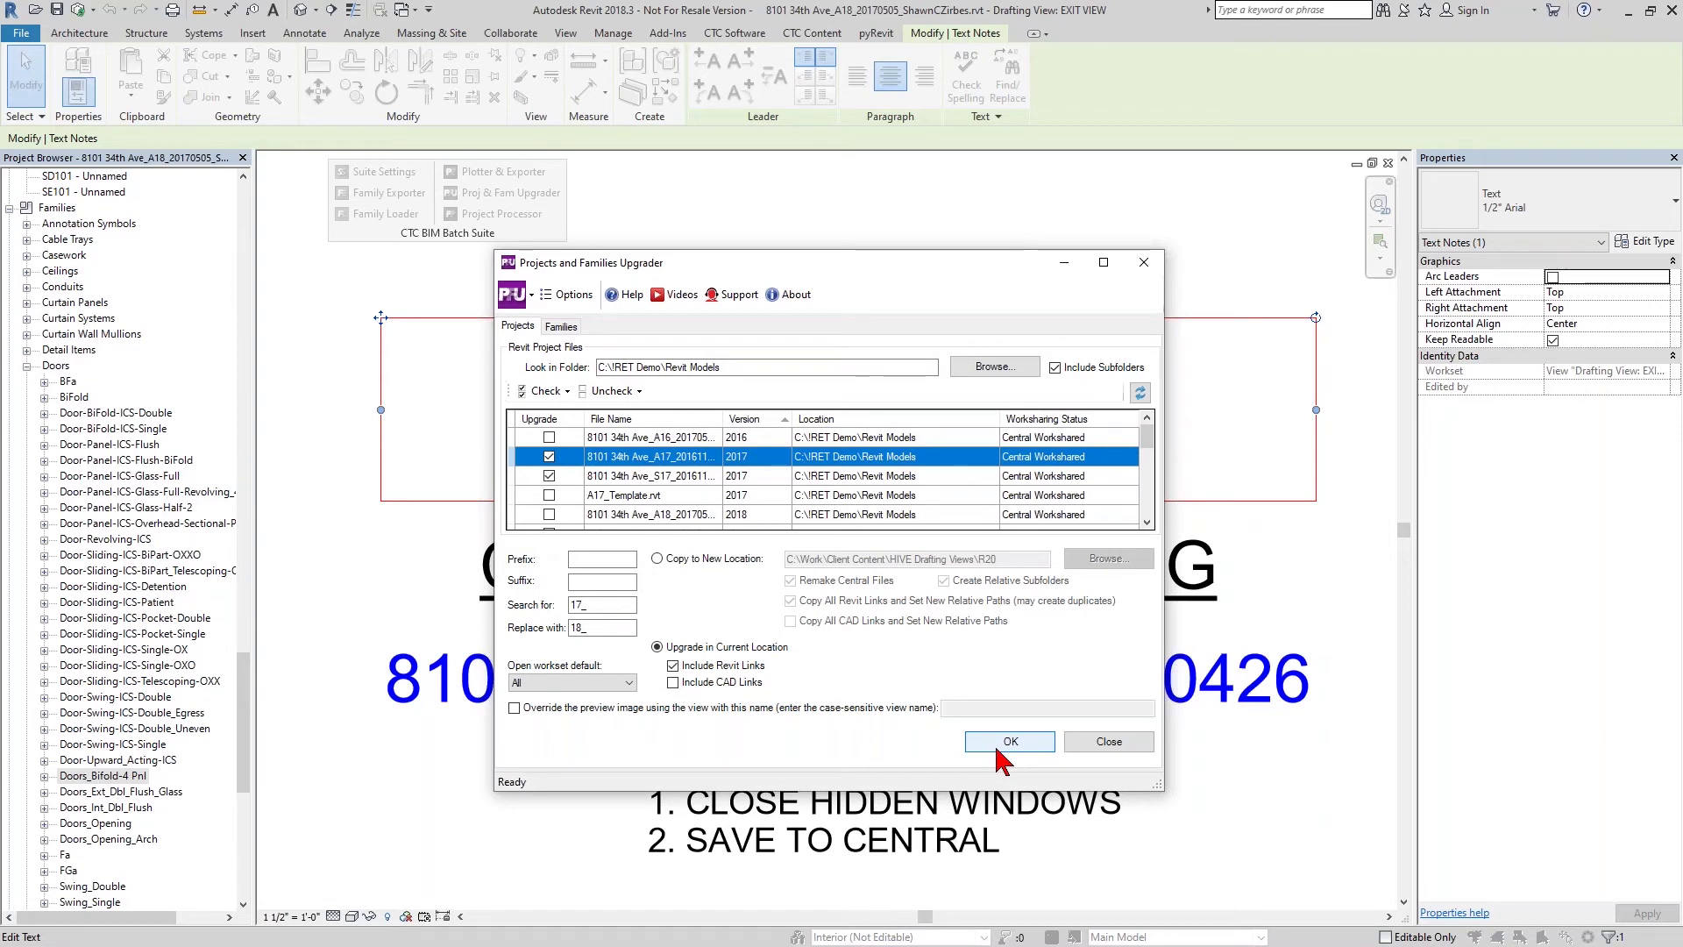
Close the Projects and Families Upgrader and switch to the CTC Software ribbon tab.
left_click(1146, 264)
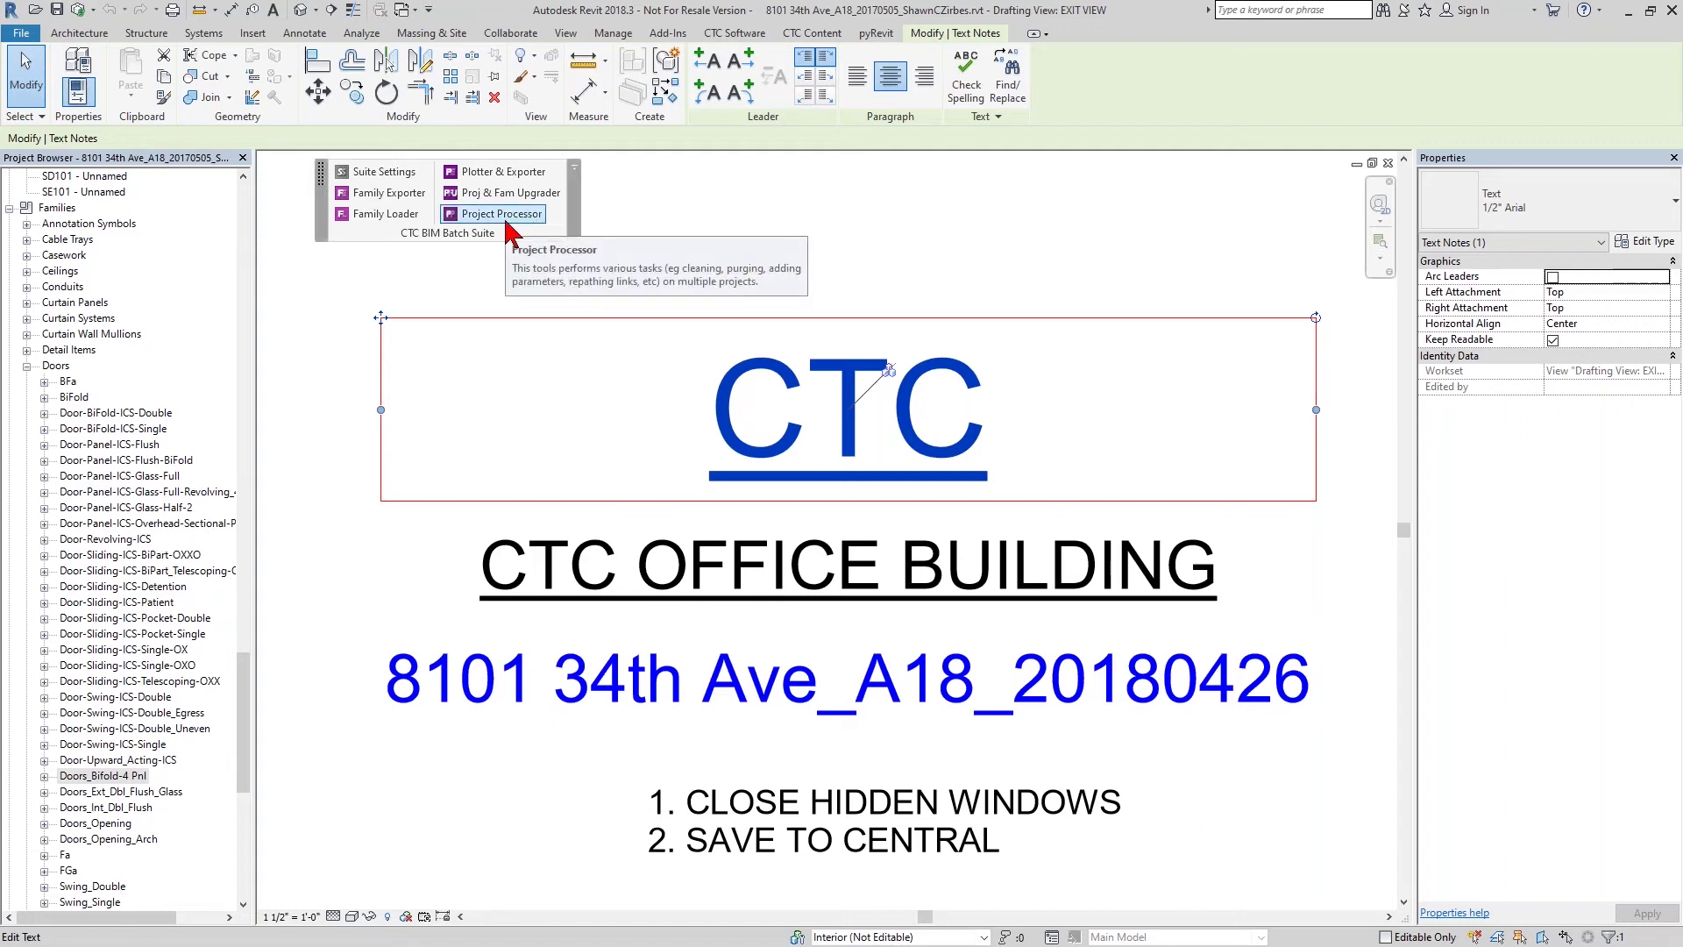
left_click(733, 33)
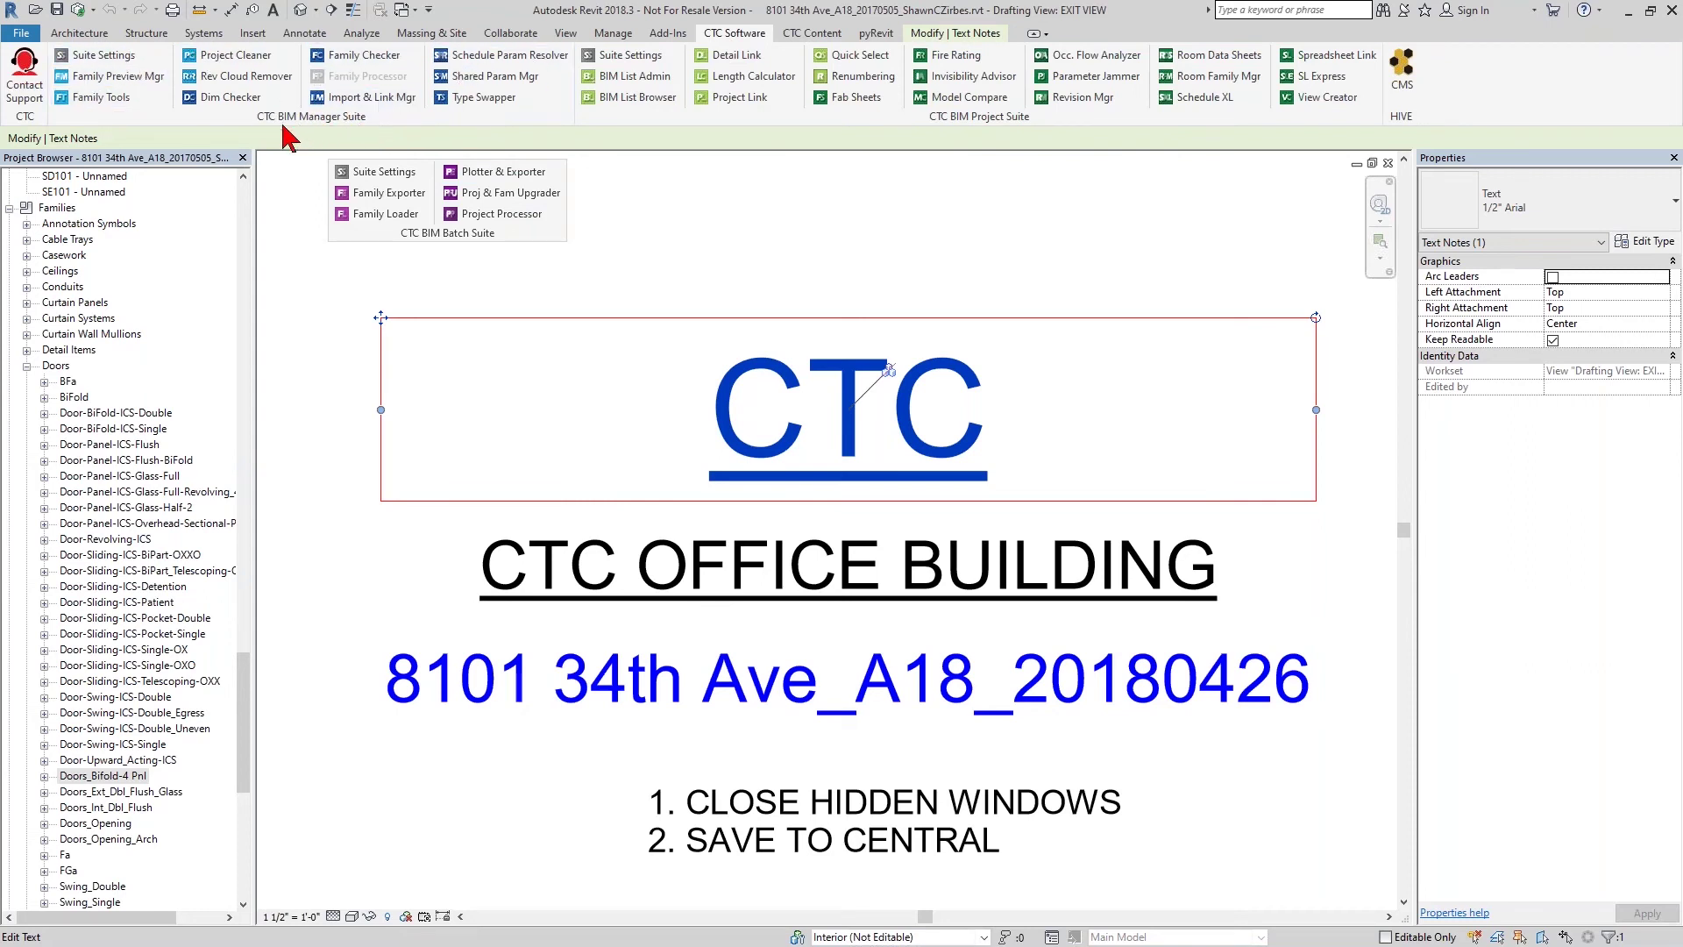
Launch Project Processor, replace the listed project with the open one, and show Processes.
left_click(519, 219)
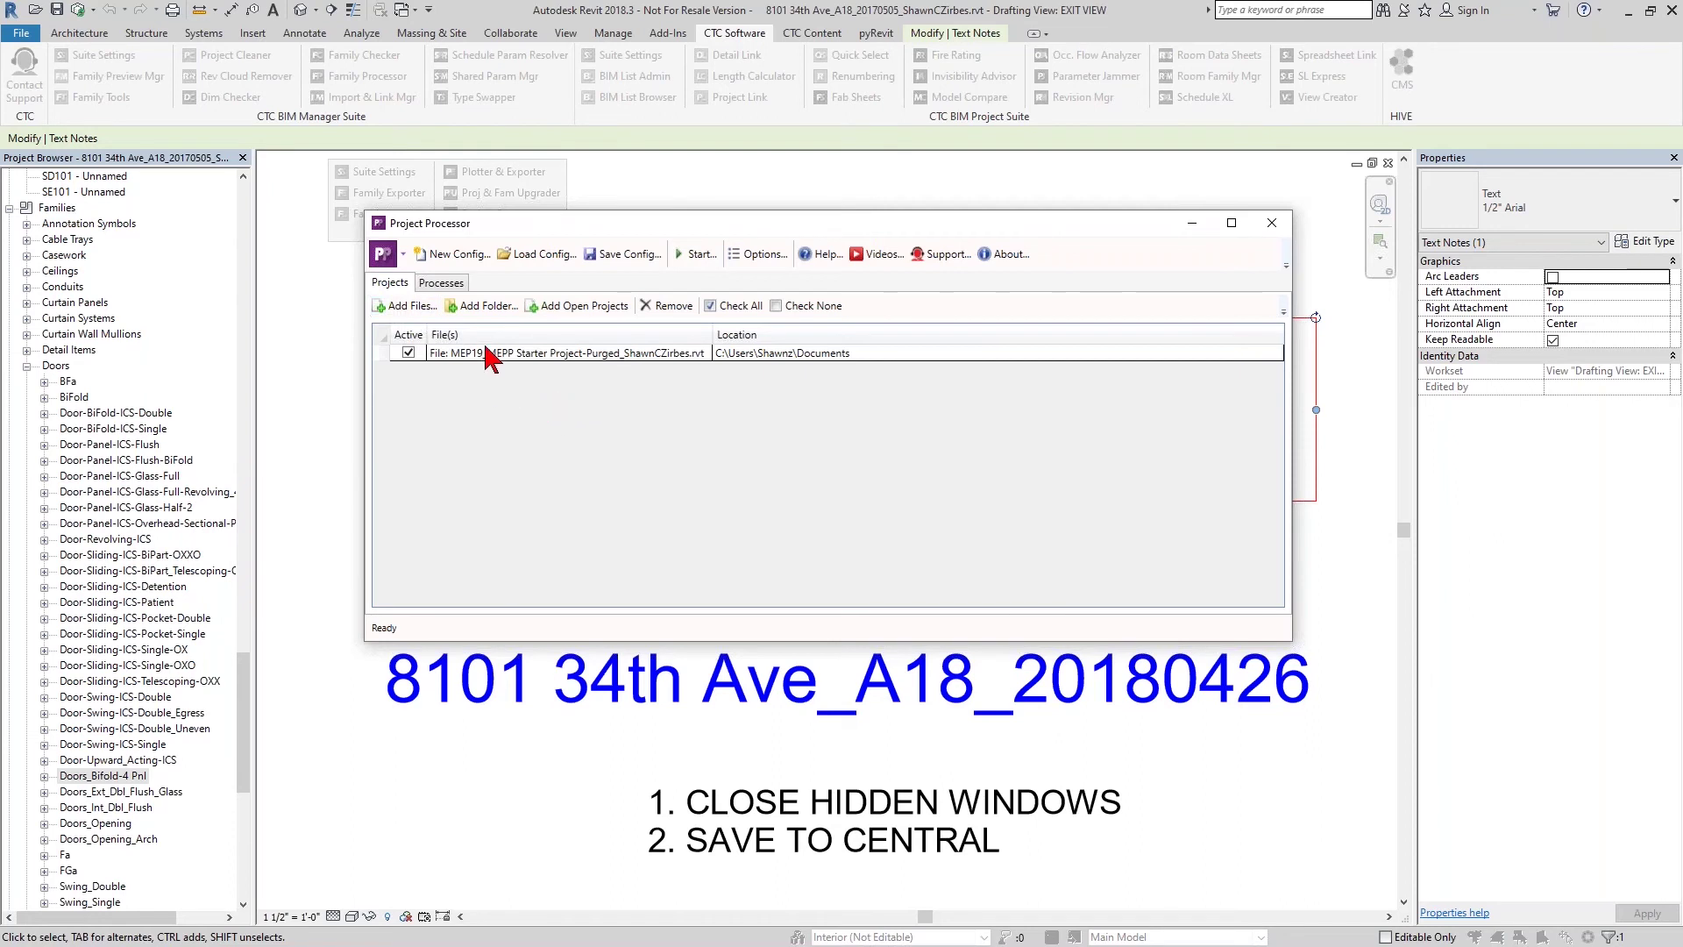
left_click(582, 353)
left_click(666, 306)
left_click(575, 307)
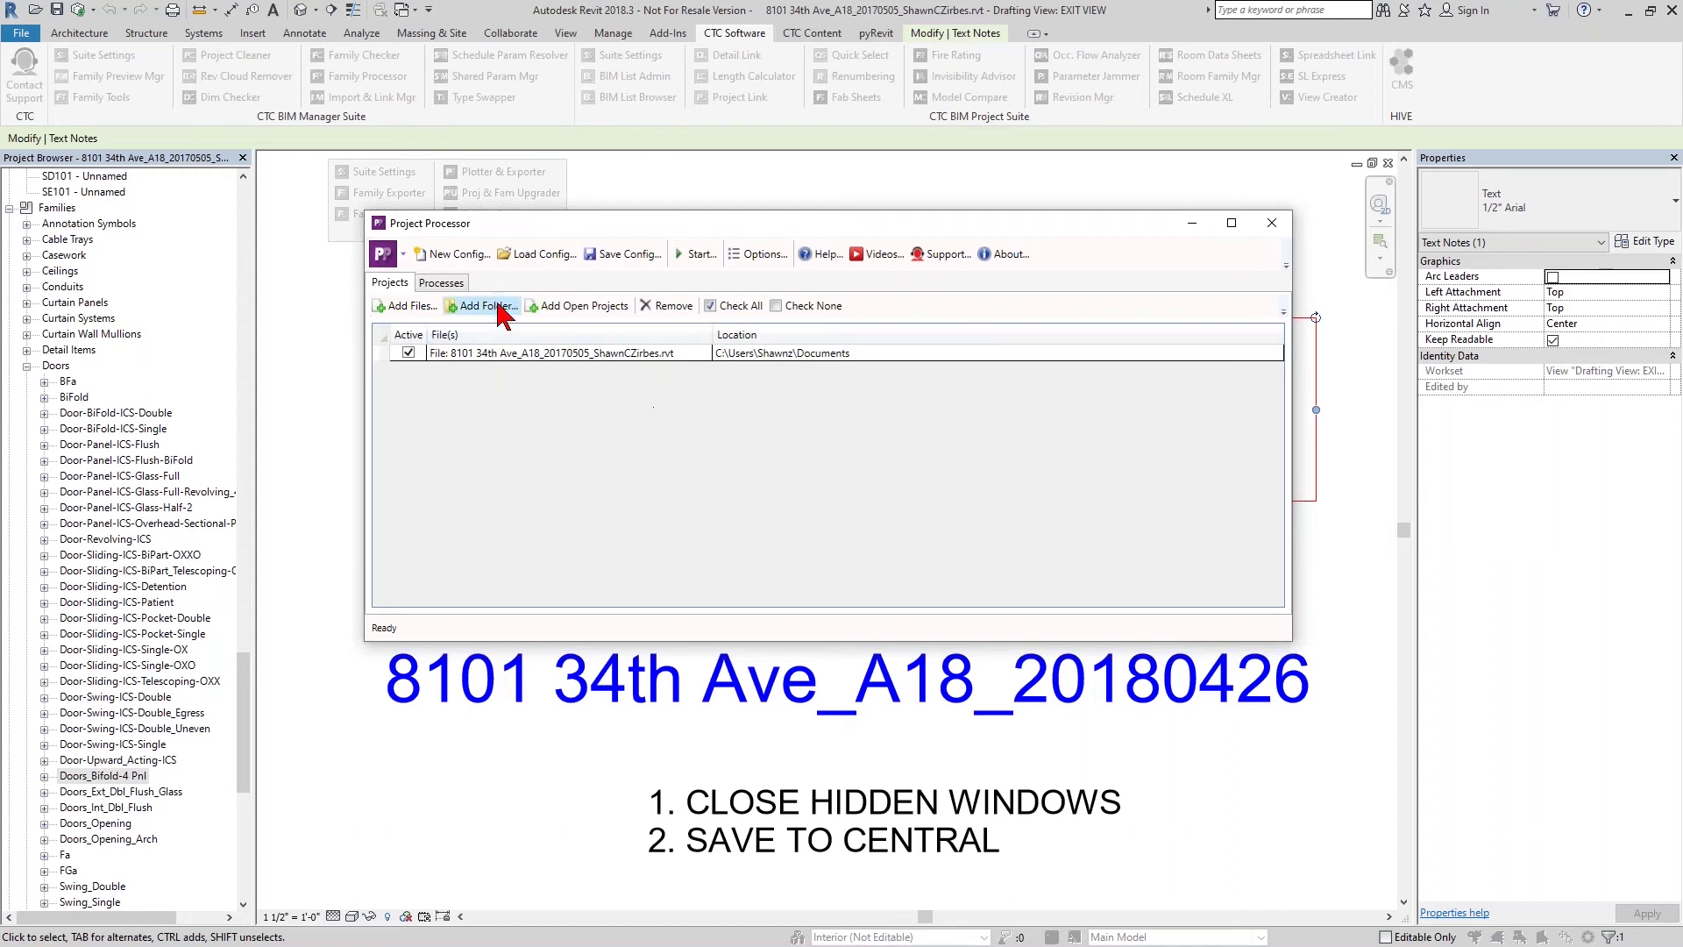
left_click(445, 282)
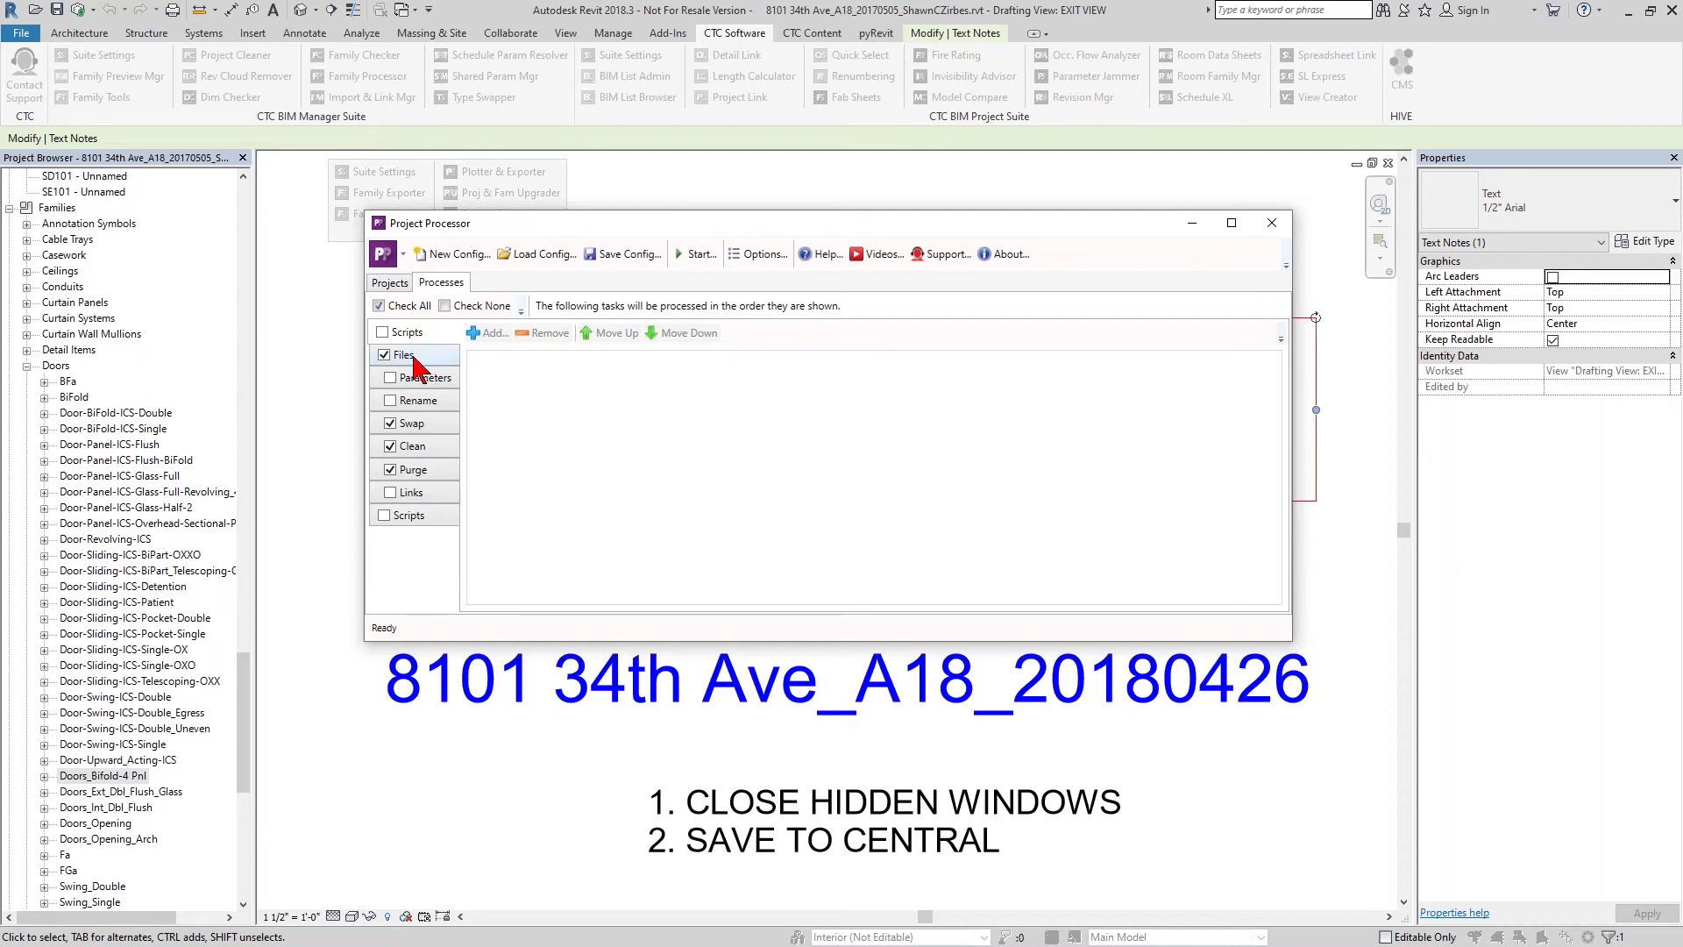
Review the Files task options, then display the Parameters task's shared parameter settings.
left_click(413, 361)
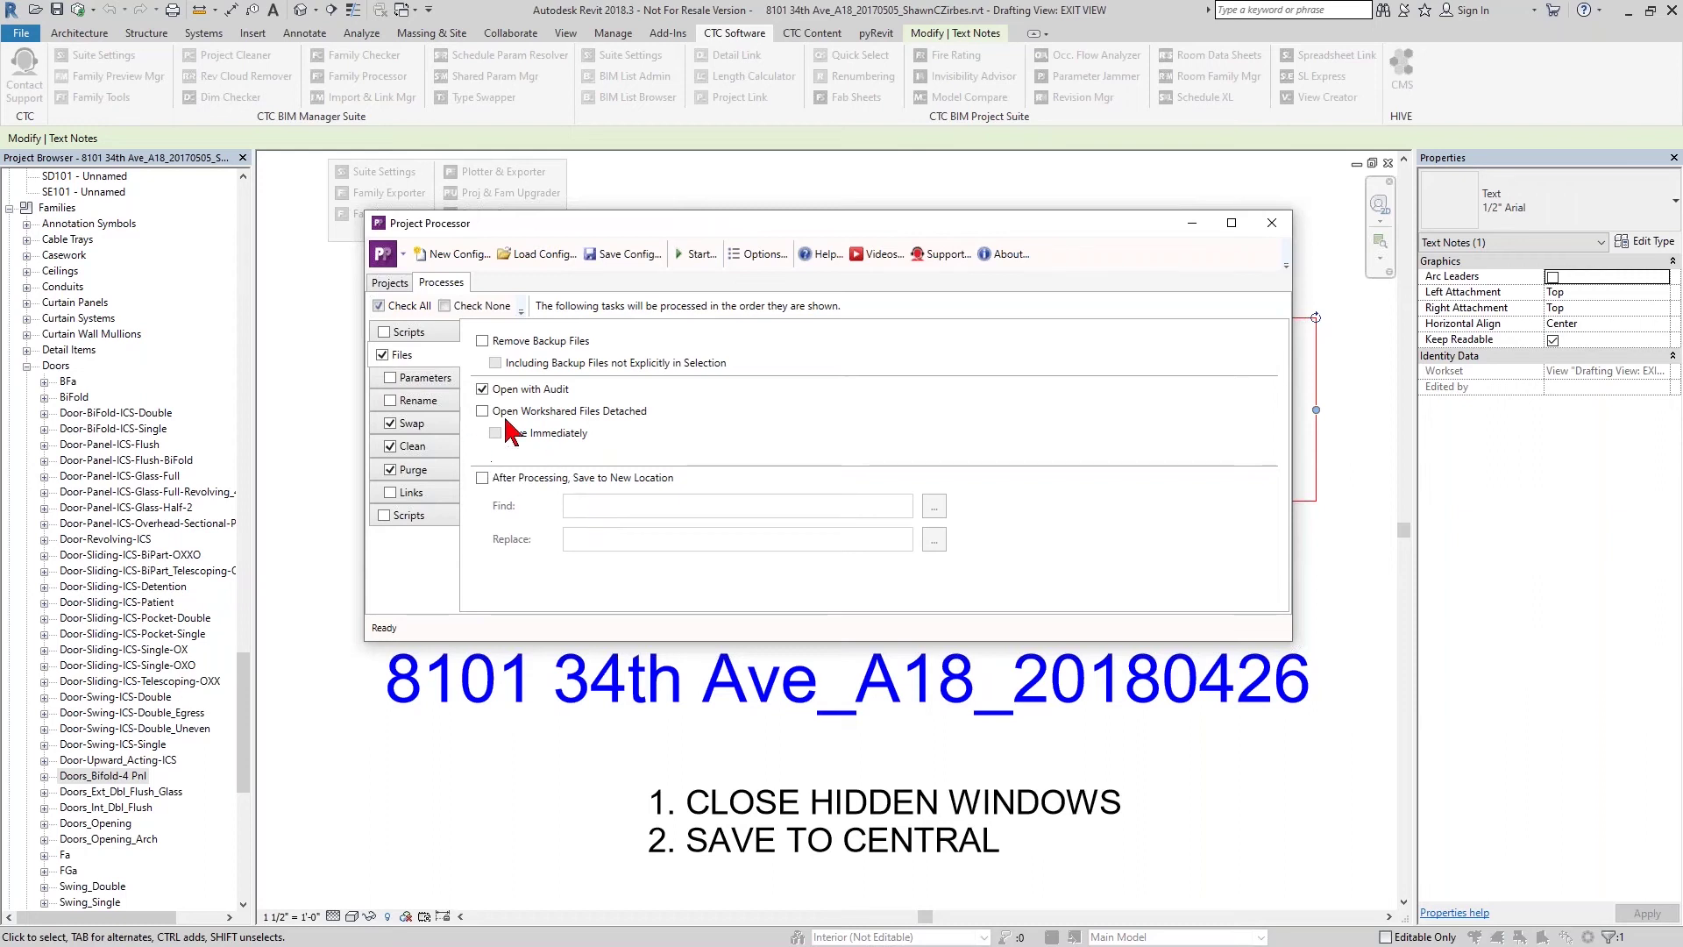
left_click(427, 382)
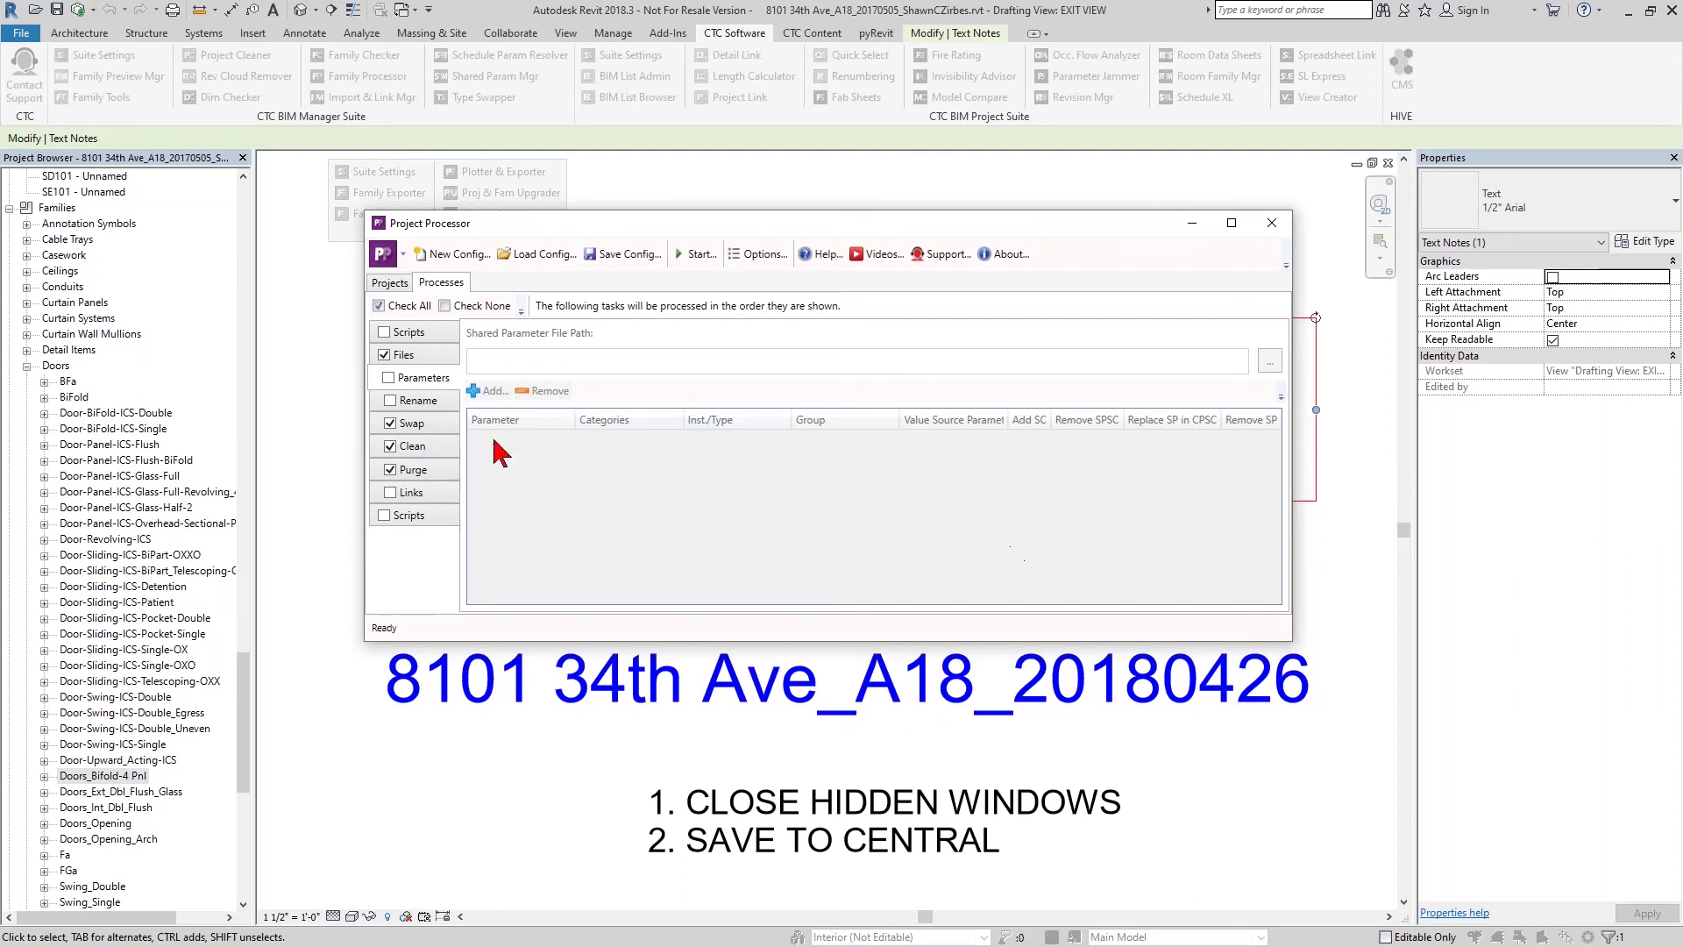
Show the Rename task and browse its Views, Templates, Filters and Sheets rule tabs.
left_click(417, 405)
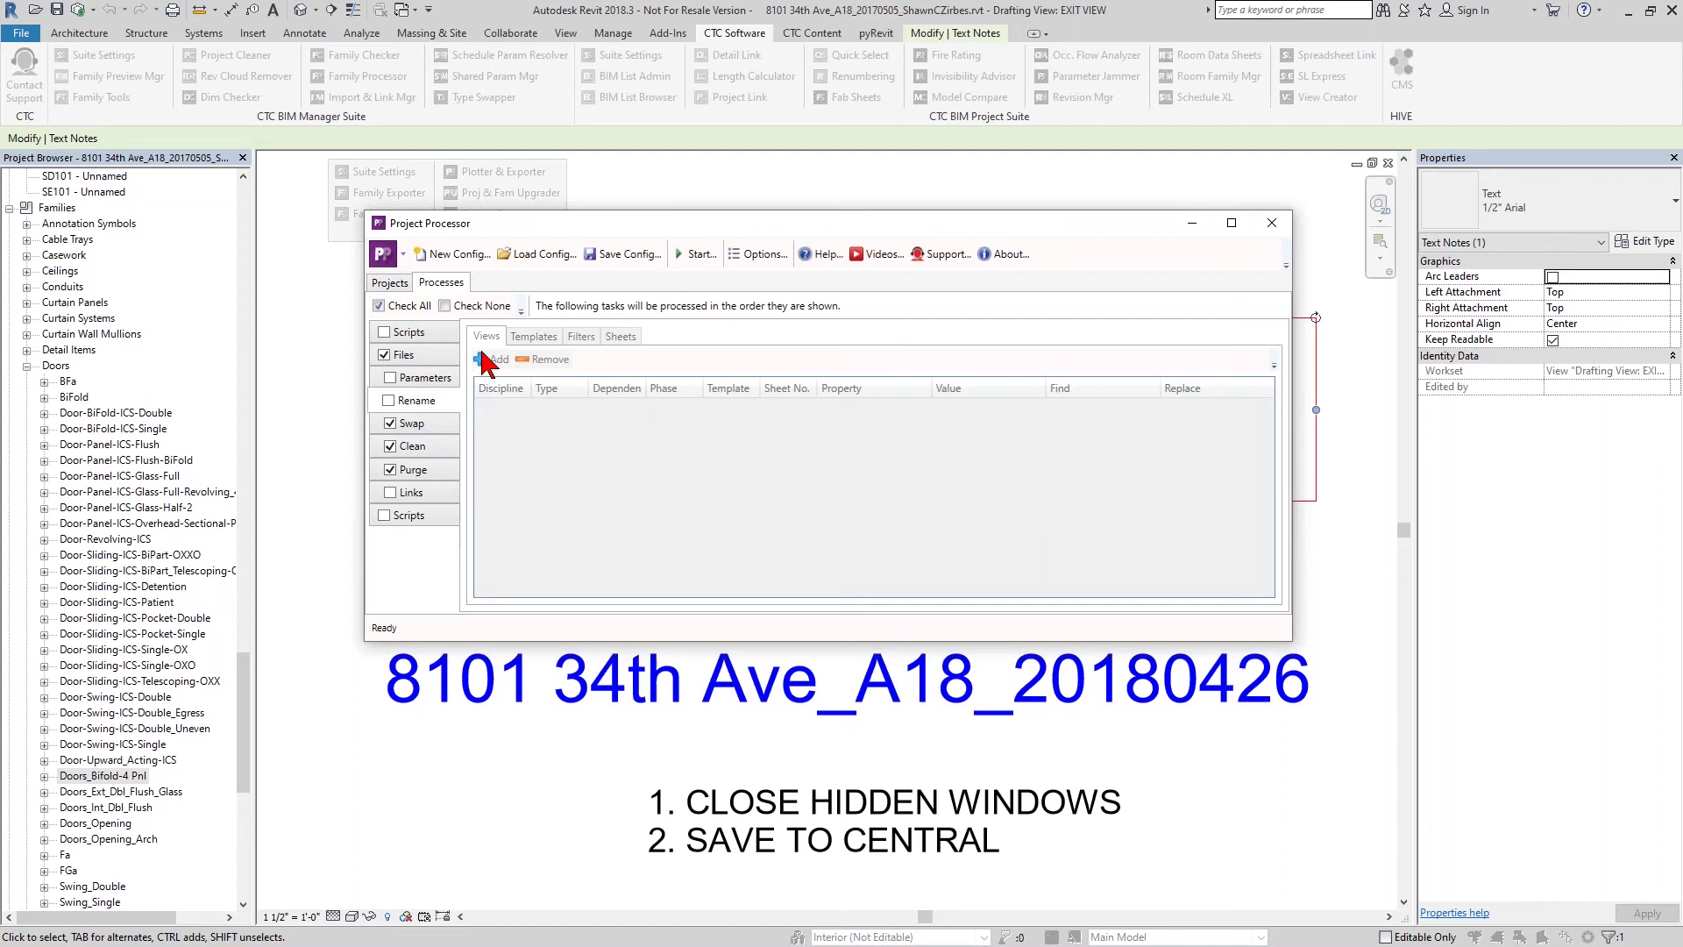
left_click(536, 338)
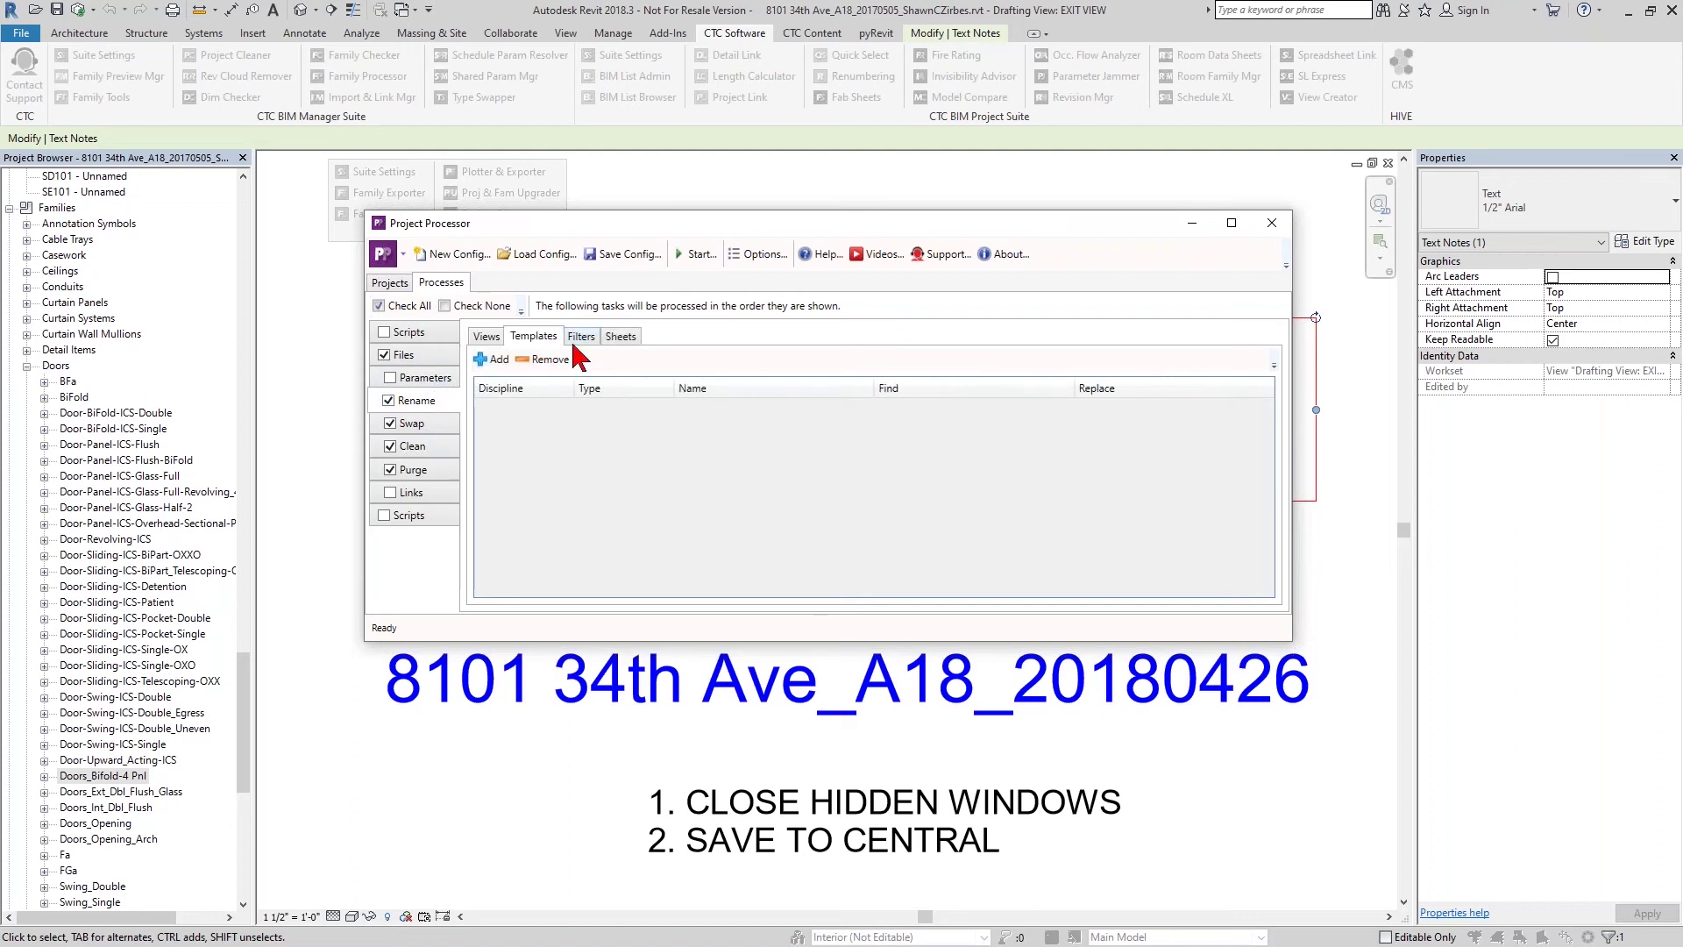
left_click(581, 337)
left_click(619, 337)
left_click(487, 336)
Add a default view renaming rule, check its Discipline choices, and untick the Rename task.
left_click(495, 367)
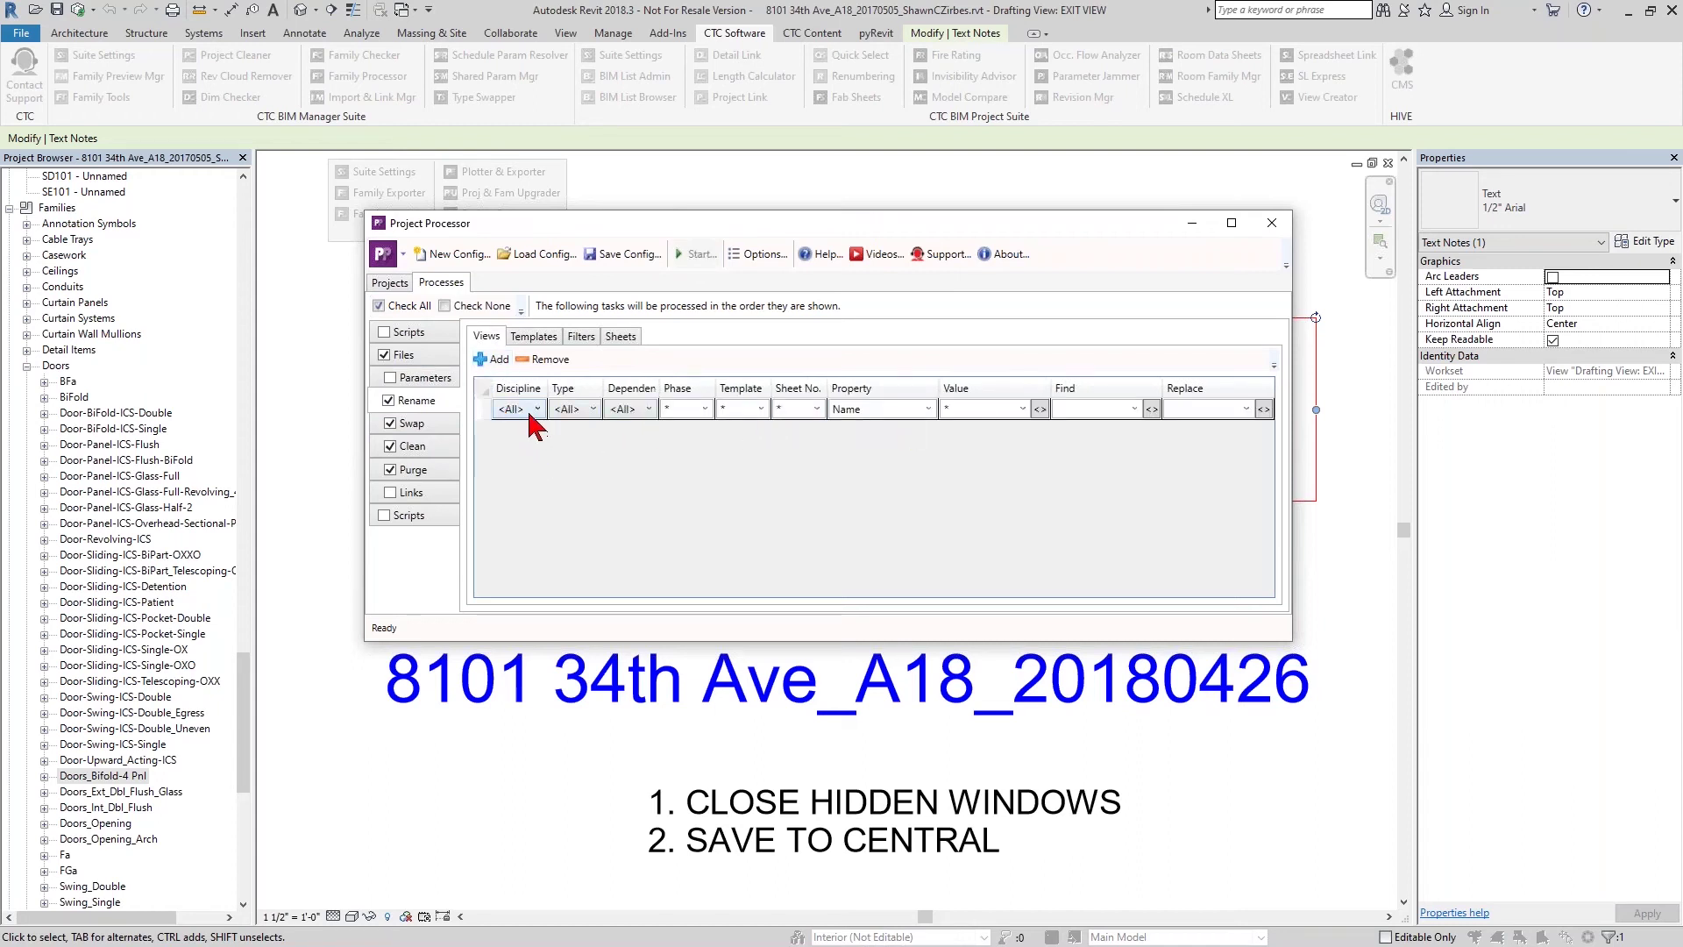
left_click(535, 409)
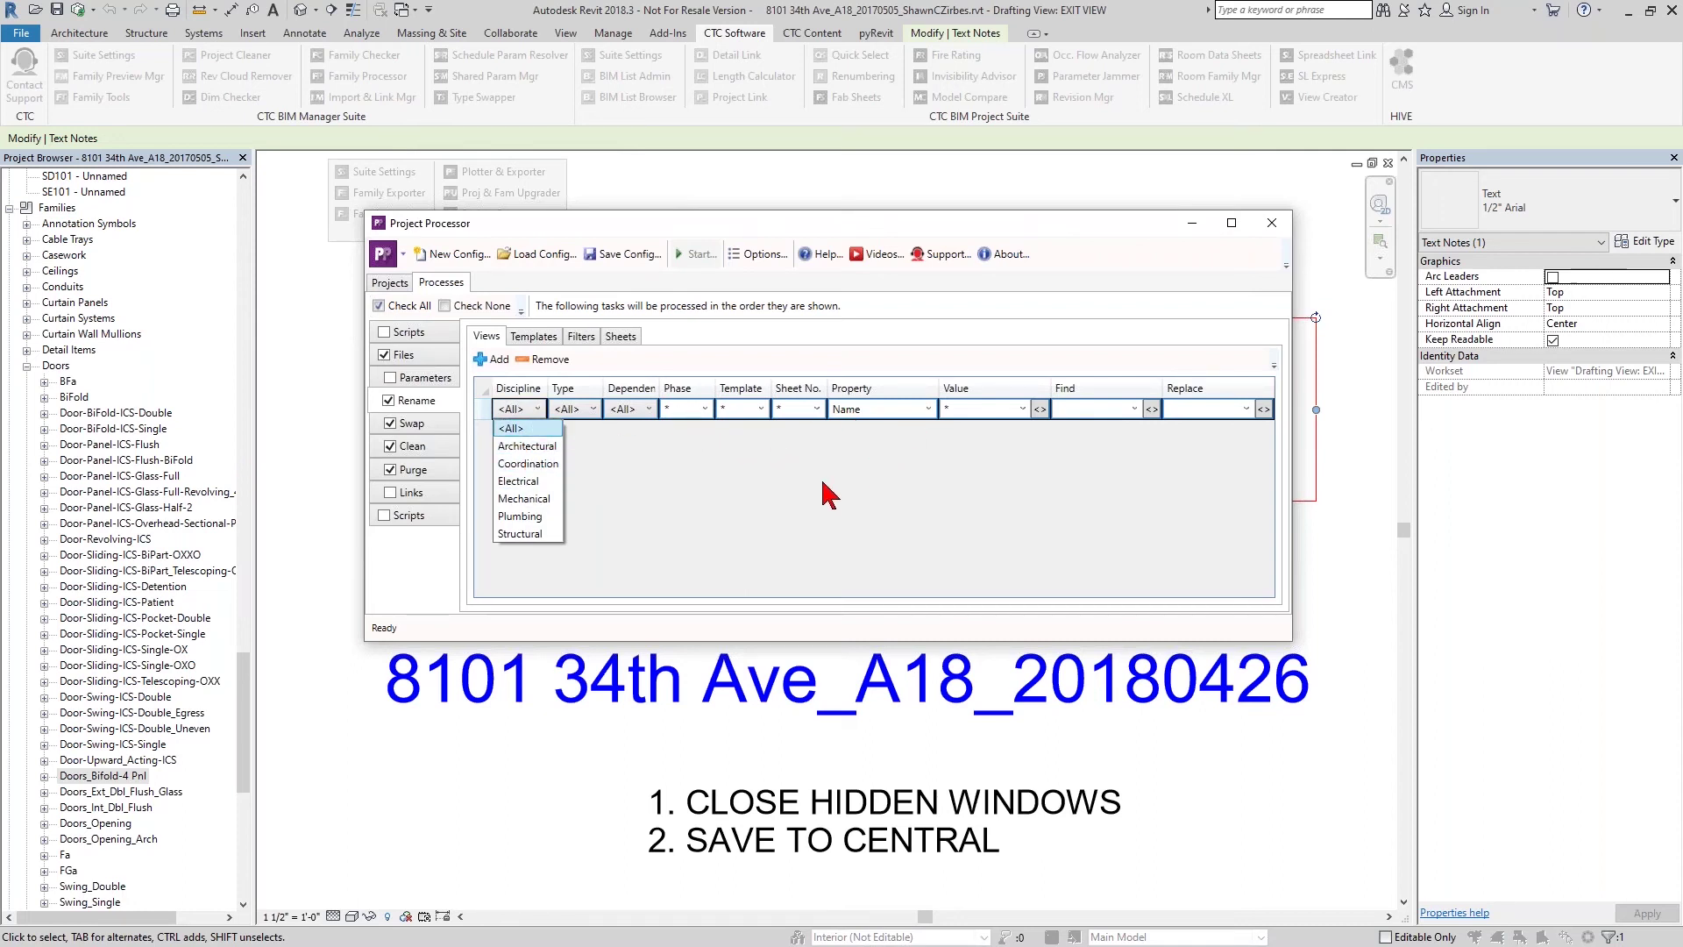
left_click(387, 405)
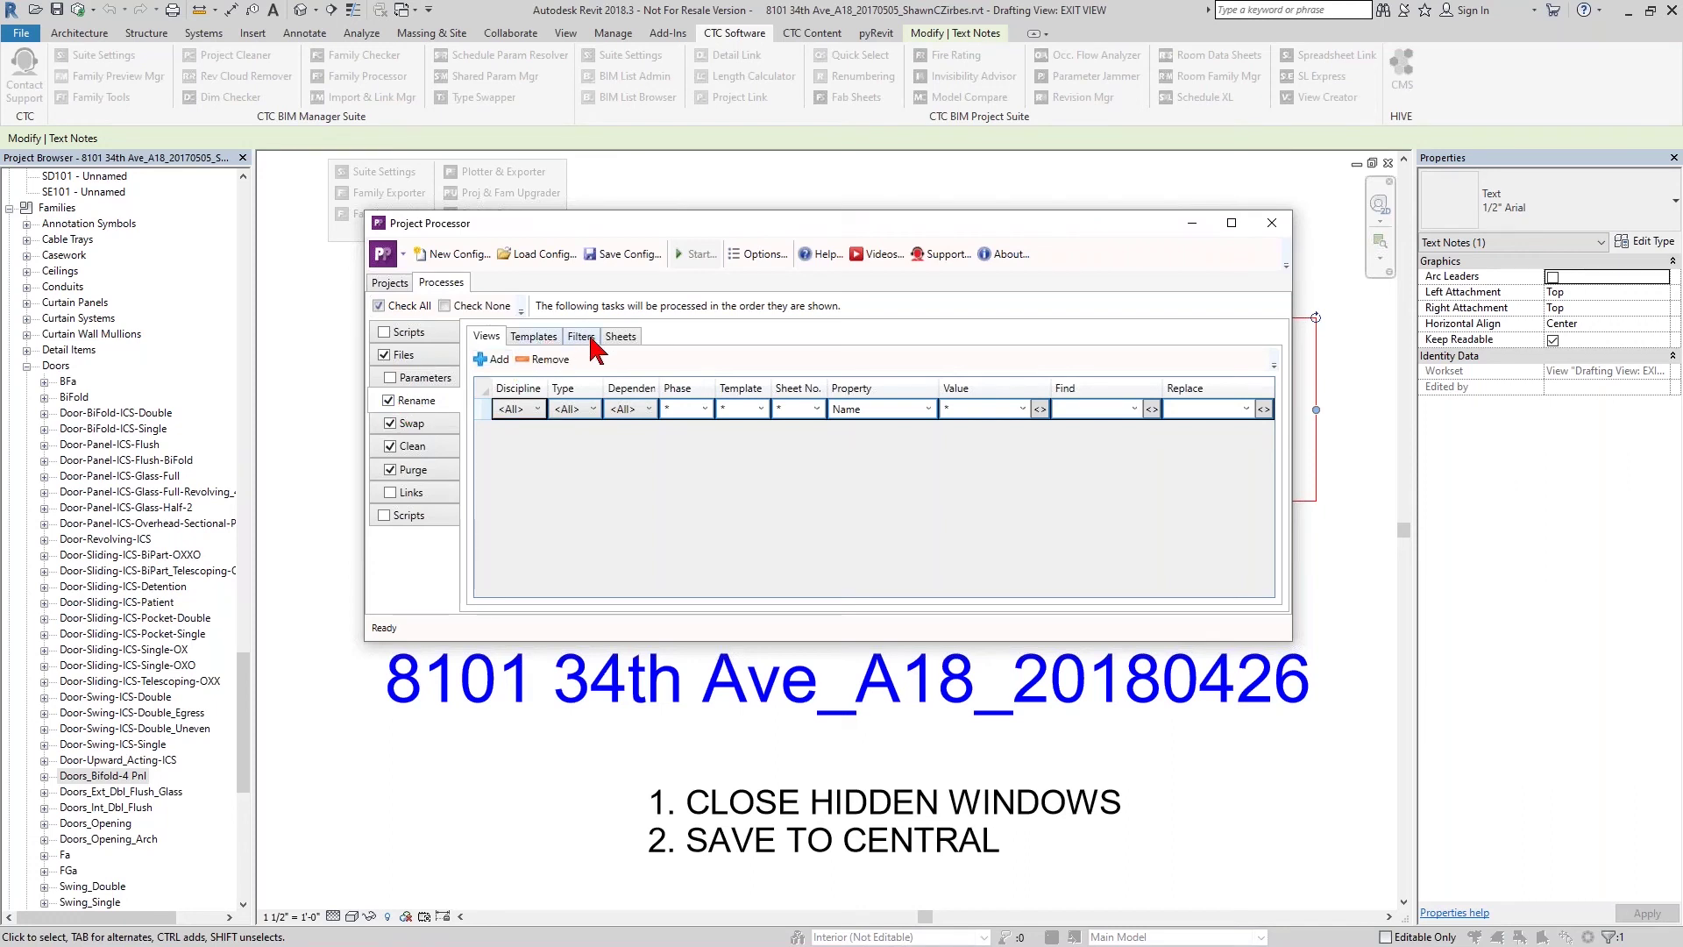
left_click(390, 401)
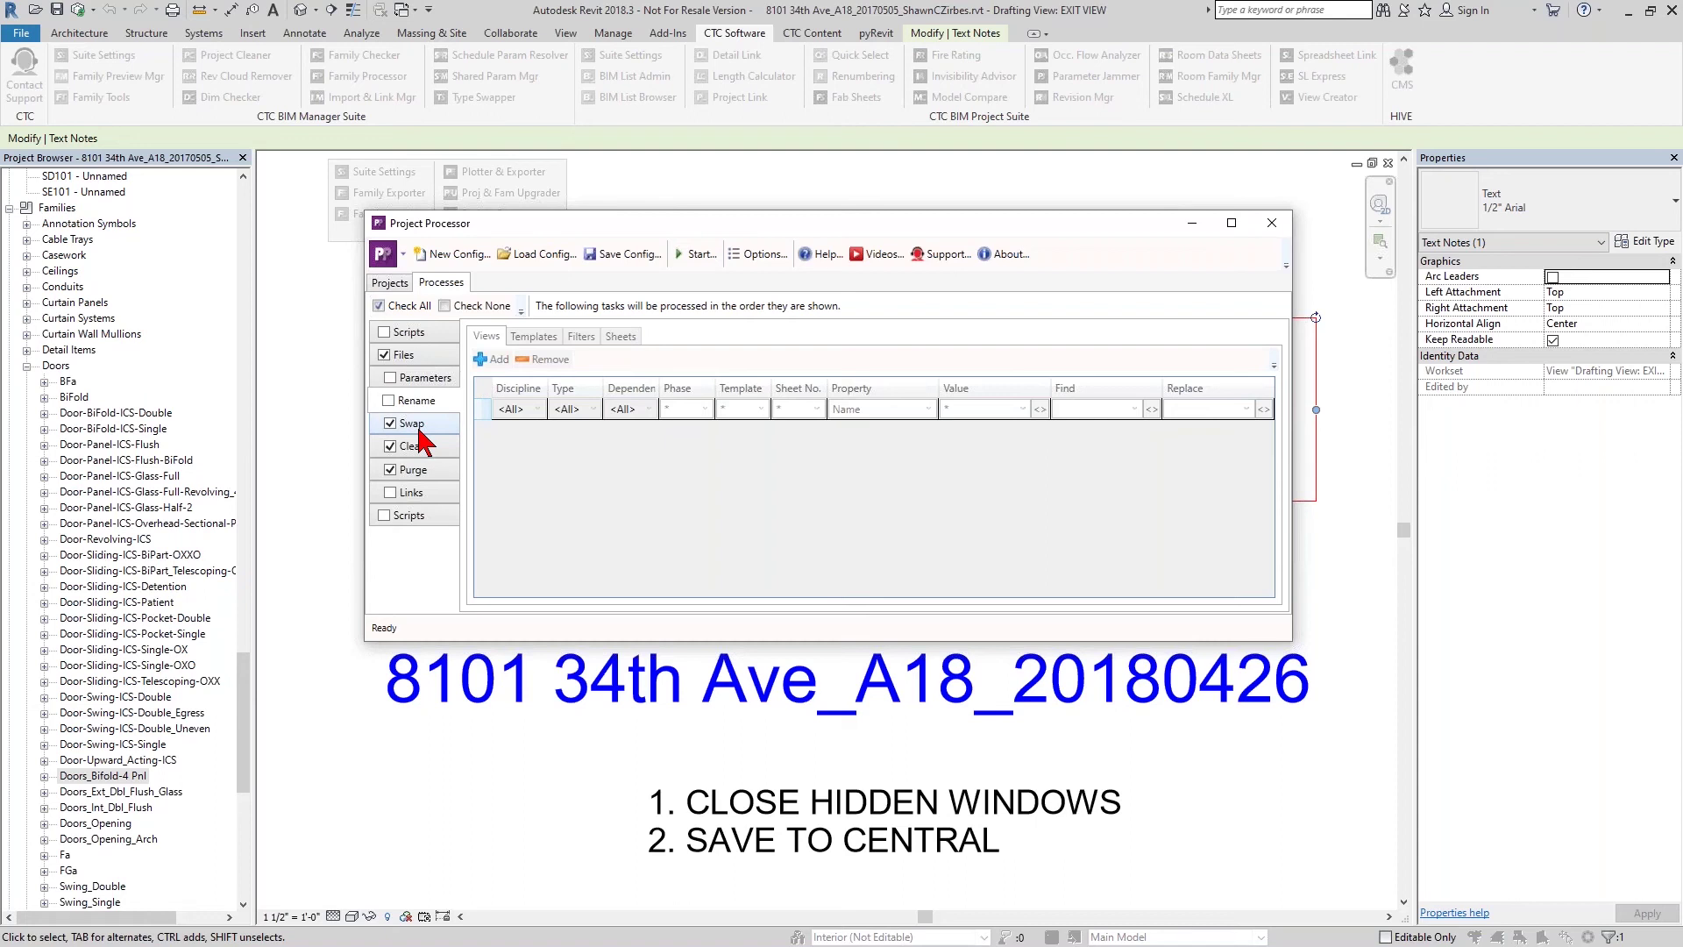
Check the Swap task's Dimension Styles rule replacing style 33 with Linear - 3/32" Arial, then view its text style replacements.
left_click(418, 429)
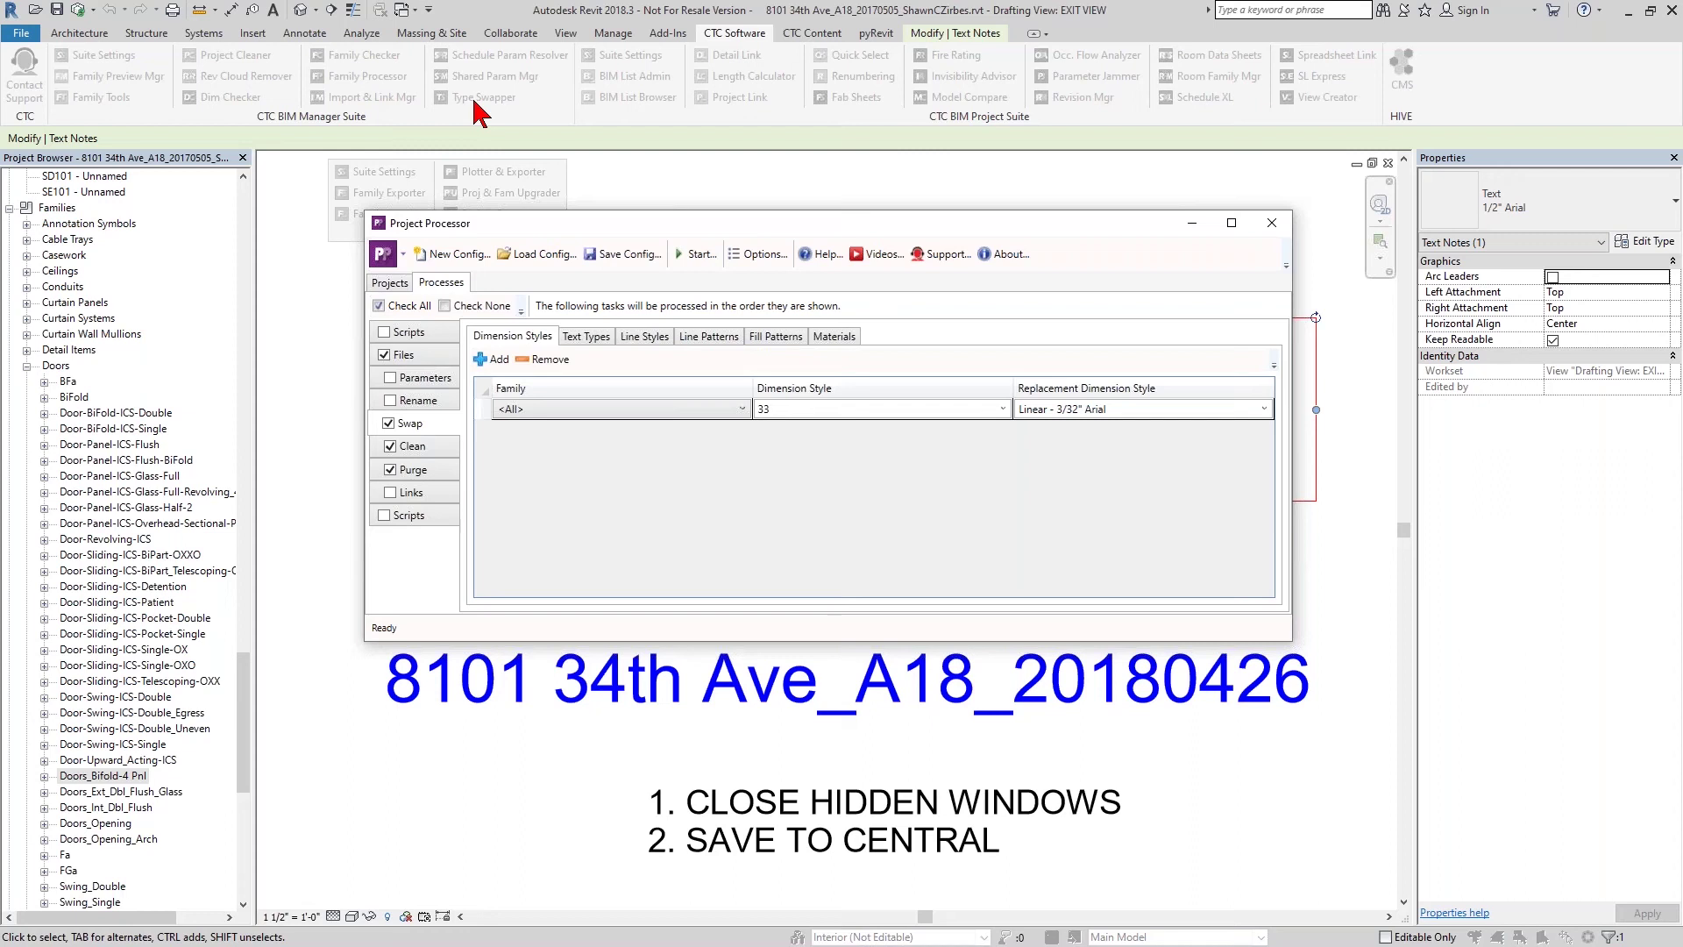
left_click(70, 195)
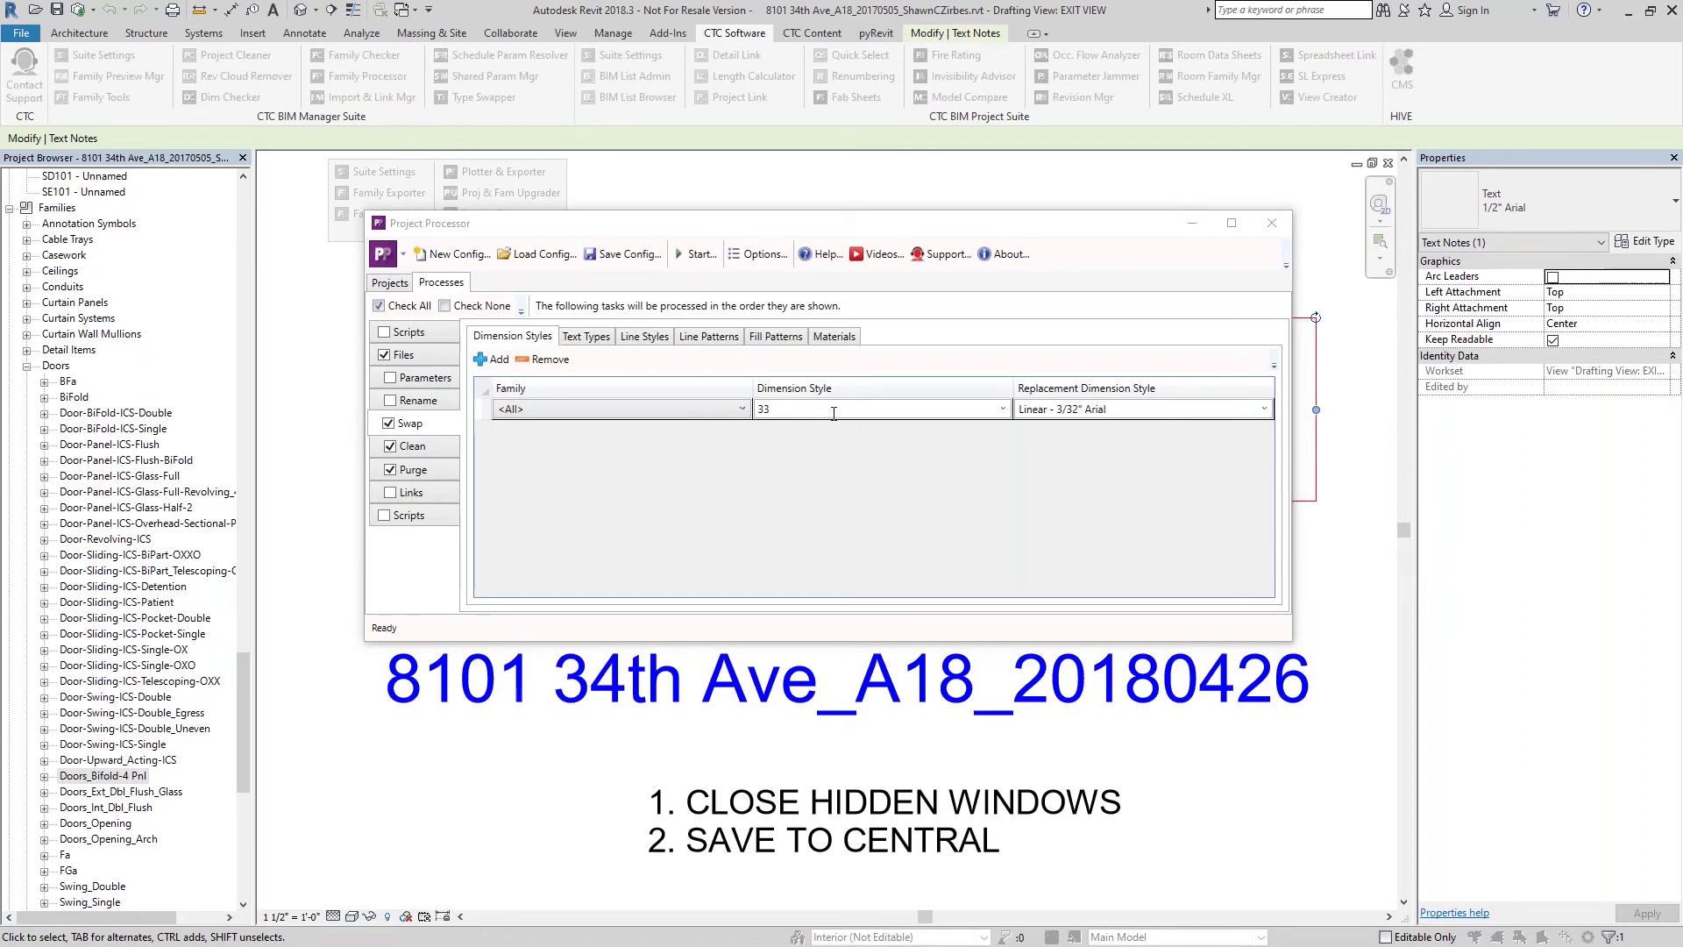
left_click(804, 410)
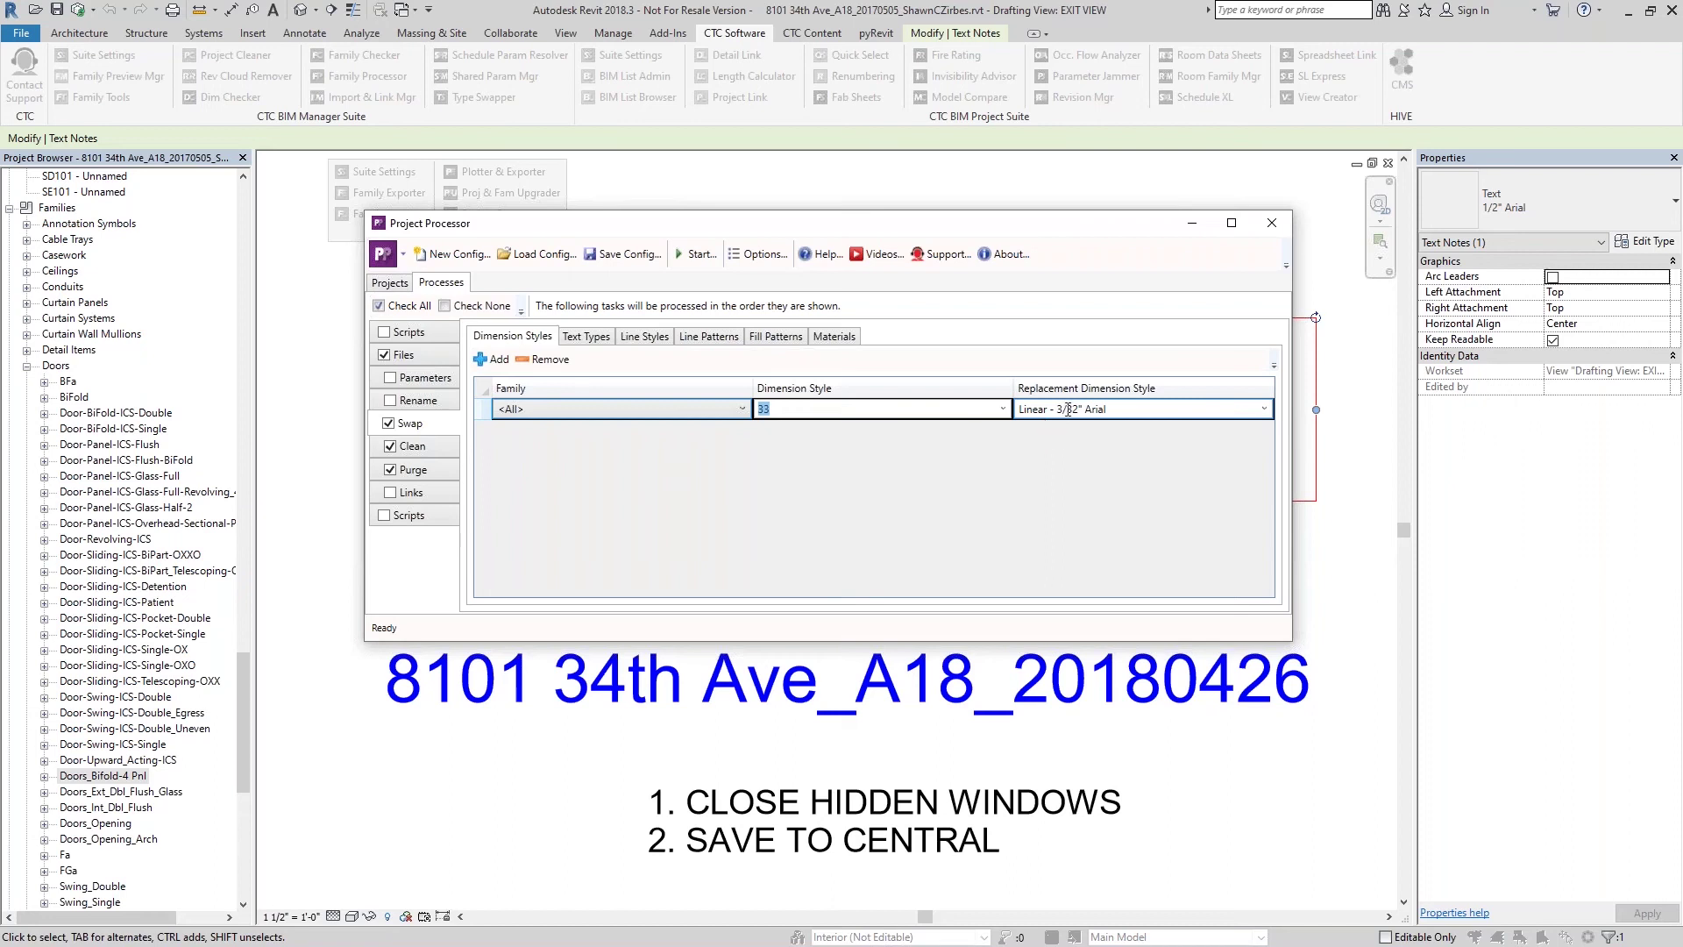
left_click(596, 338)
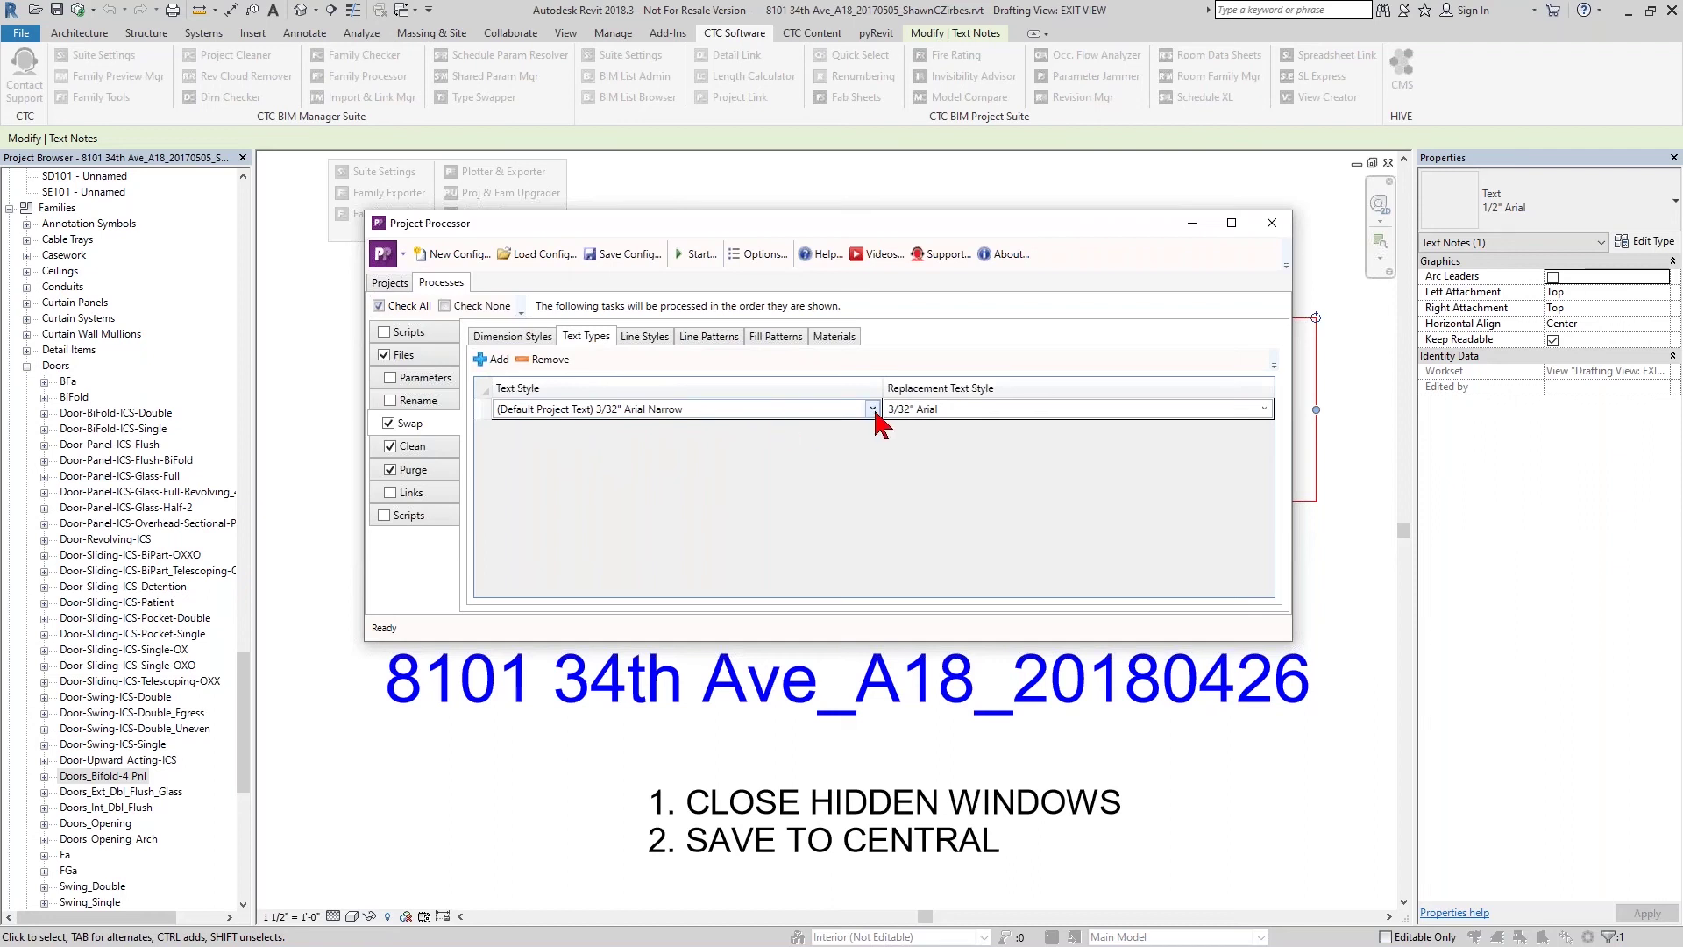
On the Swap task's Line Styles list, add four replacement rows and then remove them again.
left_click(645, 338)
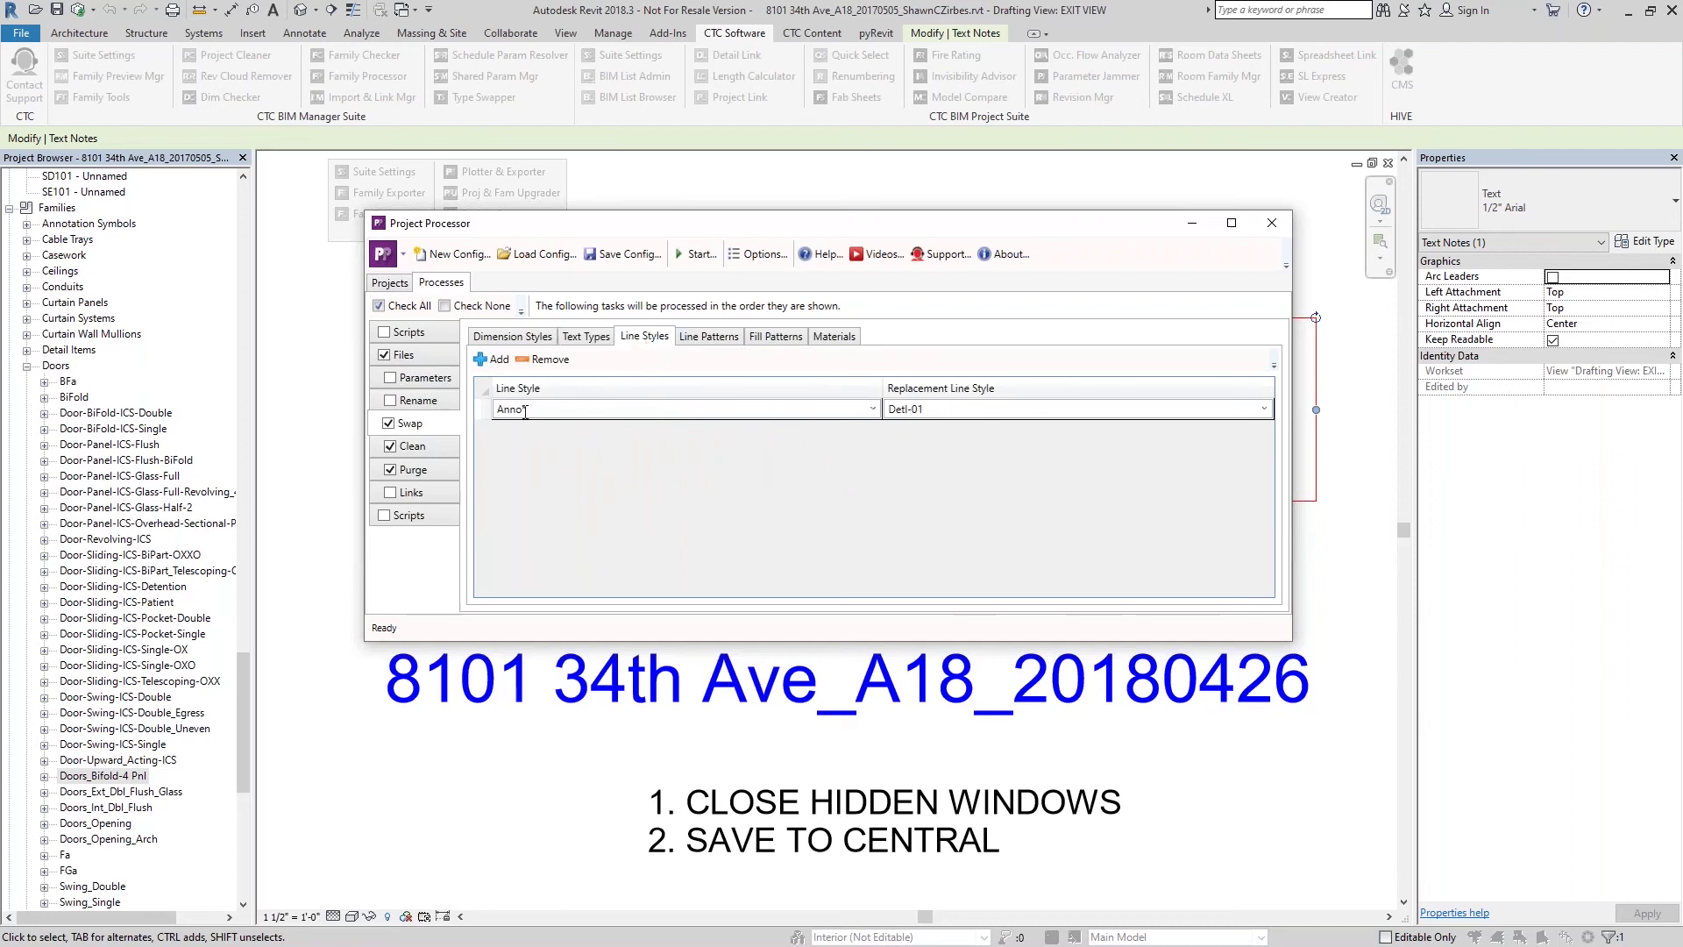
left_click(490, 360)
left_click(491, 360)
left_click(490, 360)
left_click(488, 358)
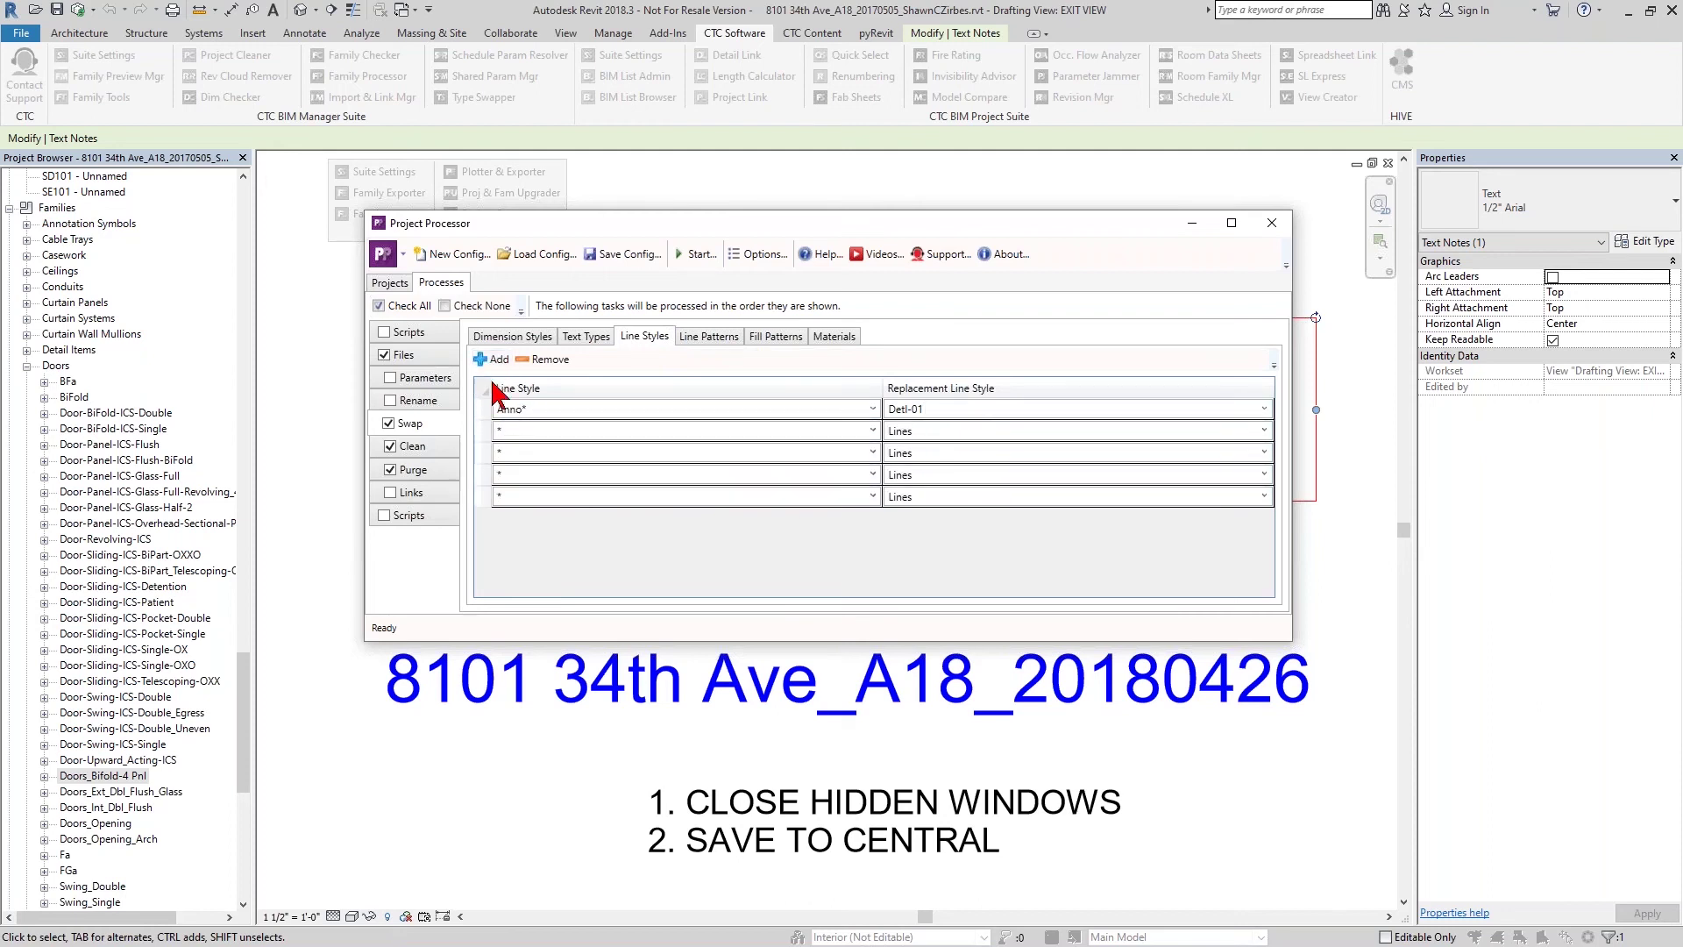
left_click(486, 431)
left_click(487, 496, "shift")
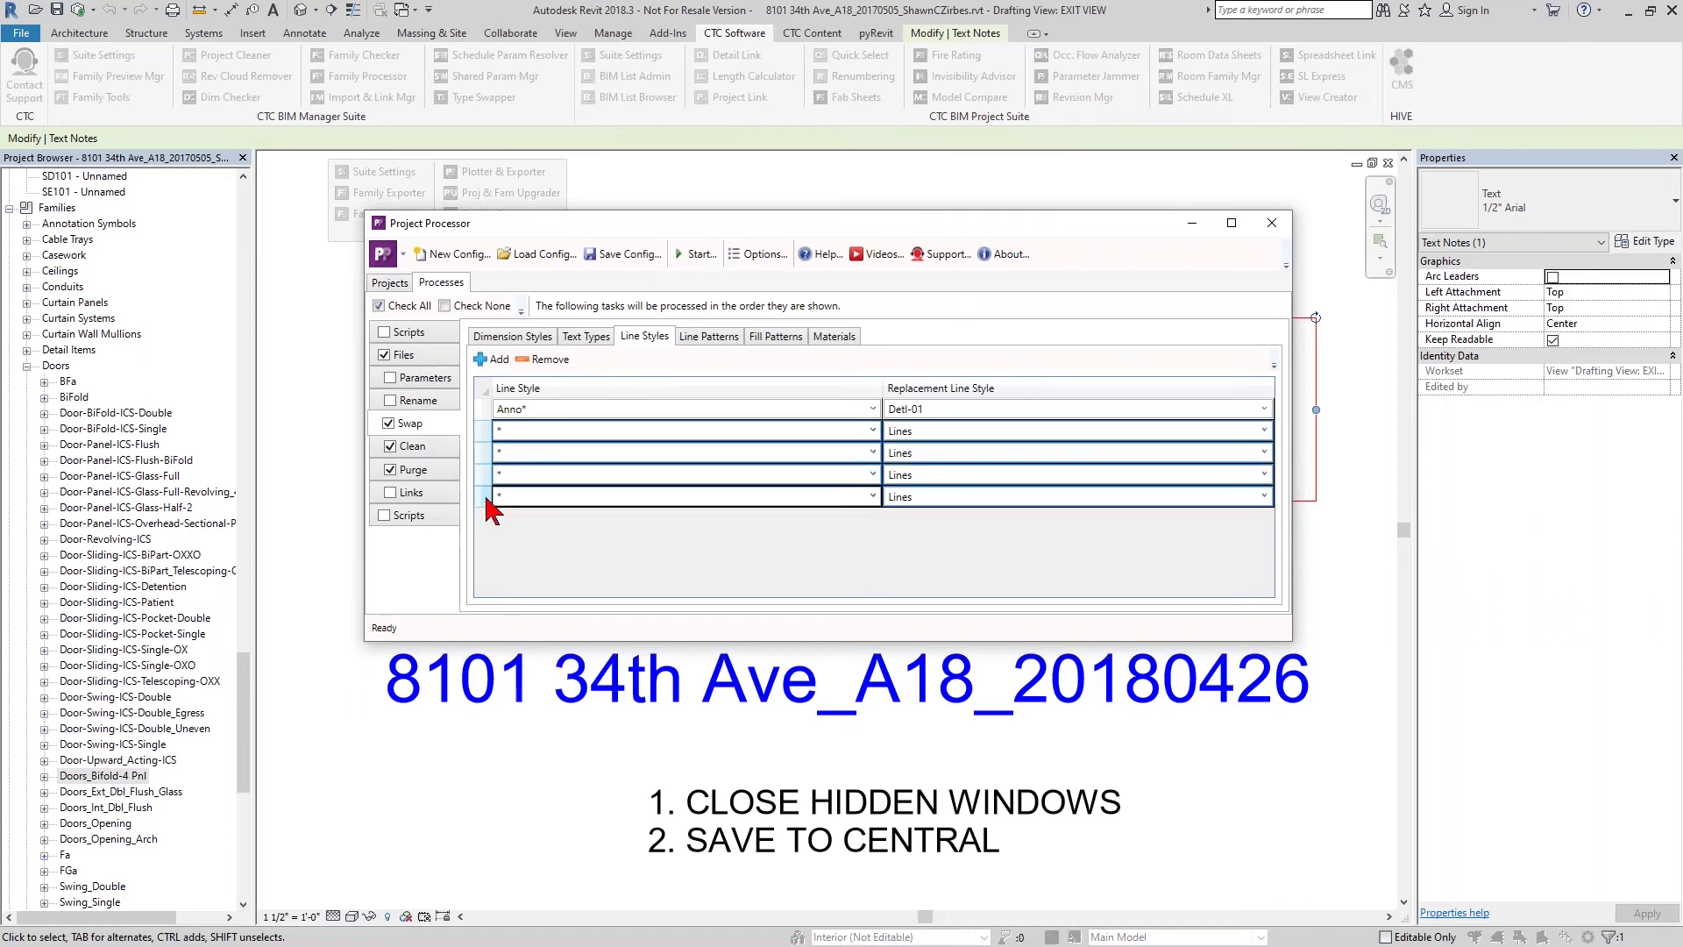
left_click(541, 359)
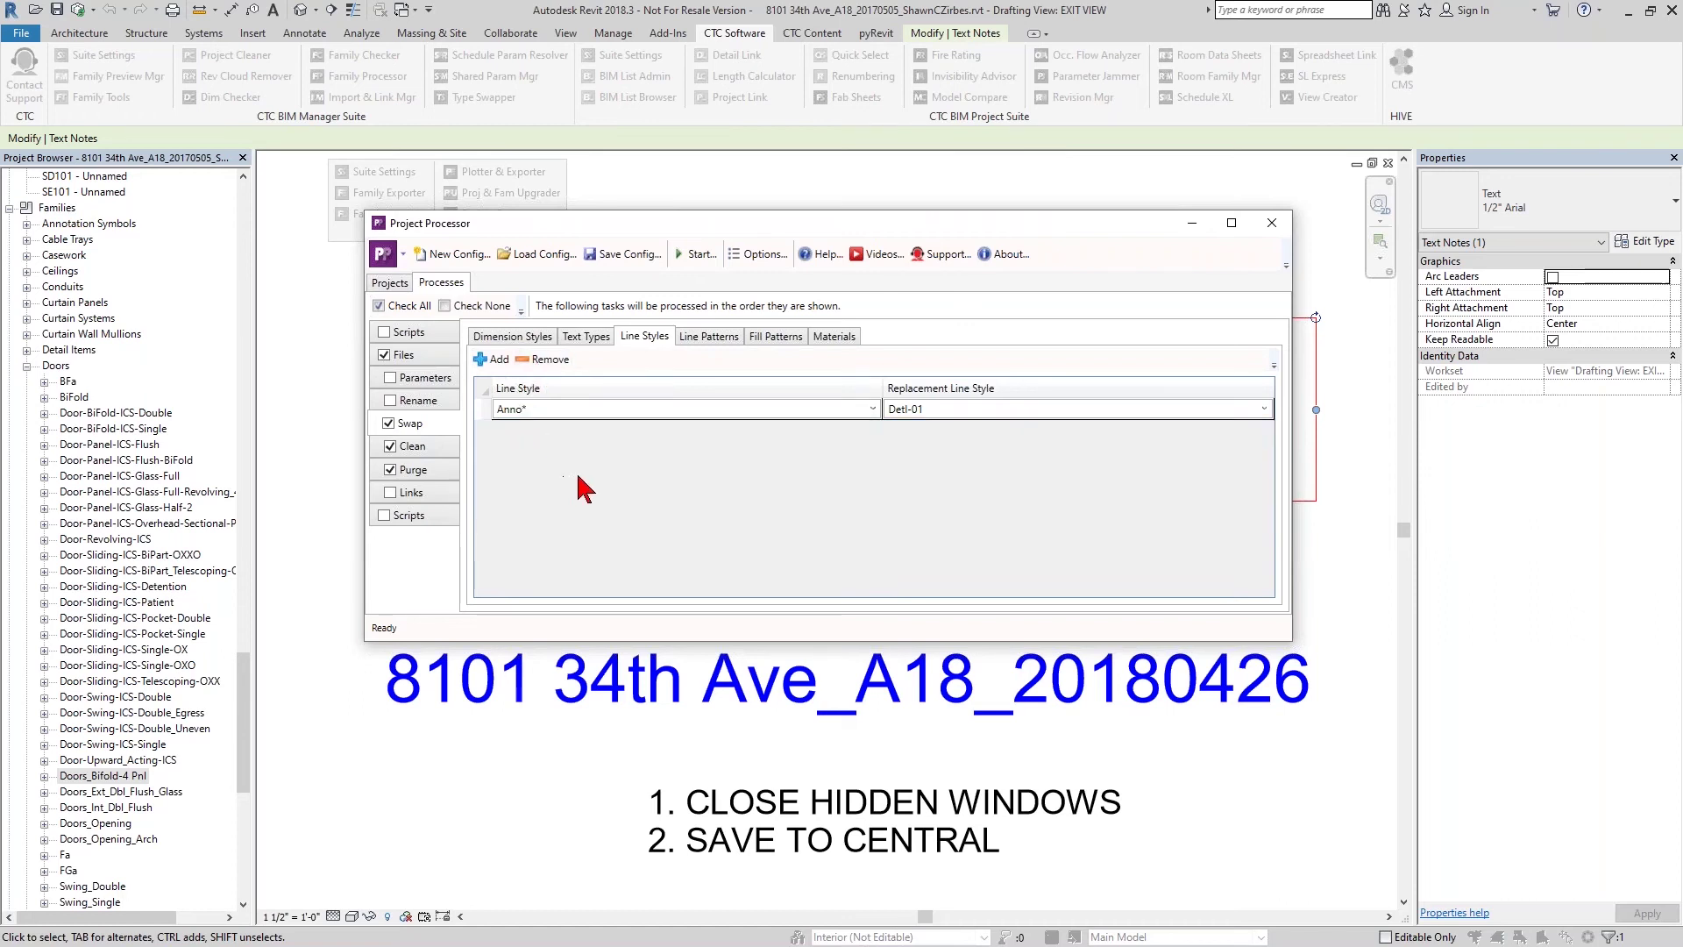
Browse the line pattern, fill pattern and material replacements, then show the Clean task's Sheets rule.
left_click(711, 336)
left_click(777, 337)
left_click(831, 334)
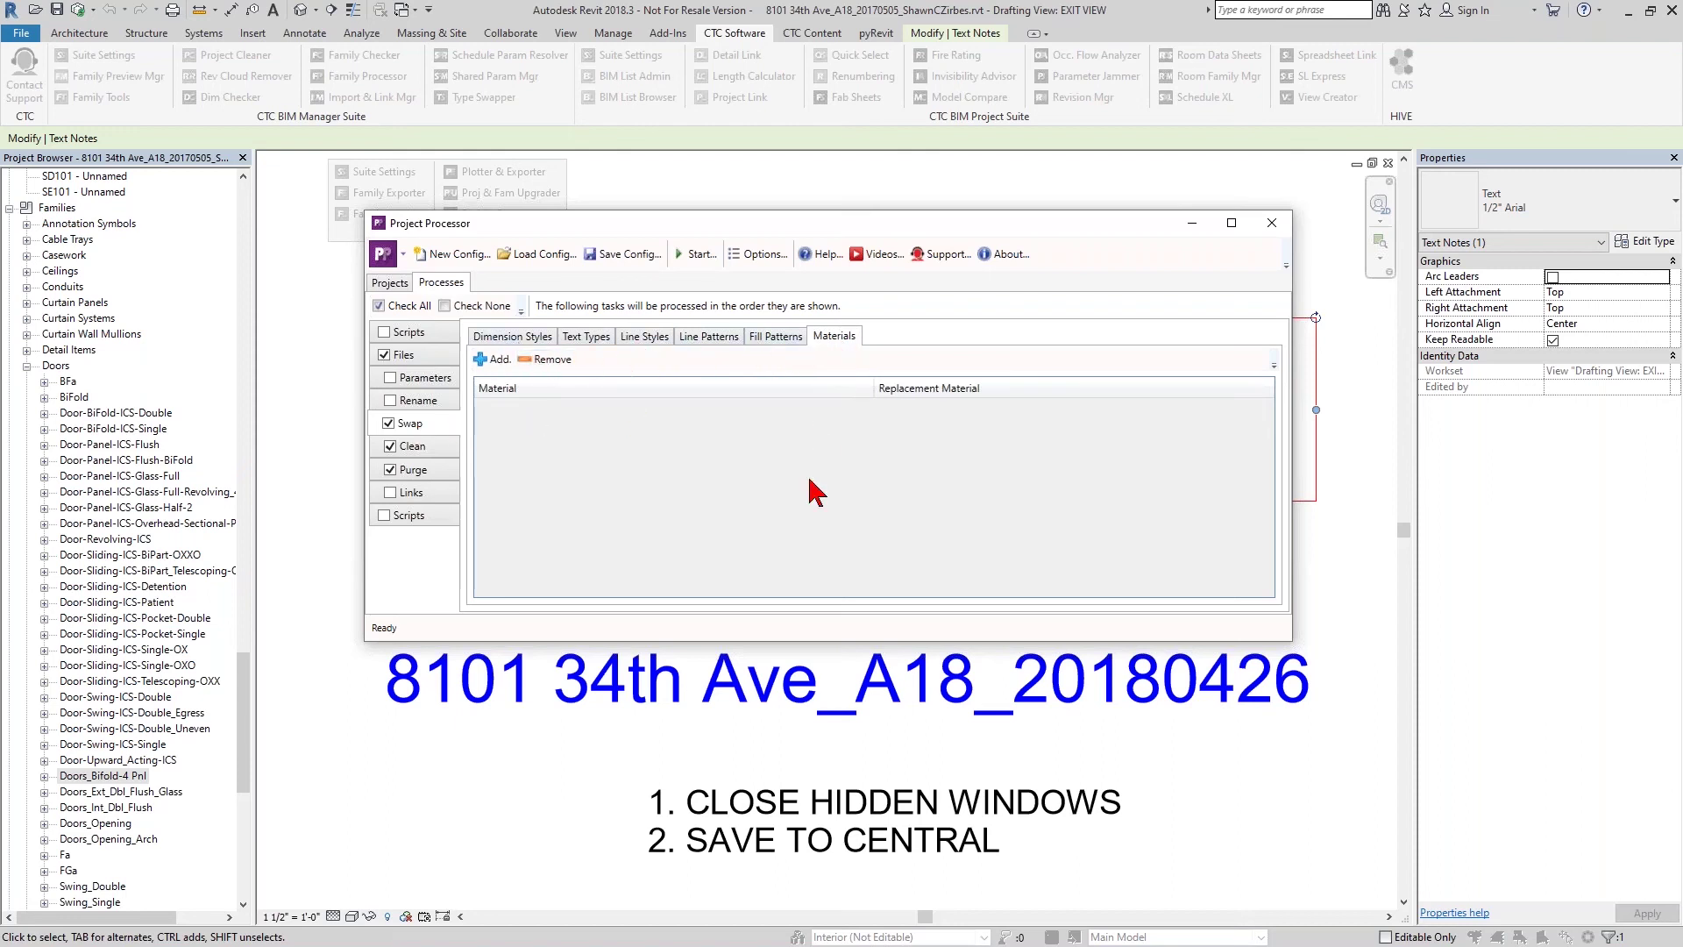
left_click(430, 449)
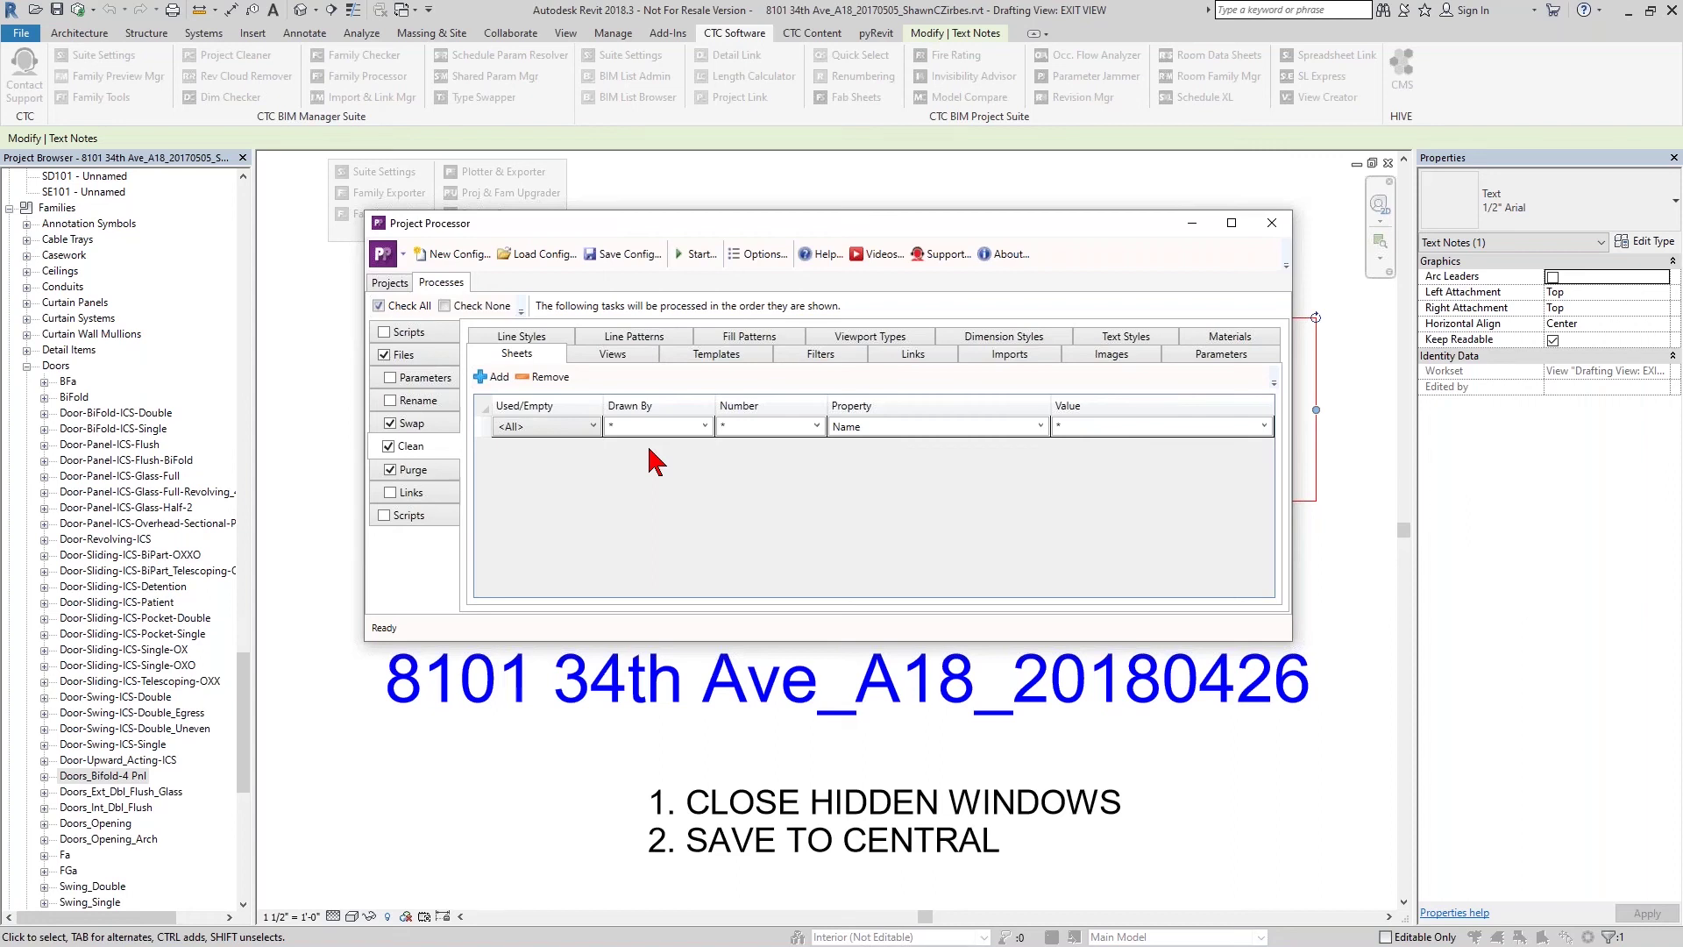
Review the Swap task's Views, Templates, Filters, Links, Imports, Images and Parameters replacement lists.
left_click(619, 354)
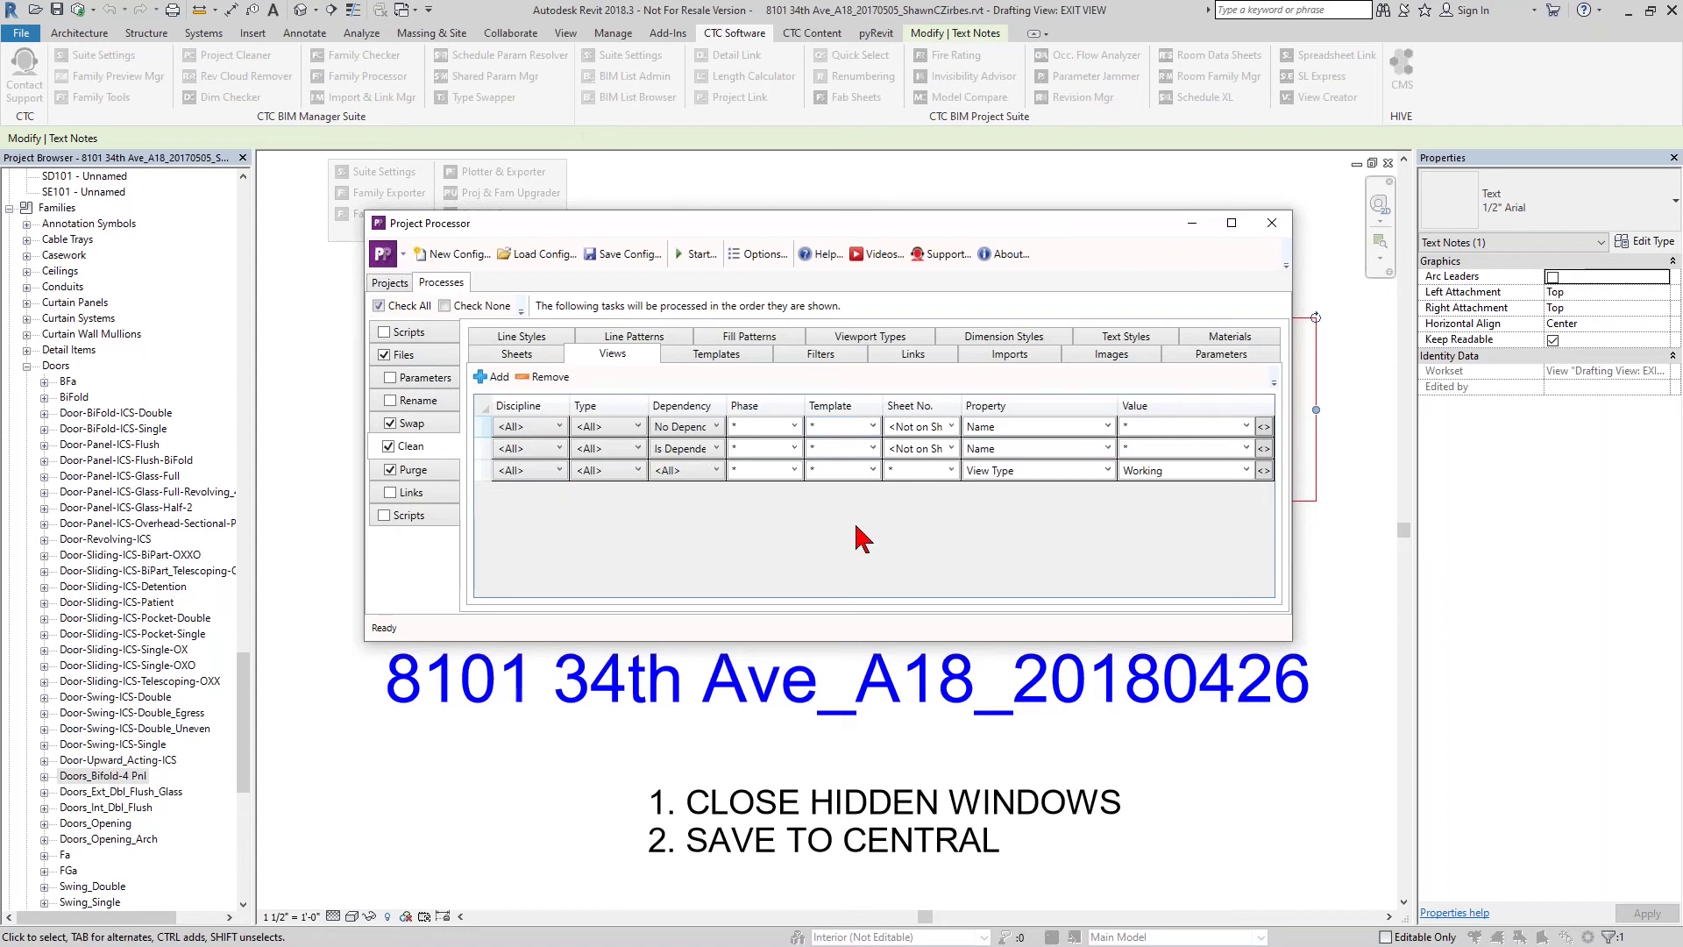
left_click(715, 355)
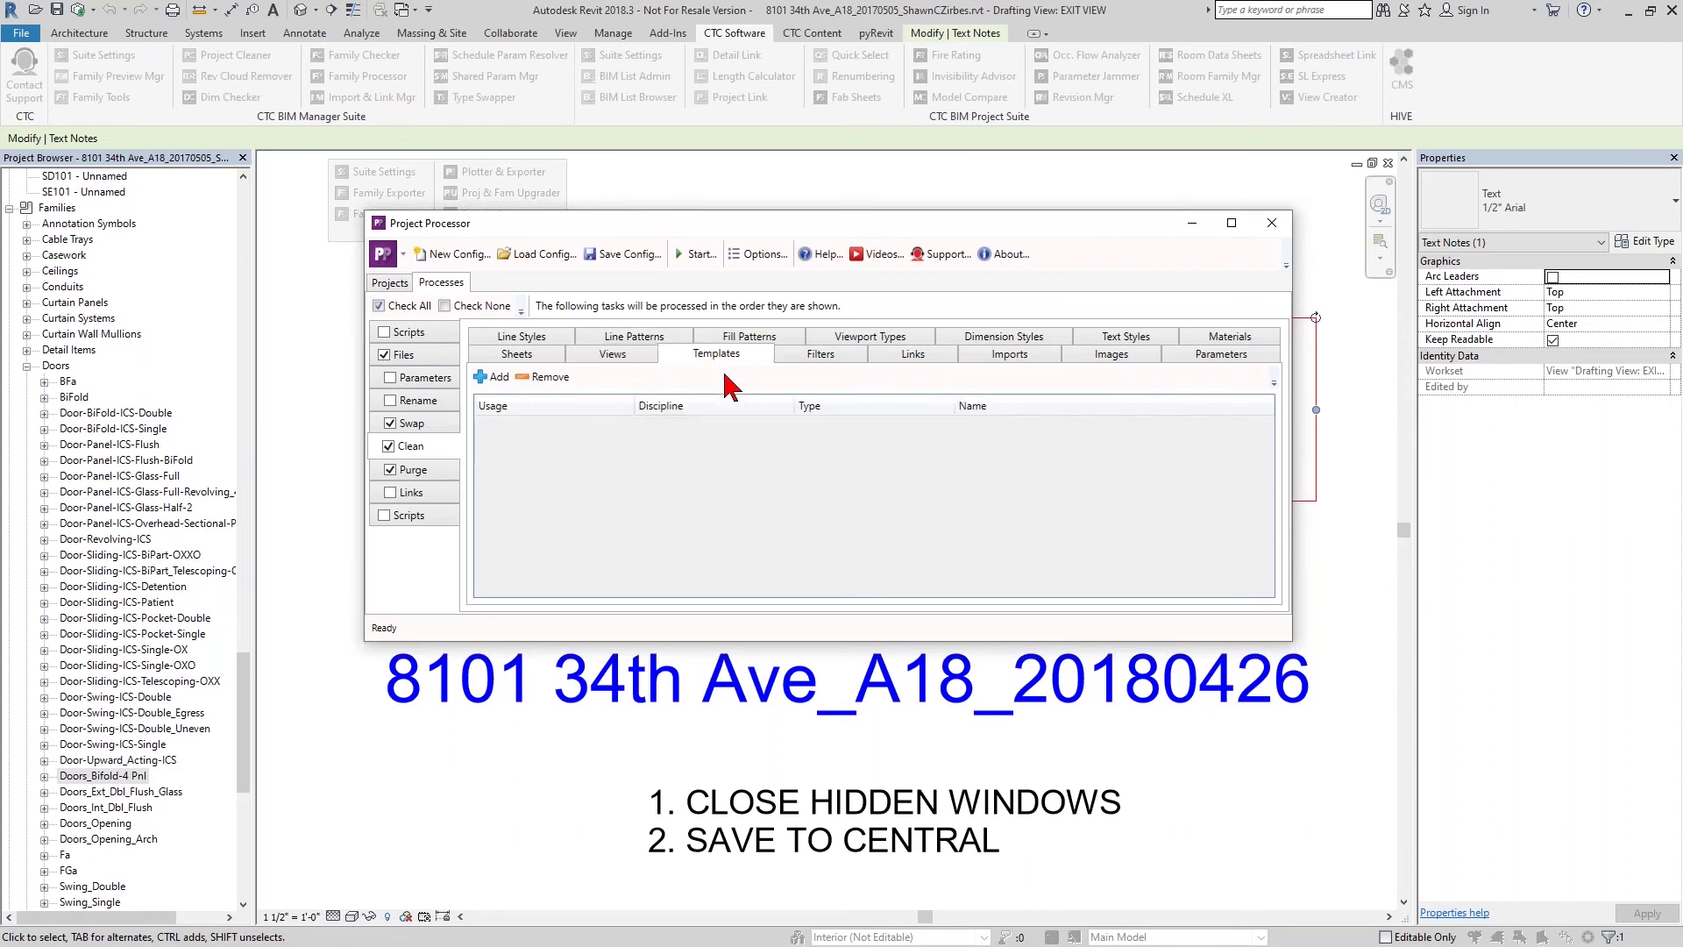
left_click(817, 361)
left_click(912, 363)
left_click(1029, 363)
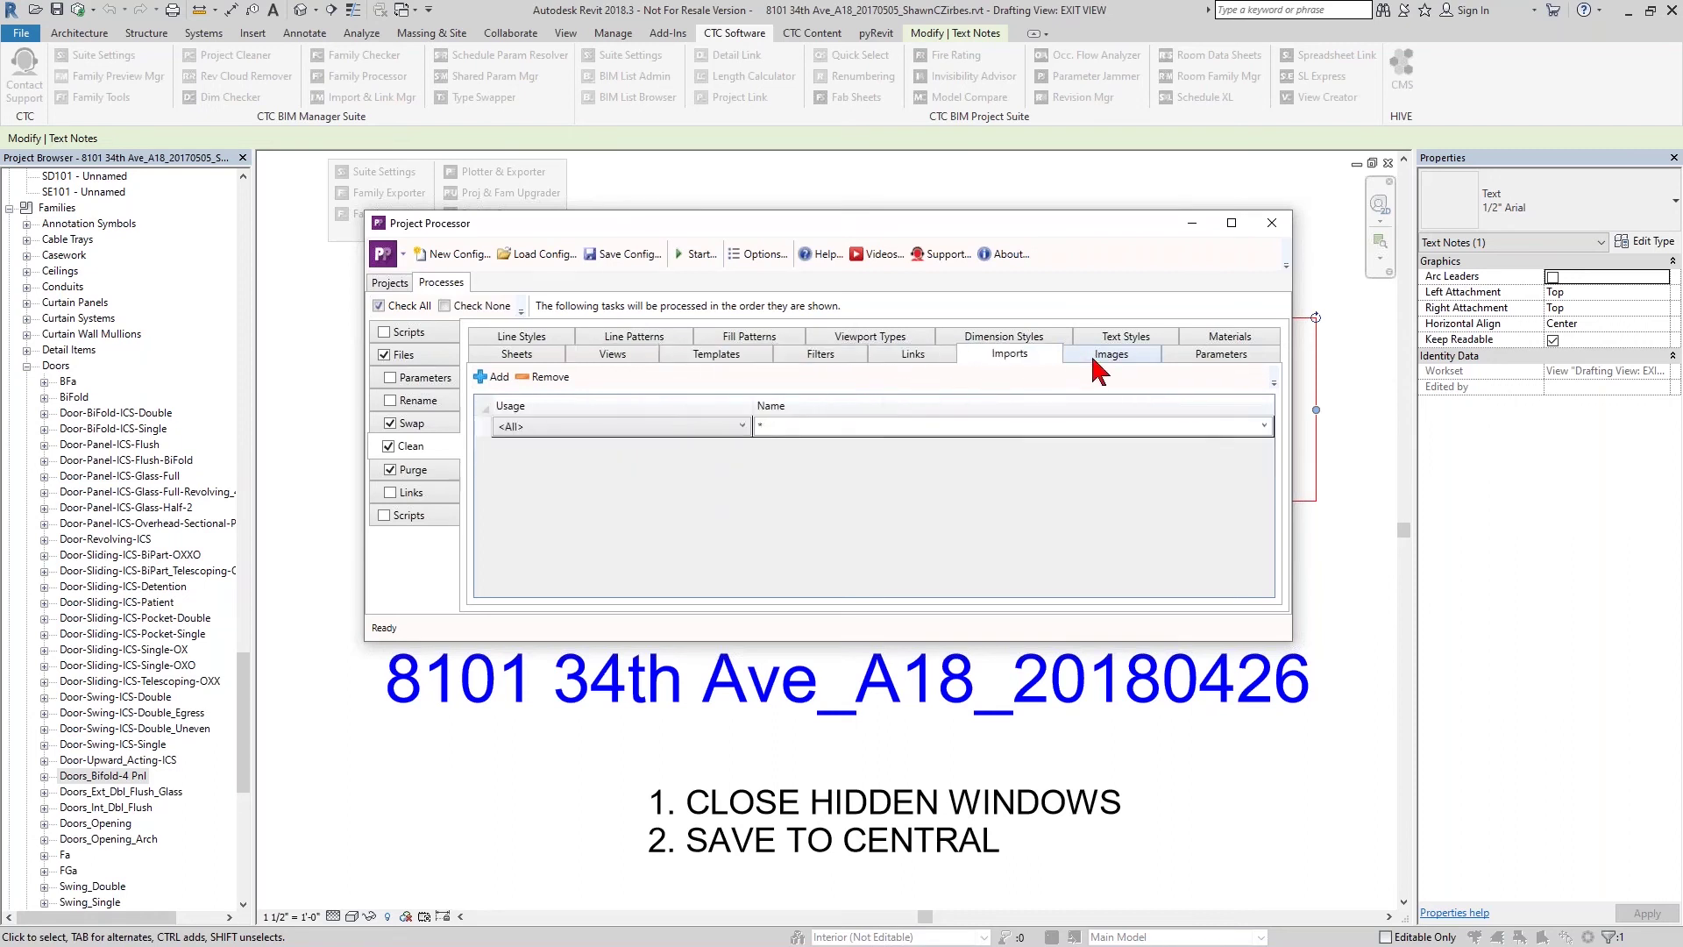
left_click(1097, 368)
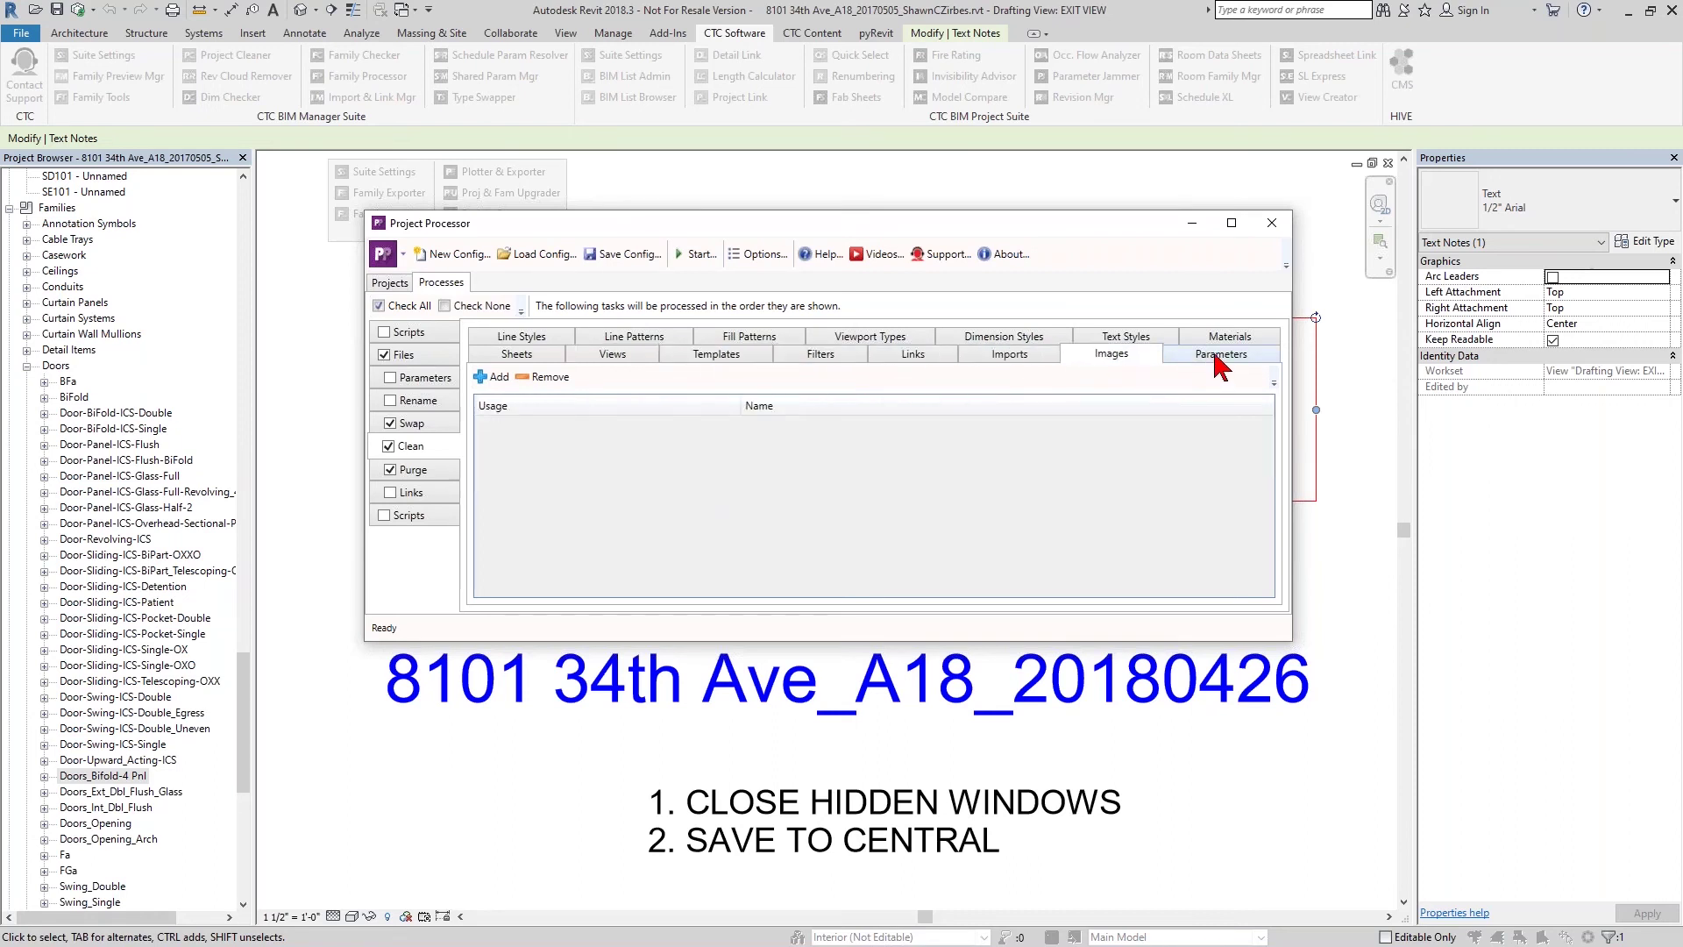
left_click(1221, 366)
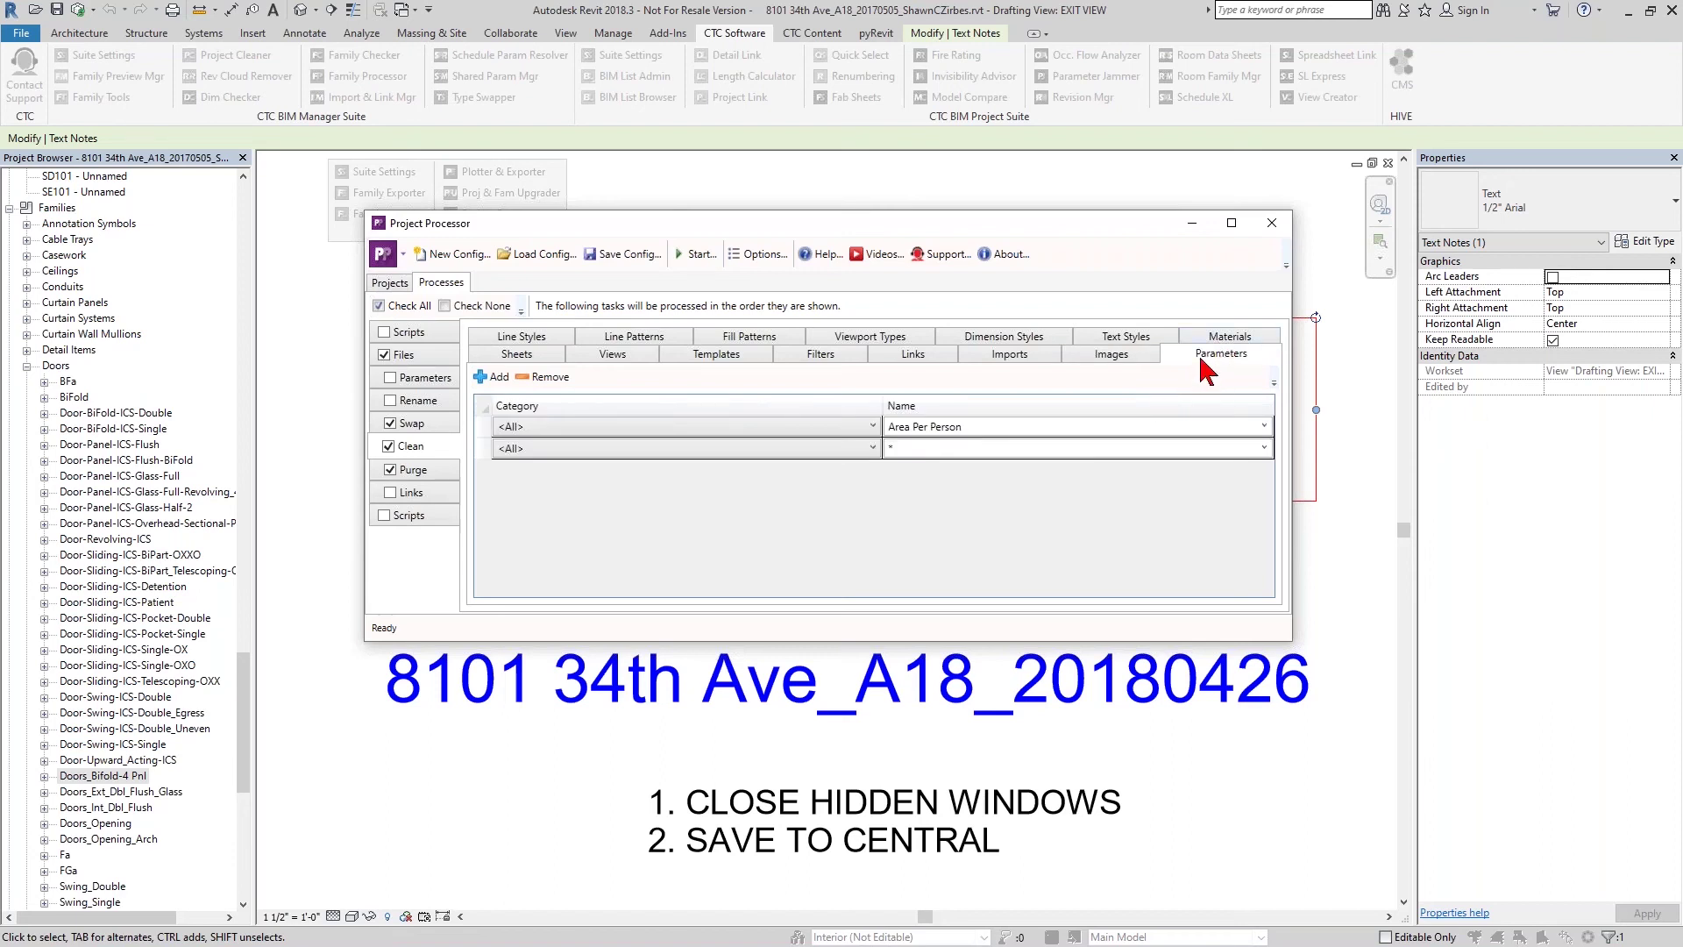
Review the Materials, Text Styles, Dimension Styles, Line Styles and Fill Patterns lists, then show Purge options.
left_click(1218, 338)
left_click(1127, 359)
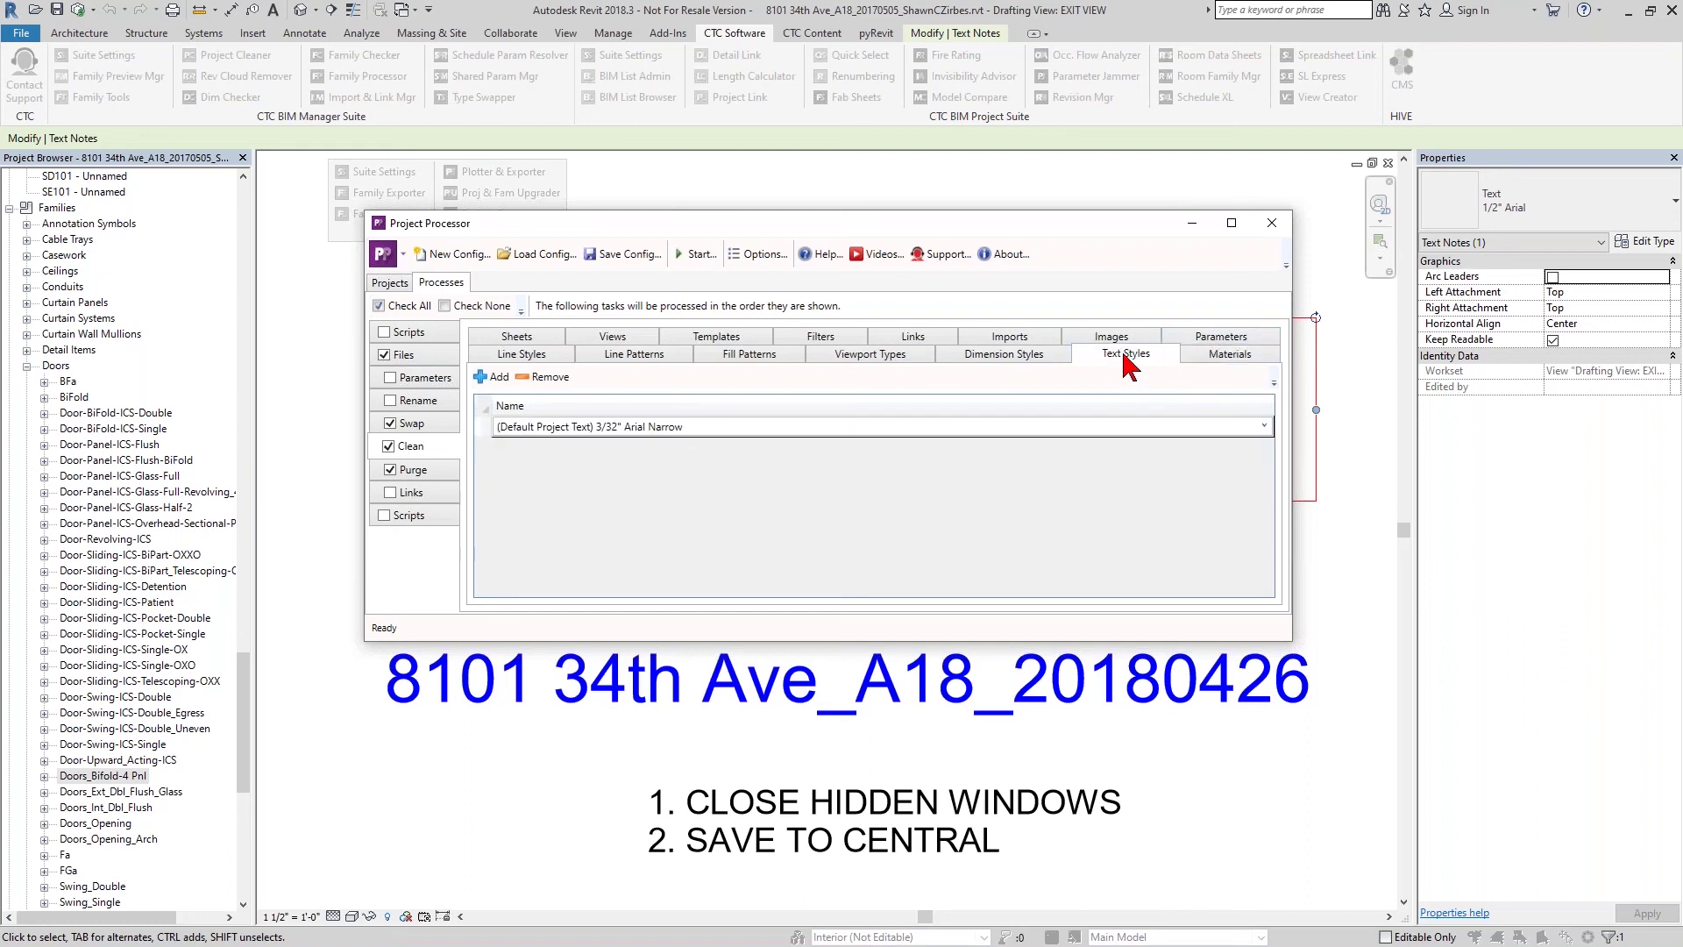
left_click(1007, 360)
left_click(510, 357)
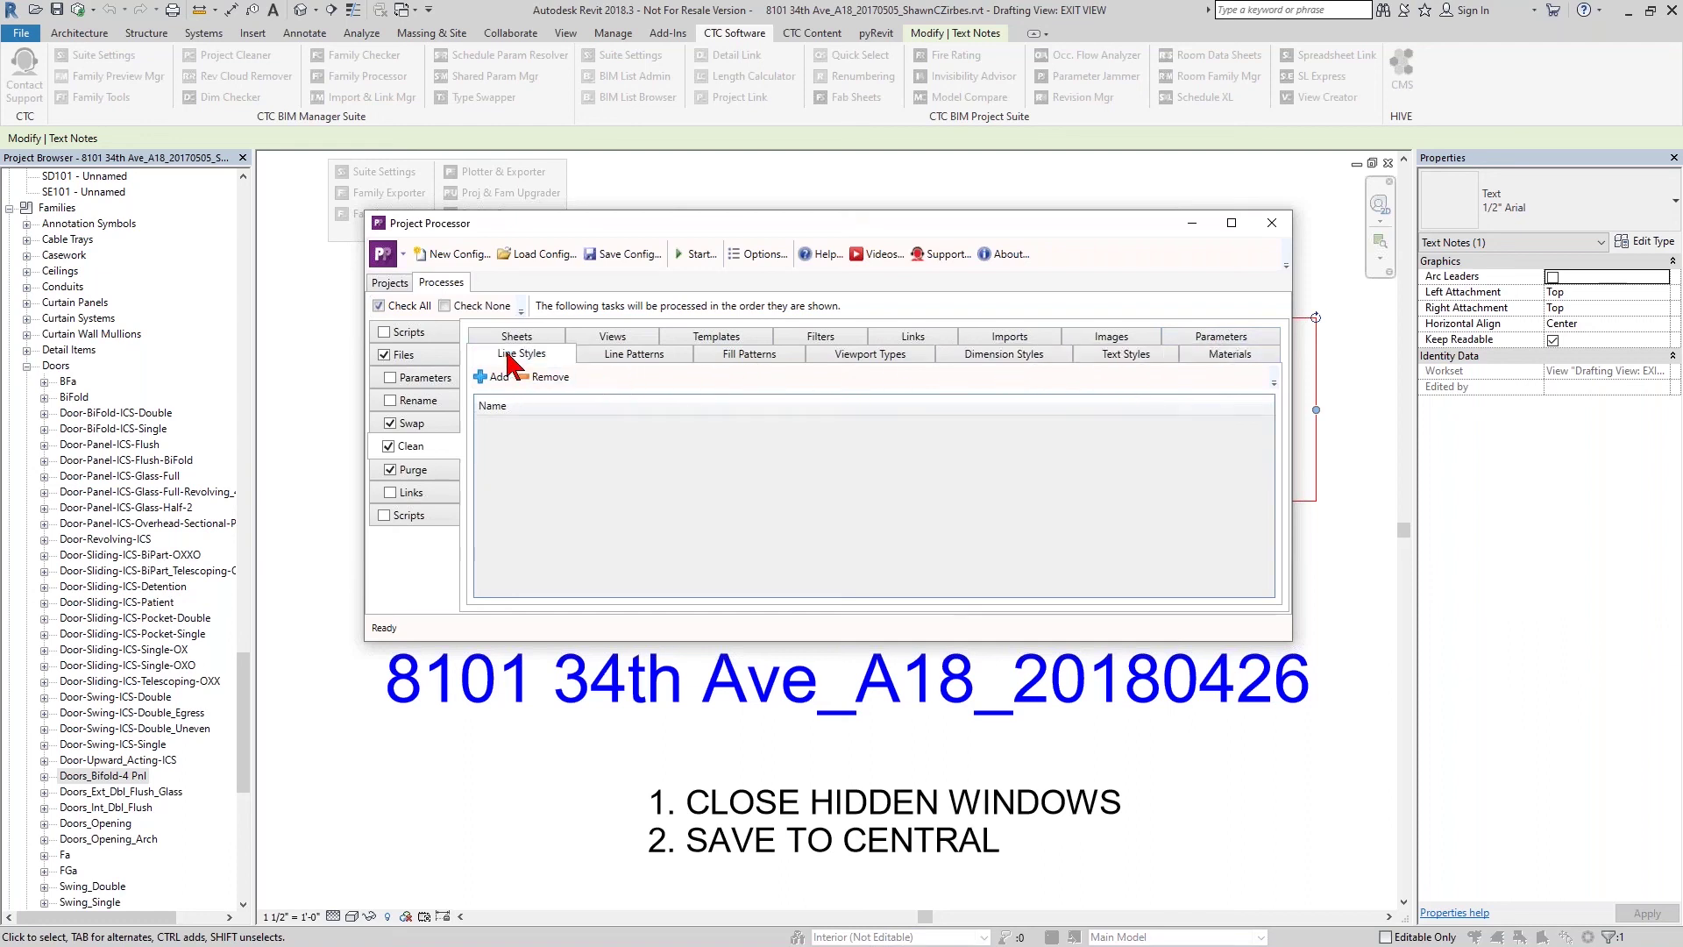
left_click(728, 360)
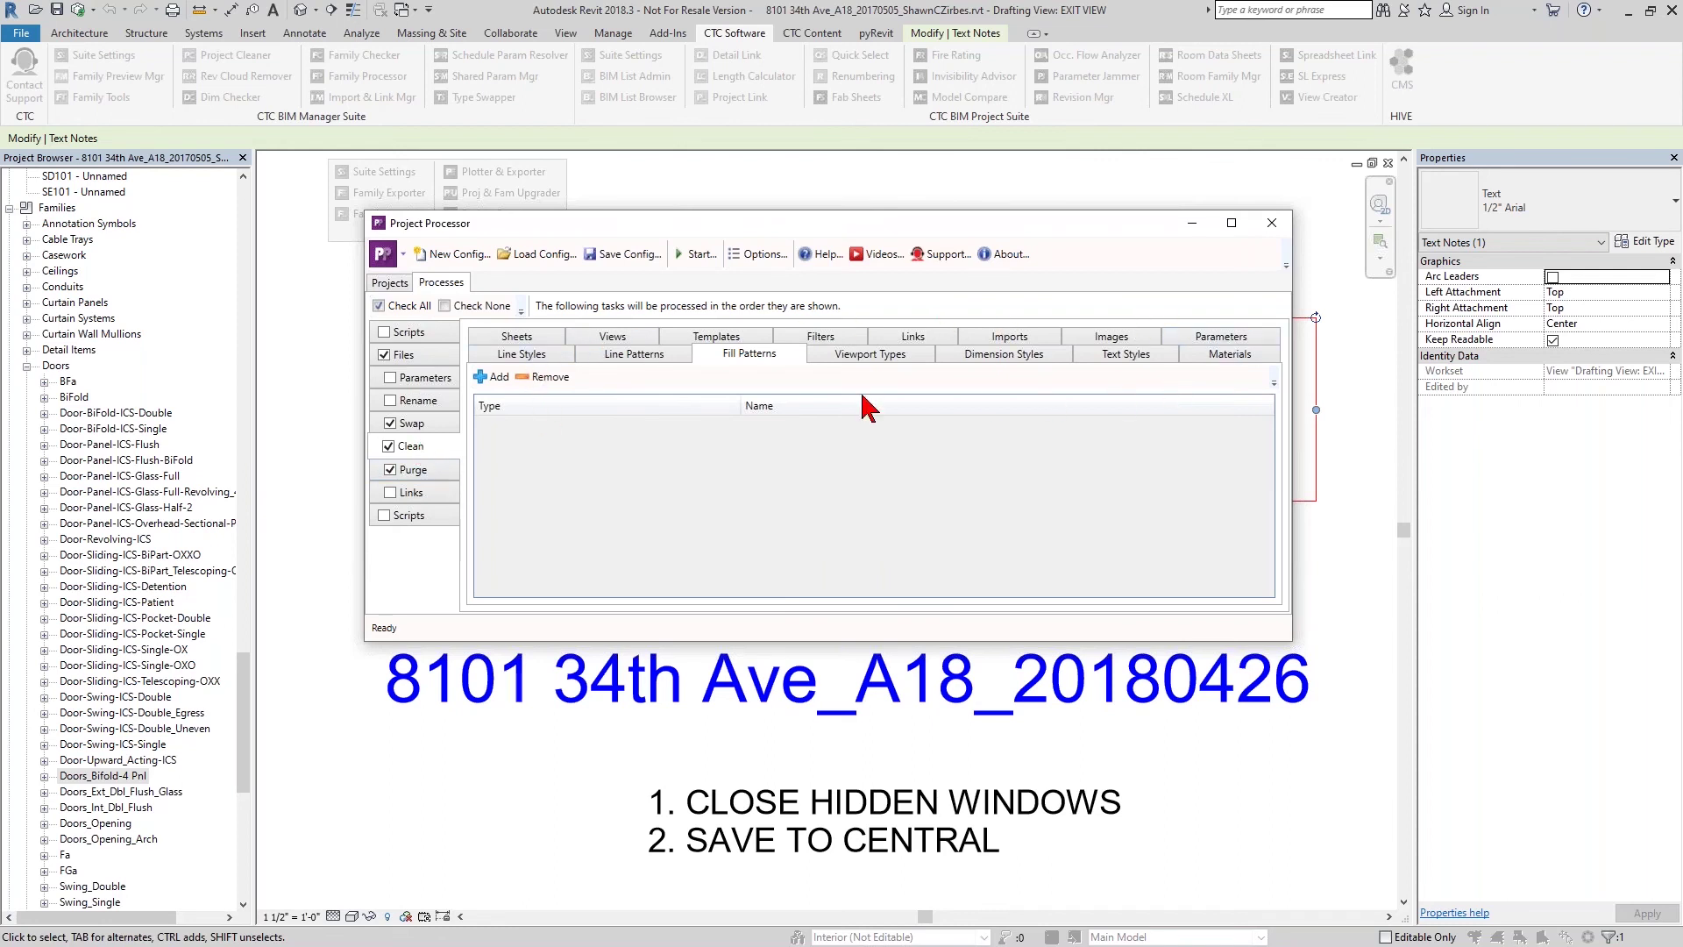
left_click(421, 471)
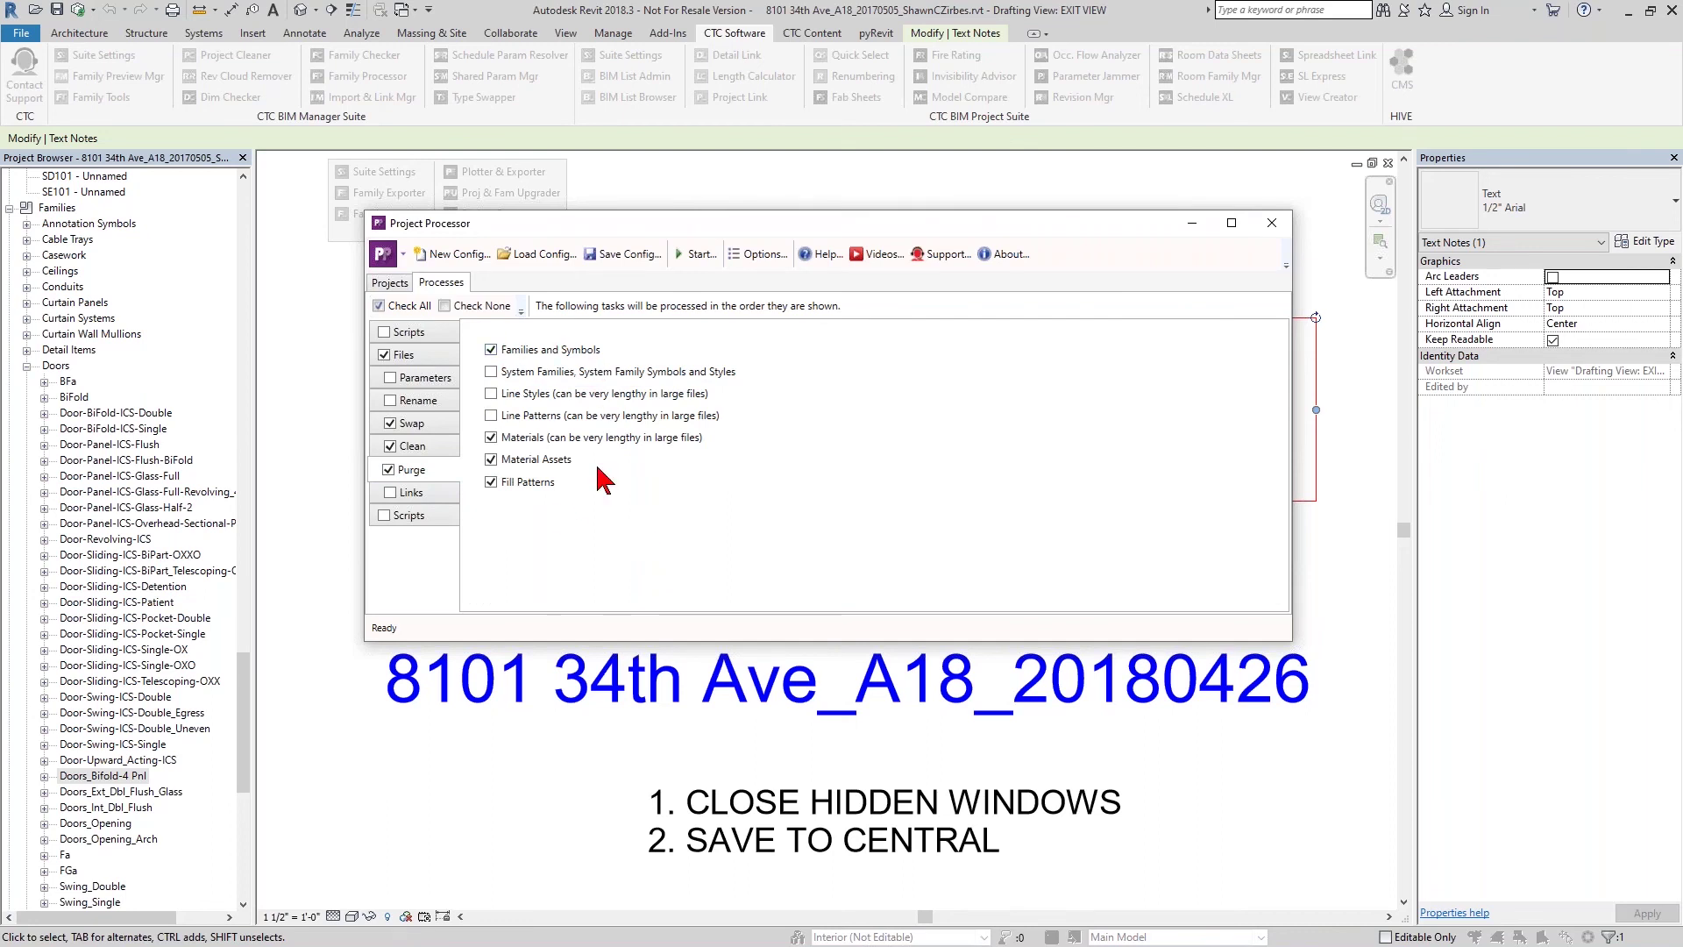
Turn off the Swap and Clean tasks and stop purging Fill Patterns and Families and Symbols.
left_click_drag(601, 229, 593, 244)
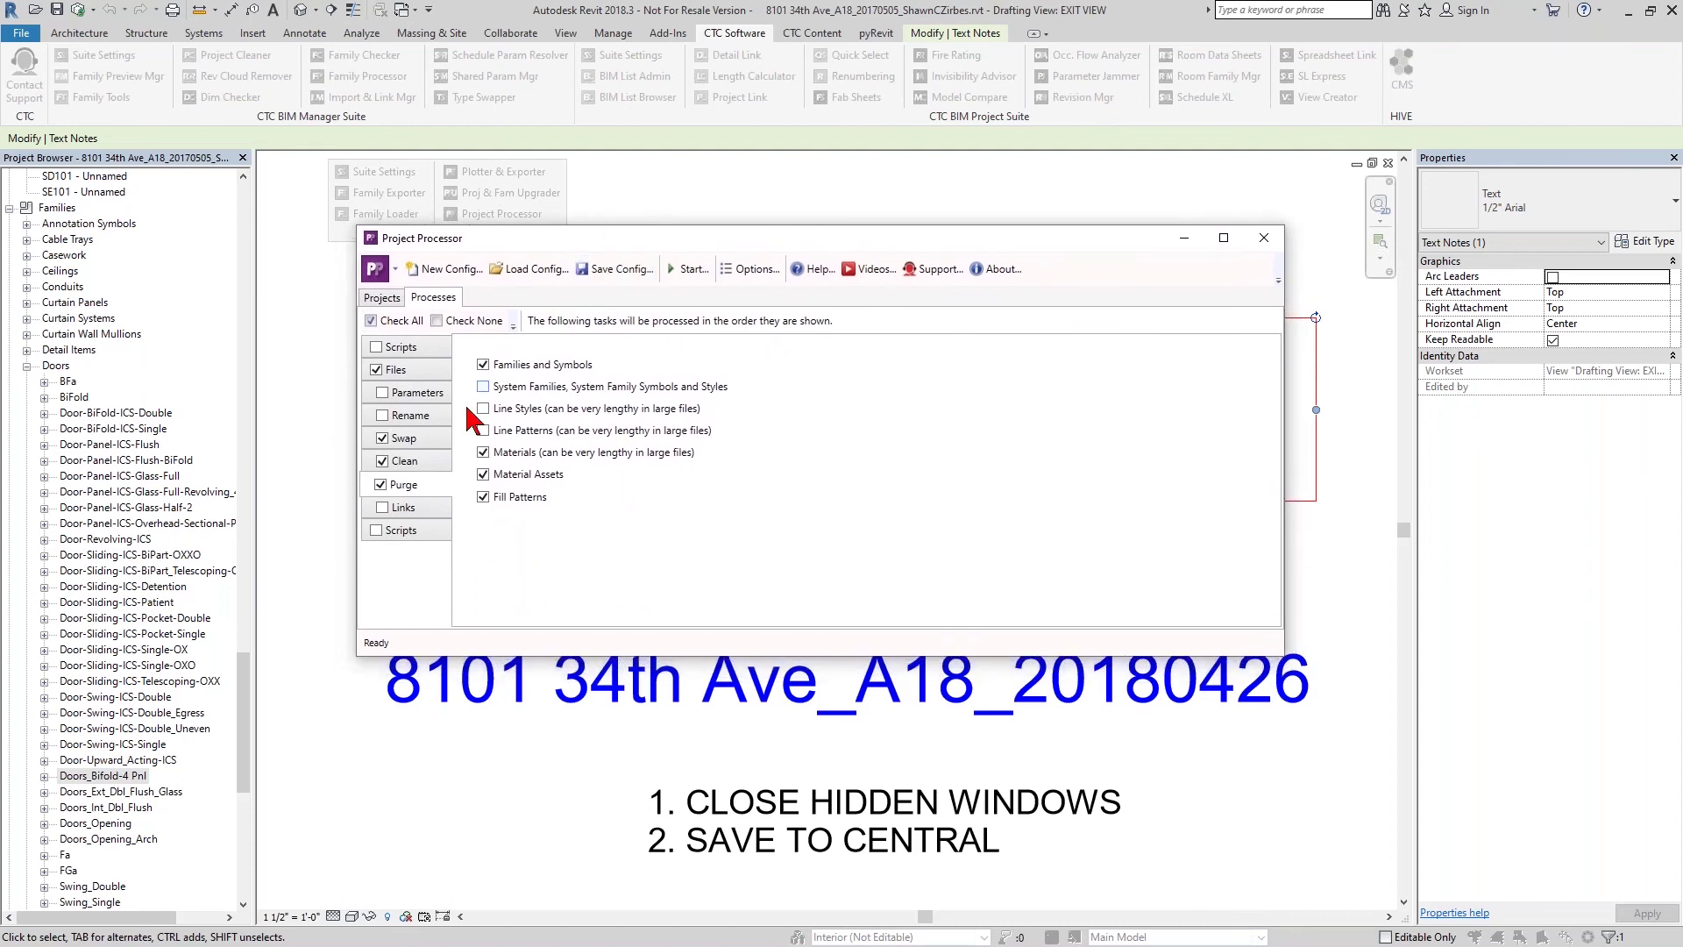
left_click(383, 439)
left_click(384, 462)
left_click(483, 497)
left_click(483, 365)
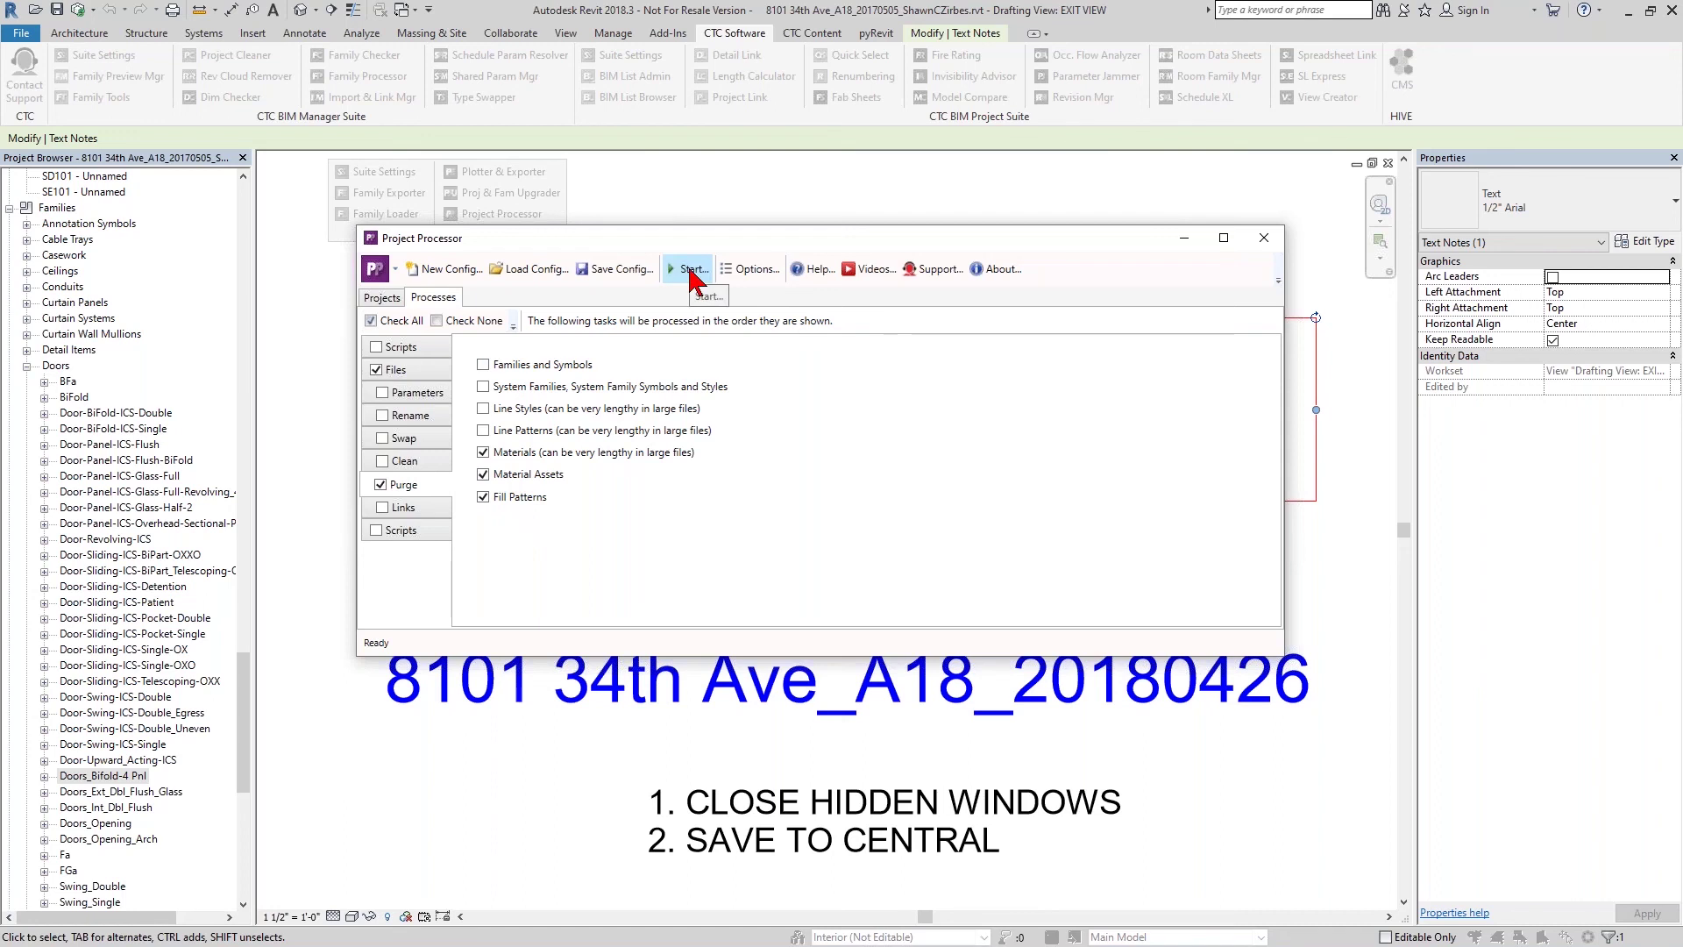
Clear Materials, Material Assets and Fill Patterns from Purge, and include Line Styles and Line Patterns.
left_click(485, 453)
left_click(484, 475)
left_click(483, 498)
left_click(484, 366)
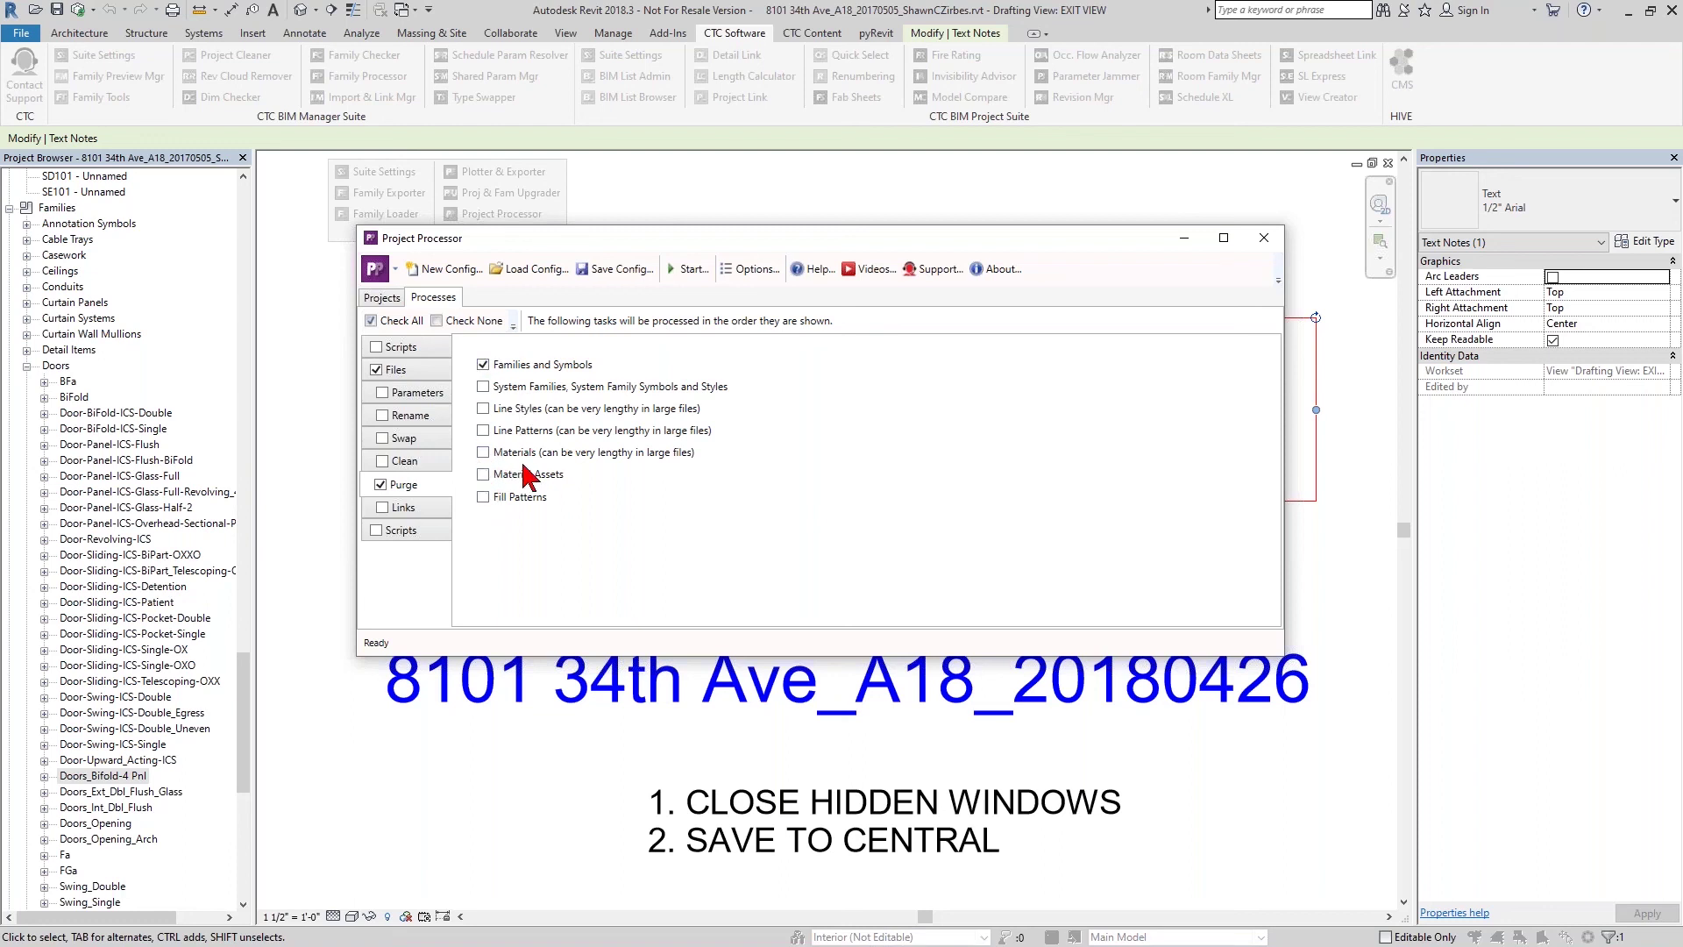
left_click(484, 365)
left_click(484, 388)
left_click(483, 409)
left_click(483, 430)
left_click(484, 387)
Re-include Materials, Material Assets, Families, Fill Patterns and system families, and move Purge above Clean.
left_click(483, 452)
left_click(483, 474)
left_click(483, 365)
left_click(483, 497)
left_click(483, 387)
mouse_move(414, 470)
left_mouse_down()
mouse_move(405, 438)
mouse_move(400, 479)
left_mouse_up()
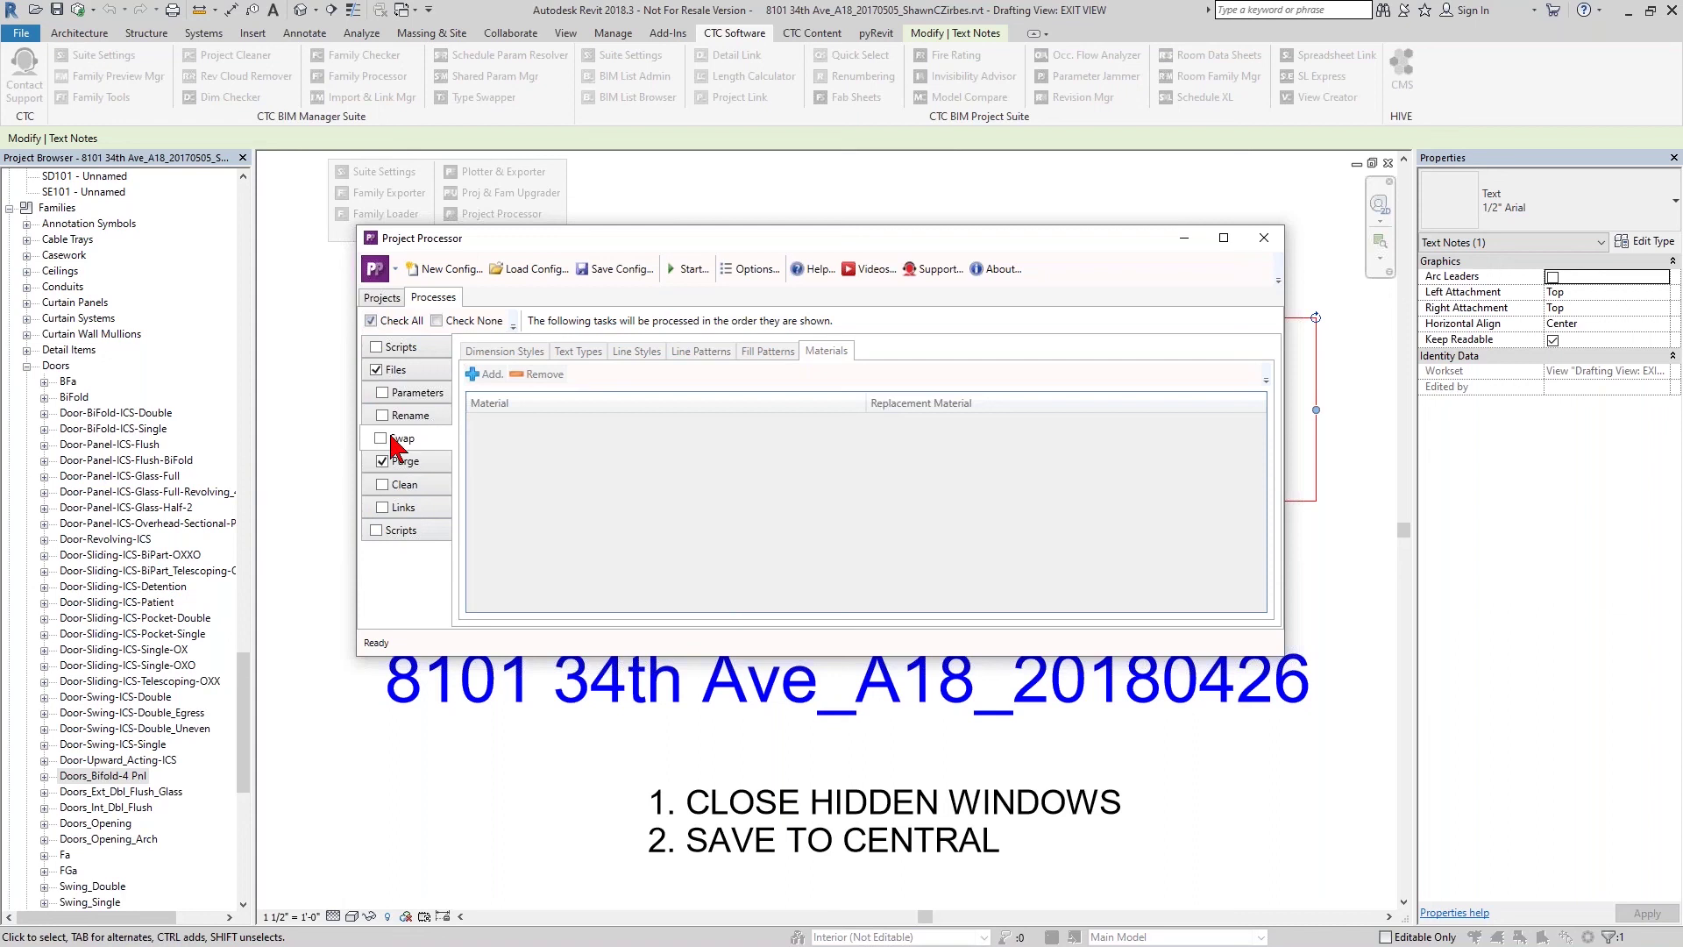
left_click(1263, 238)
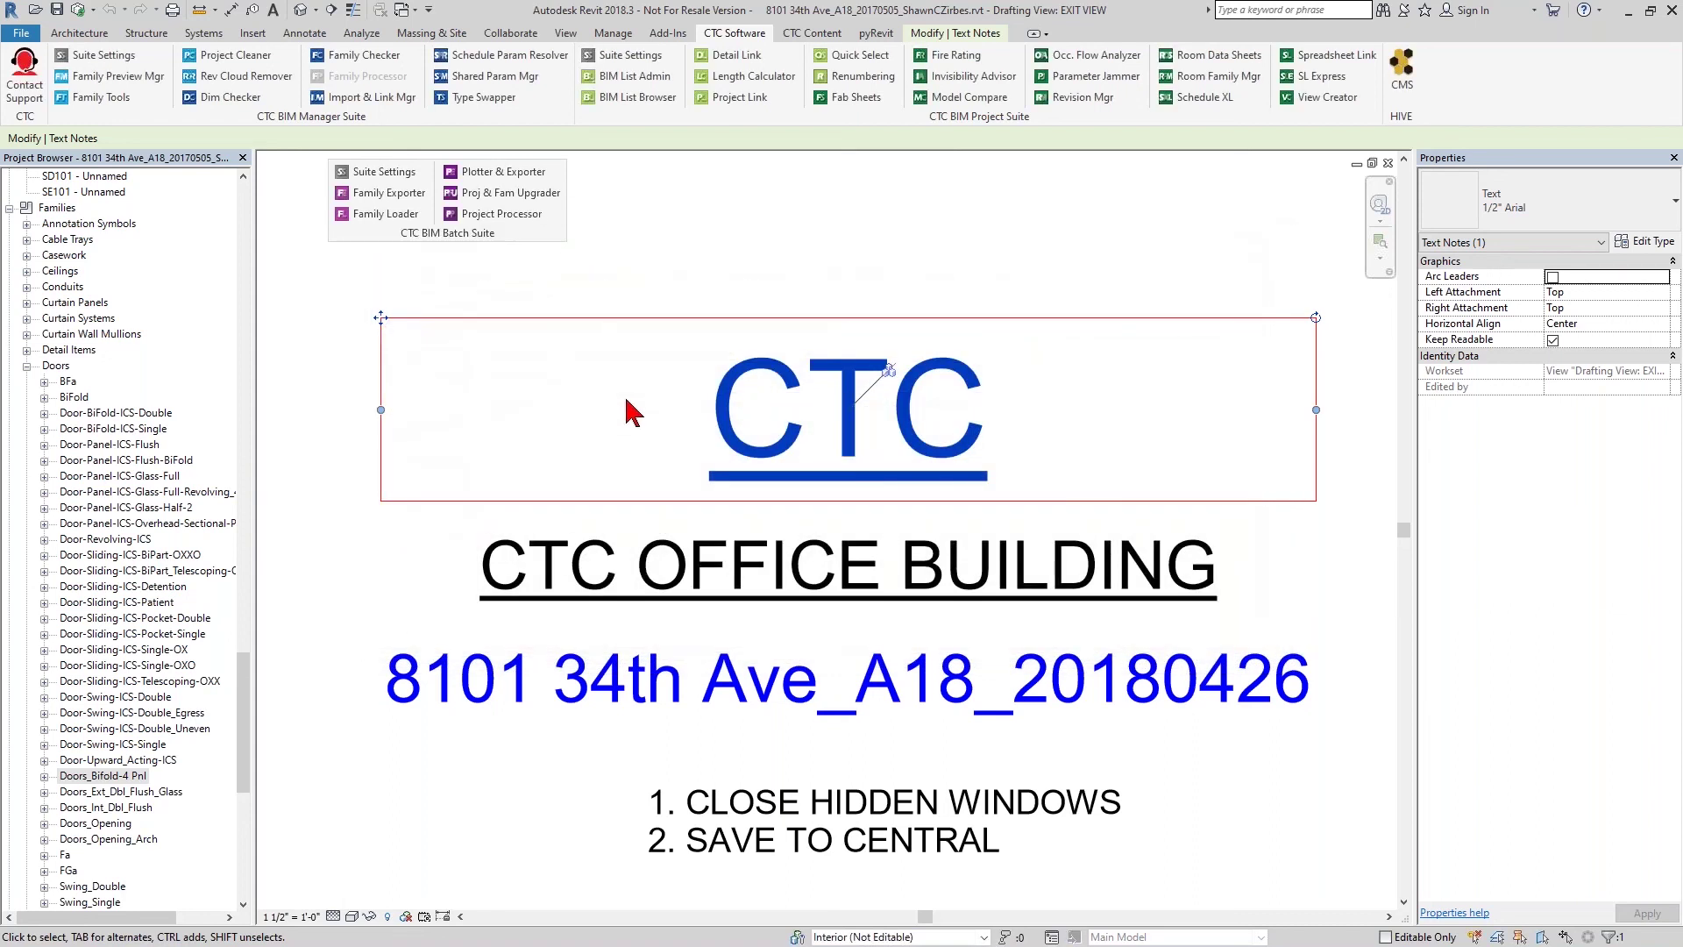
left_click(491, 216)
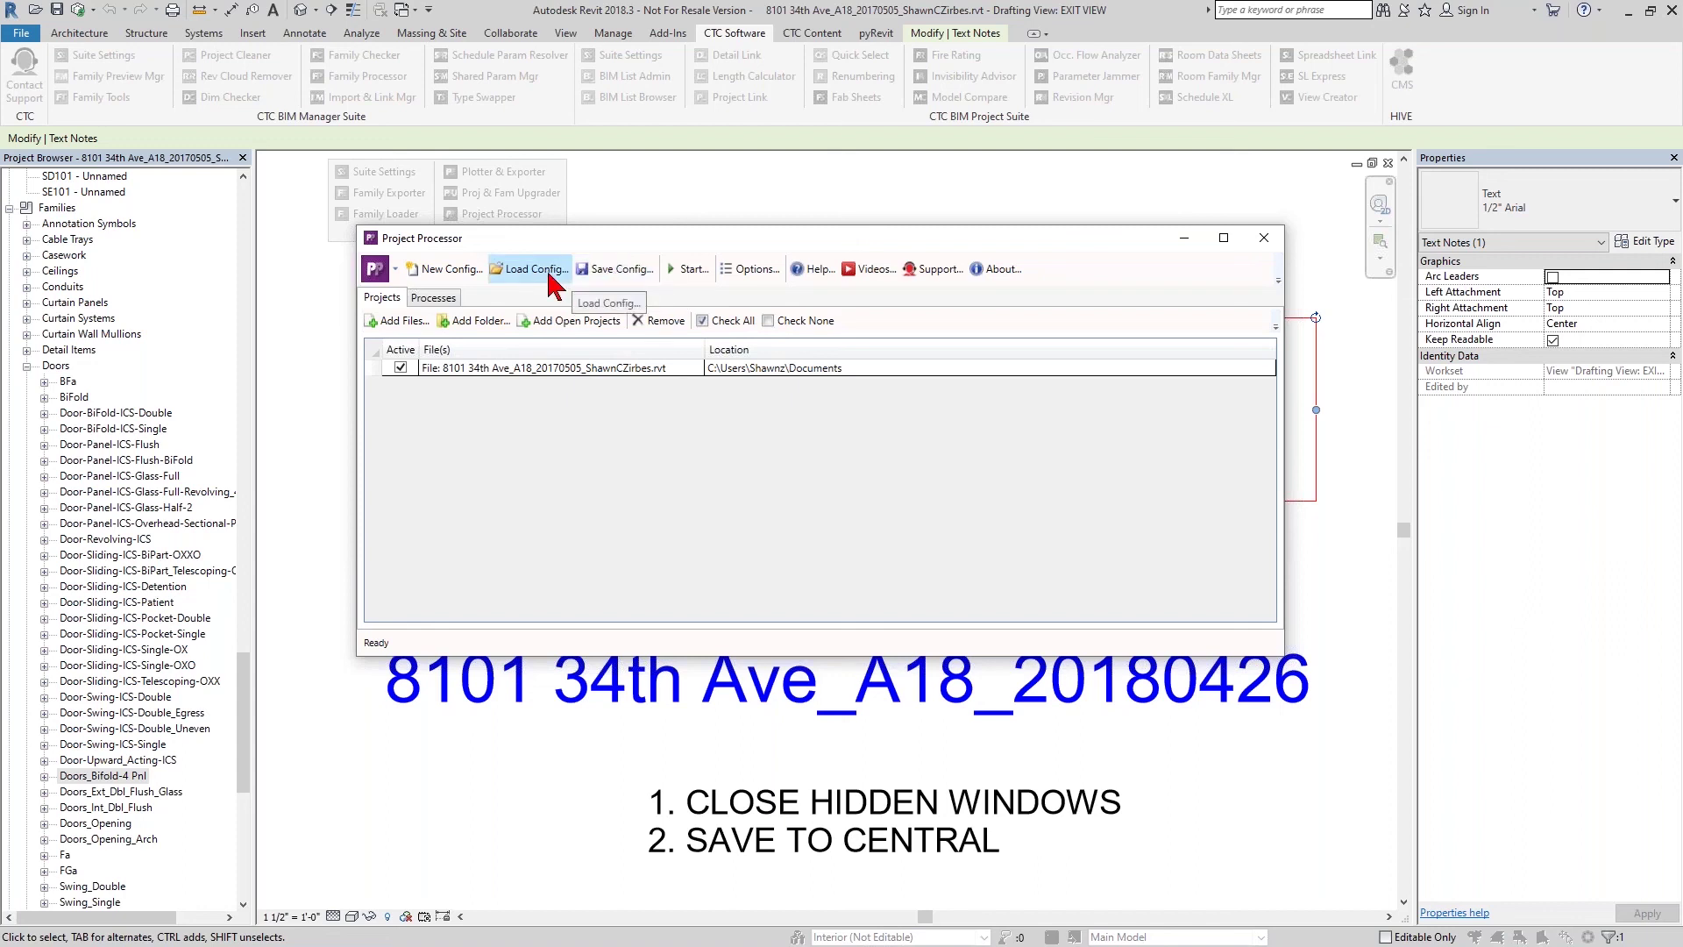
left_click(433, 297)
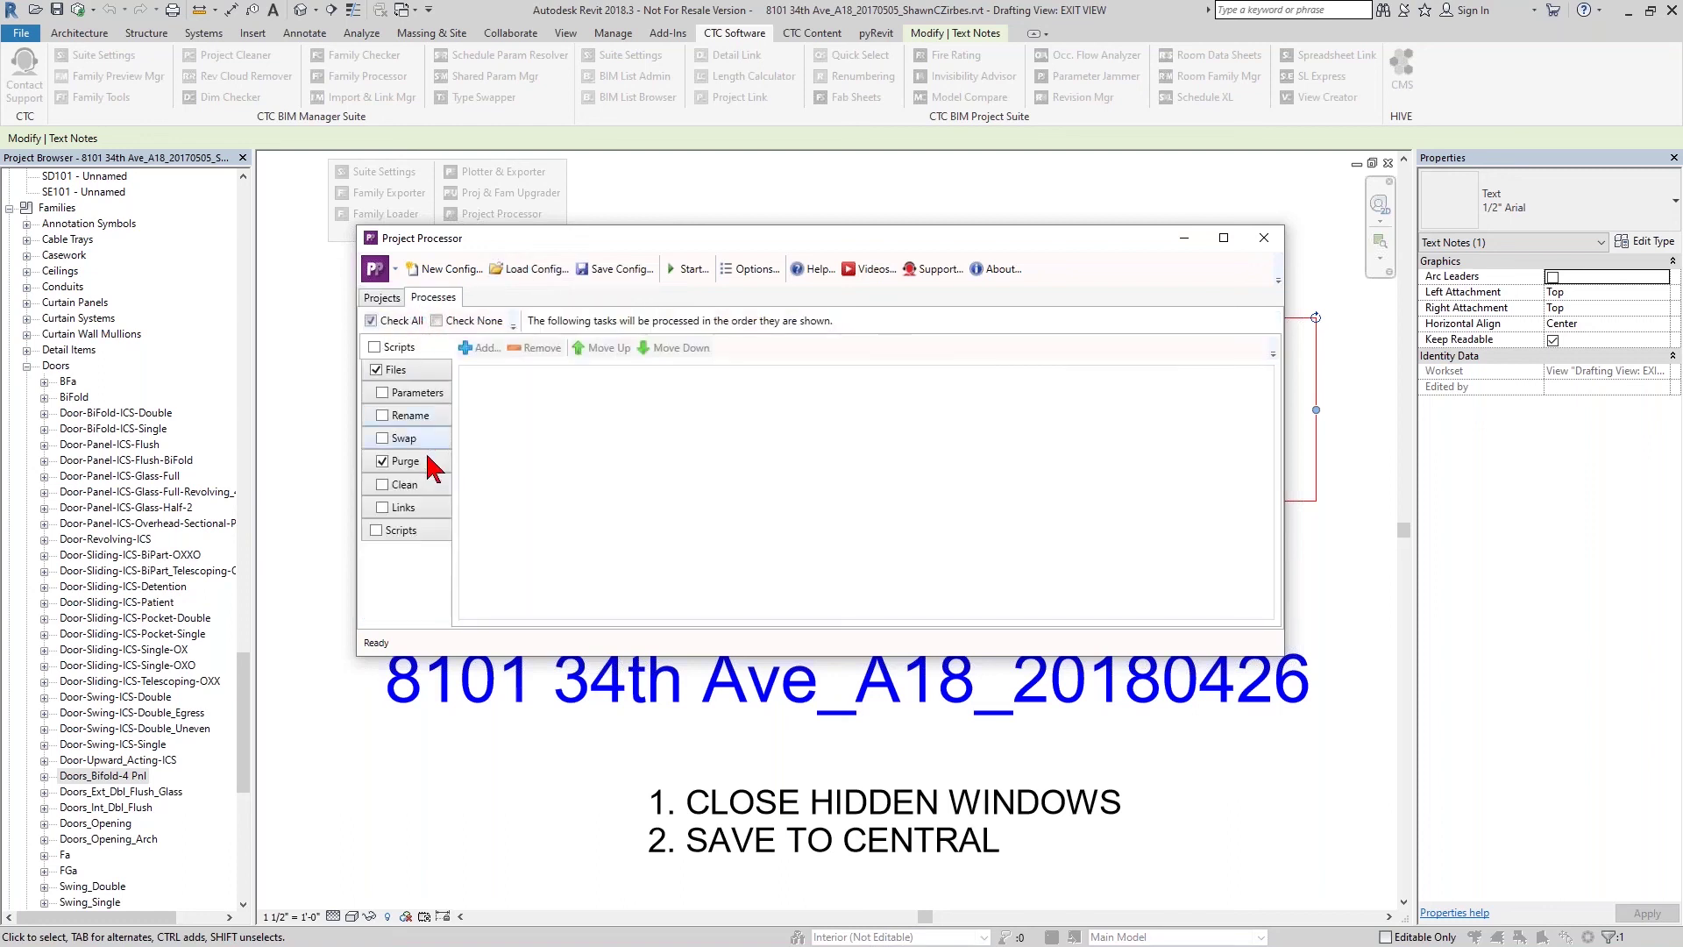
left_click(382, 298)
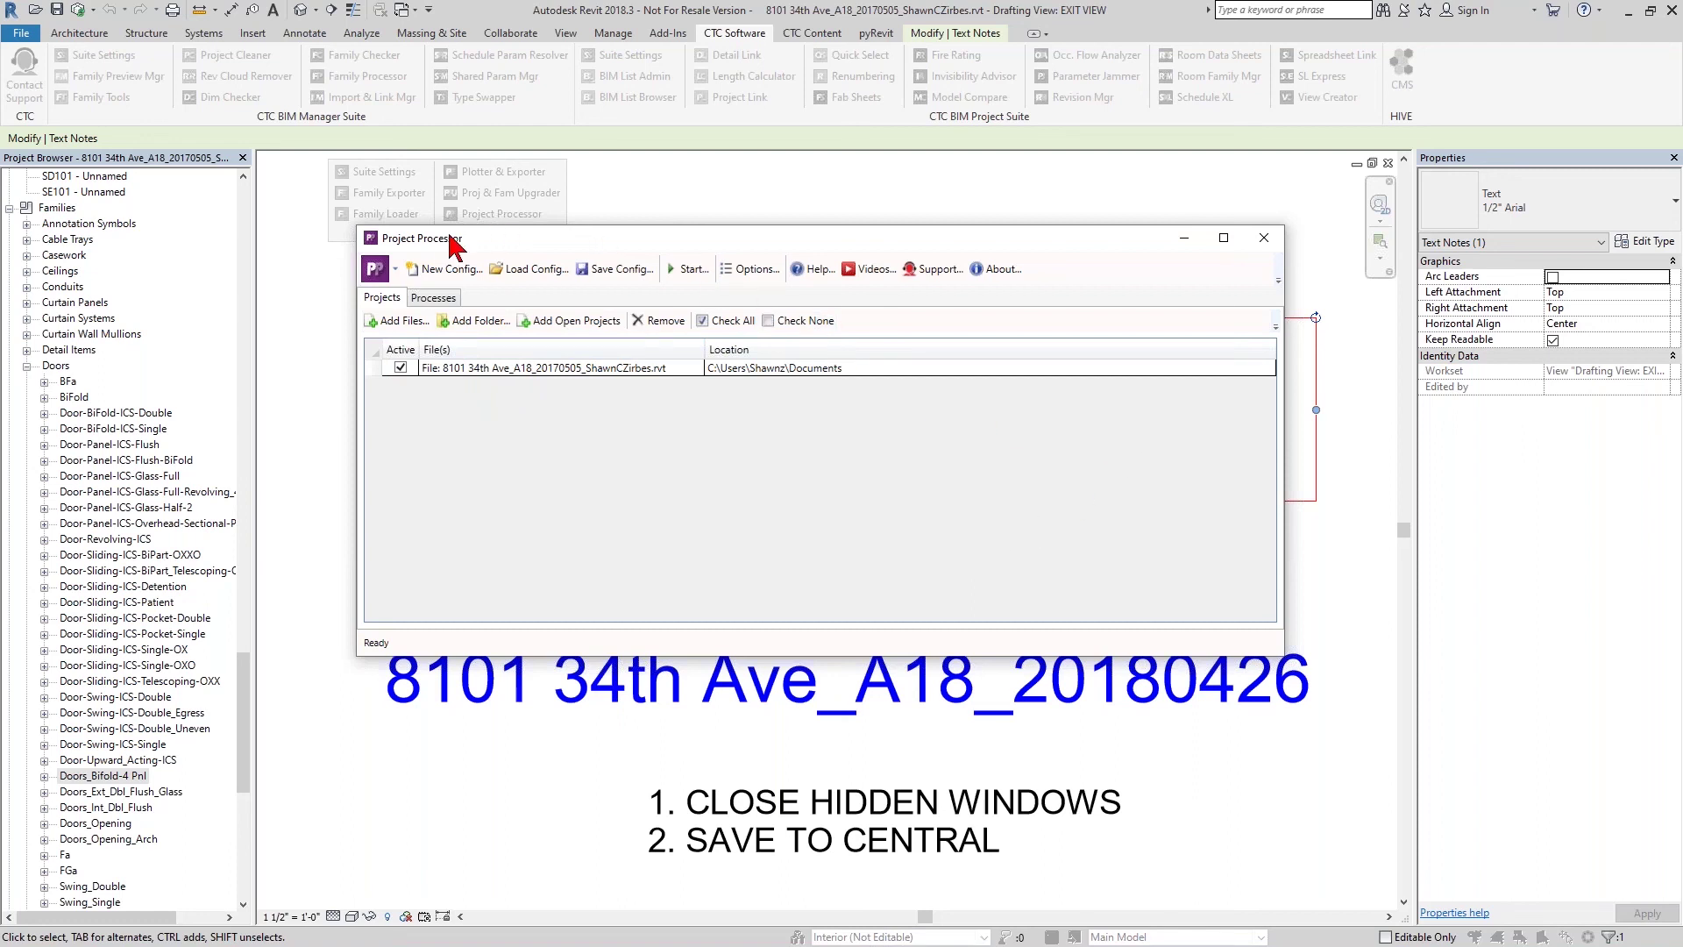
left_click_drag(446, 234, 455, 280)
left_click(444, 343)
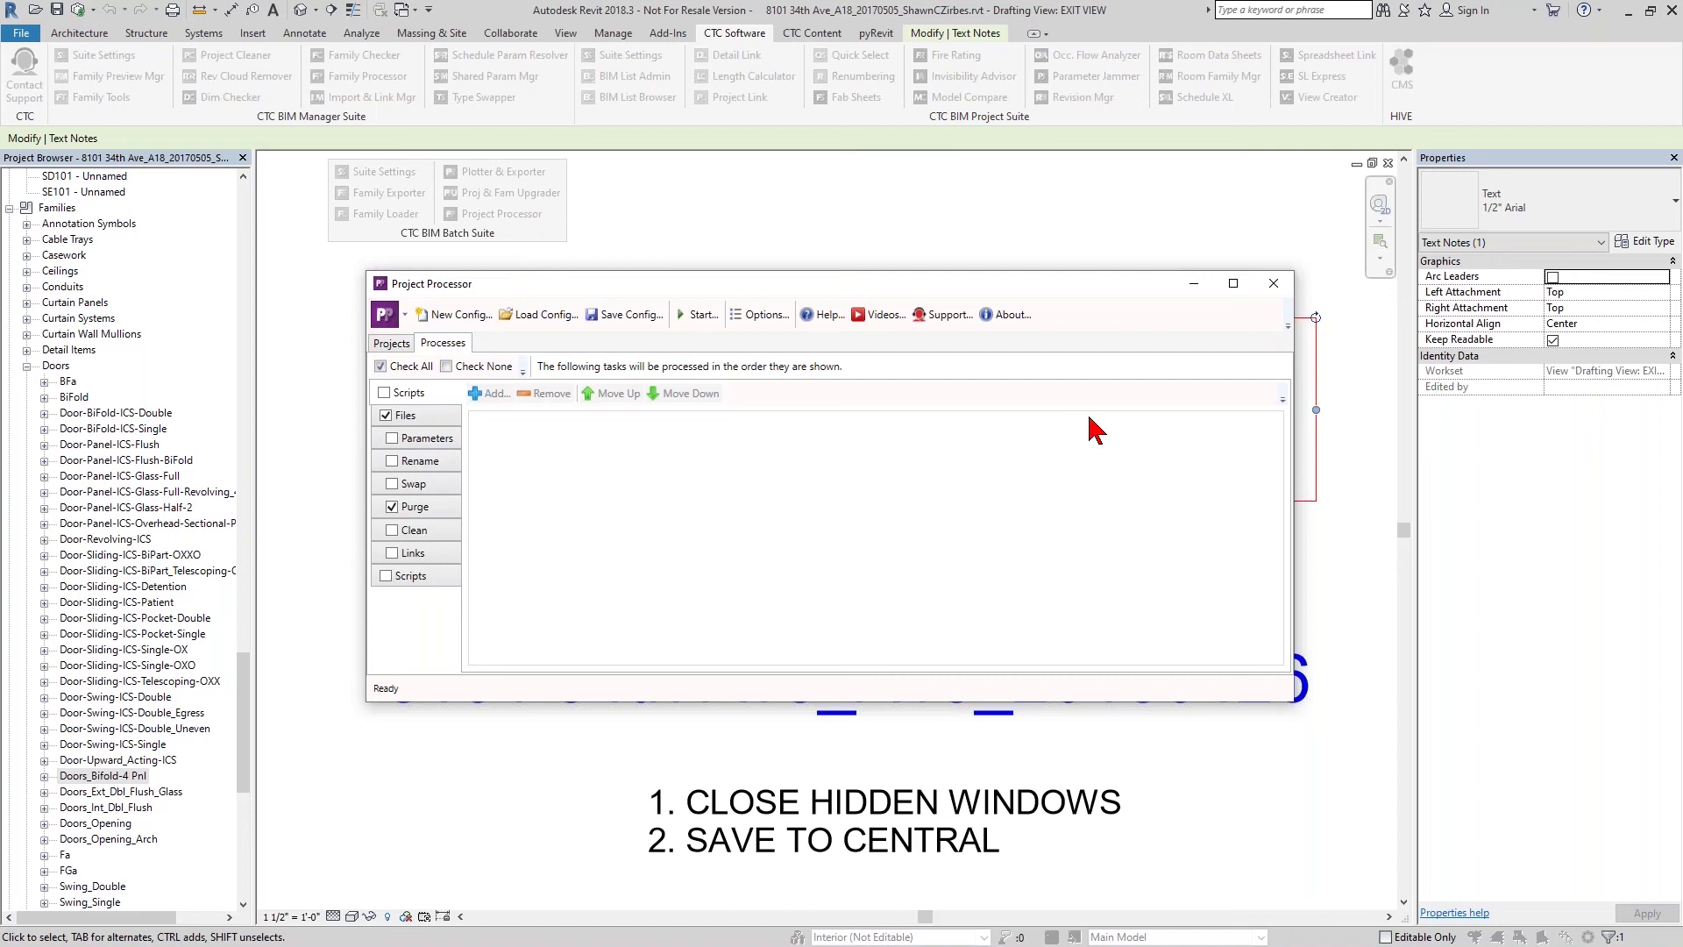
Close Project Processor, review the Suite Settings Ribbon Button Visibility options, then close that dialog.
left_click(1273, 283)
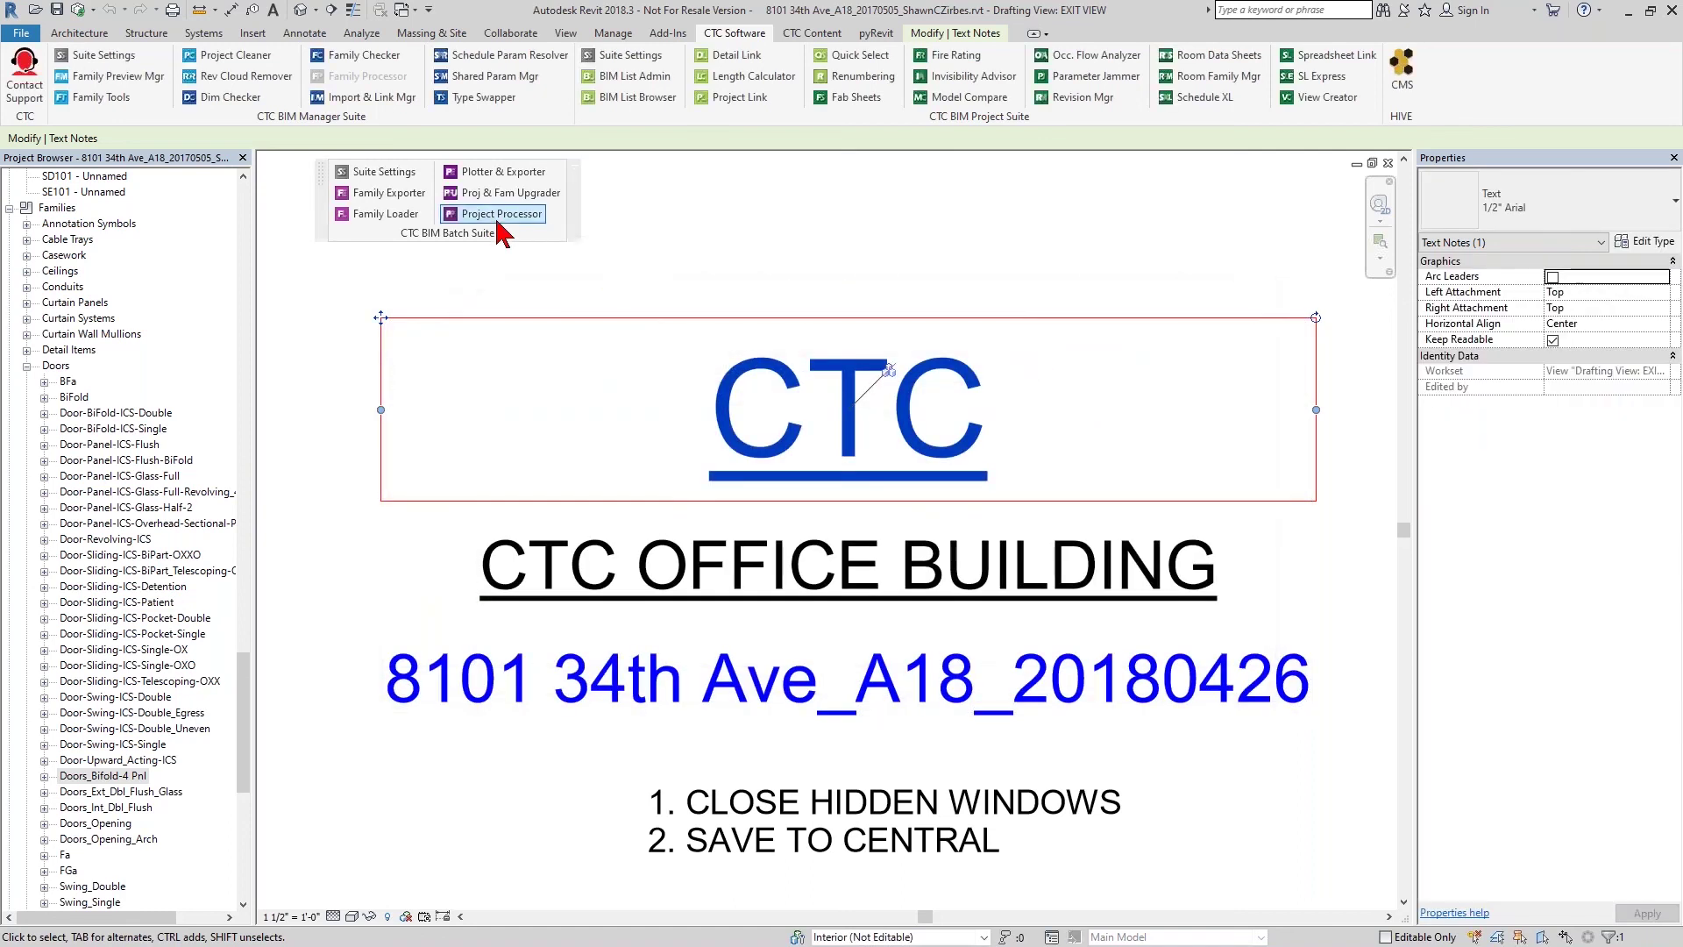
left_click(385, 172)
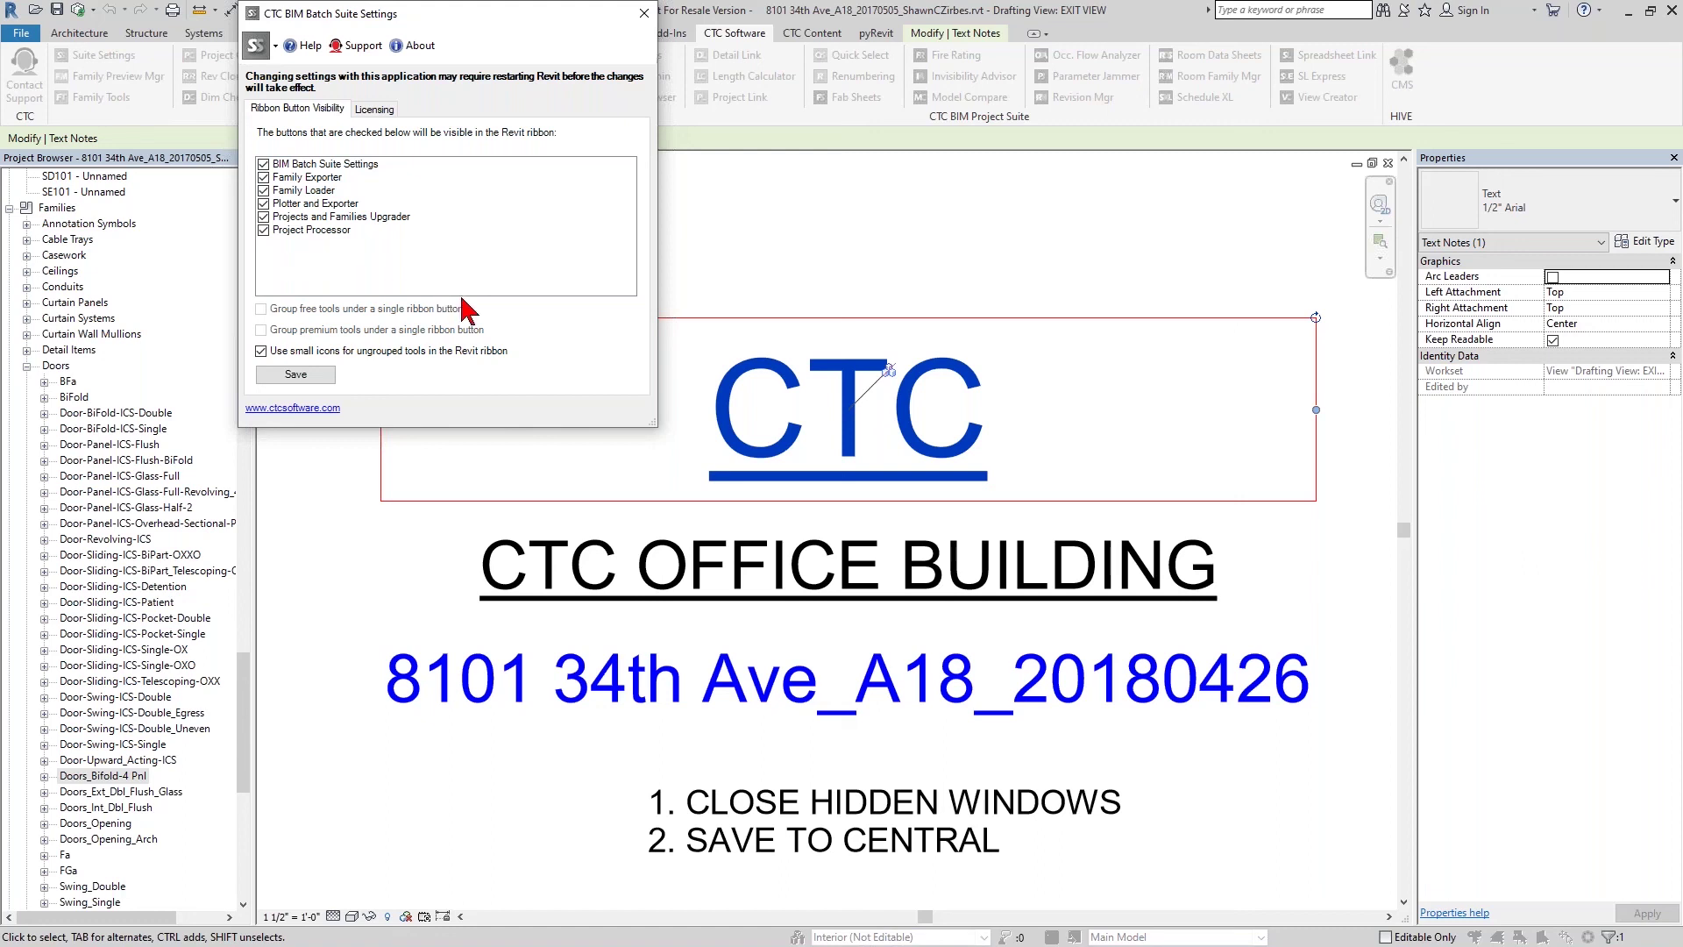
left_click_drag(460, 13, 901, 149)
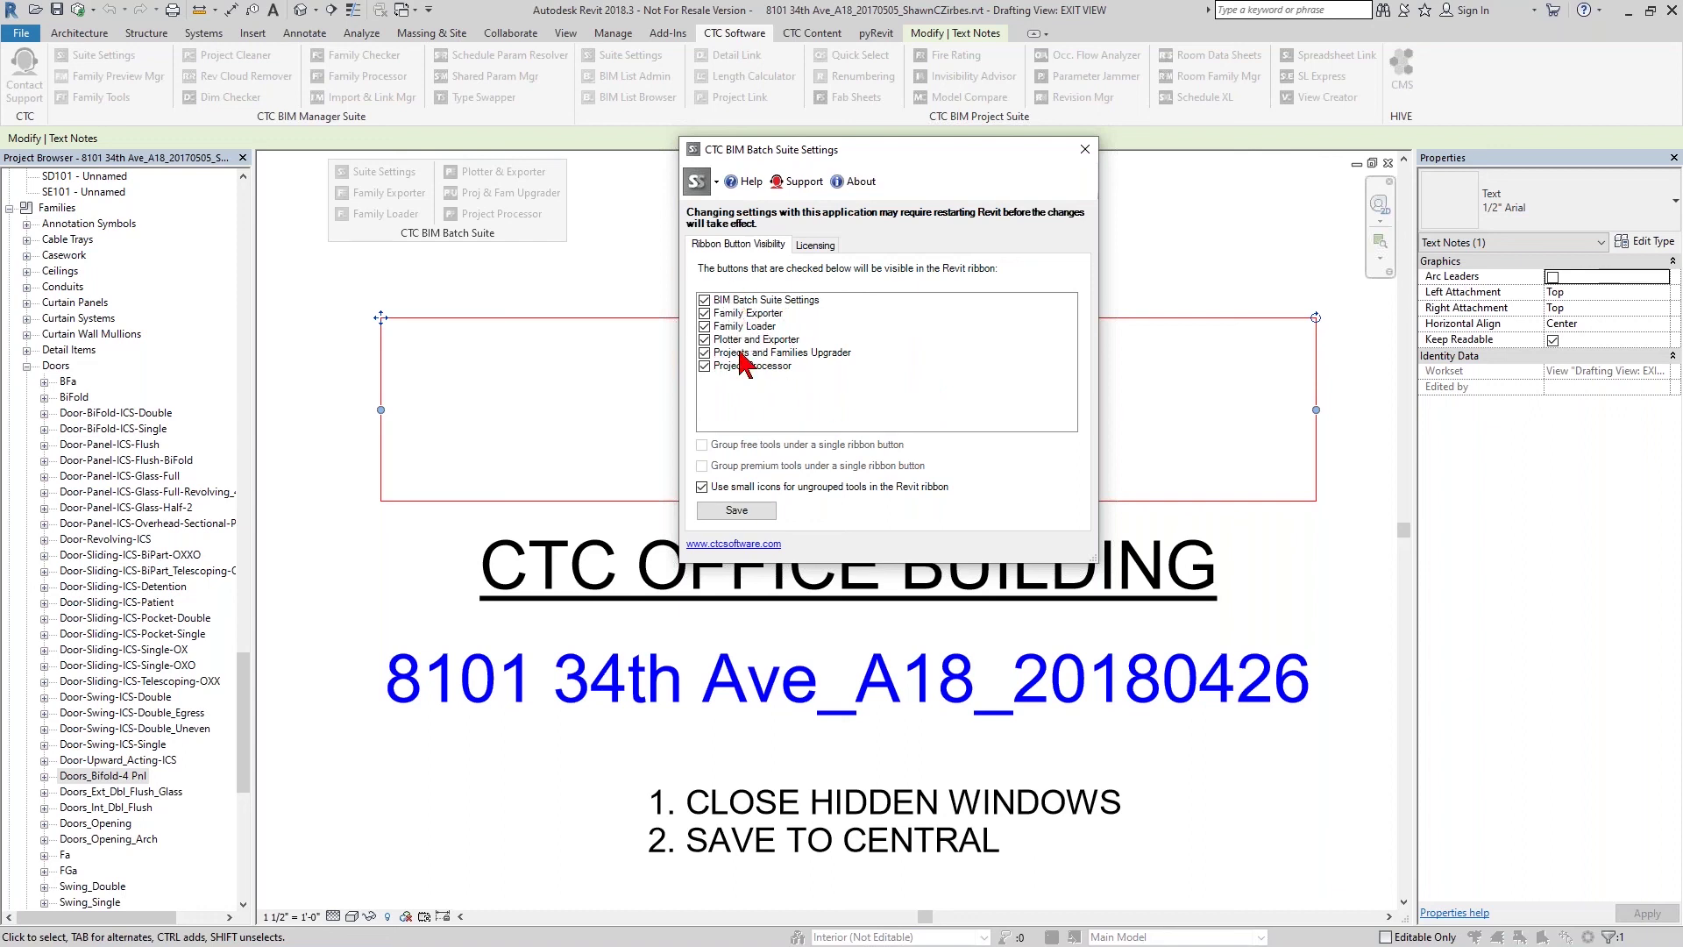
left_click(1085, 151)
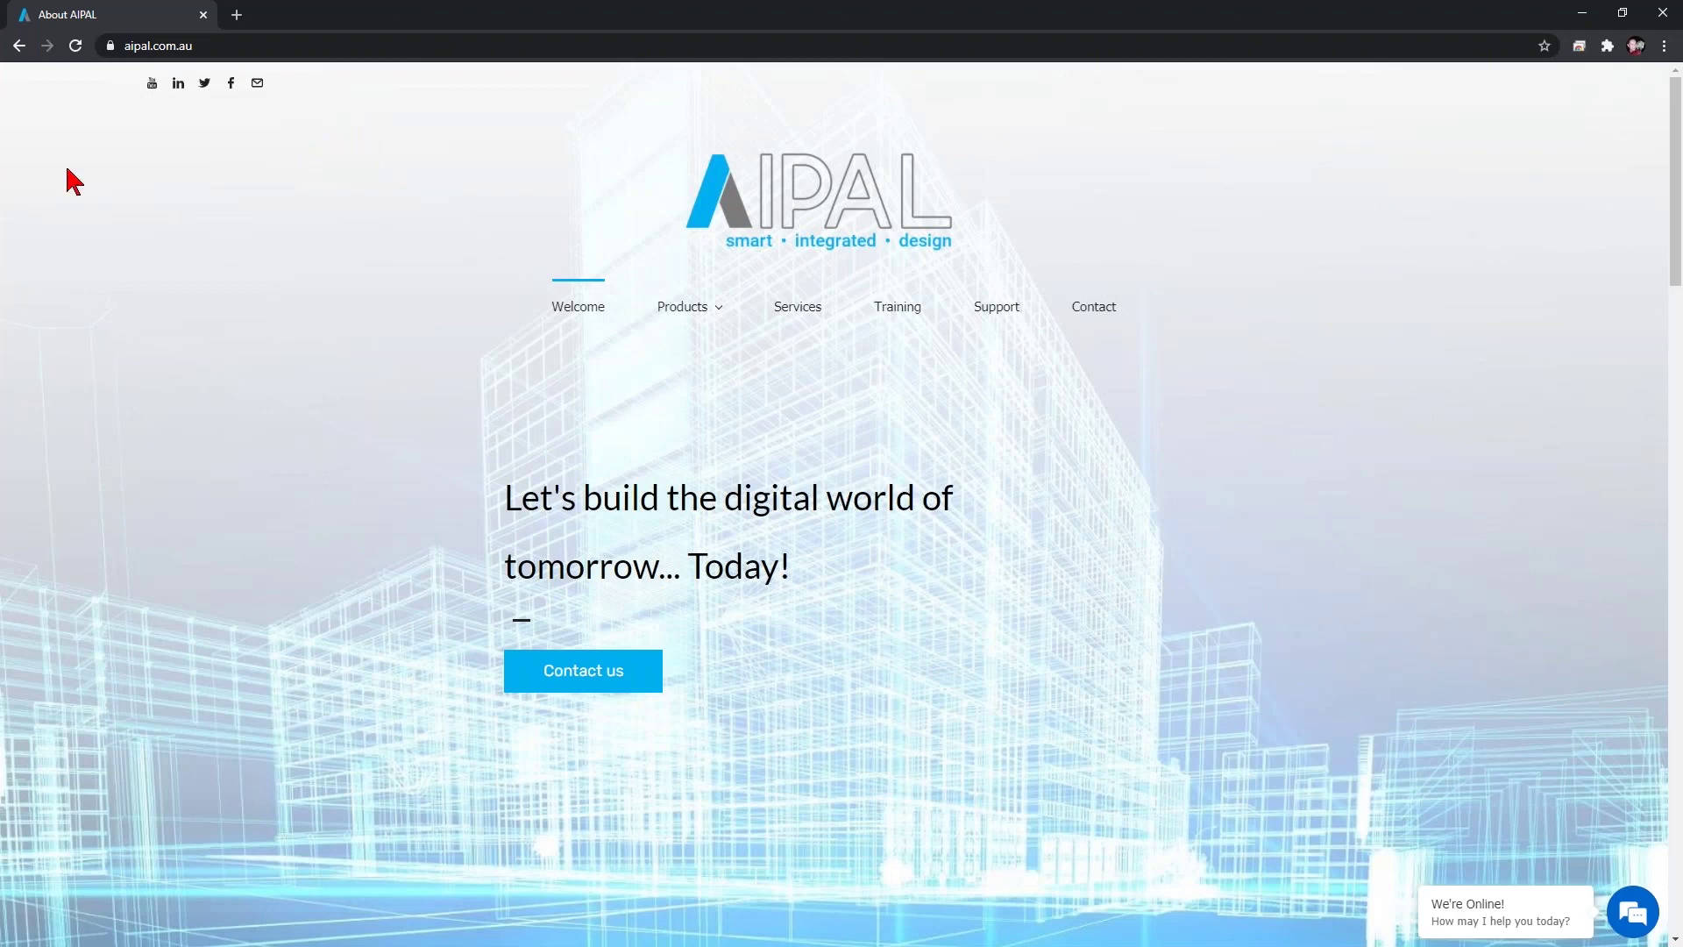
Open Products > CTC SOFTWARE on the AIPAL site and display the BIM Batch Suite tab.
left_click(200, 48)
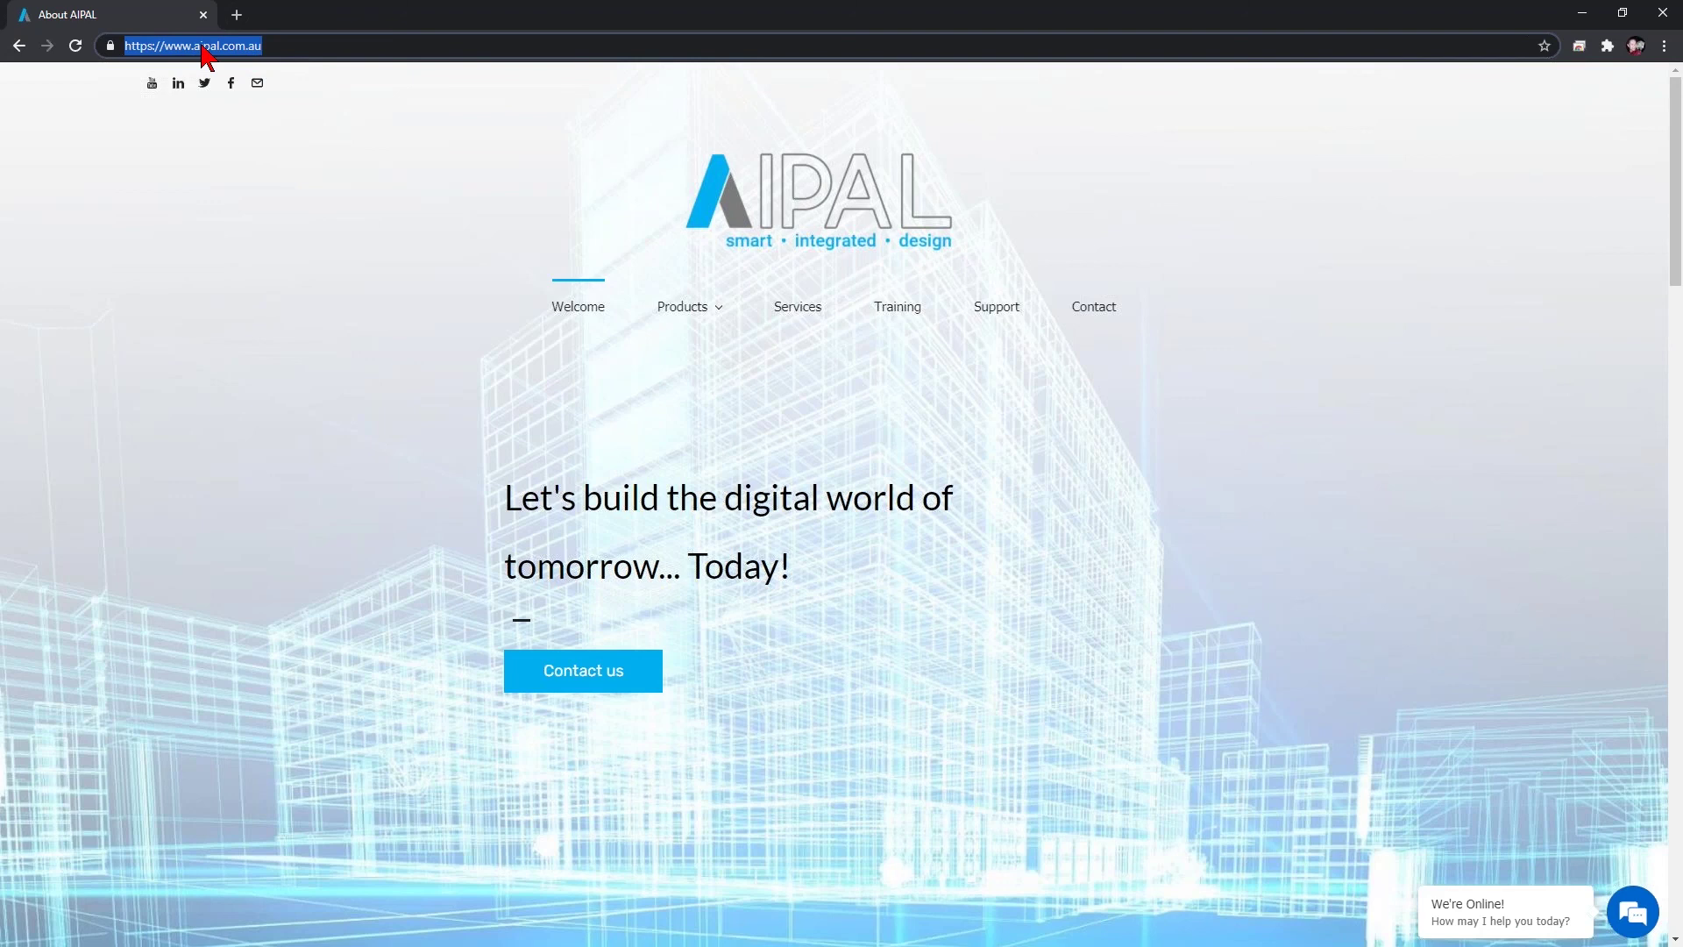
mouse_move(706, 317)
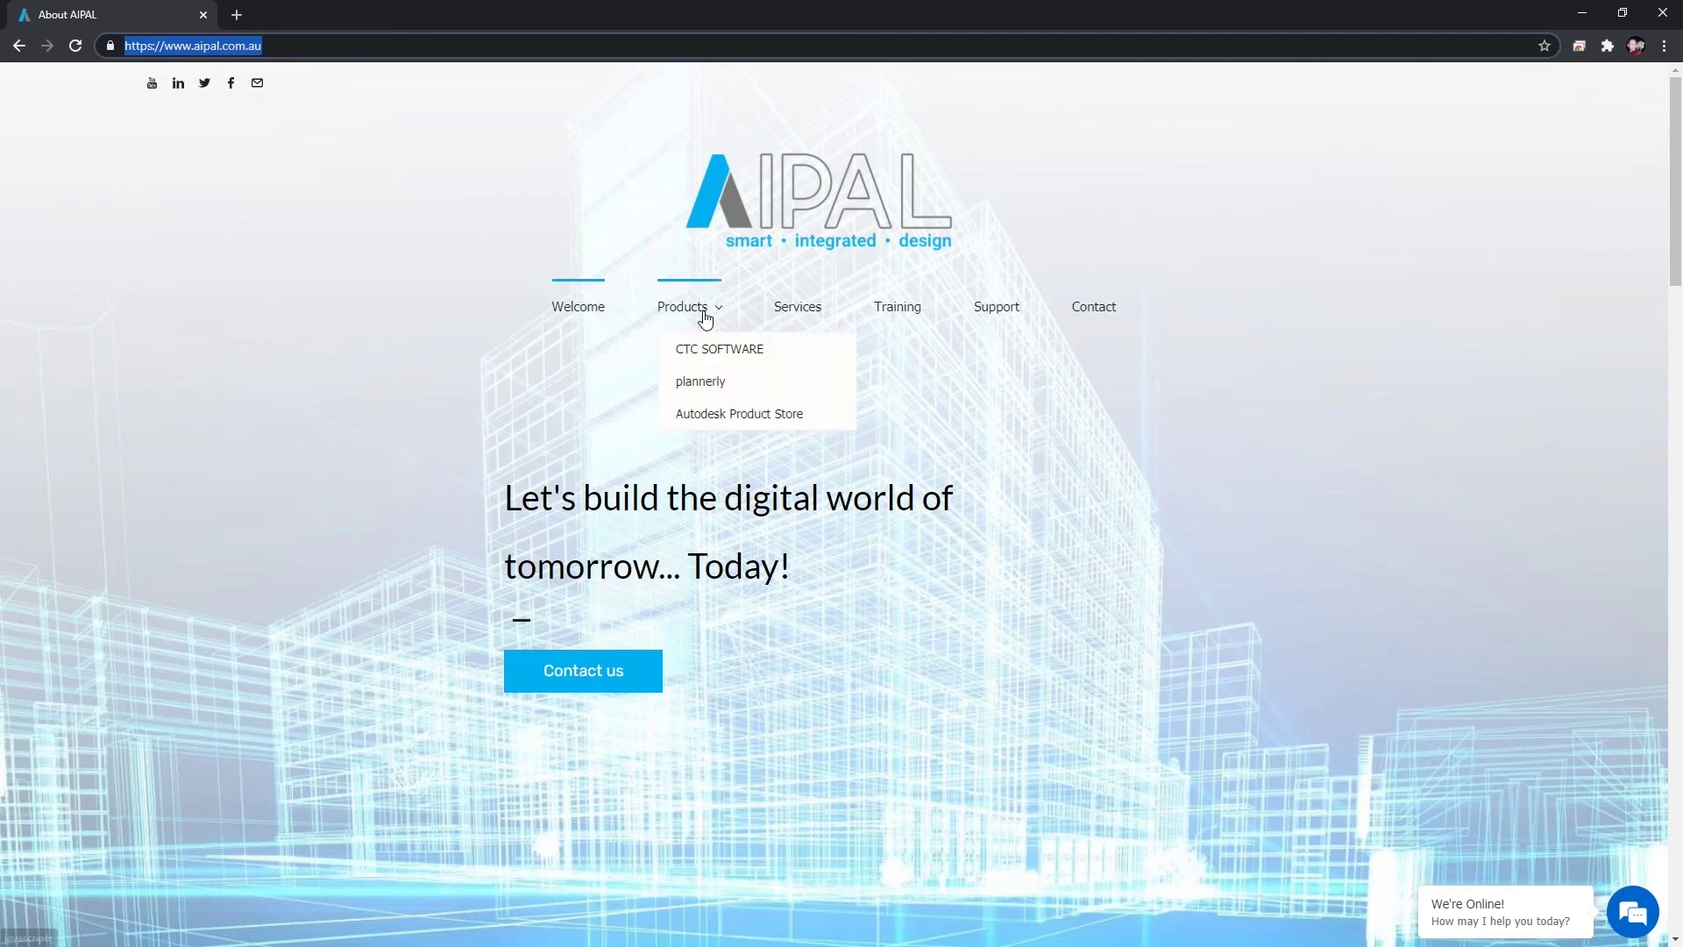
left_click(746, 360)
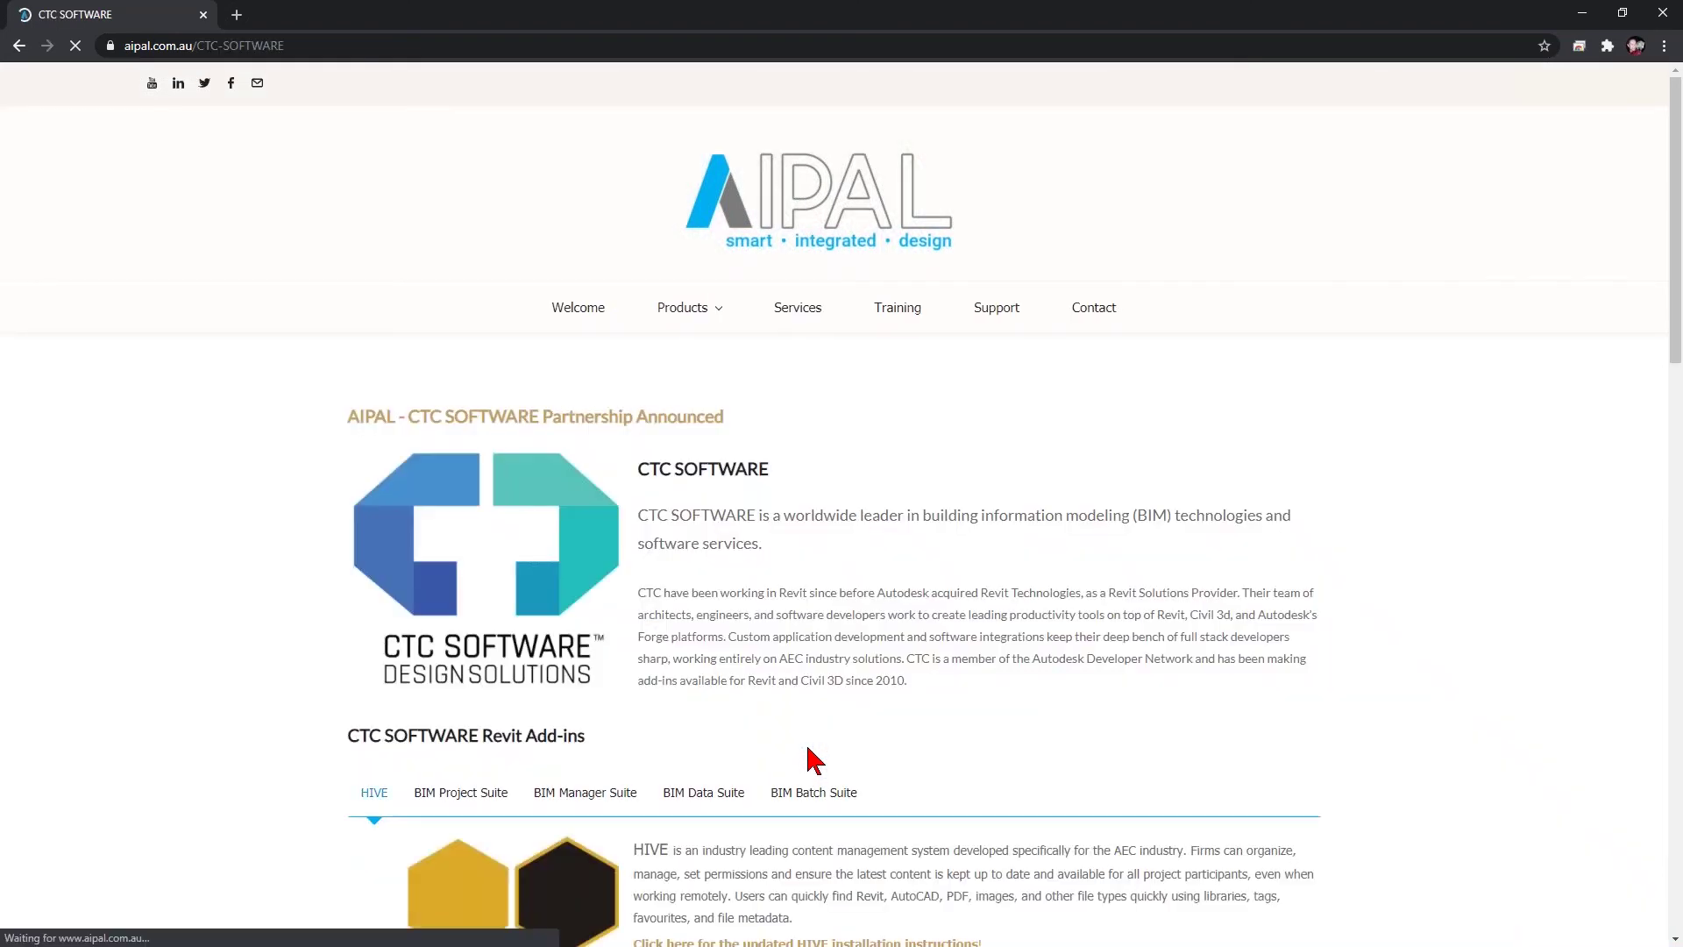
scroll(713, 537, "down", 3)
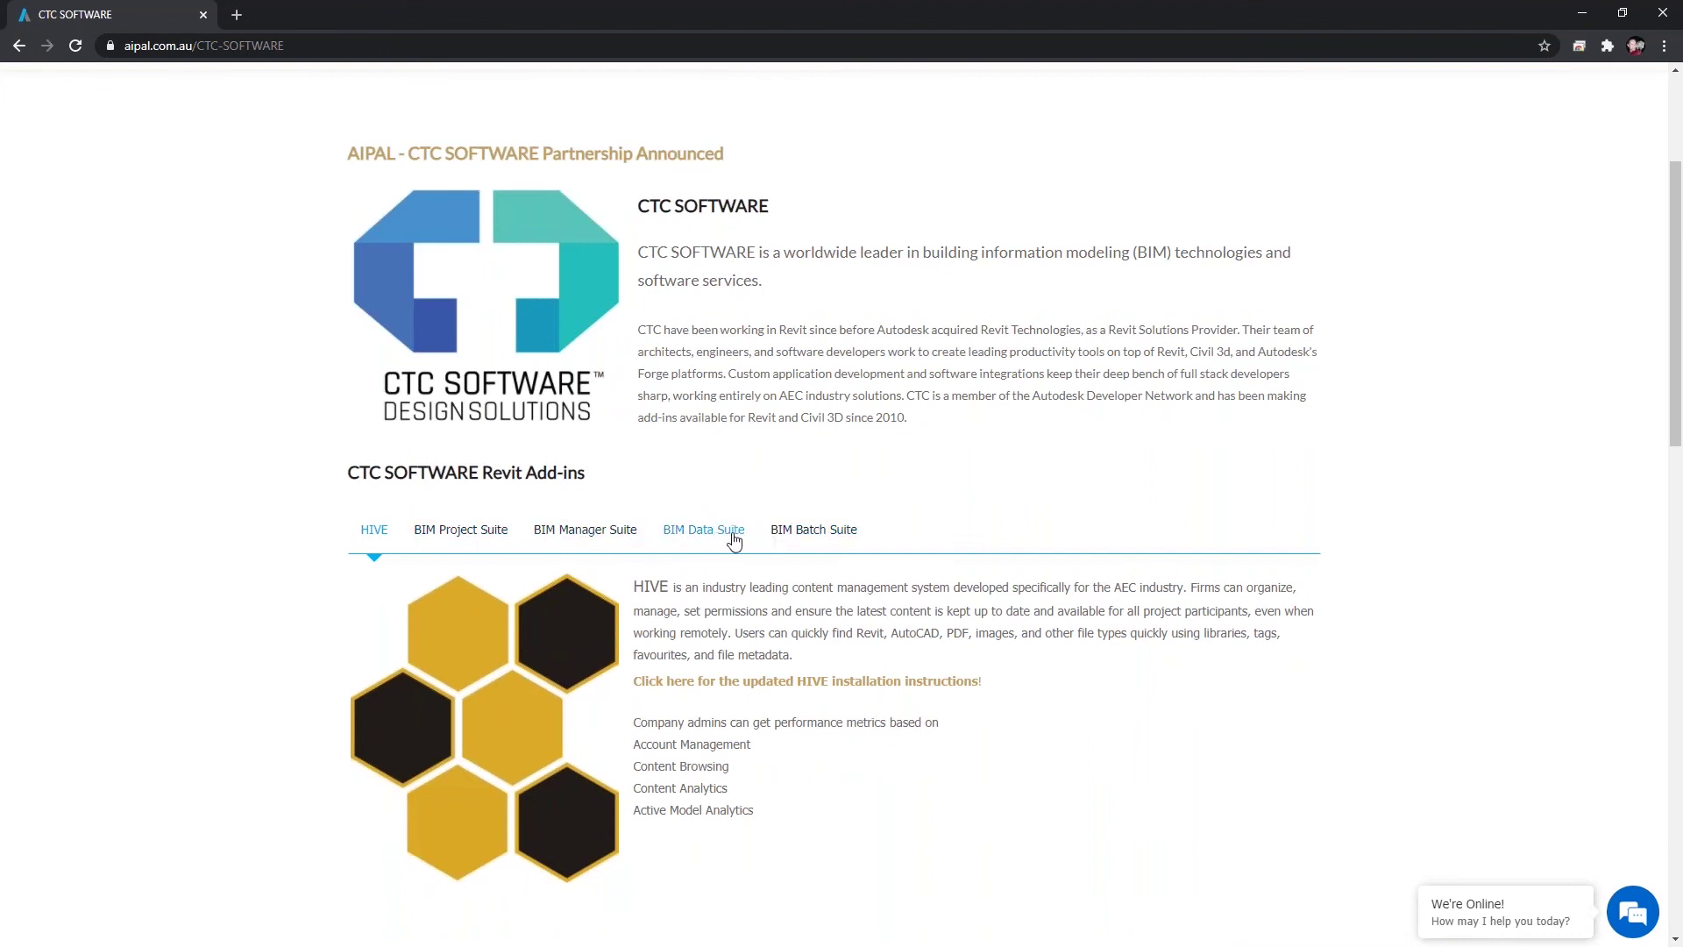
left_click(814, 535)
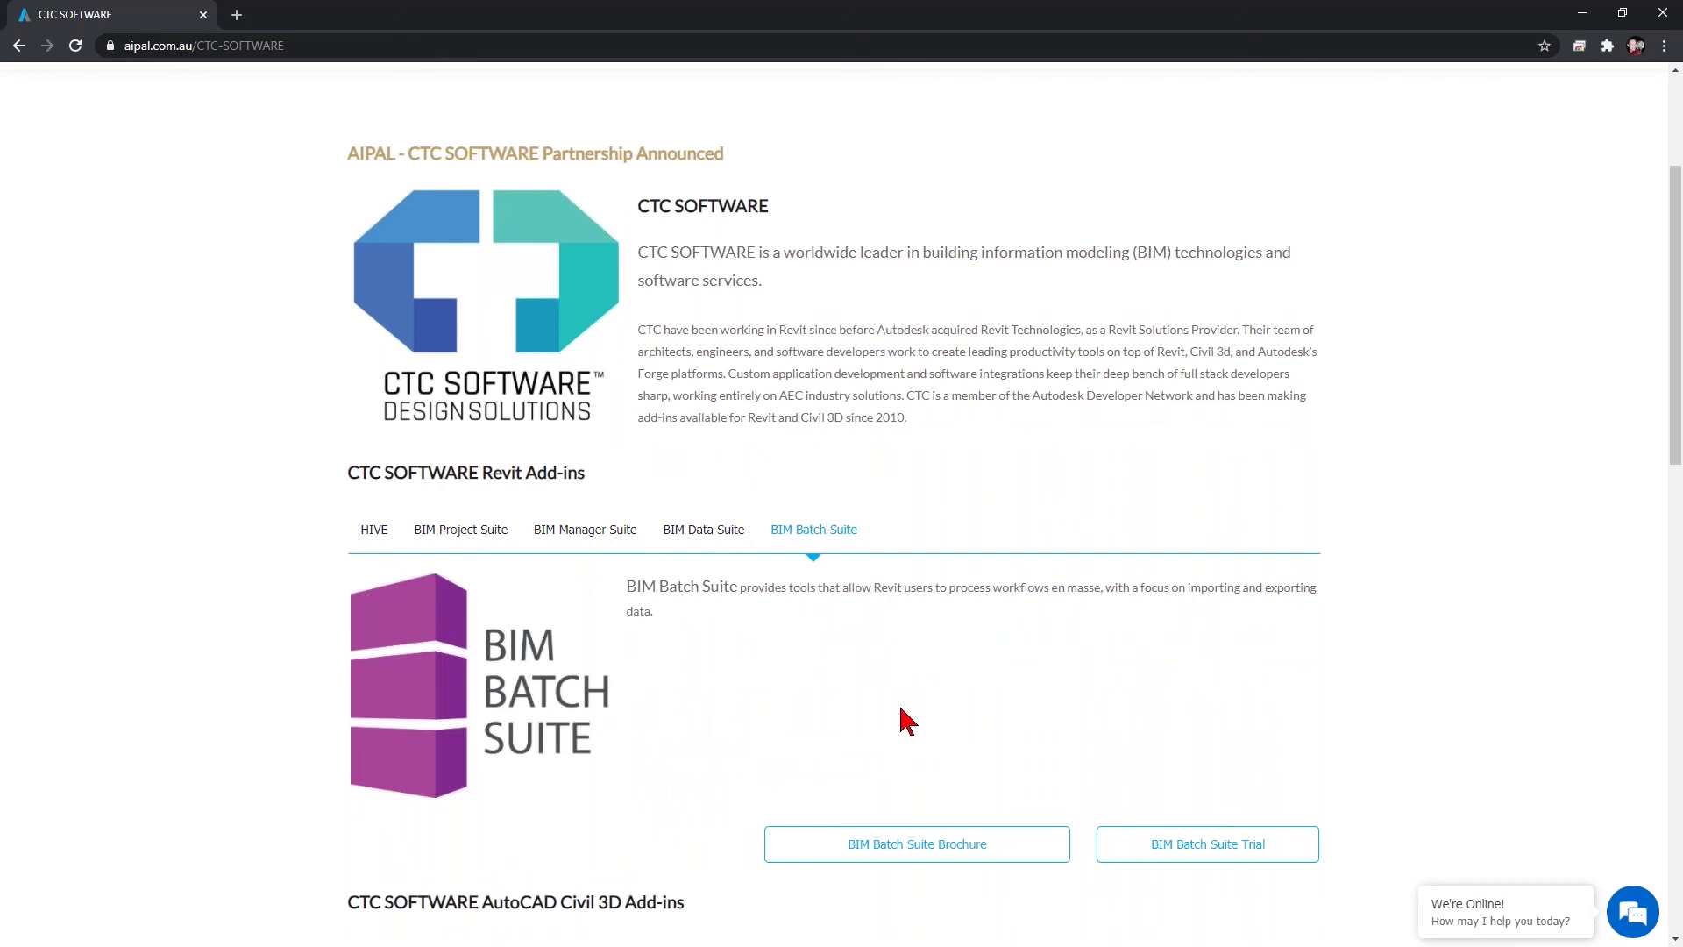
scroll(937, 714, "down", 1)
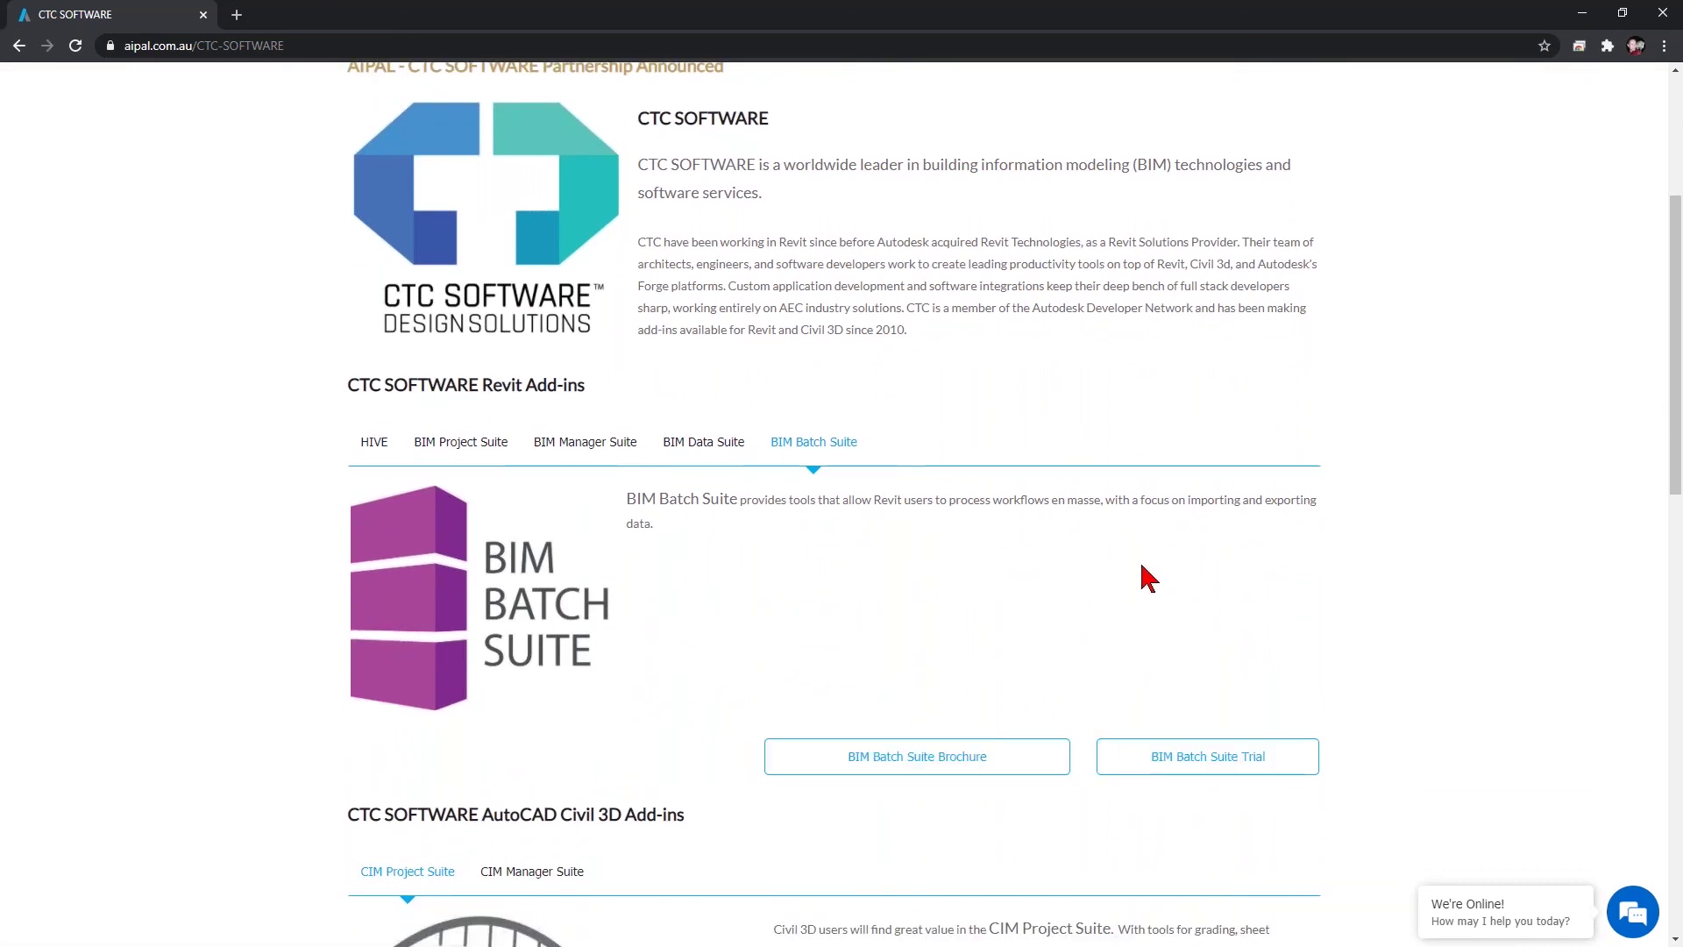
scroll(1288, 552, "up", 2)
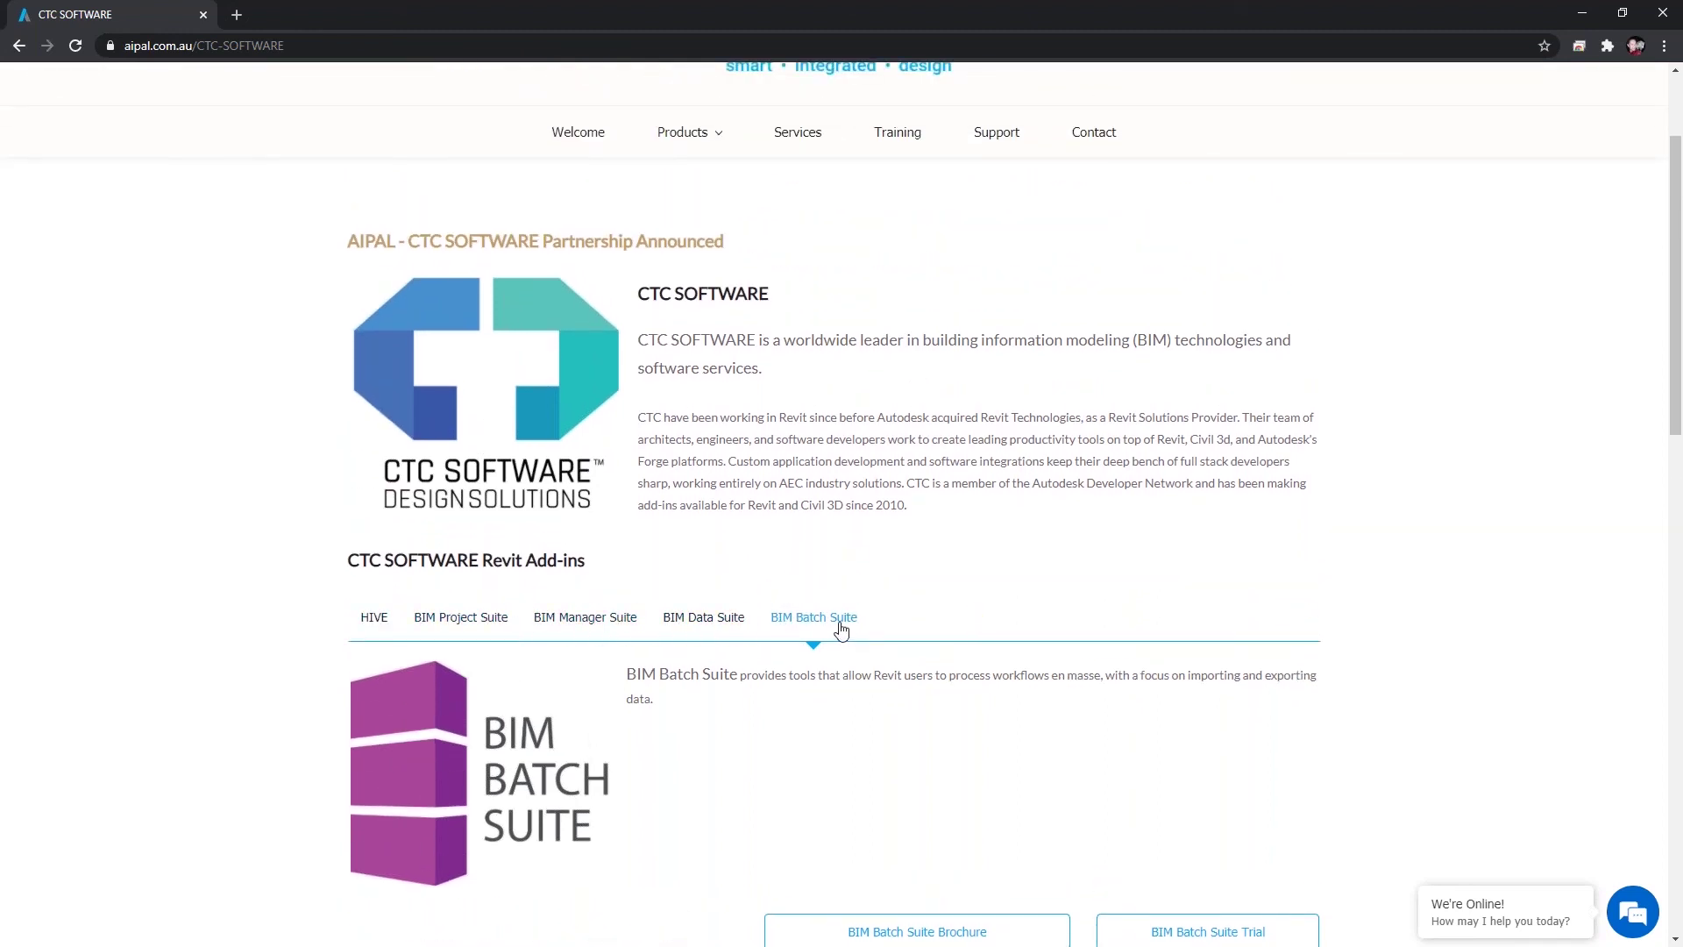
scroll(815, 635, "up", 2)
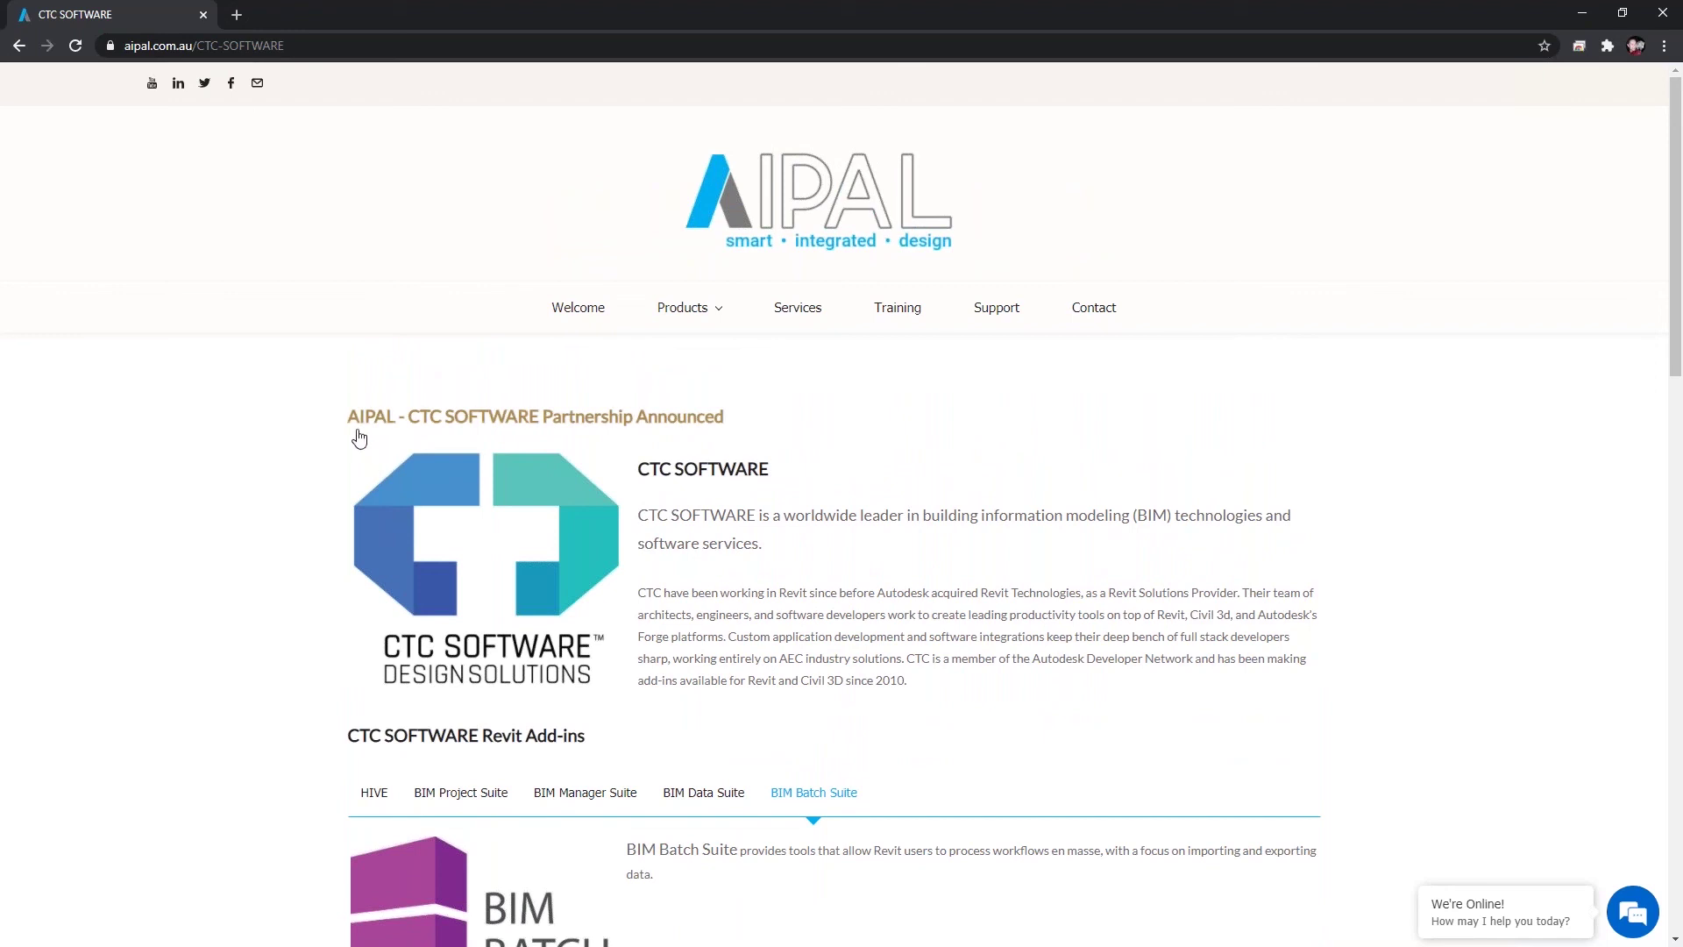